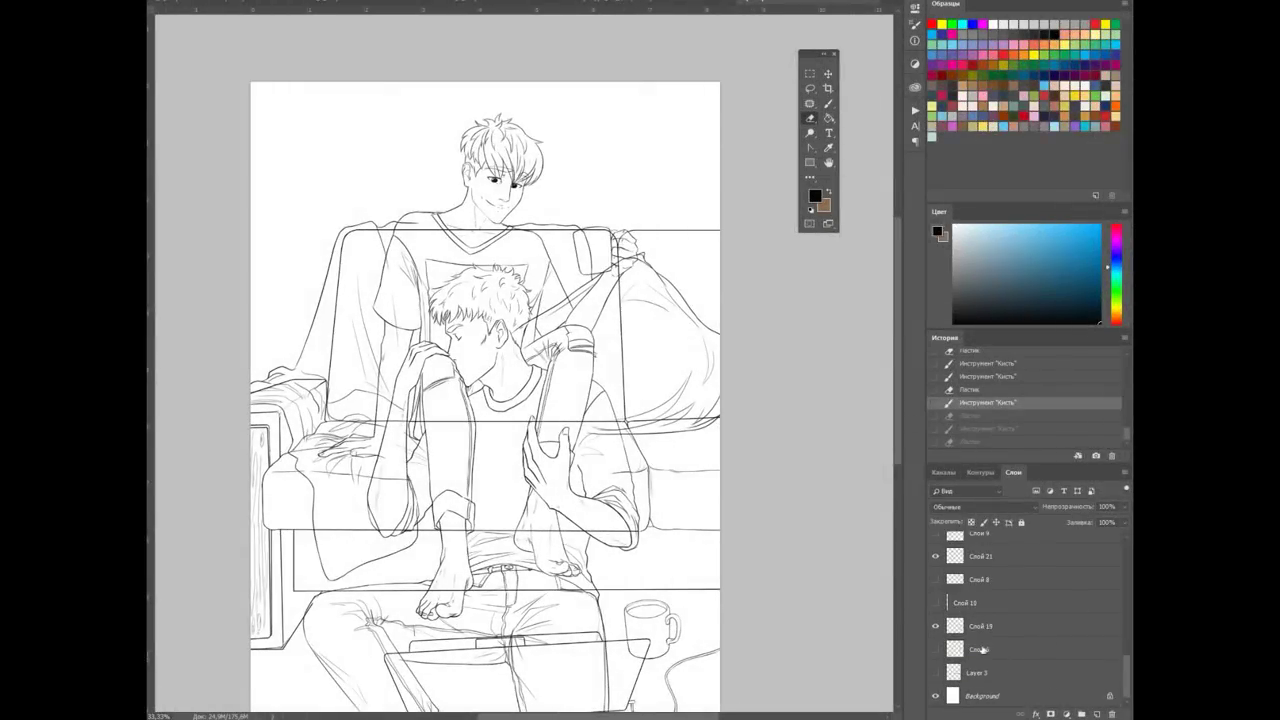
Fill the whole background pale yellow on a new layer
key("ctrl+shift+n")
left_click(1014, 228)
key("b")
right_click(530, 234)
left_click_drag(420, 90, 260, 210)
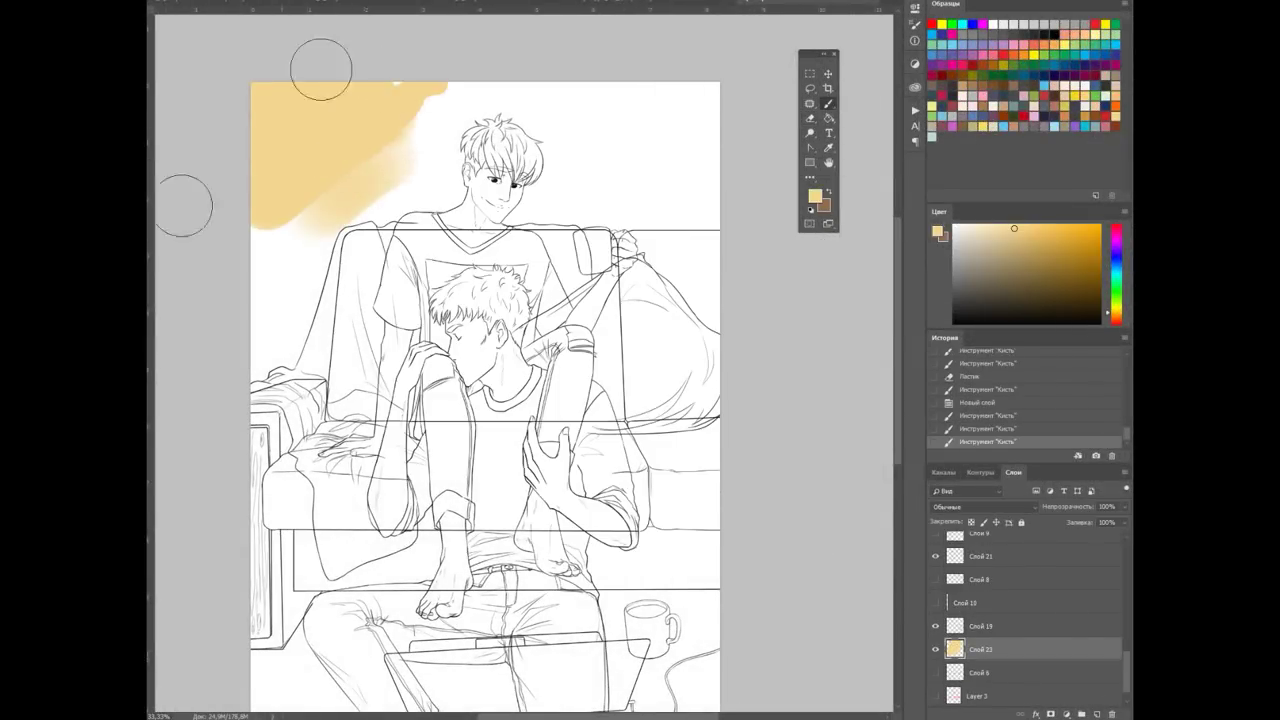
left_click_drag(227, 116, 737, 651)
key("ctrl+minus")
mouse_move(600, 440)
left_mouse_down()
mouse_move(465, 228)
mouse_move(600, 370)
left_mouse_up()
left_click_drag(600, 170, 650, 420)
key("ctrl+plus")
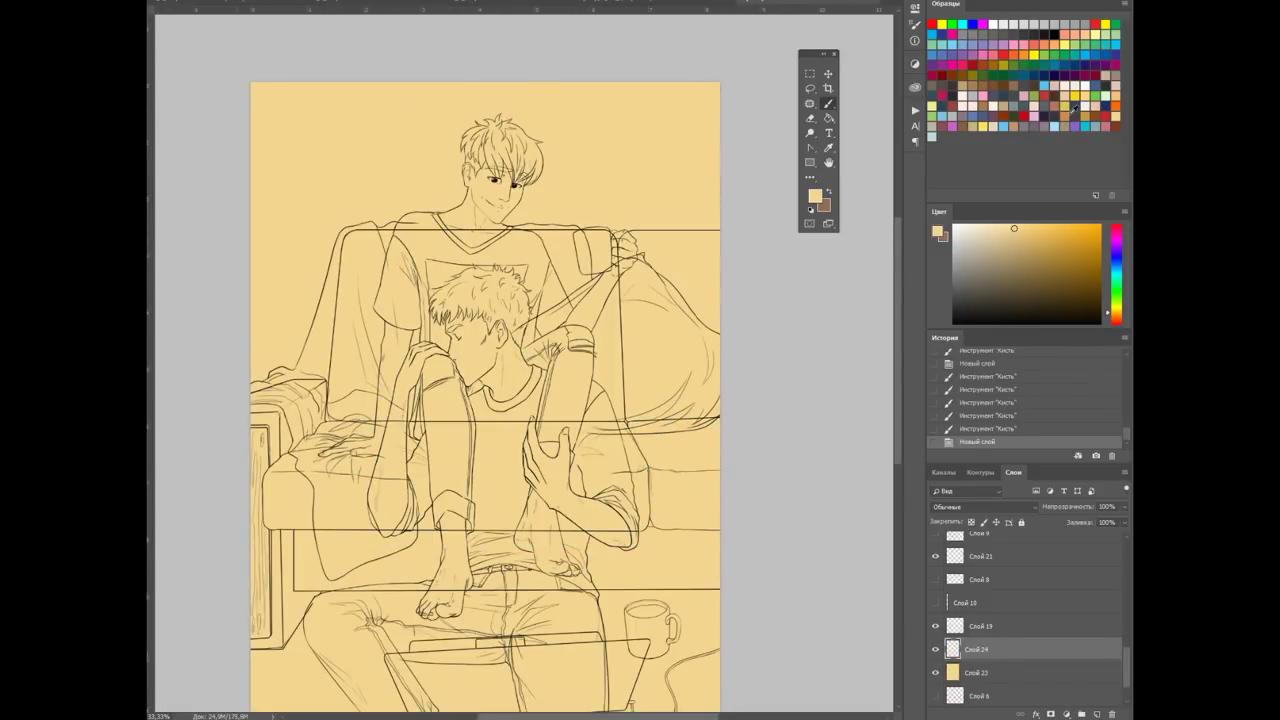
Paint the left sofa armrest orange, including the part under the hand
left_click(1042, 242)
key("ctrl+plus")
right_click(390, 400)
key("Escape")
mouse_move(290, 270)
left_mouse_down()
mouse_move(300, 360)
mouse_move(388, 343)
mouse_move(440, 375)
left_mouse_up()
key("ctrl+plus")
key("ctrl+plus")
left_click_drag(320, 290, 215, 470)
mouse_move(300, 370)
left_mouse_down()
mouse_move(210, 530)
mouse_move(334, 405)
mouse_move(378, 405)
mouse_move(500, 300)
mouse_move(438, 336)
mouse_move(477, 172)
left_mouse_up()
Resize the brush and dab orange onto the sofa seat
right_click(291, 412)
key("Escape")
right_click(366, 338)
key("Escape")
left_click(369, 335)
Paint orange across the lower sofa, covering the leg and arm area
mouse_move(703, 352)
left_mouse_down()
mouse_move(690, 400)
mouse_move(620, 230)
left_mouse_up()
scroll(620, 300, "up", 5)
left_click_drag(500, 300, 360, 280)
left_click_drag(450, 320, 600, 440)
scroll(734, 291, "right", 5)
scroll(734, 291, "down", 1)
mouse_move(280, 590)
left_mouse_down()
mouse_move(420, 520)
mouse_move(500, 460)
left_mouse_up()
scroll(580, 258, "down", 3)
mouse_move(580, 258)
left_mouse_down()
mouse_move(690, 300)
mouse_move(719, 415)
mouse_move(567, 452)
left_mouse_up()
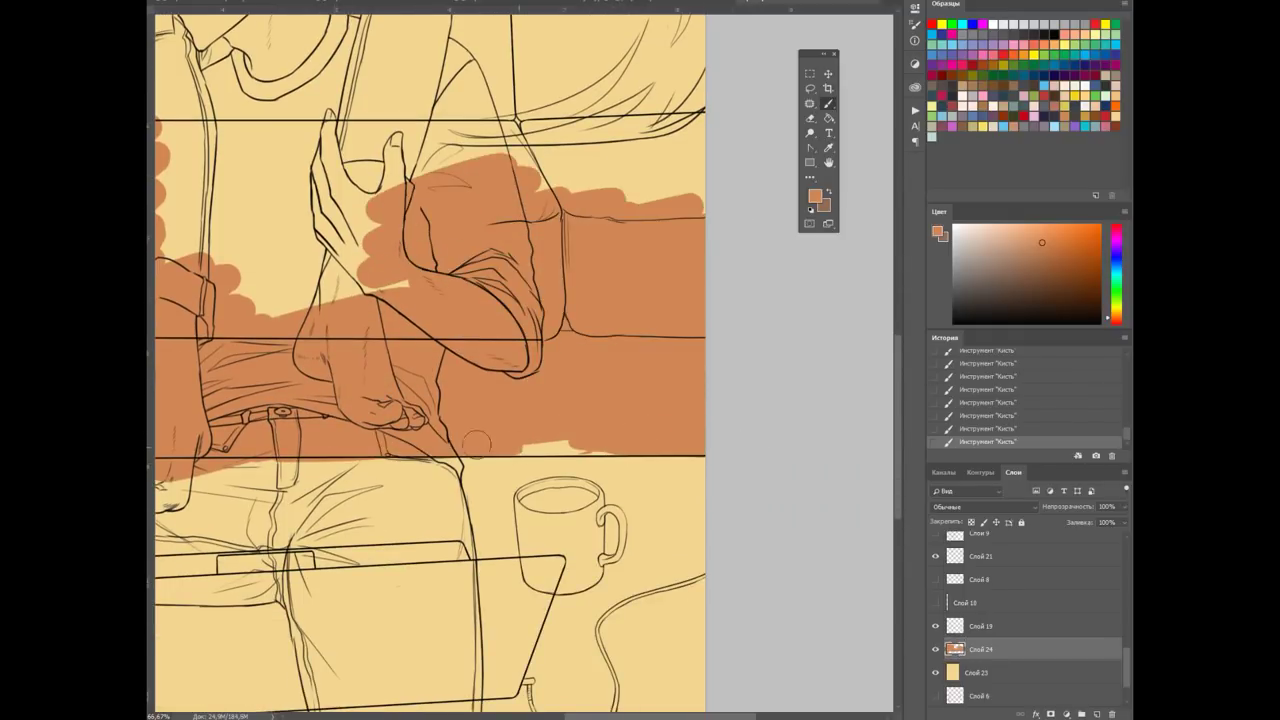
Extend the orange over the arm, blanket and sofa back
scroll(866, 417, "up", 5)
left_click_drag(560, 480, 690, 380)
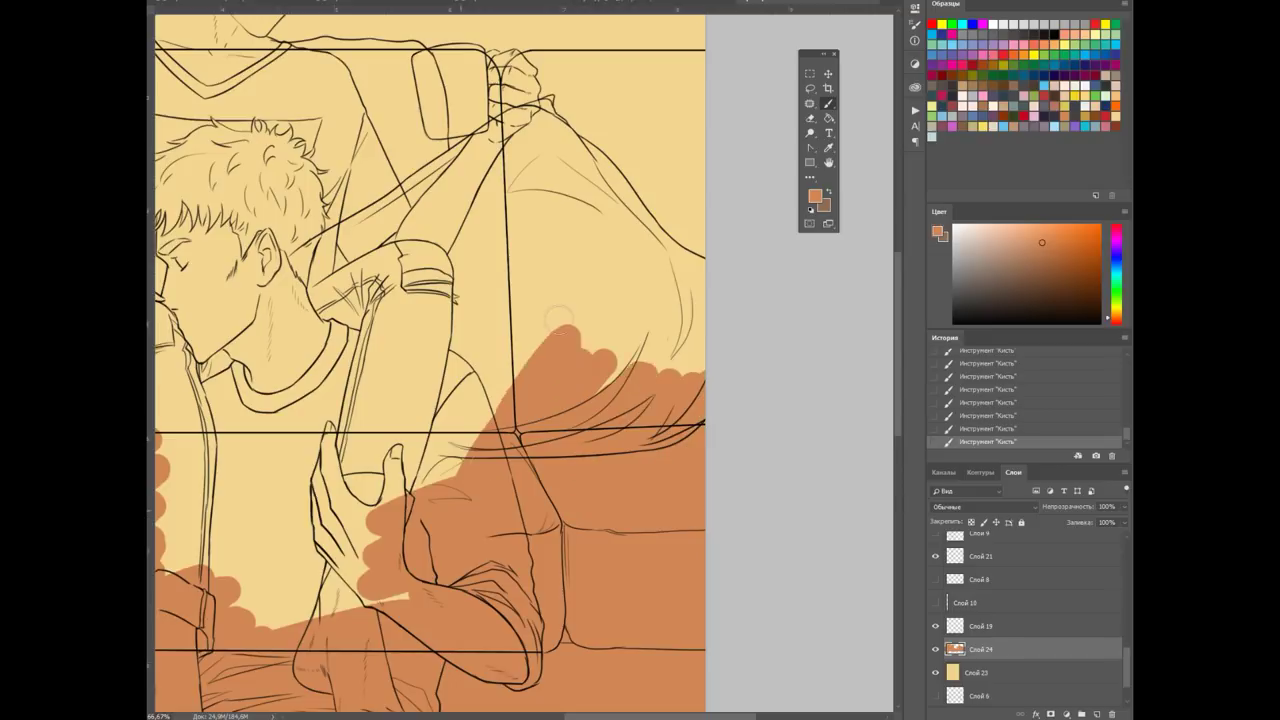
left_click_drag(520, 400, 640, 340)
scroll(600, 400, "down", 1)
left_click_drag(240, 390, 470, 310)
left_click_drag(420, 410, 610, 320)
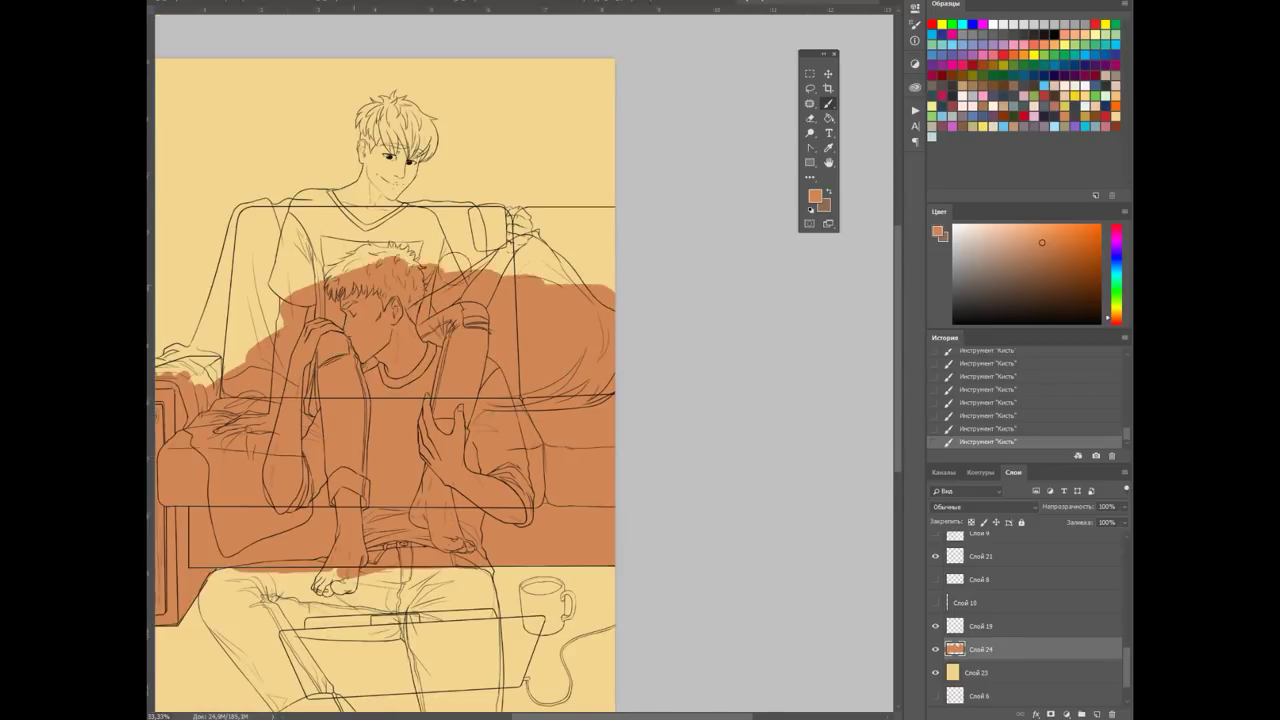
left_click_drag(300, 290, 610, 240)
Fill orange up to the sofa's top edge and erase the spill above it
scroll(706, 454, "up", 2)
right_click(502, 228)
left_click_drag(300, 270, 530, 210)
left_click_drag(460, 255, 615, 220)
scroll(566, 240, "up", 2)
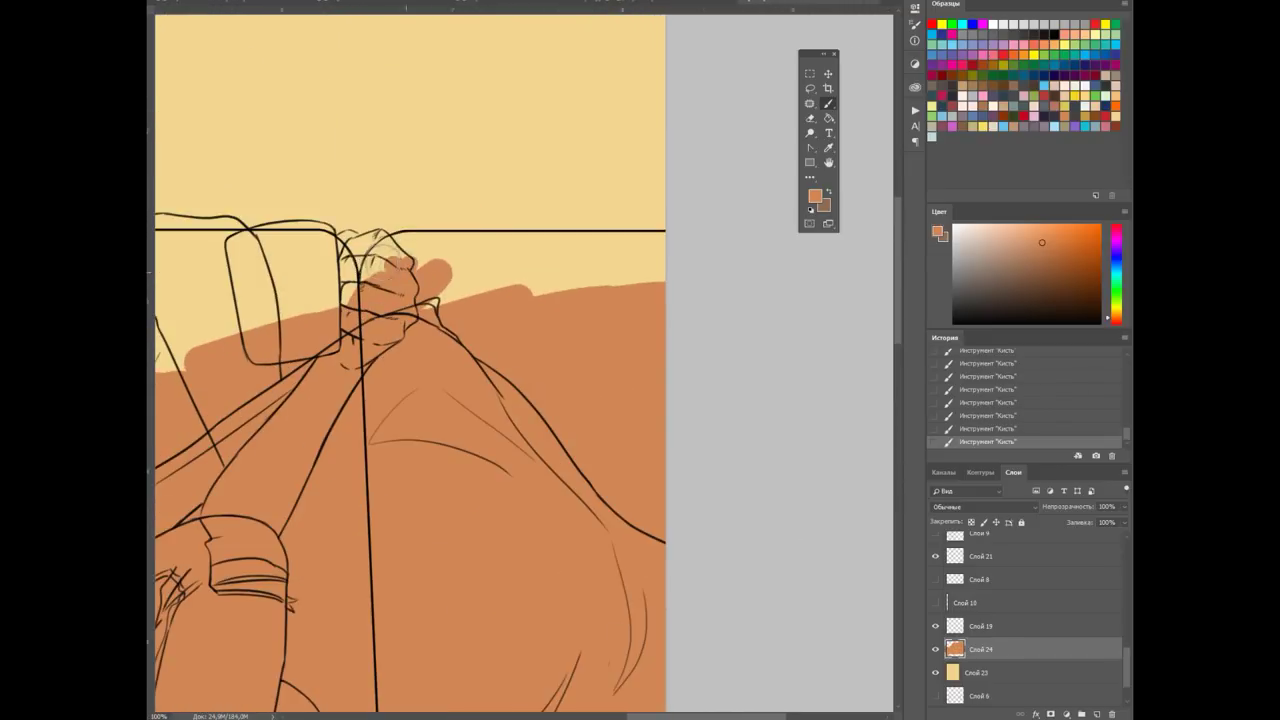
left_click_drag(405, 245, 702, 240)
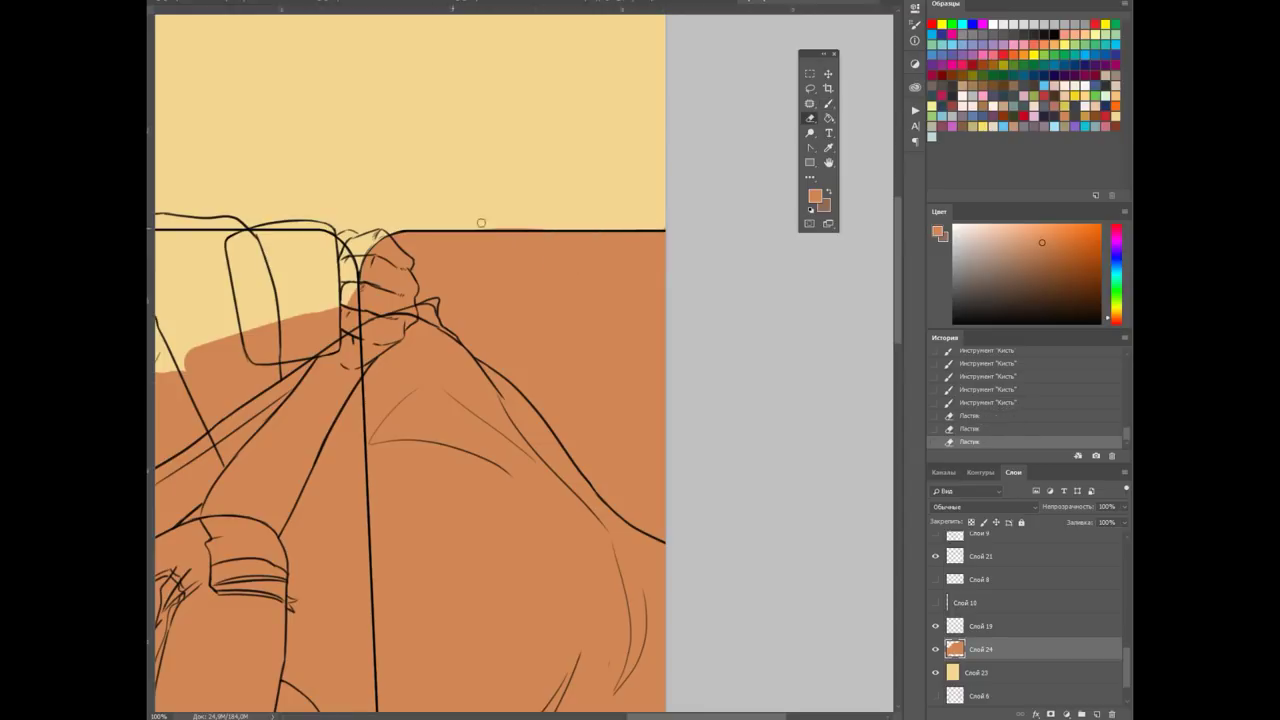
left_click_drag(331, 256, 318, 250)
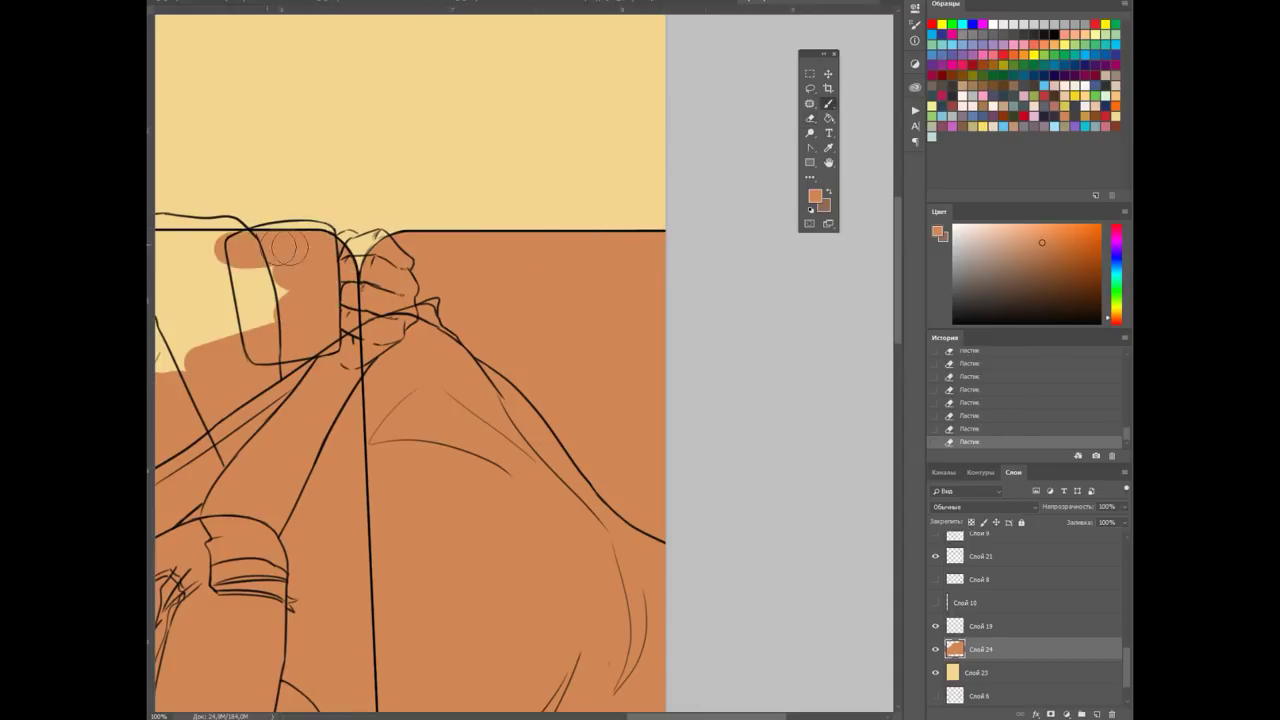
key("ctrl+minus")
key("ctrl+minus")
Start painting the pillow olive green on a new layer
left_click(980, 579)
key("ctrl+shift+alt+n")
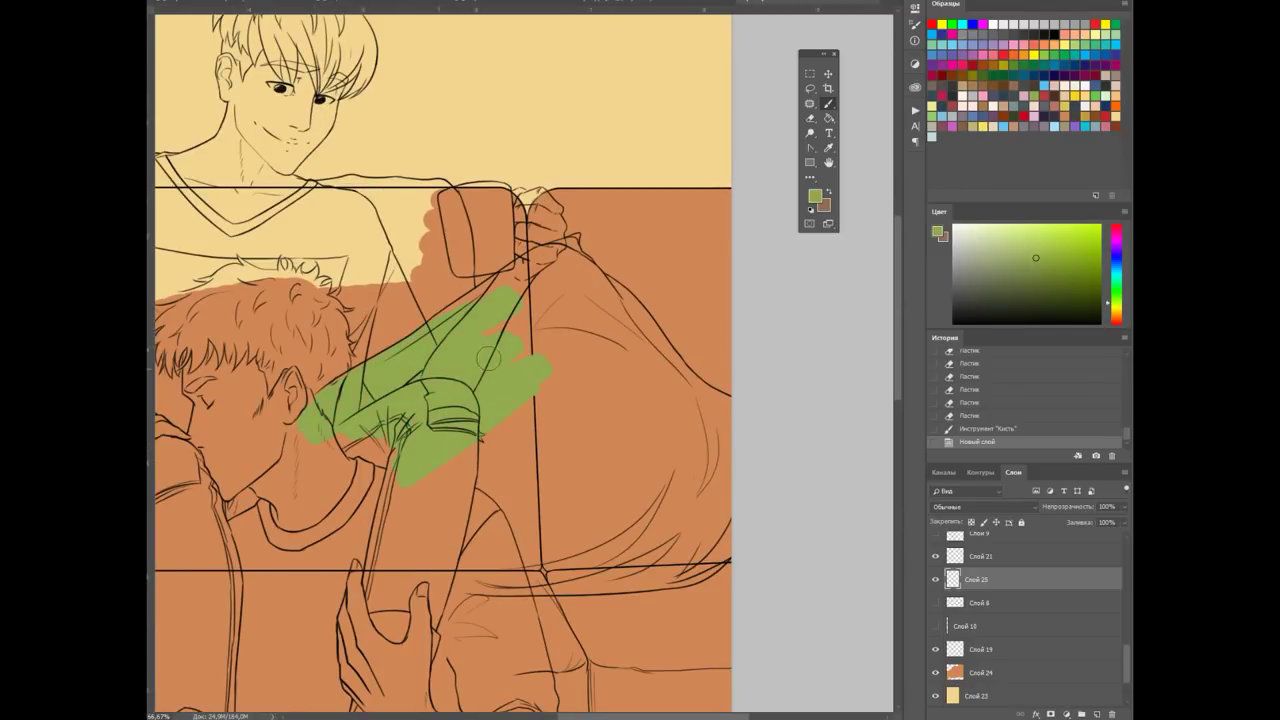
left_click_drag(540, 496, 520, 560)
key("ctrl+plus")
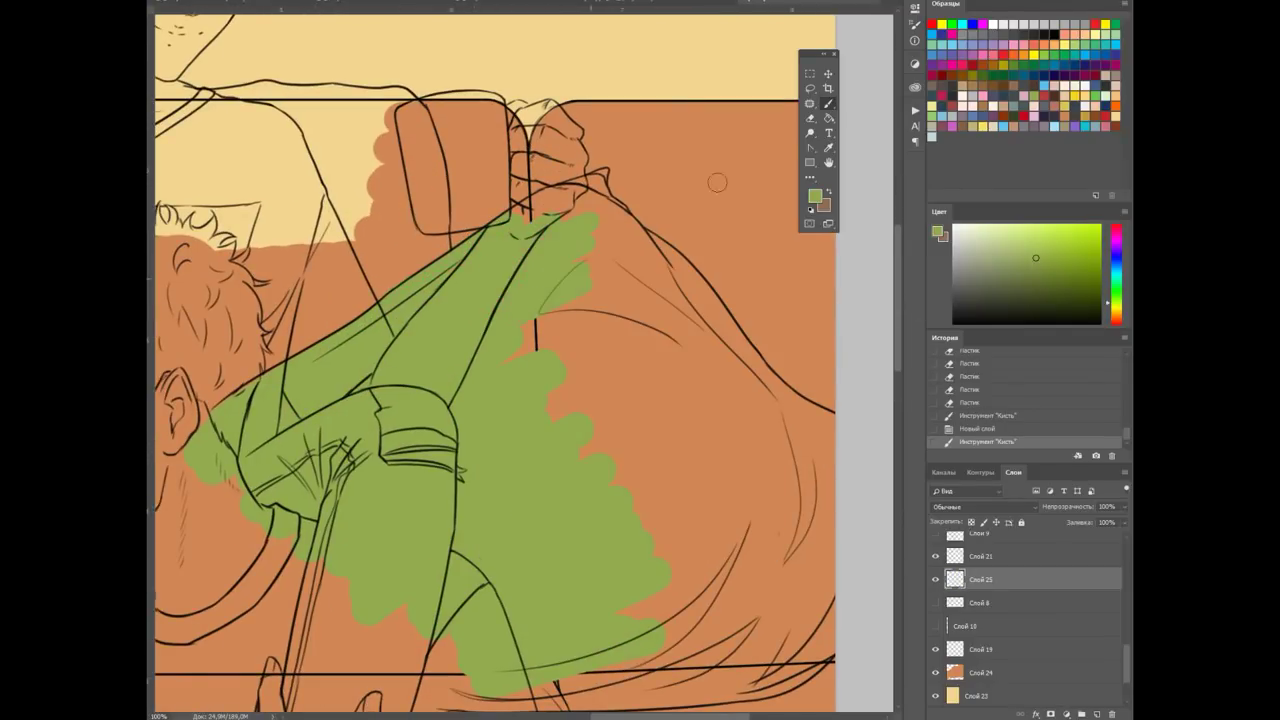
key("ctrl+plus")
scroll(899, 270, "up", 4)
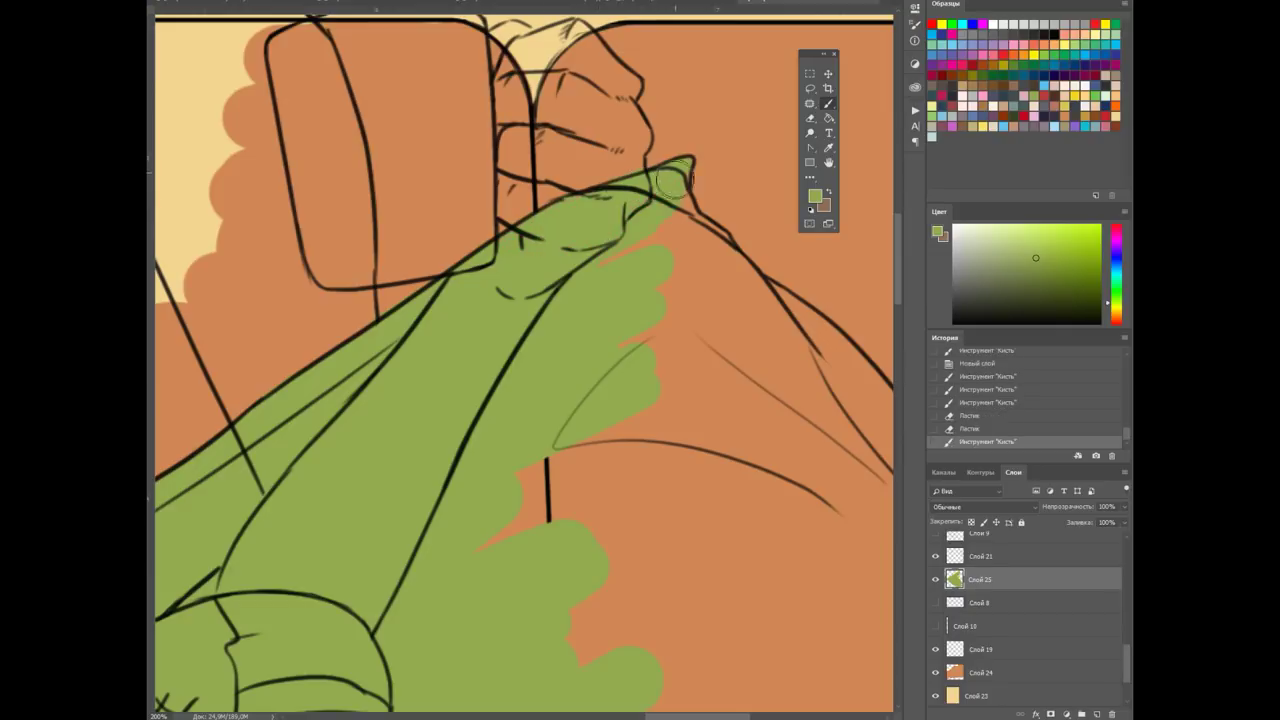
key("ctrl+minus")
key("ctrl+minus")
Fill the whole pillow green, including its lower edge
right_click(630, 385)
key("Escape")
left_click_drag(630, 420, 700, 300)
key("ctrl+plus")
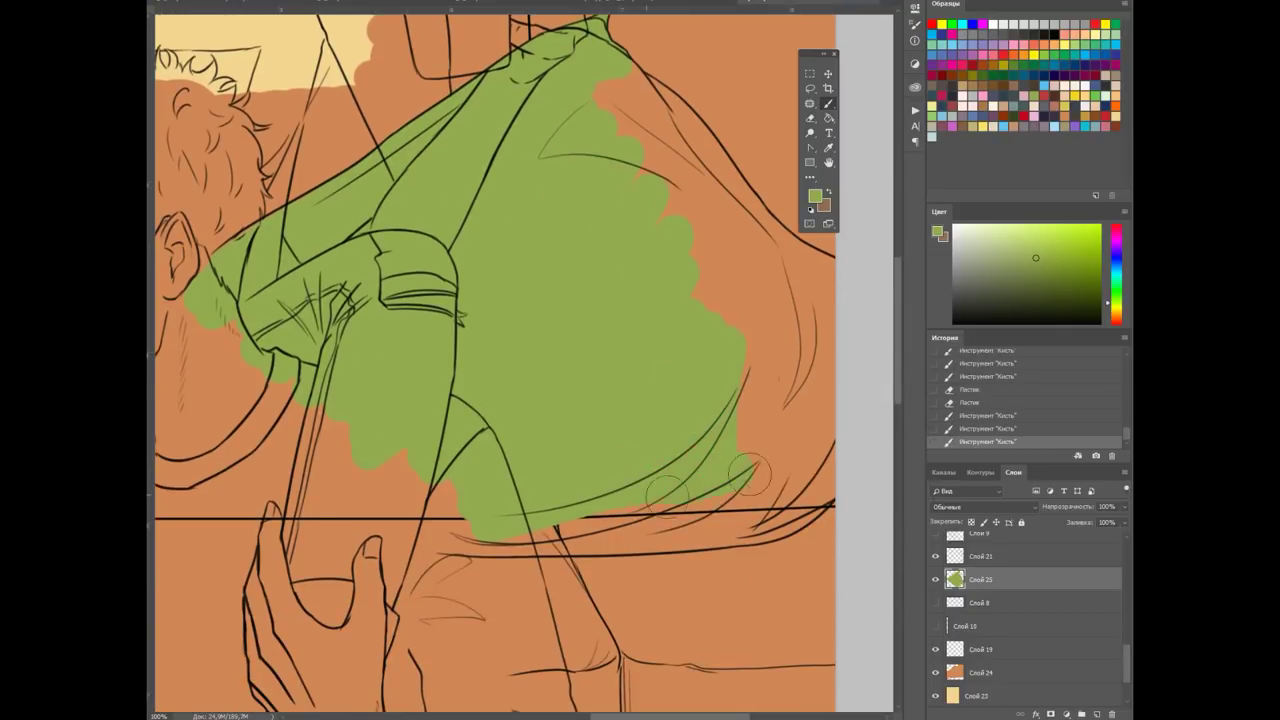
left_click_drag(605, 505, 450, 540)
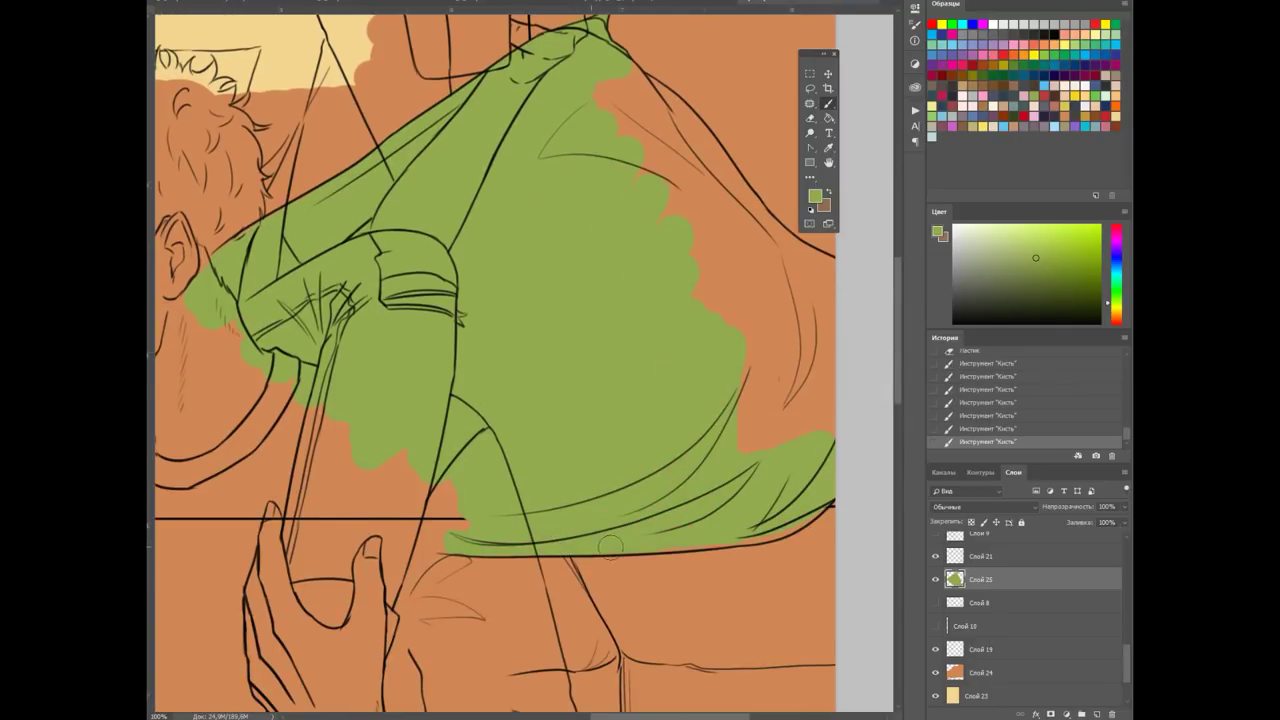
scroll(610, 545, "down", 4)
Erase green overspill at the pillow edge and touch up its top
key("ctrl+plus")
key("e")
left_click(593, 402)
key("ctrl+minus")
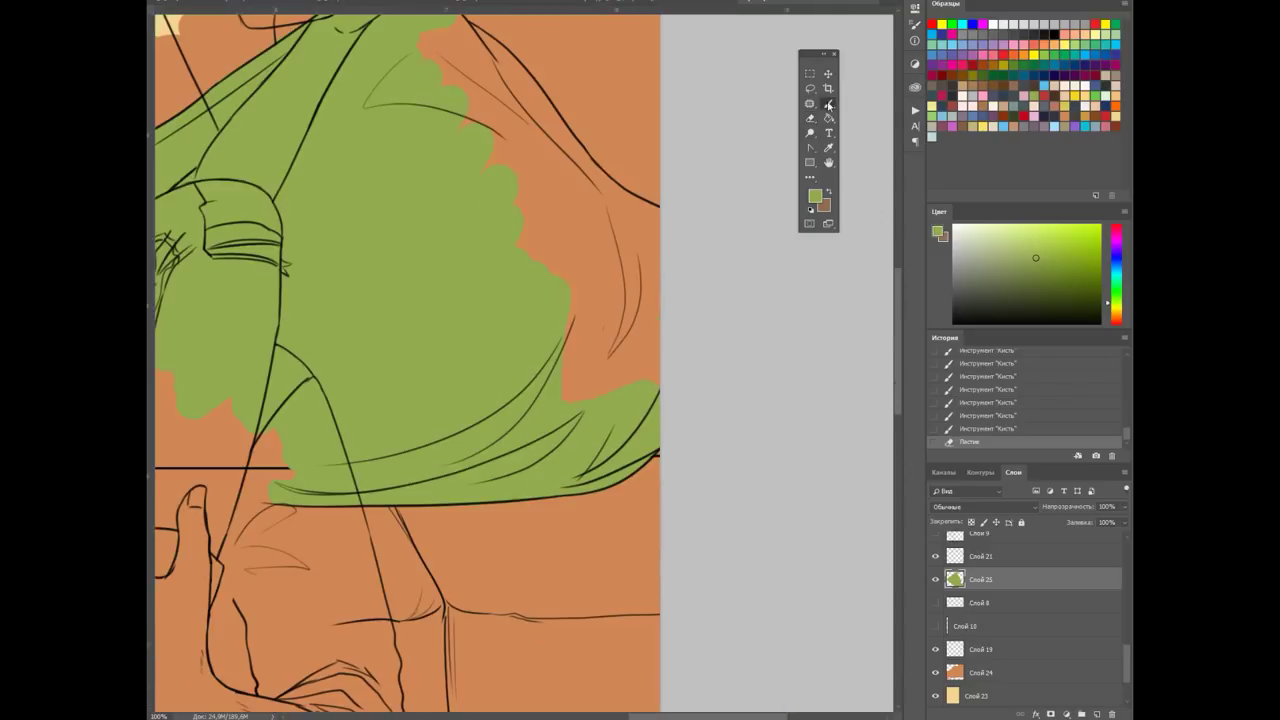
scroll(598, 429, "up", 3)
left_click(667, 339)
scroll(600, 320, "up", 3)
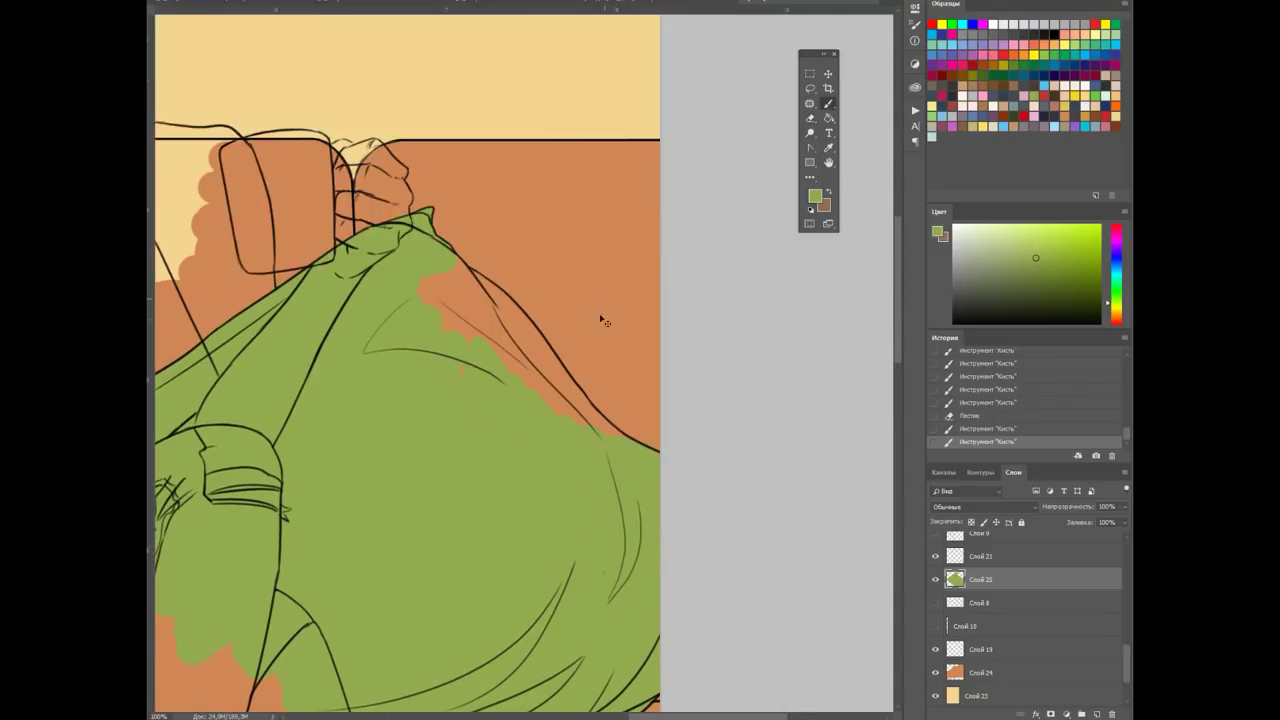
key("ctrl+plus")
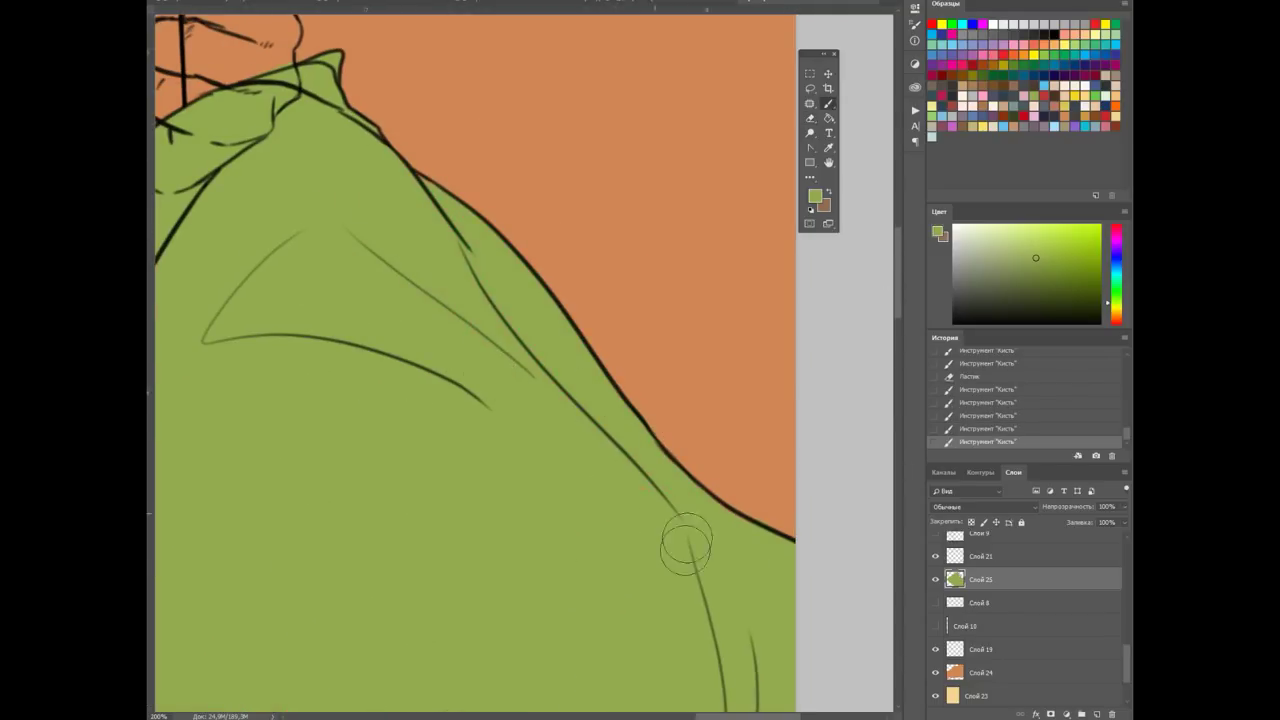
Save the file and add another empty layer
key("ctrl+s")
key("ctrl+minus")
key("ctrl+minus")
key("ctrl+minus")
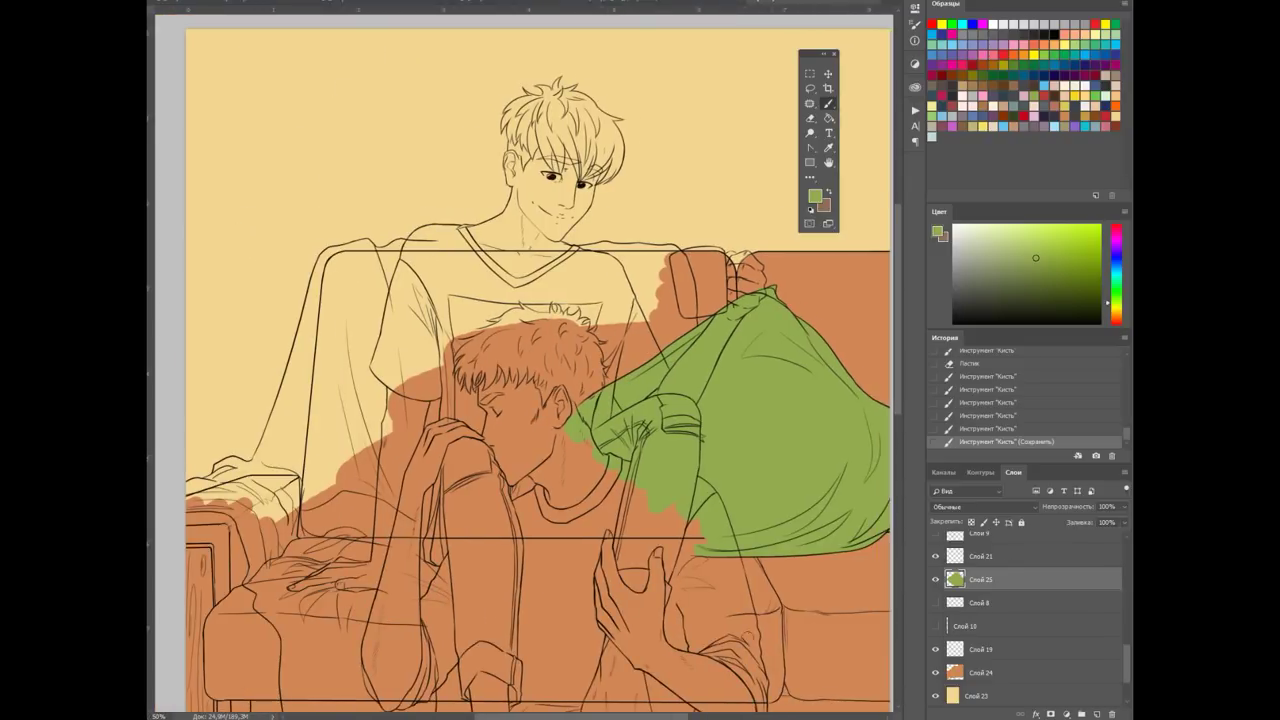
key("ctrl+shift+alt+n")
left_click(980, 556, "shift")
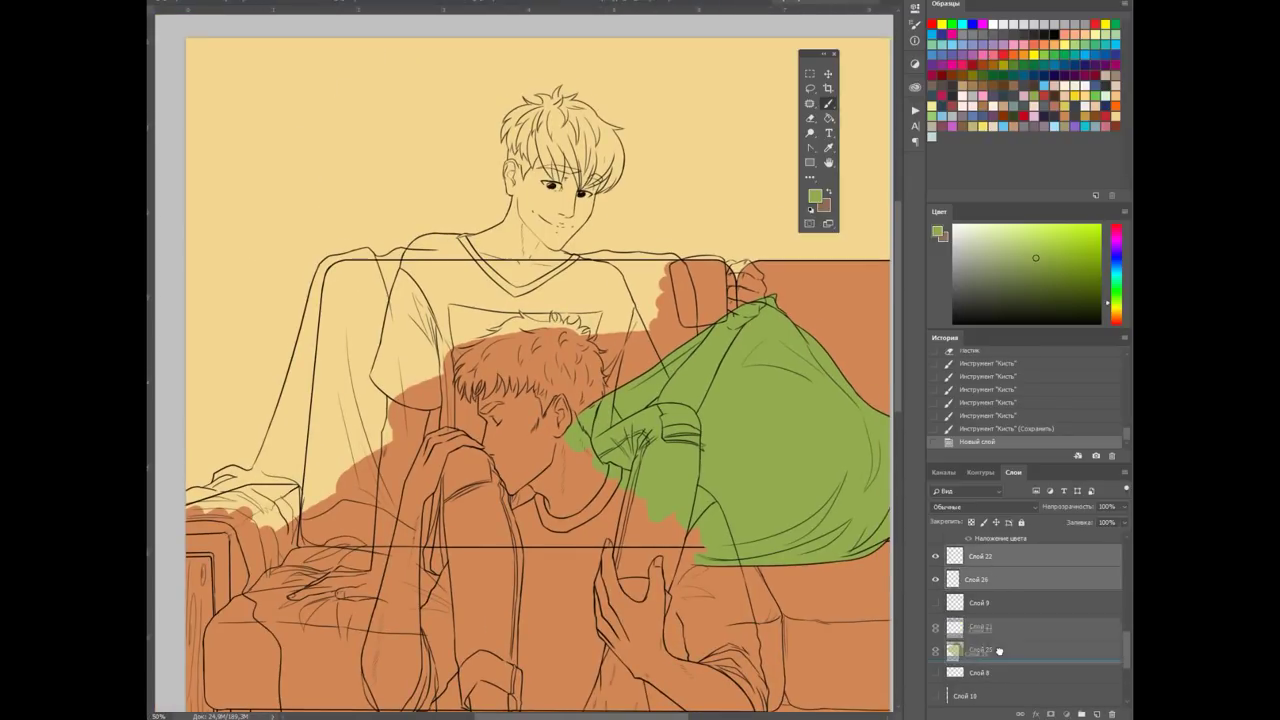
Move the new layers below the pillow layer and test an orange-red stroke
left_click_drag(975, 579, 975, 662)
mouse_move(772, 263)
left_mouse_down()
mouse_move(870, 247)
mouse_move(828, 215)
left_mouse_up()
left_click(880, 190, "alt")
left_click(815, 196)
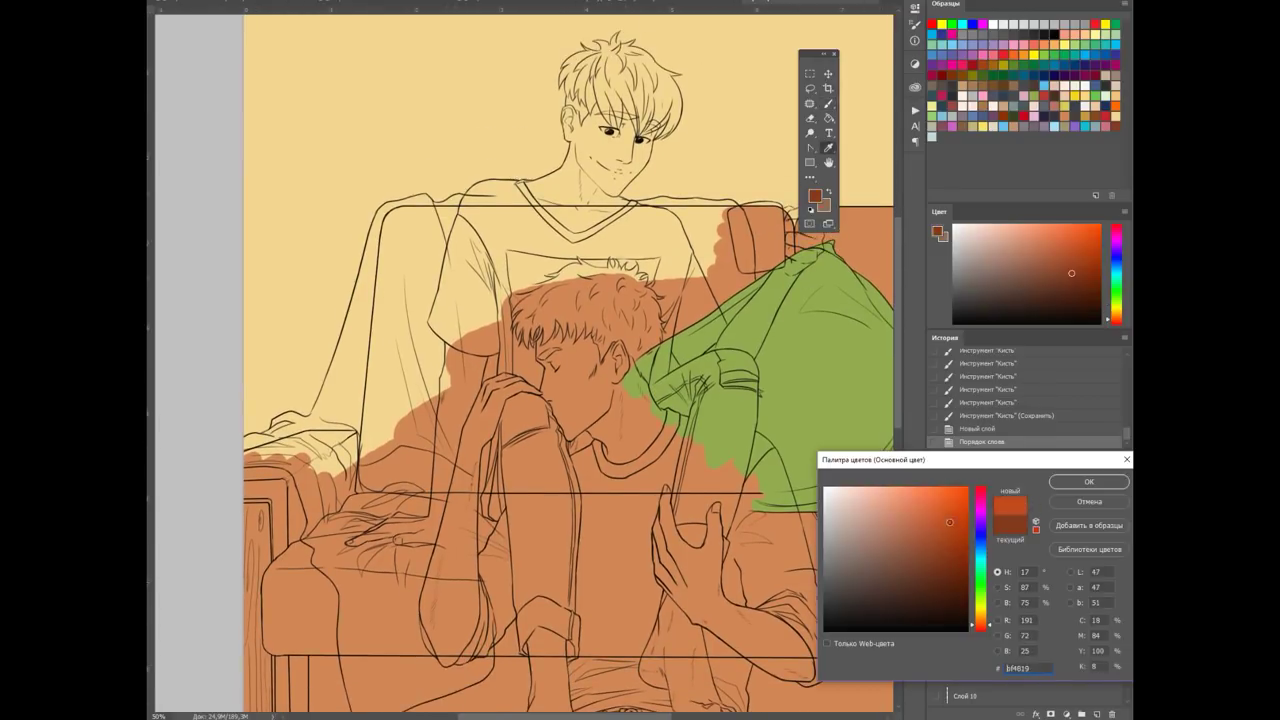
key("Return")
key("b")
mouse_move(428, 318)
left_mouse_down()
mouse_move(322, 445)
mouse_move(407, 590)
left_mouse_up()
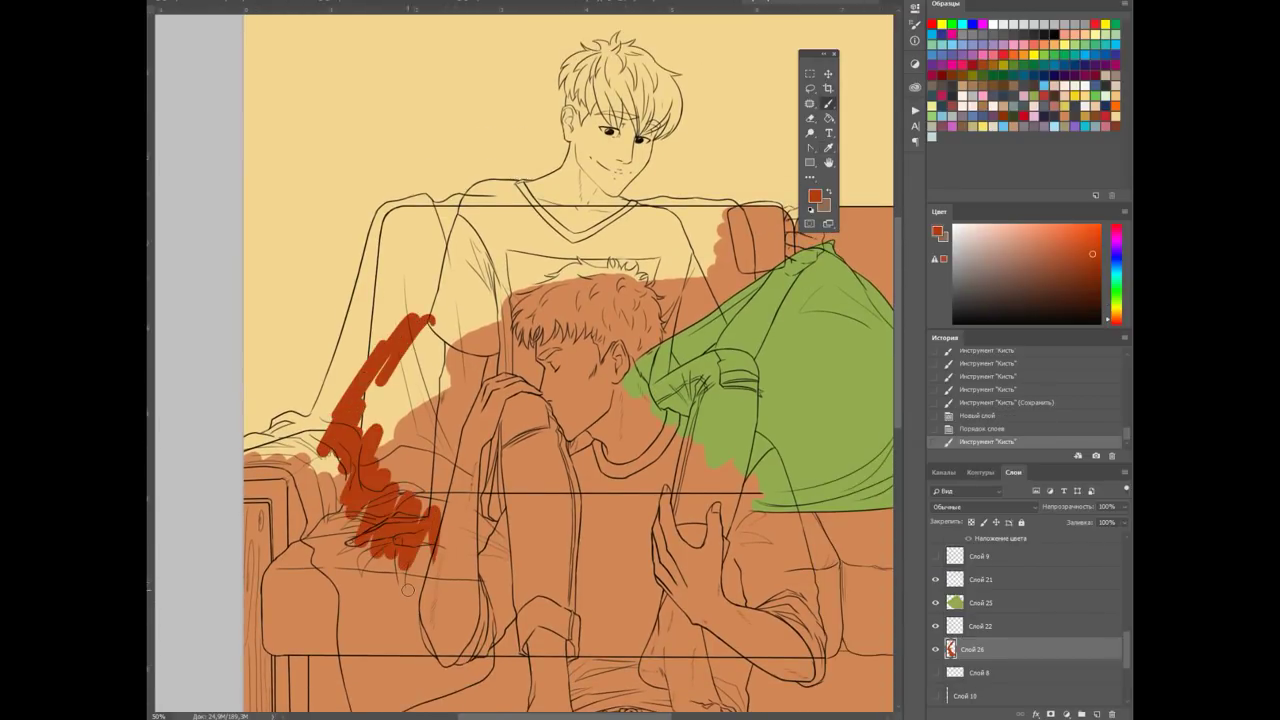
Try purple-grey, dark green and blue test strokes on the blanket
left_click(1040, 127)
mouse_move(392, 290)
left_mouse_down()
mouse_move(330, 430)
mouse_move(400, 465)
left_mouse_up()
left_click(790, 330, "alt")
left_click(815, 196)
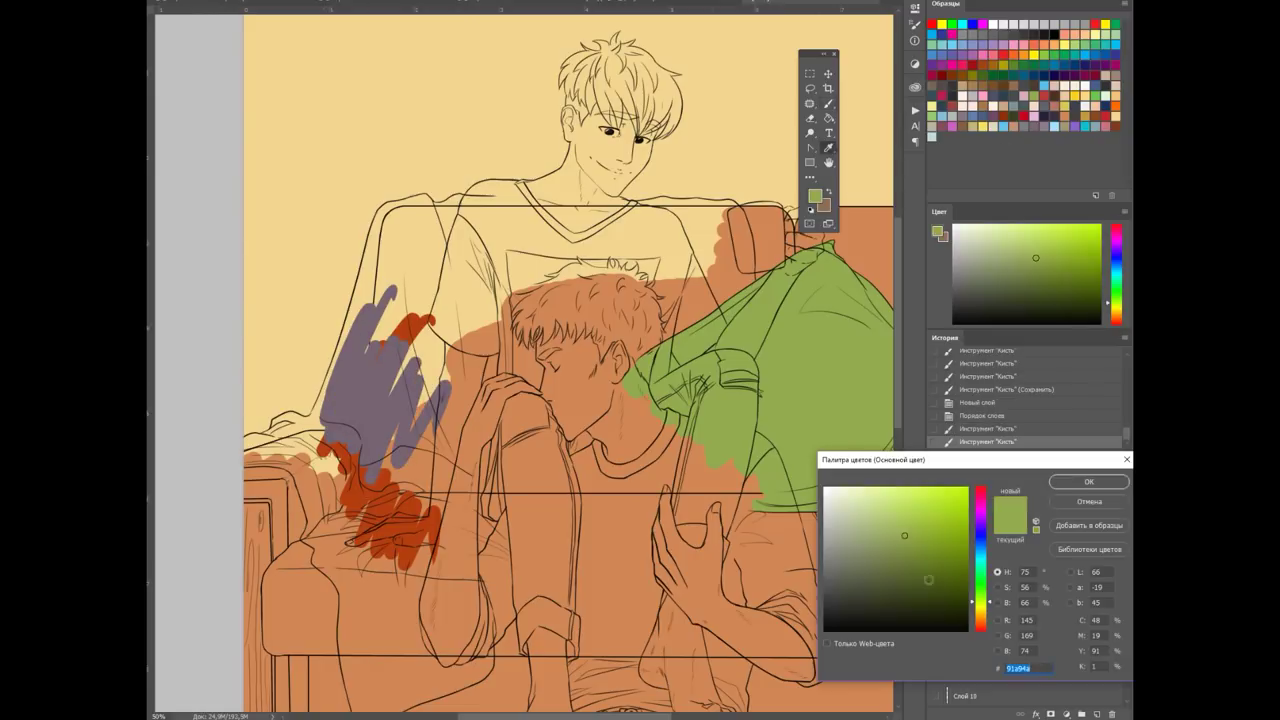
left_click(1088, 481)
left_click_drag(430, 362, 469, 430)
left_click_drag(350, 590, 370, 673)
scroll(857, 425, "down", 2)
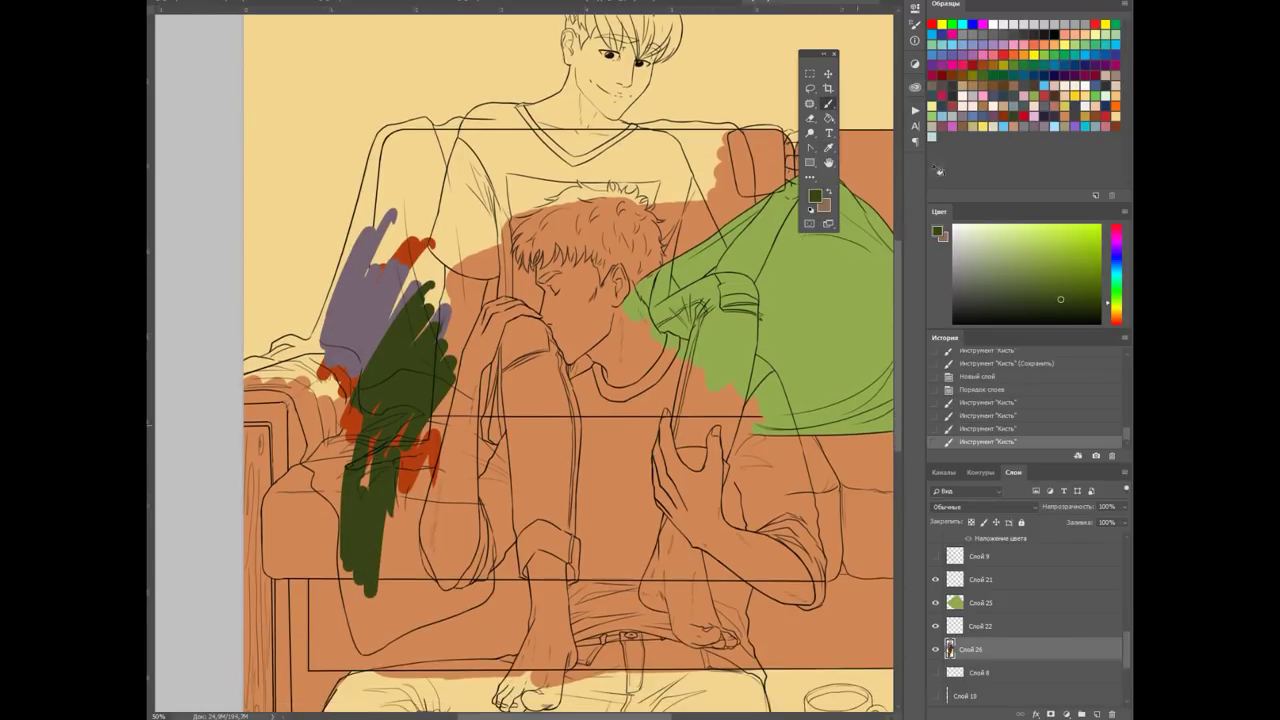
left_click(983, 117)
left_click_drag(420, 345, 515, 505)
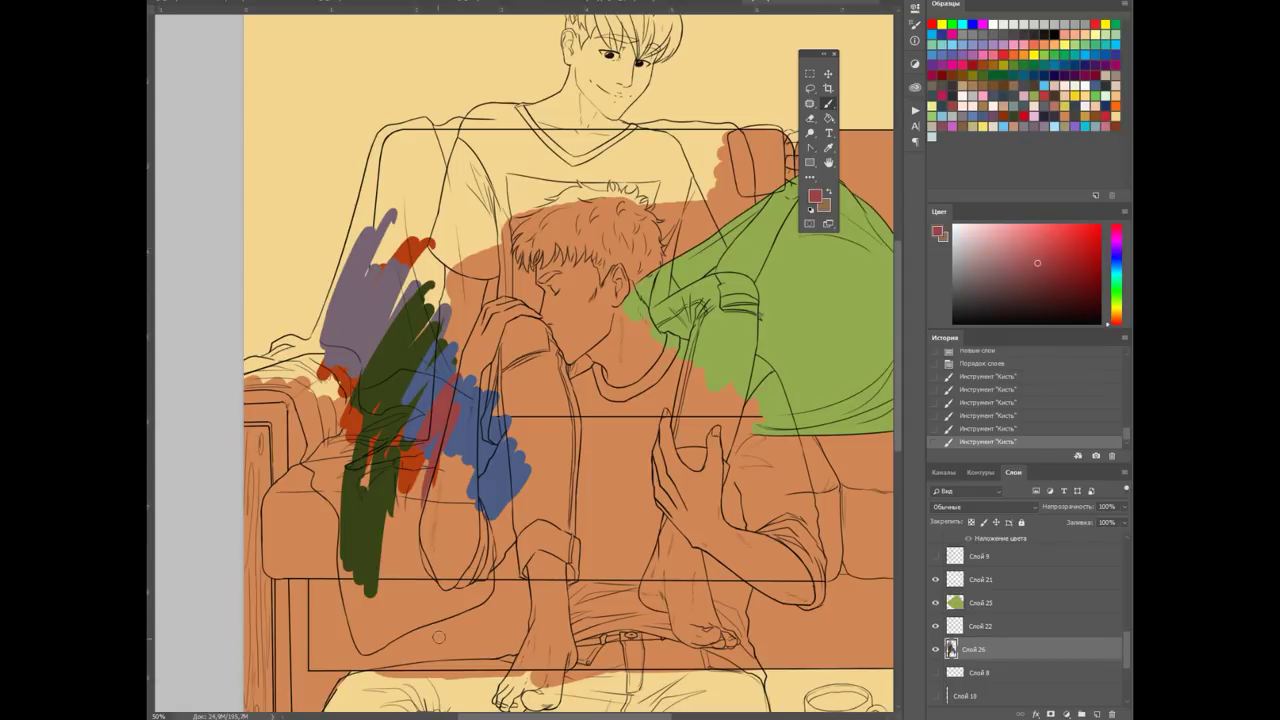
Paint the blanket, torso and hand area dark red
left_click_drag(416, 367, 440, 275)
left_click_drag(440, 420, 614, 300)
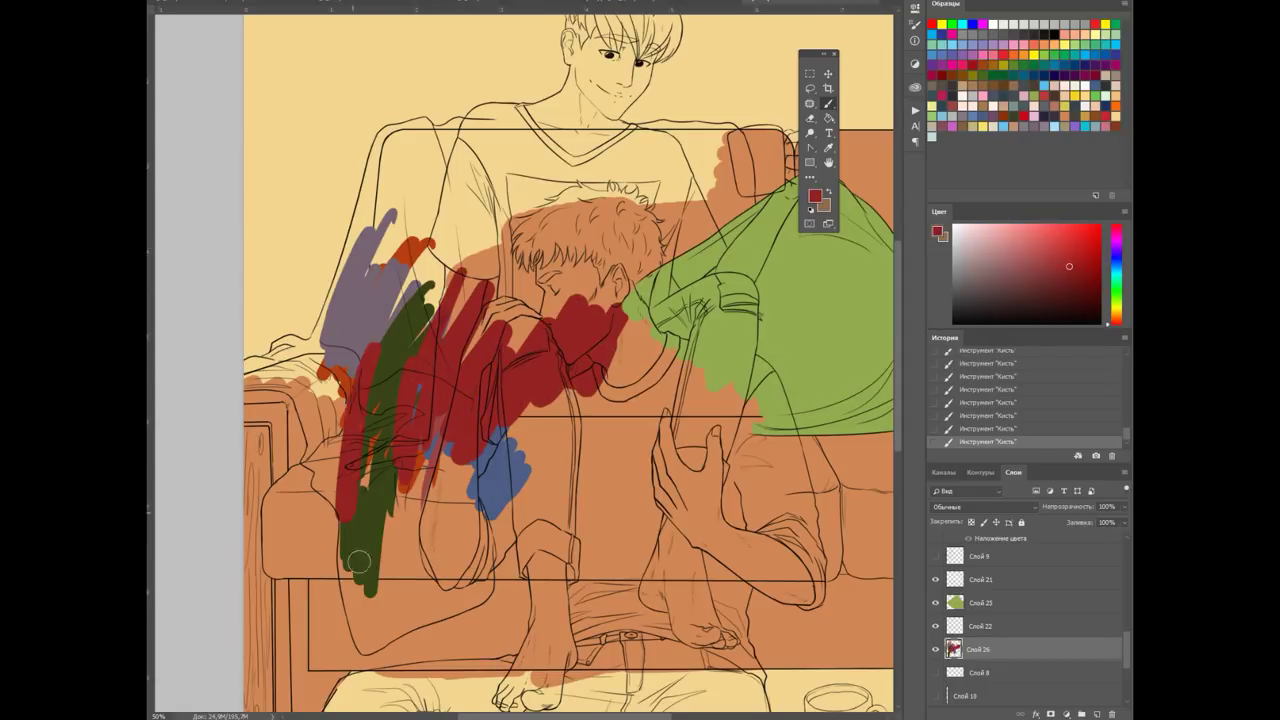
left_click_drag(350, 400, 440, 590)
scroll(158, 362, "up", 1)
mouse_move(600, 340)
left_mouse_down()
mouse_move(560, 170)
mouse_move(400, 370)
mouse_move(340, 366)
mouse_move(450, 356)
left_mouse_up()
scroll(150, 366, "up", 1)
right_click(510, 336)
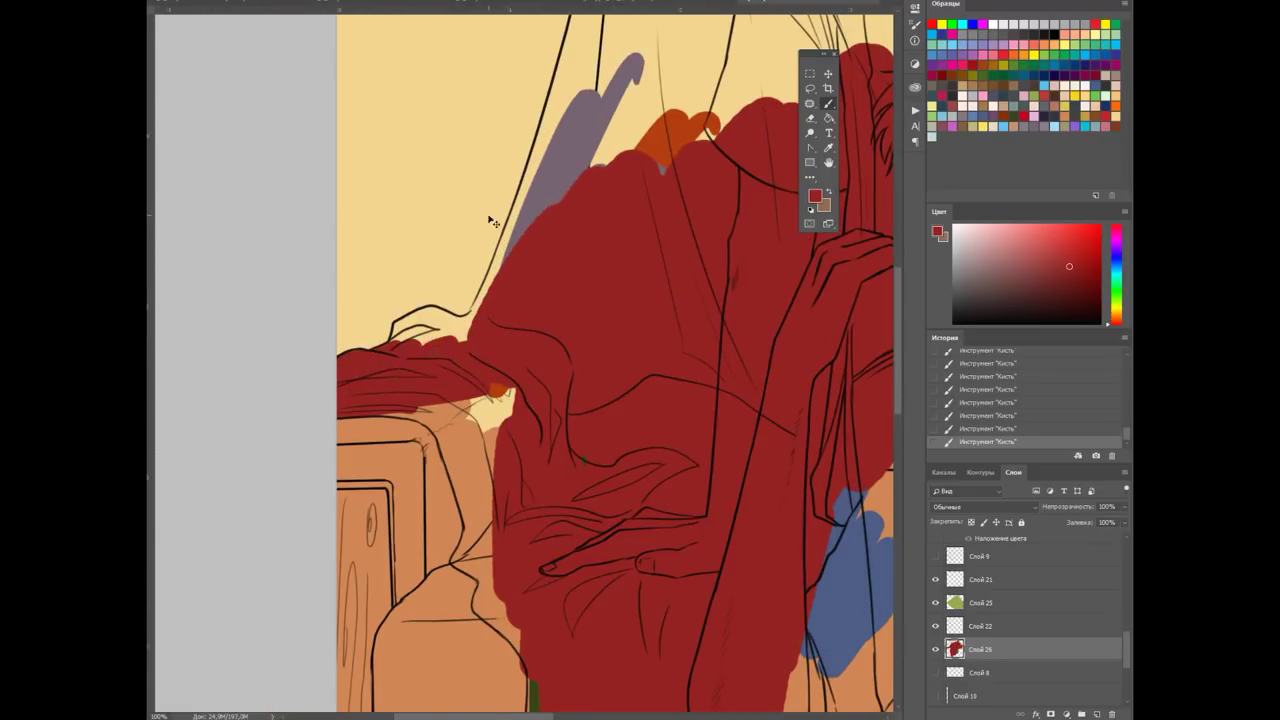
scroll(515, 361, "up", 1)
left_click_drag(260, 305, 390, 270)
left_click_drag(290, 320, 337, 287)
scroll(337, 287, "up", 3)
Paint dark red over the purple test strokes and the blanket top
mouse_move(460, 360)
left_mouse_down()
mouse_move(608, 134)
mouse_move(700, 122)
left_mouse_up()
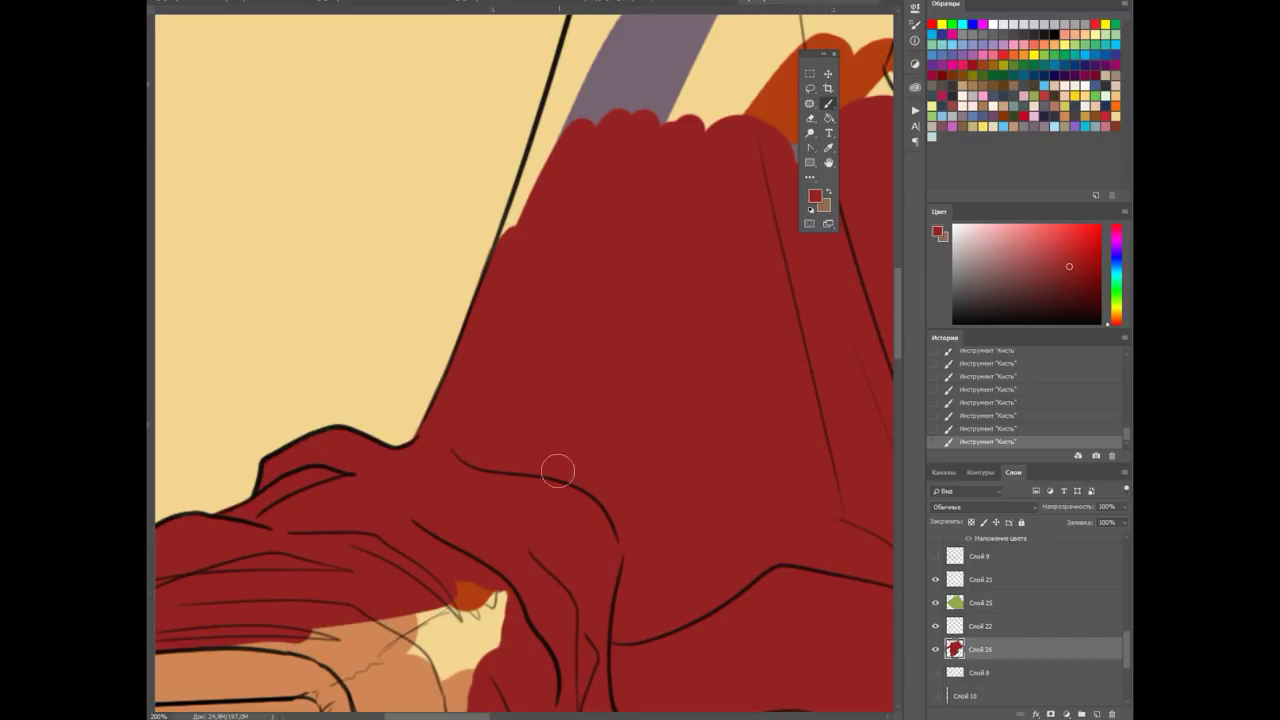
scroll(558, 470, "down", 1)
scroll(520, 320, "up", 1)
scroll(520, 320, "down", 1)
left_click_drag(530, 320, 700, 350)
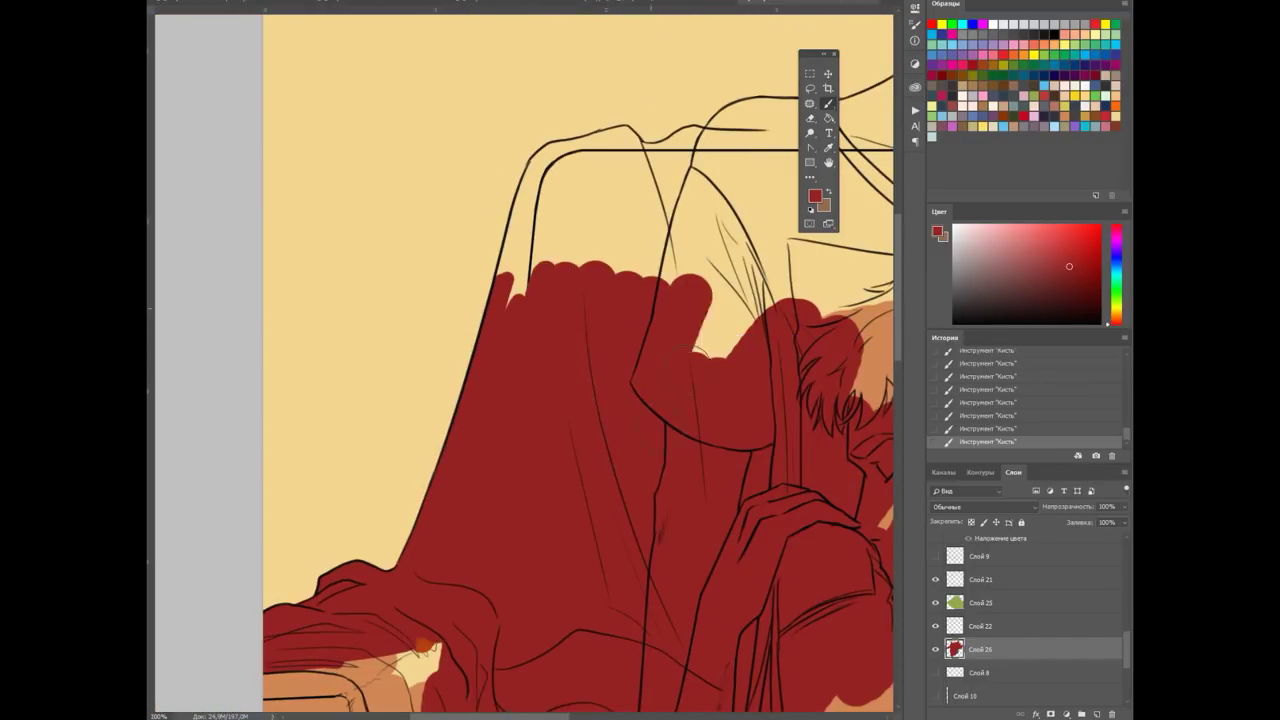
left_click_drag(700, 200, 530, 200)
scroll(530, 200, "up", 1)
Fill the shoulder, chair-side strands and remaining gaps with red
mouse_move(506, 343)
left_mouse_down()
mouse_move(551, 157)
mouse_move(612, 146)
mouse_move(600, 220)
left_mouse_up()
scroll(529, 671, "down", 1)
mouse_move(340, 110)
left_mouse_down()
mouse_move(500, 150)
mouse_move(588, 128)
mouse_move(400, 190)
left_mouse_up()
scroll(400, 190, "down", 1)
scroll(560, 600, "up", 1)
left_click_drag(590, 420, 540, 152)
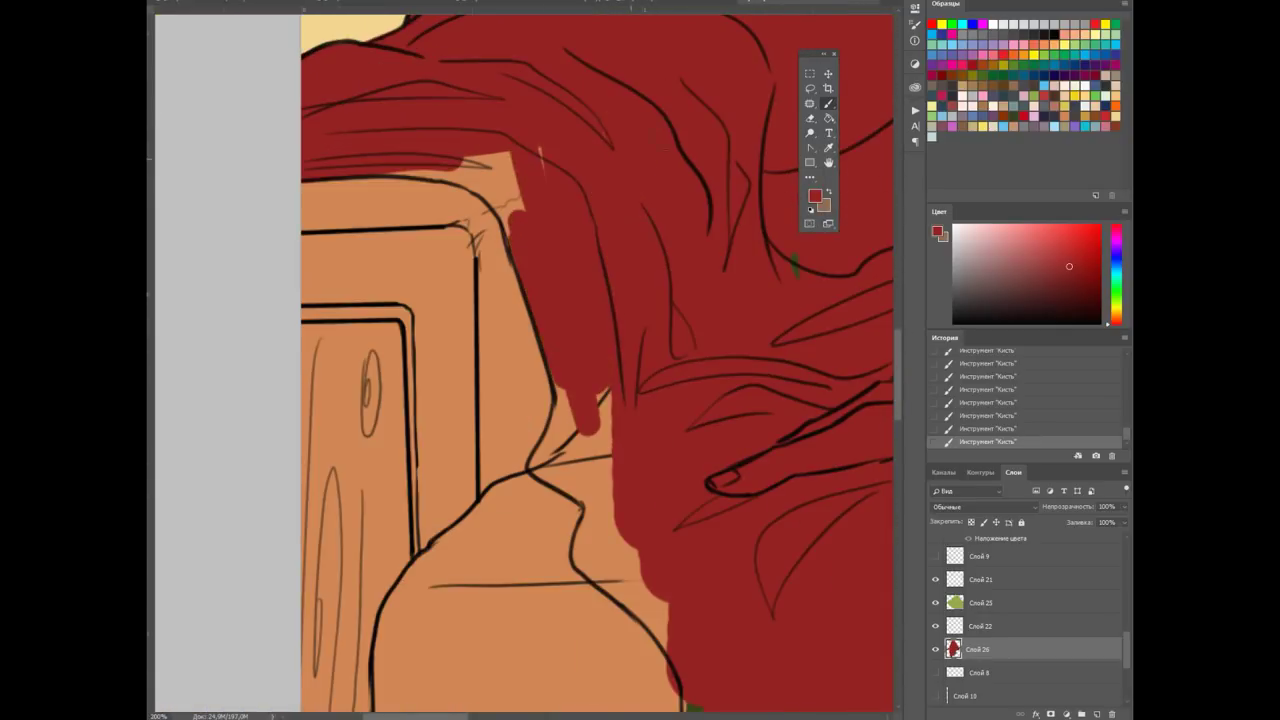
left_click_drag(397, 163, 462, 172)
mouse_move(570, 416)
left_mouse_down()
mouse_move(585, 495)
mouse_move(437, 351)
mouse_move(497, 423)
mouse_move(510, 470)
mouse_move(366, 423)
mouse_move(249, 143)
left_mouse_up()
Erase a small red spill from the blanket
key("e")
left_click(503, 231)
key("b")
key("e")
Paint red down the blanket's left edge, hand area and over the sleeve
left_click_drag(262, 235, 292, 500)
mouse_move(263, 209)
left_mouse_down()
mouse_move(310, 550)
mouse_move(385, 625)
left_mouse_up()
mouse_move(350, 445)
left_mouse_down()
mouse_move(420, 595)
mouse_move(490, 535)
mouse_move(540, 455)
mouse_move(356, 553)
left_mouse_up()
mouse_move(381, 604)
left_mouse_down()
mouse_move(690, 340)
mouse_move(430, 390)
left_mouse_up()
mouse_move(639, 480)
left_mouse_down()
mouse_move(449, 480)
mouse_move(644, 246)
left_mouse_up()
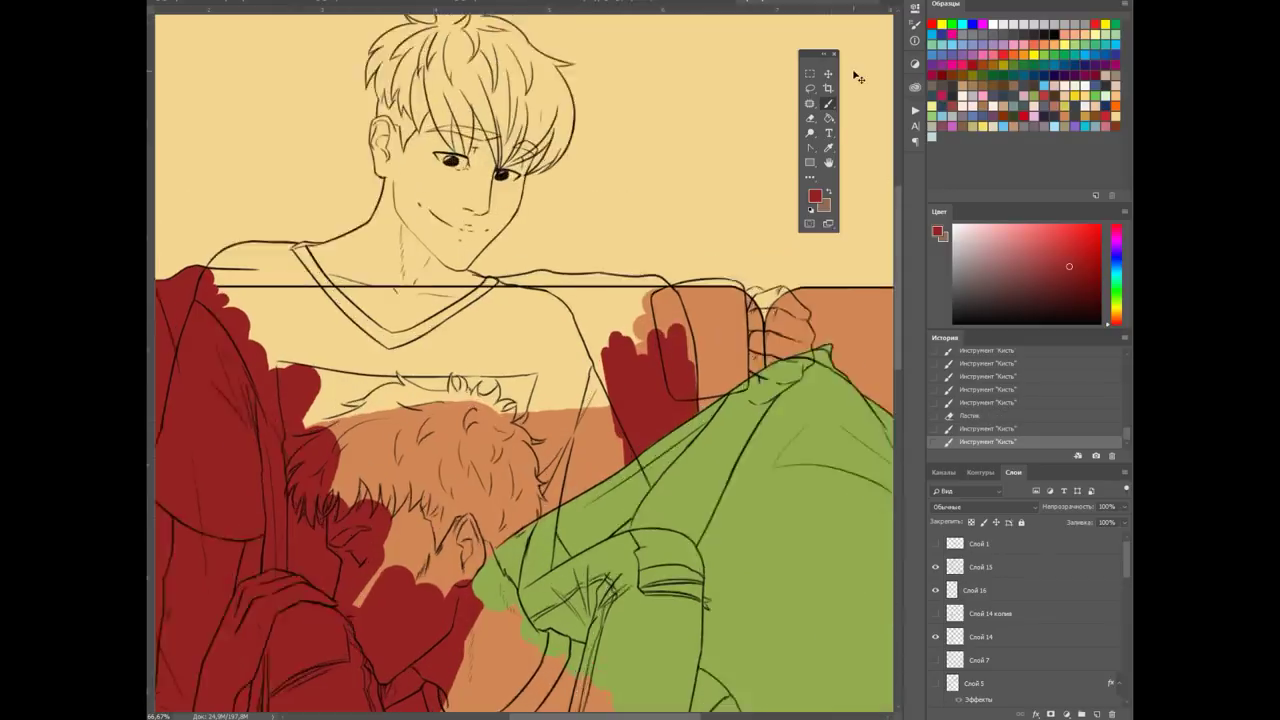
left_click_drag(430, 175, 800, 300)
mouse_move(460, 175)
left_mouse_down()
mouse_move(534, 177)
mouse_move(594, 229)
mouse_move(630, 440)
left_mouse_up()
scroll(1004, 575, "down", 3)
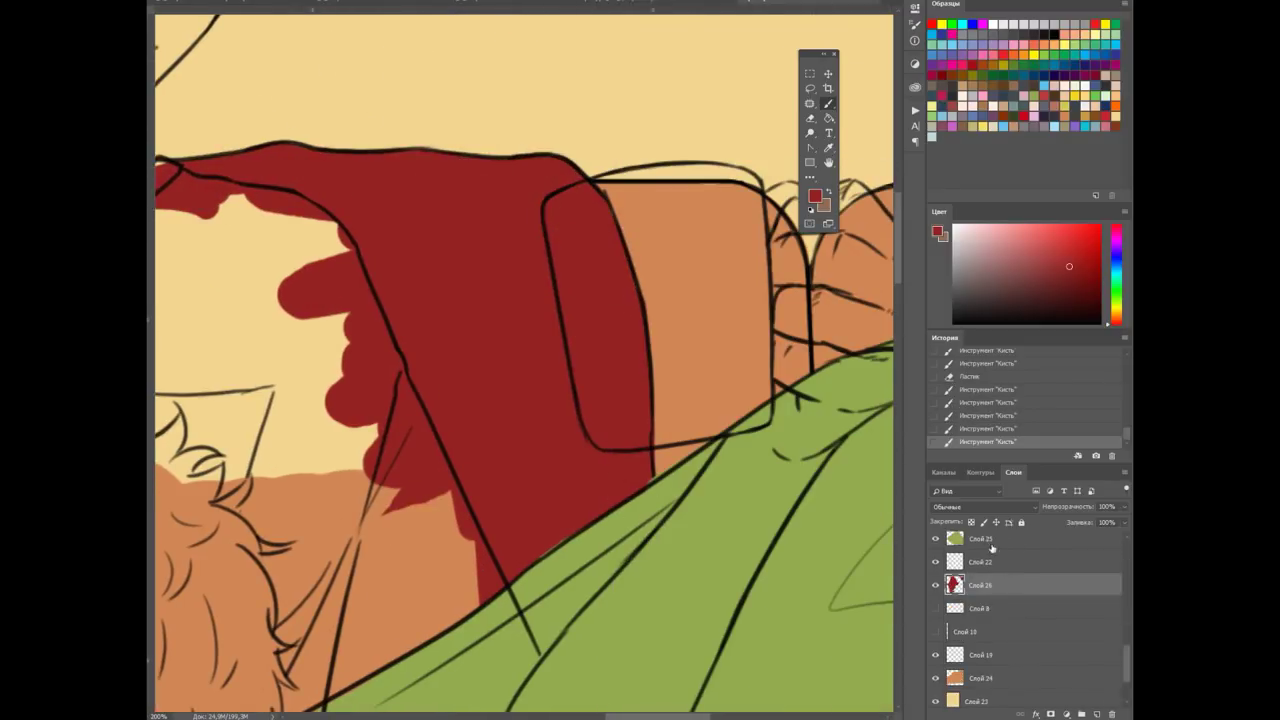
Erase on the green pillow layer, then add an empty layer above the orange sofa layer
left_click(980, 540)
key("e")
key("ctrl+minus")
key("ctrl+minus")
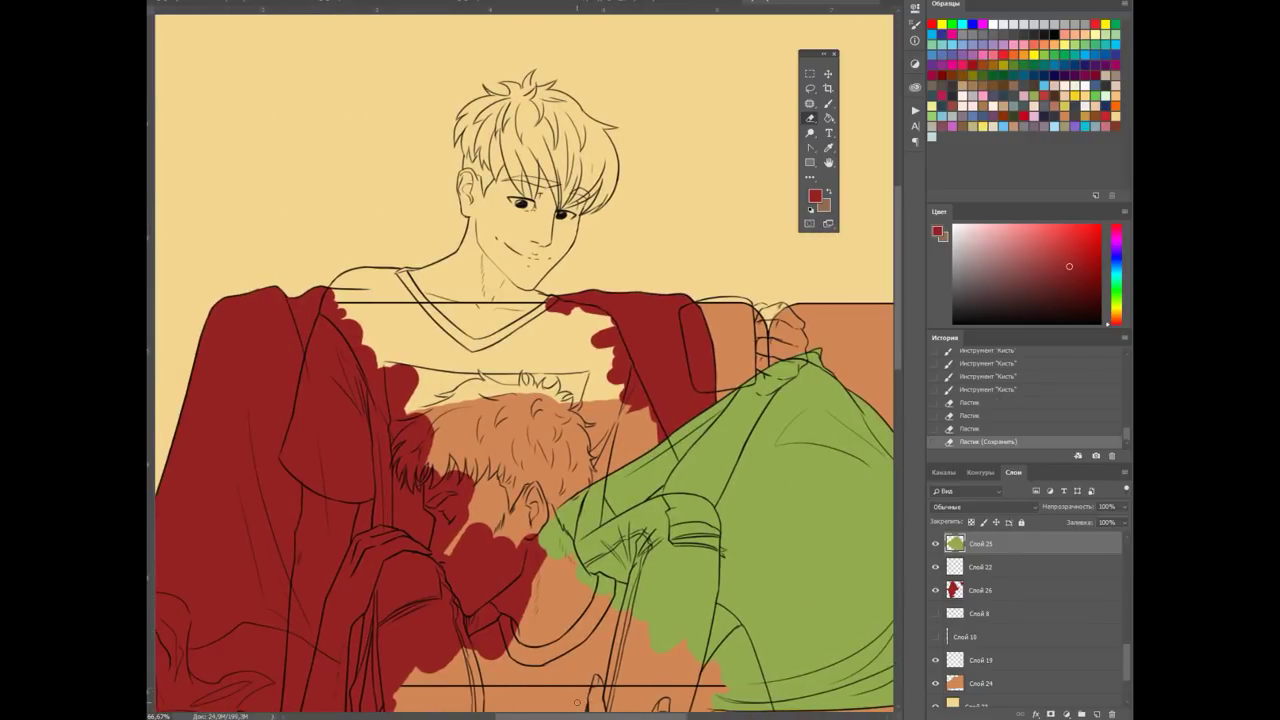
key("ctrl+minus")
scroll(794, 600, "down", 3)
scroll(794, 600, "up", 2)
left_click(980, 683)
key("ctrl+shift+alt+n")
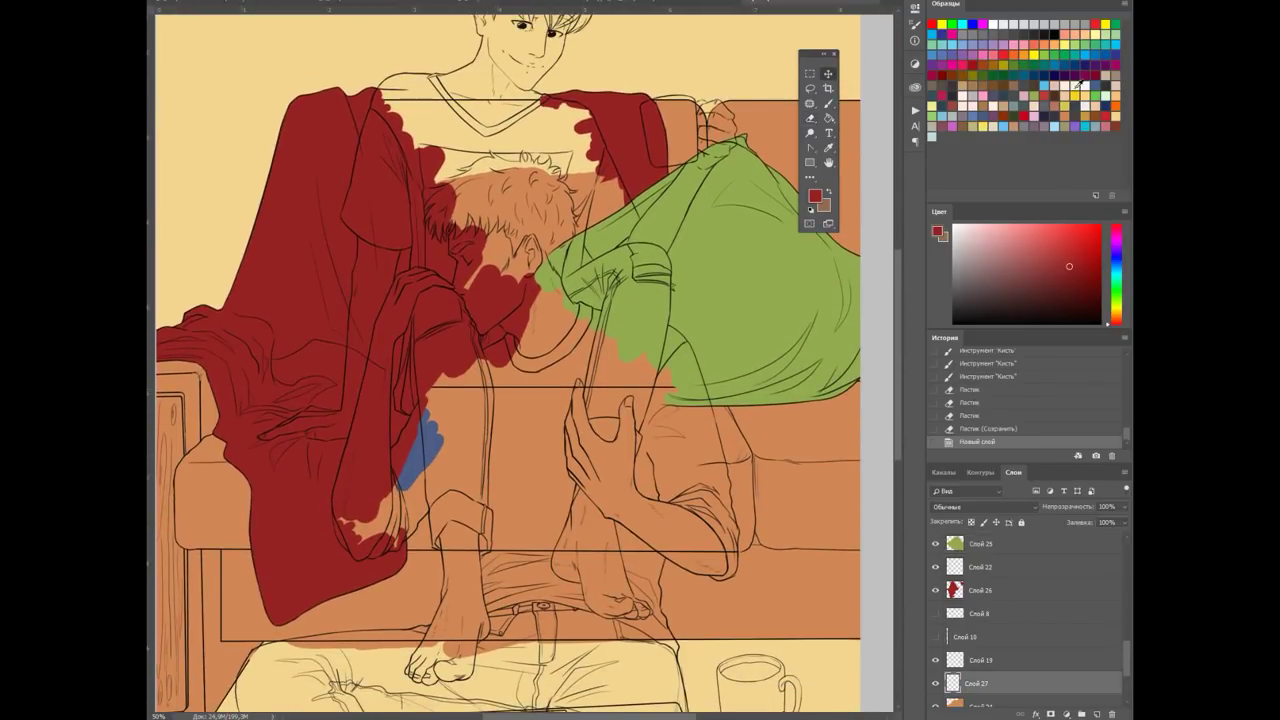
Pick yellow, unlock the new layer and set it to Linear Dodge (Add) for brushing
left_click(1077, 86)
double_click(983, 521)
left_click(985, 507)
left_click(985, 370)
key("b")
right_click(655, 145)
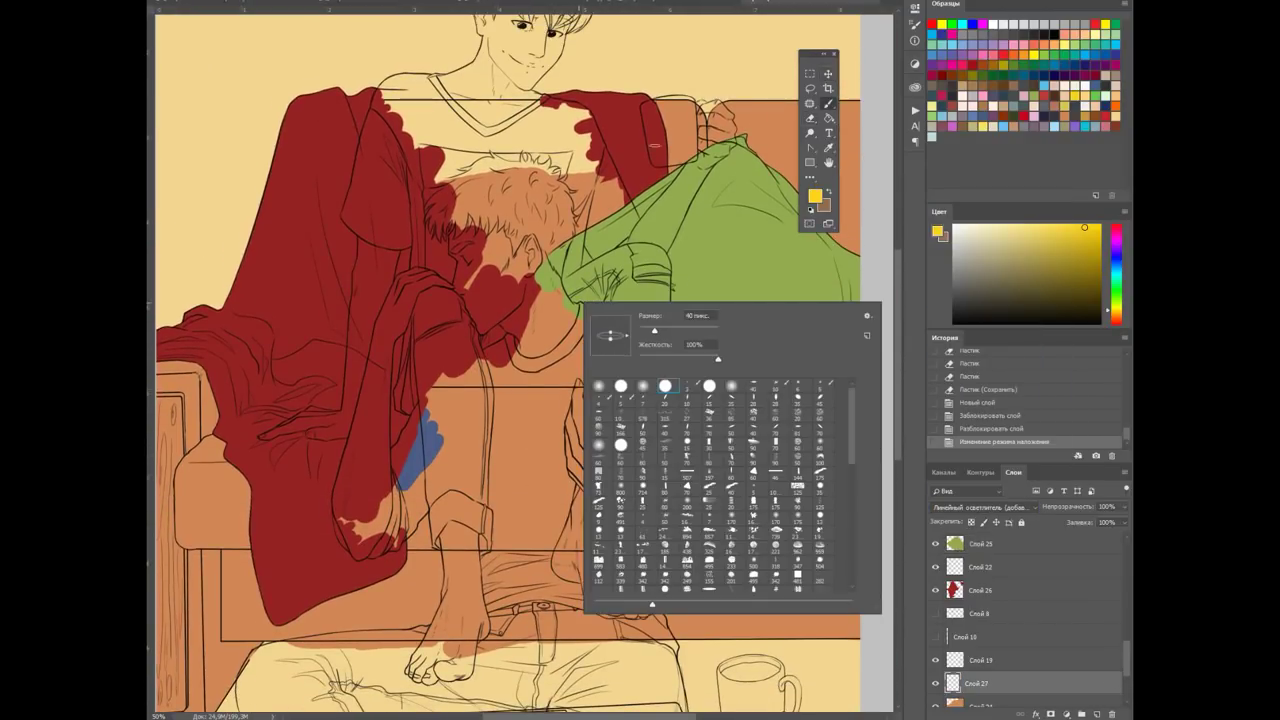
key("Escape")
Paint yellow plaid stripes across the left armrest and the right side of the sofa
left_click_drag(220, 538, 222, 468)
mouse_move(216, 462)
left_mouse_down()
mouse_move(240, 442)
mouse_move(257, 546)
left_mouse_up()
left_click_drag(266, 552, 268, 632)
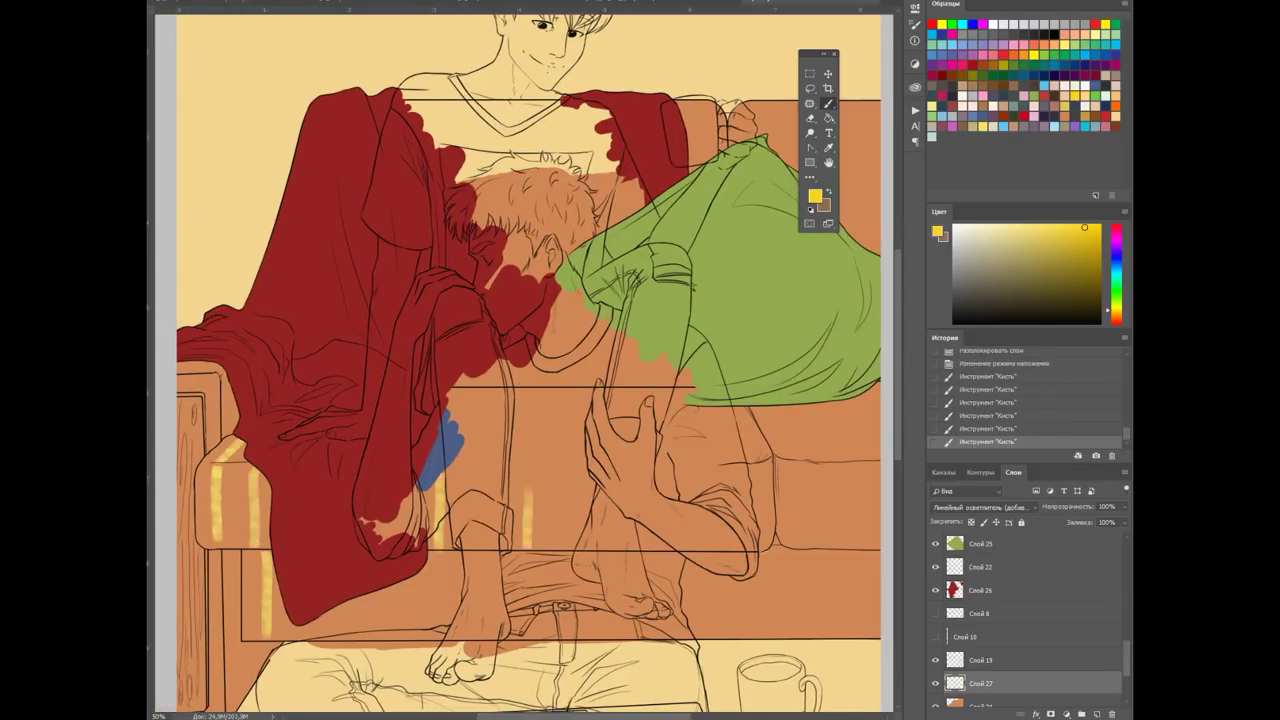
scroll(520, 400, "right", 2)
left_click_drag(672, 466, 672, 550)
left_click_drag(684, 408, 720, 462)
left_click_drag(716, 464, 718, 536)
left_click_drag(736, 404, 778, 470)
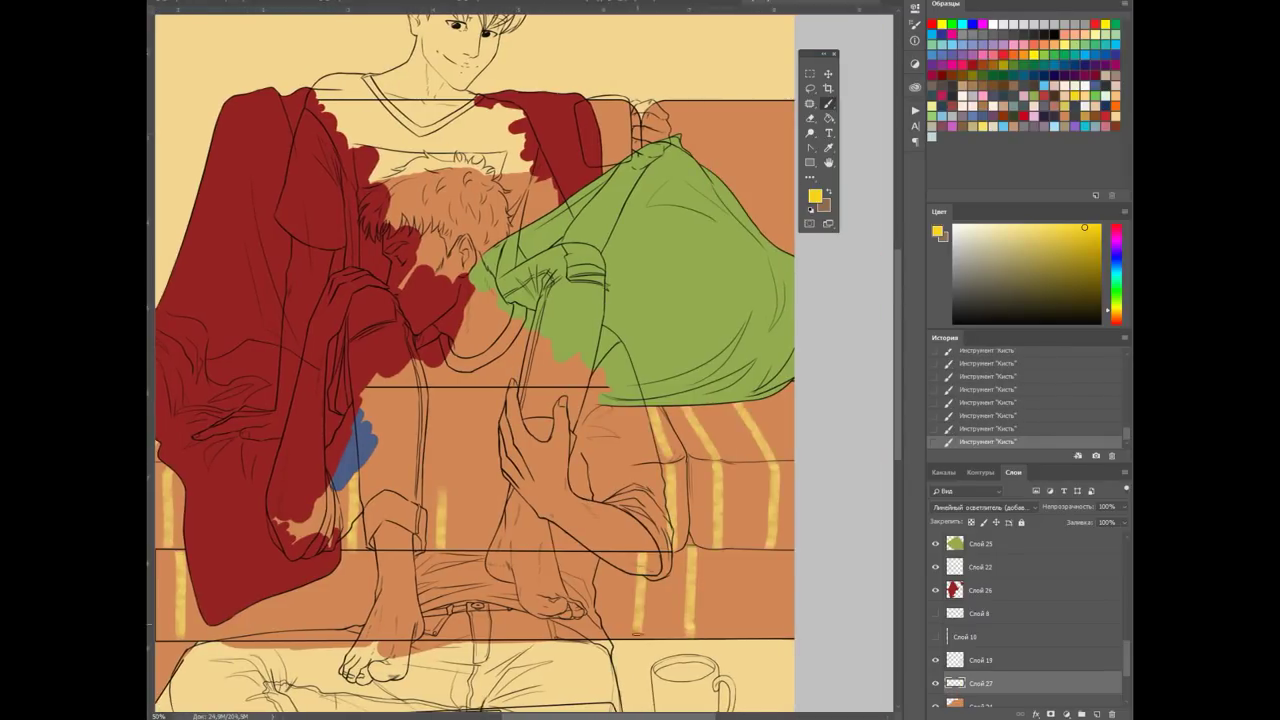
Add another yellow stripe and small cross strokes on the left armrest
scroll(520, 400, "left", 3)
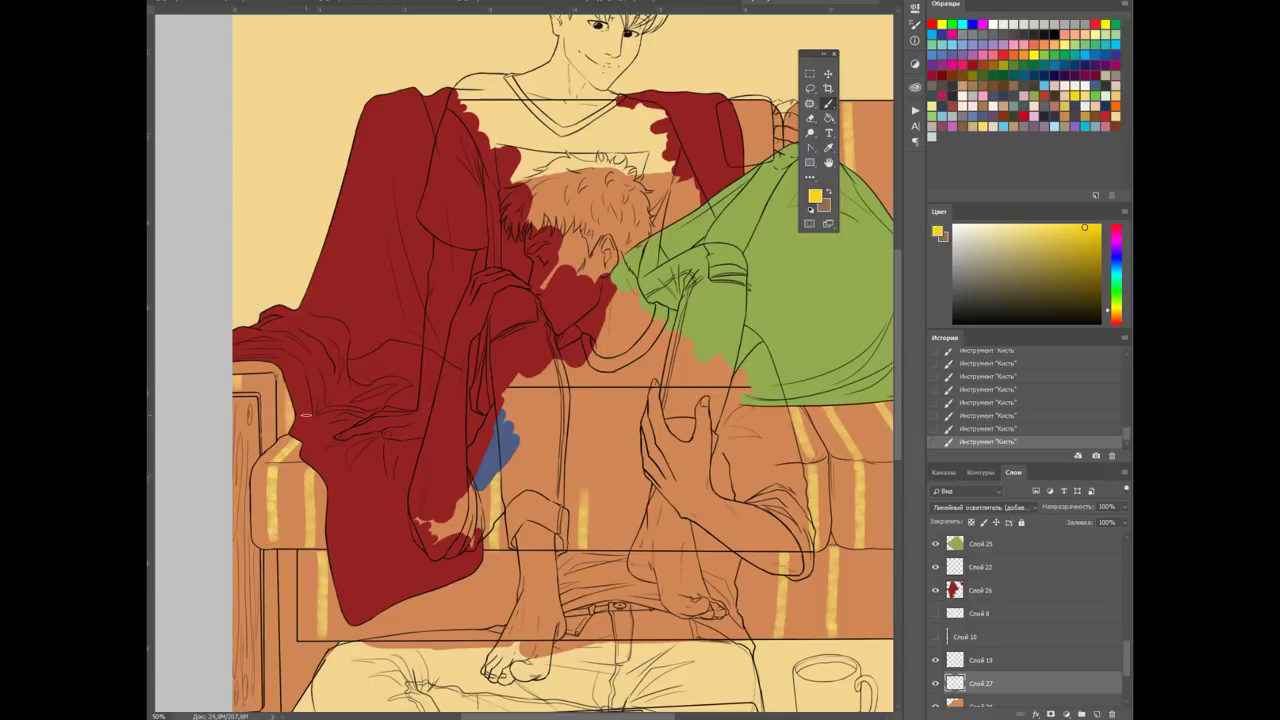
scroll(306, 414, "down", 3)
right_click(440, 425)
left_click_drag(288, 340, 290, 420)
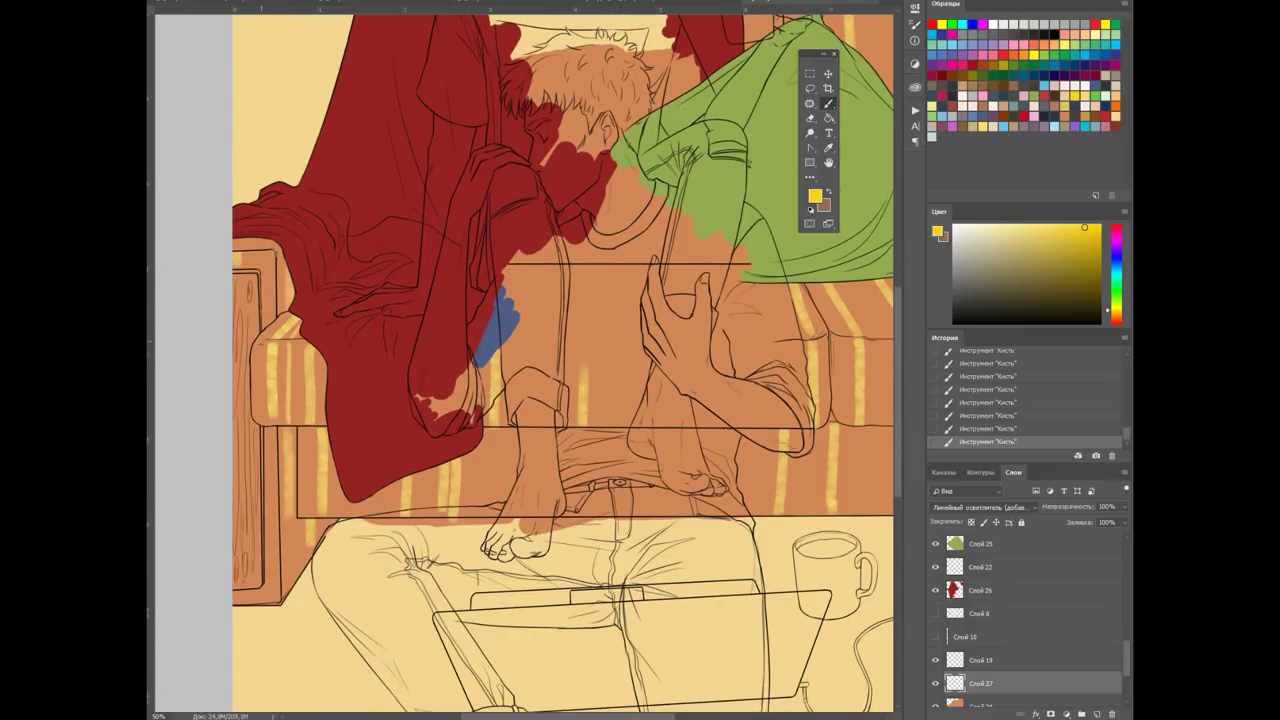
mouse_move(234, 244)
left_mouse_down()
mouse_move(276, 245)
mouse_move(281, 310)
left_mouse_up()
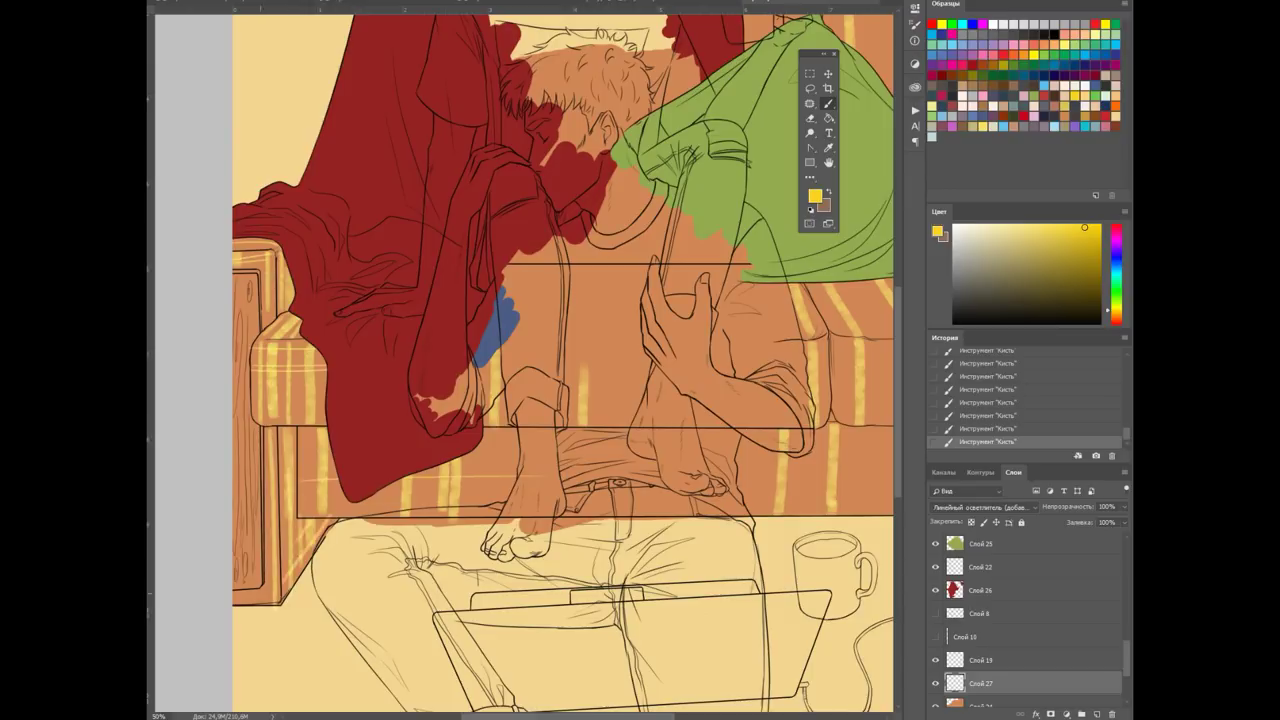
key("ctrl+minus")
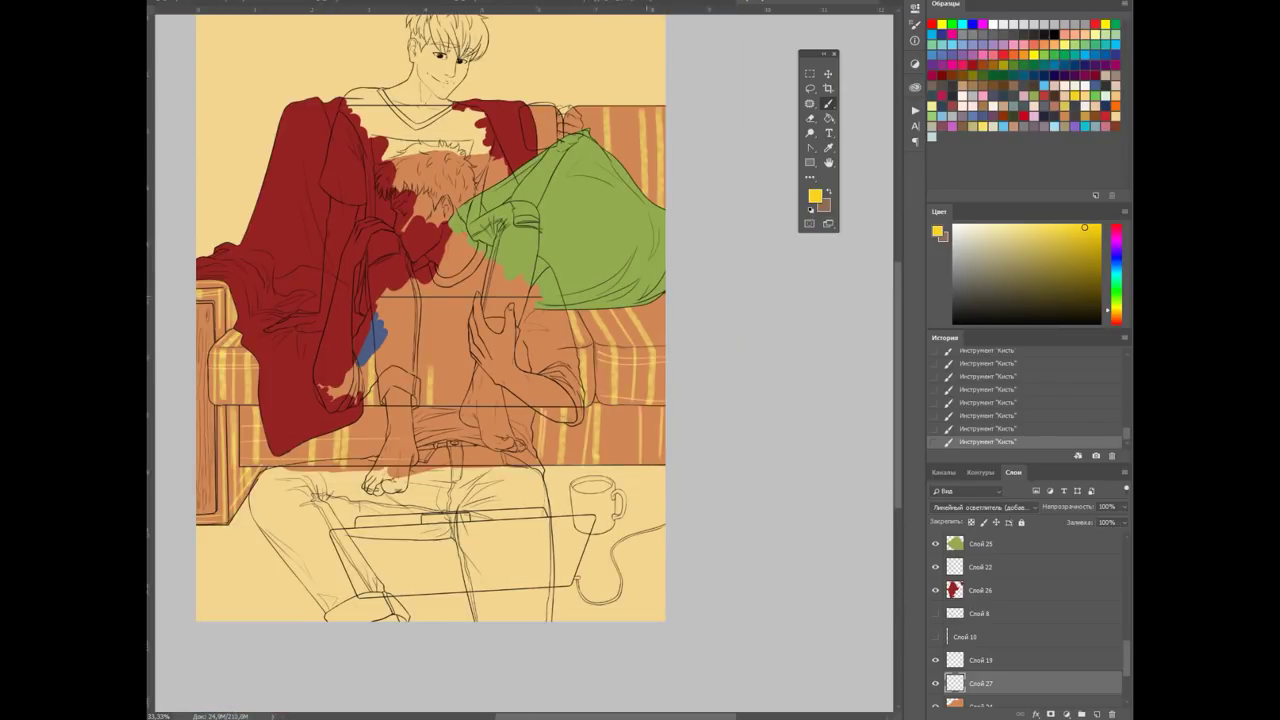
Adjust brush presets at several spots while reviewing the striped sofa
right_click(556, 202)
key("Escape")
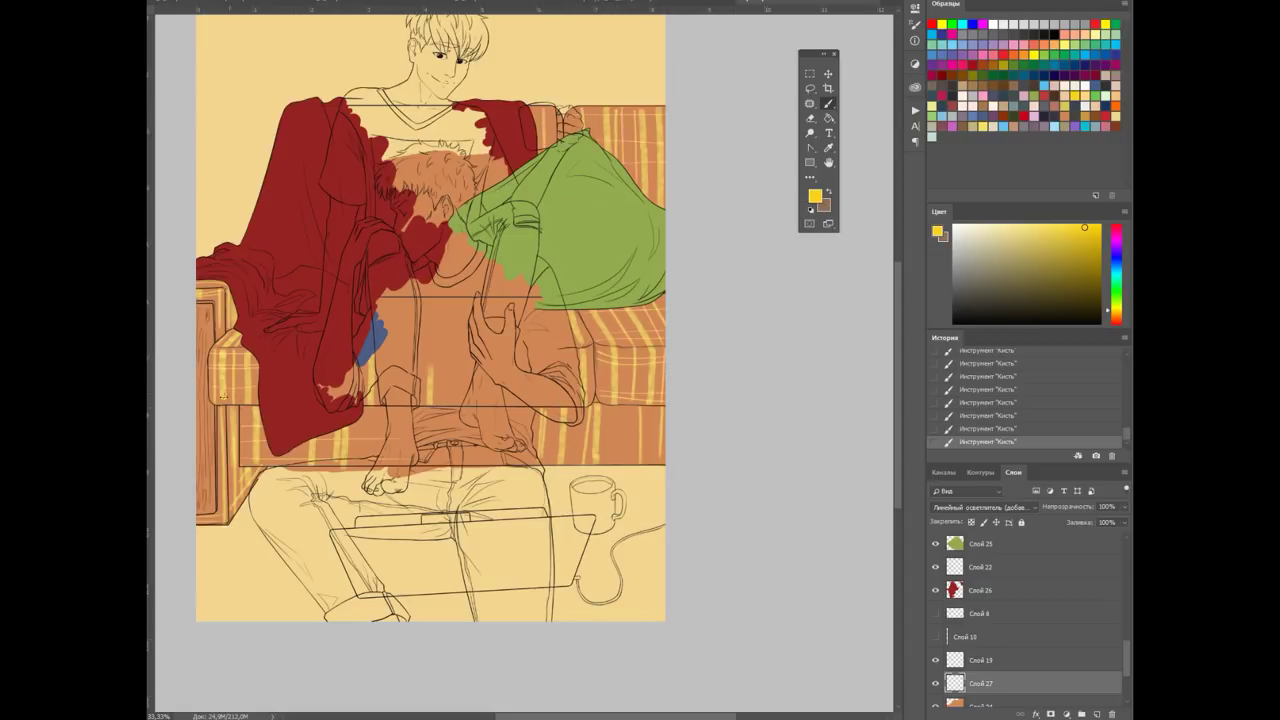
right_click(700, 405)
key("Escape")
right_click(650, 185)
key("Escape")
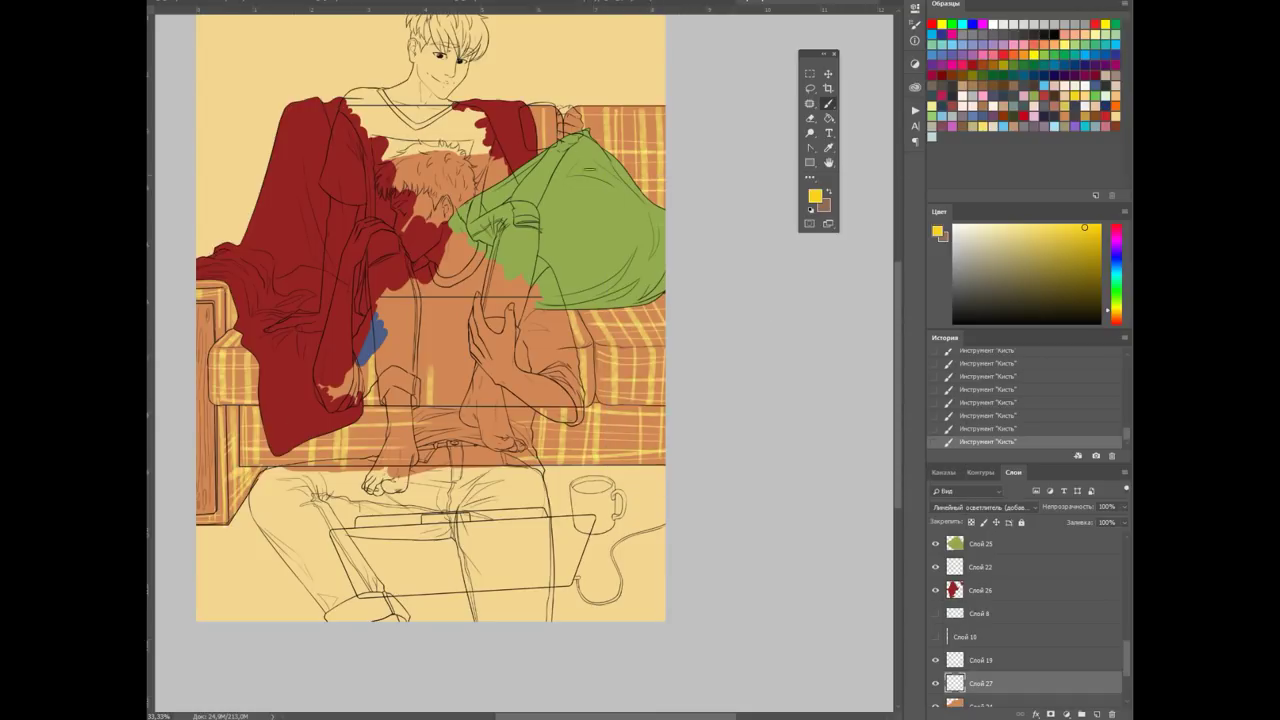
right_click(590, 310)
key("Escape")
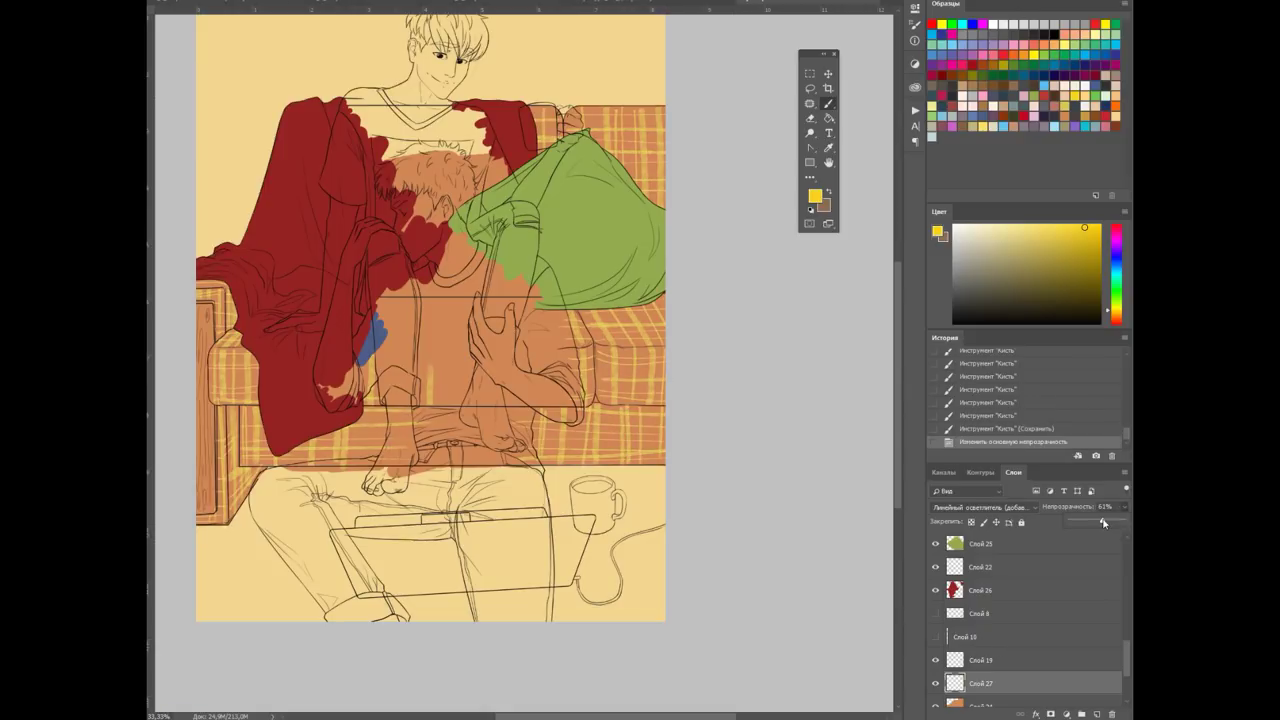
Confirm the stripe layer's opacity and paint dark brown down the left armrest's wooden side
key("0")
key("alt+bracketleft")
key("ctrl+plus")
key("ctrl+plus")
scroll(537, 360, "left", 5)
right_click(414, 338)
key("Escape")
left_click_drag(372, 292, 366, 608)
Add two dark brown wood-grain streaks down the side panel
key("ctrl+plus")
key("ctrl+minus")
right_click(445, 352)
key("Escape")
key("ctrl+plus")
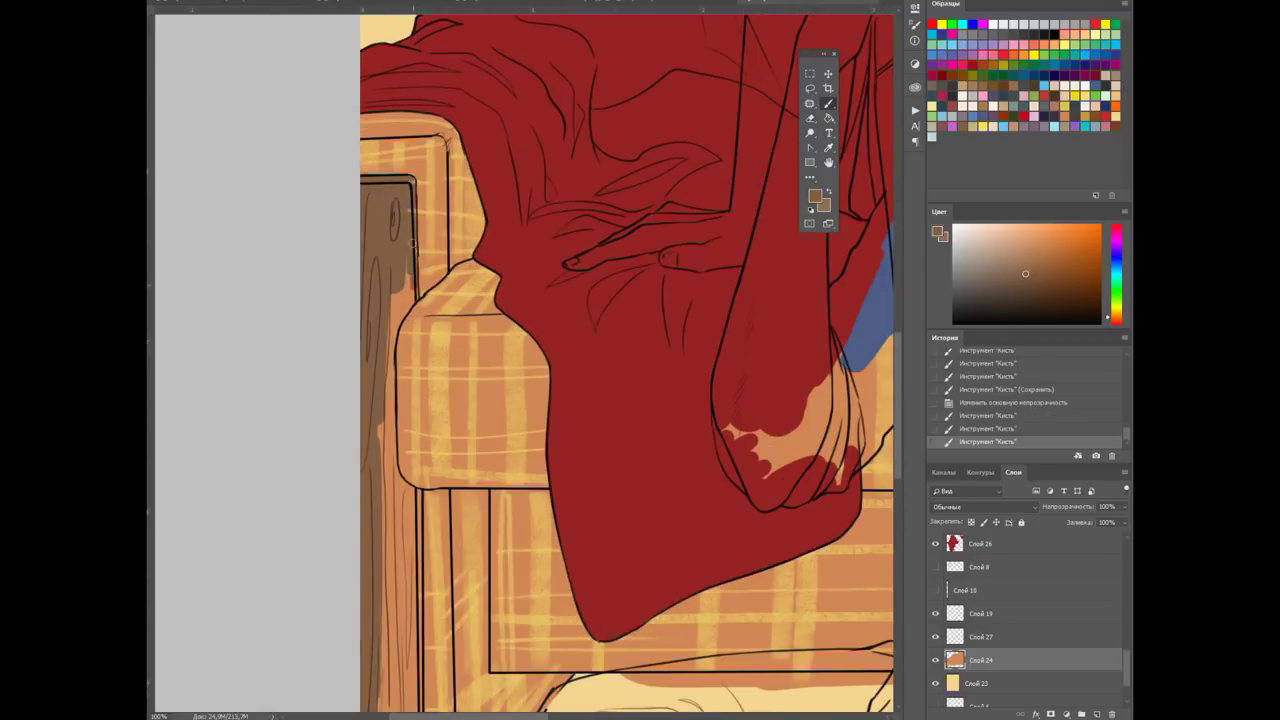
left_click_drag(388, 335, 388, 550)
mouse_move(390, 340)
left_mouse_down()
mouse_move(389, 545)
mouse_move(400, 520)
left_mouse_up()
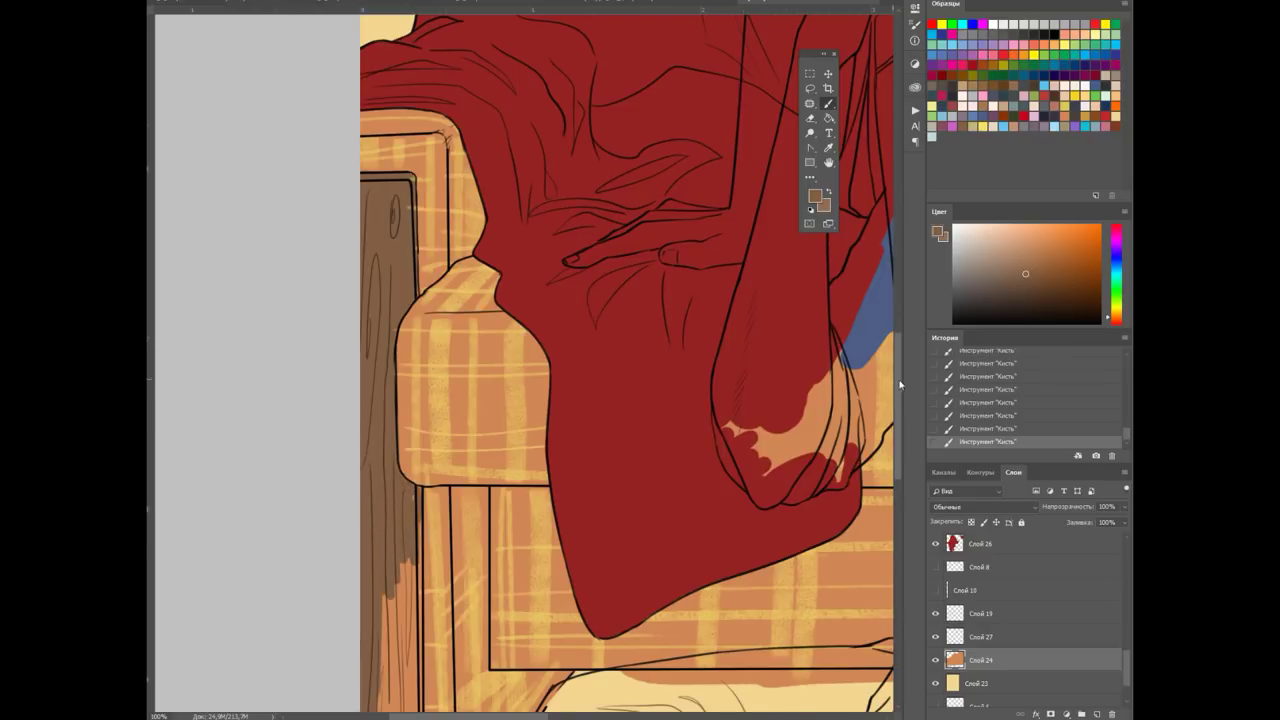
Select the yellow stripe layer and zoom out to the whole illustration
scroll(900, 384, "down", 5)
right_click(402, 370)
key("Escape")
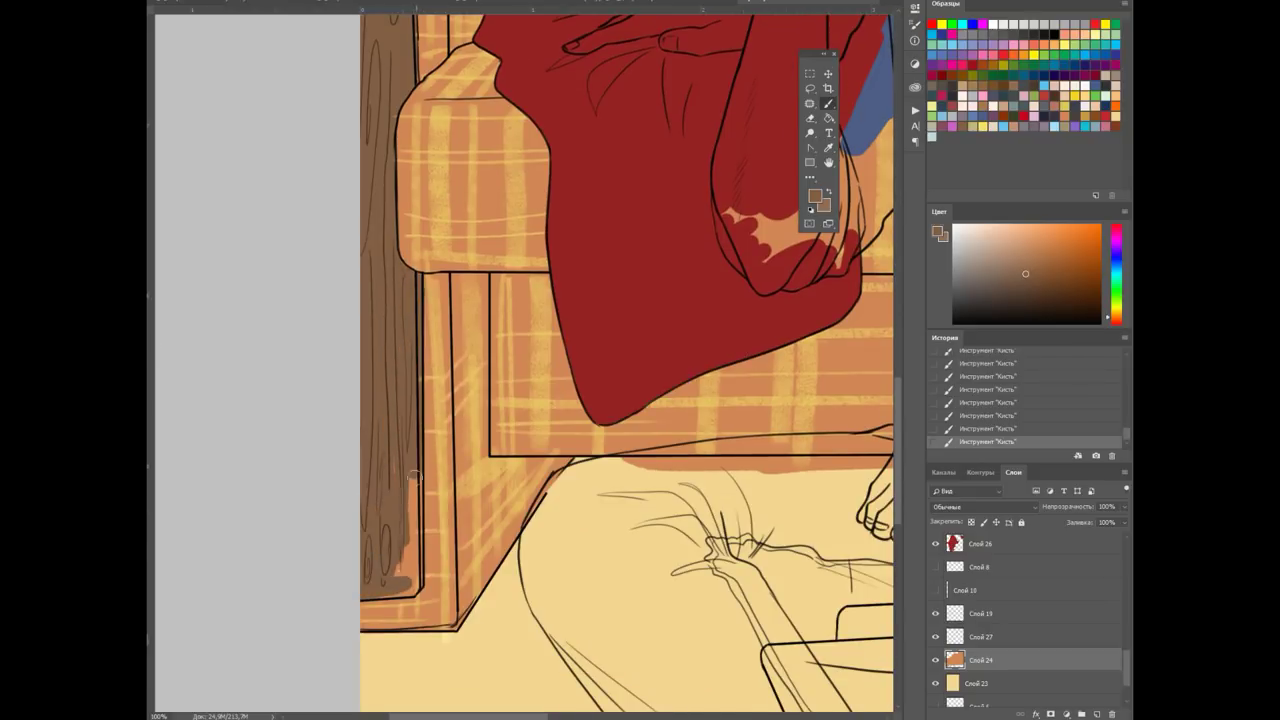
left_click(935, 640)
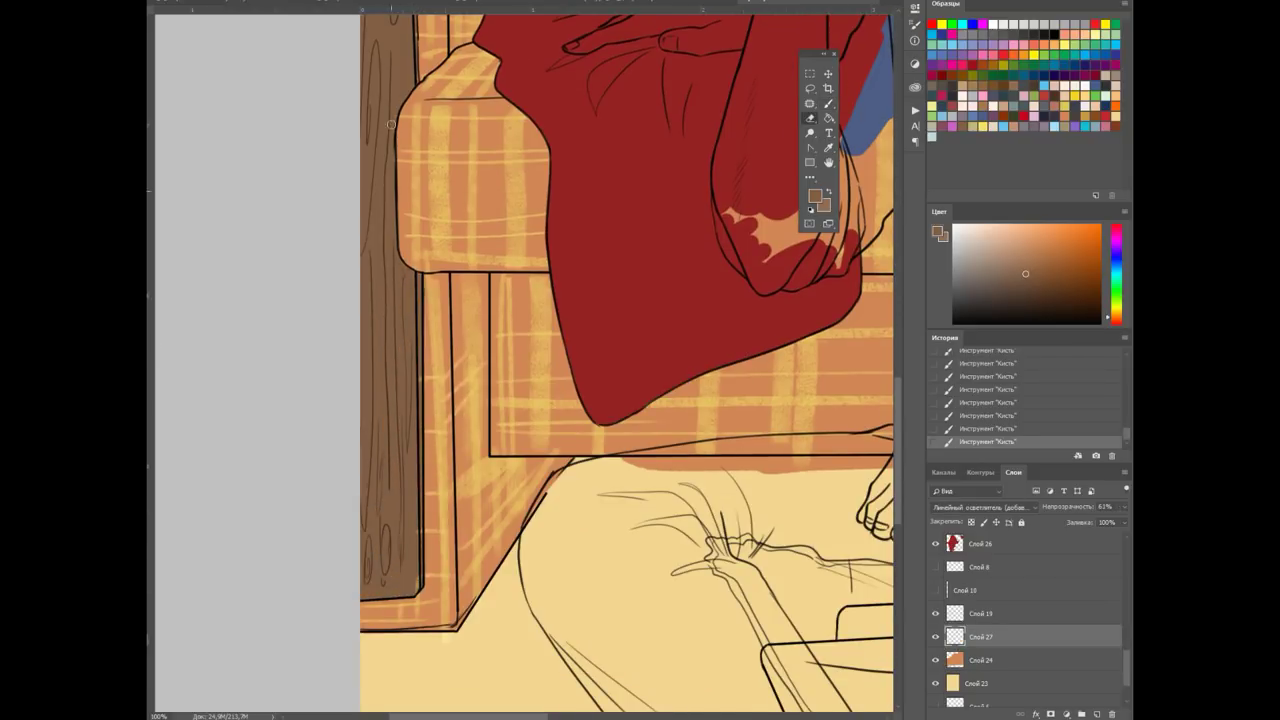
key("ctrl+minus")
key("ctrl+minus")
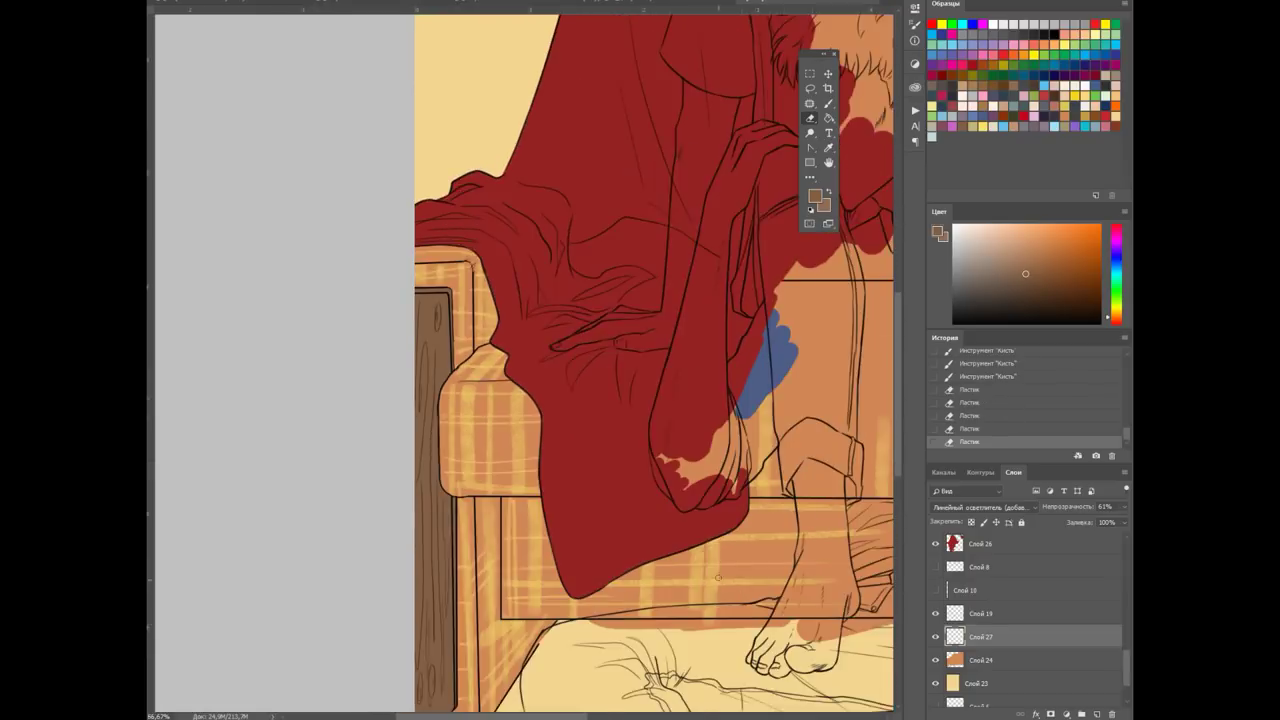
key("ctrl+minus")
scroll(1030, 620, "down", 5)
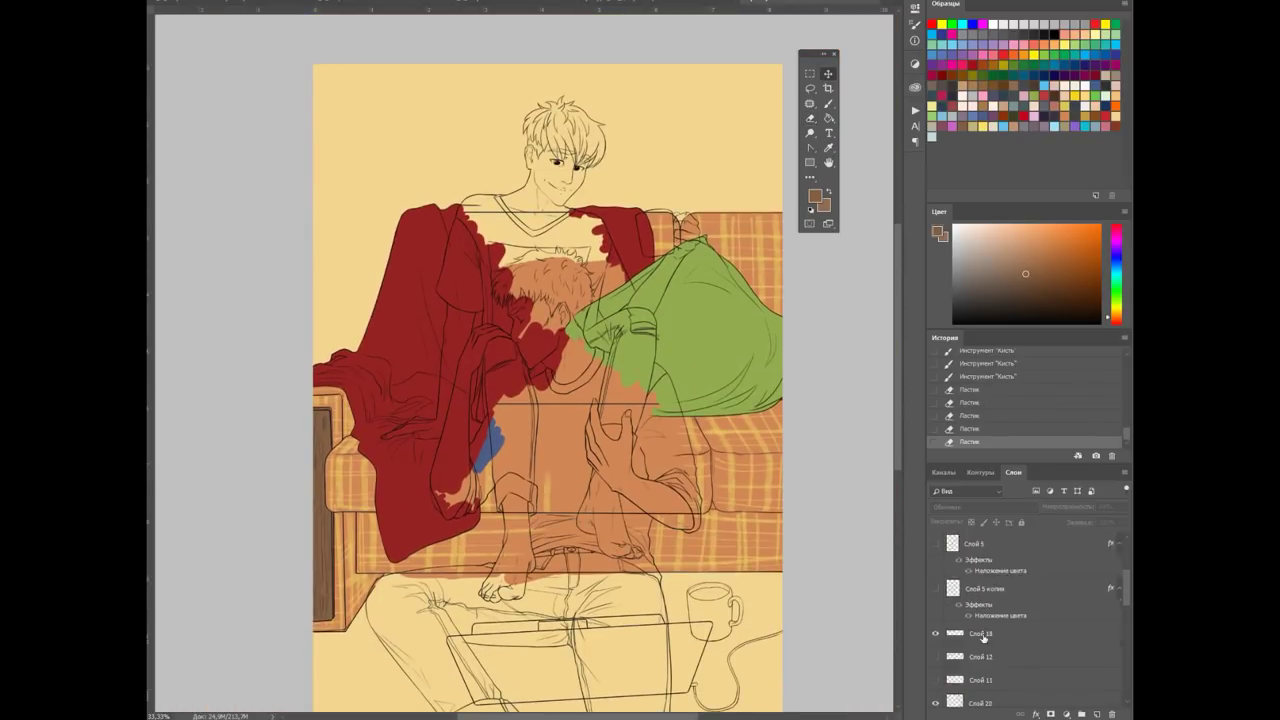
Create a new skin layer and paint skin colour over the sleeping man's face
key("ctrl+shift+alt+n")
key("ctrl+plus")
key("ctrl+minus")
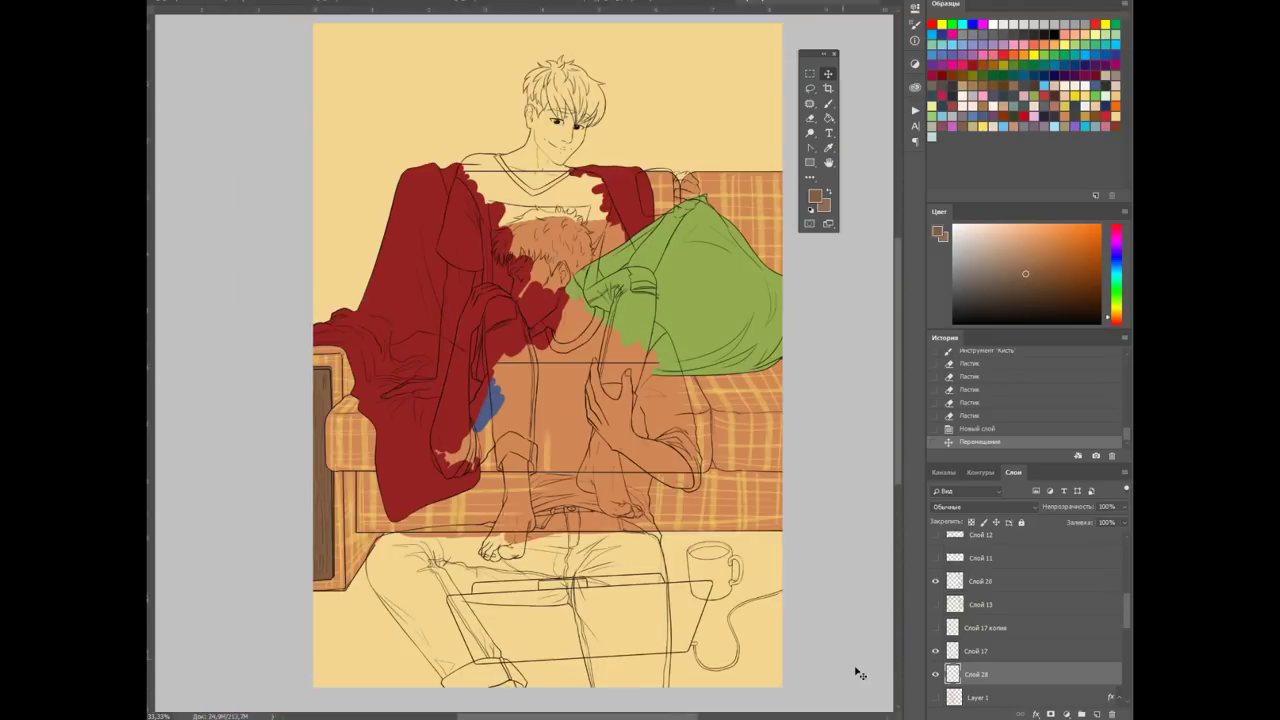
key("ctrl+plus")
key("ctrl+plus")
key("b")
right_click(484, 320)
key("Return")
left_click_drag(500, 380, 540, 240)
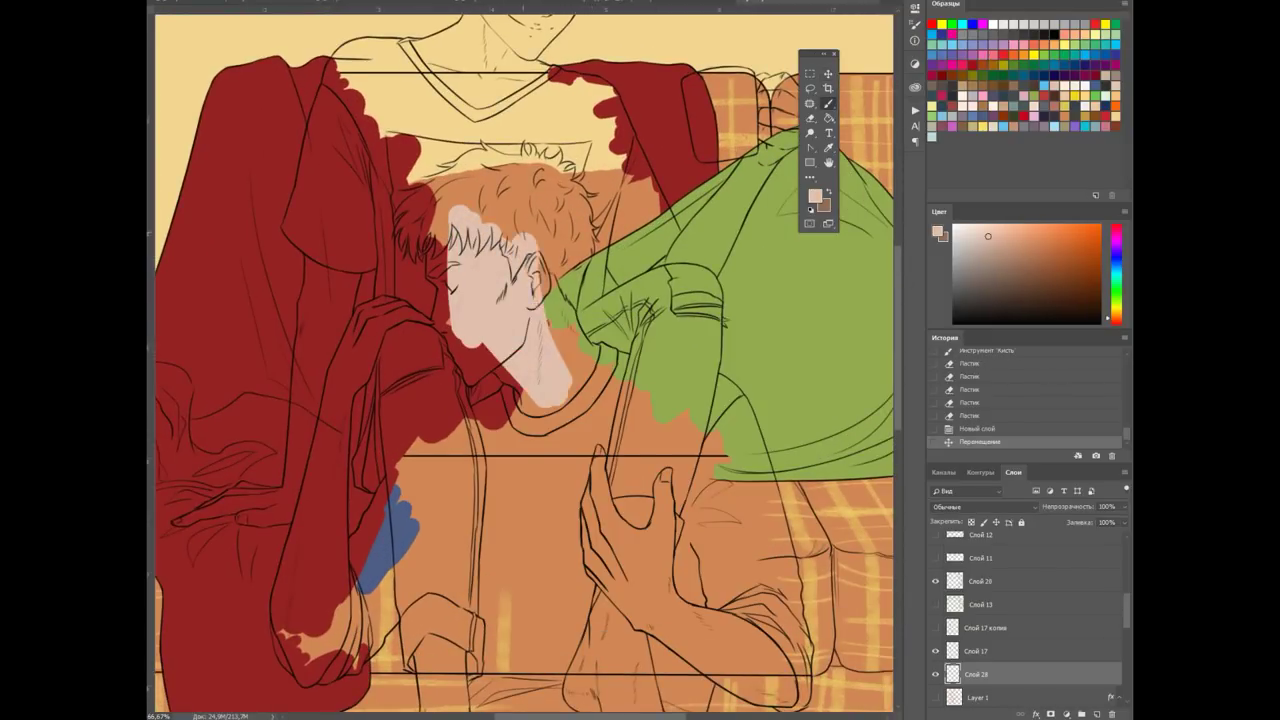
Fill the neck, under-chin area, collar edge and hairline with skin colour
key("ctrl+plus")
key("ctrl+plus")
mouse_move(600, 450)
left_mouse_down()
mouse_move(450, 200)
mouse_move(305, 303)
mouse_move(420, 410)
left_mouse_up()
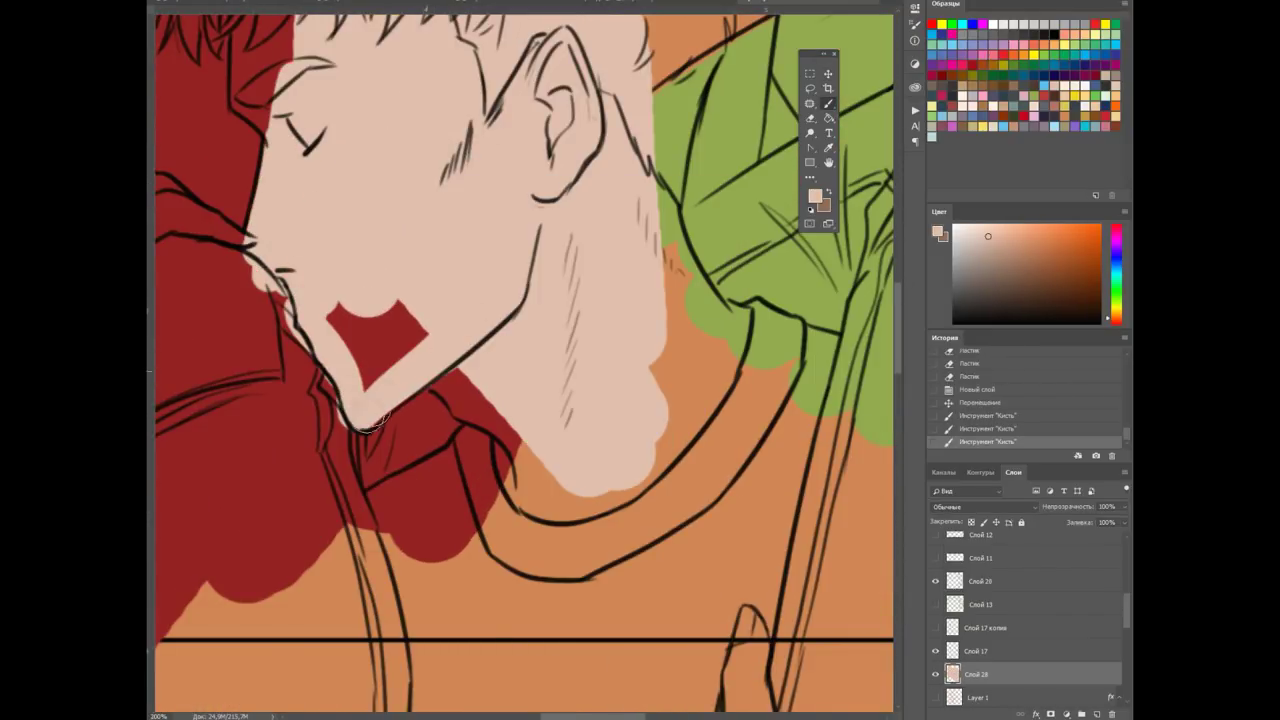
left_click_drag(340, 310, 420, 380)
left_click_drag(528, 357, 500, 460)
mouse_move(508, 408)
left_mouse_down()
mouse_move(520, 550)
mouse_move(740, 420)
left_mouse_up()
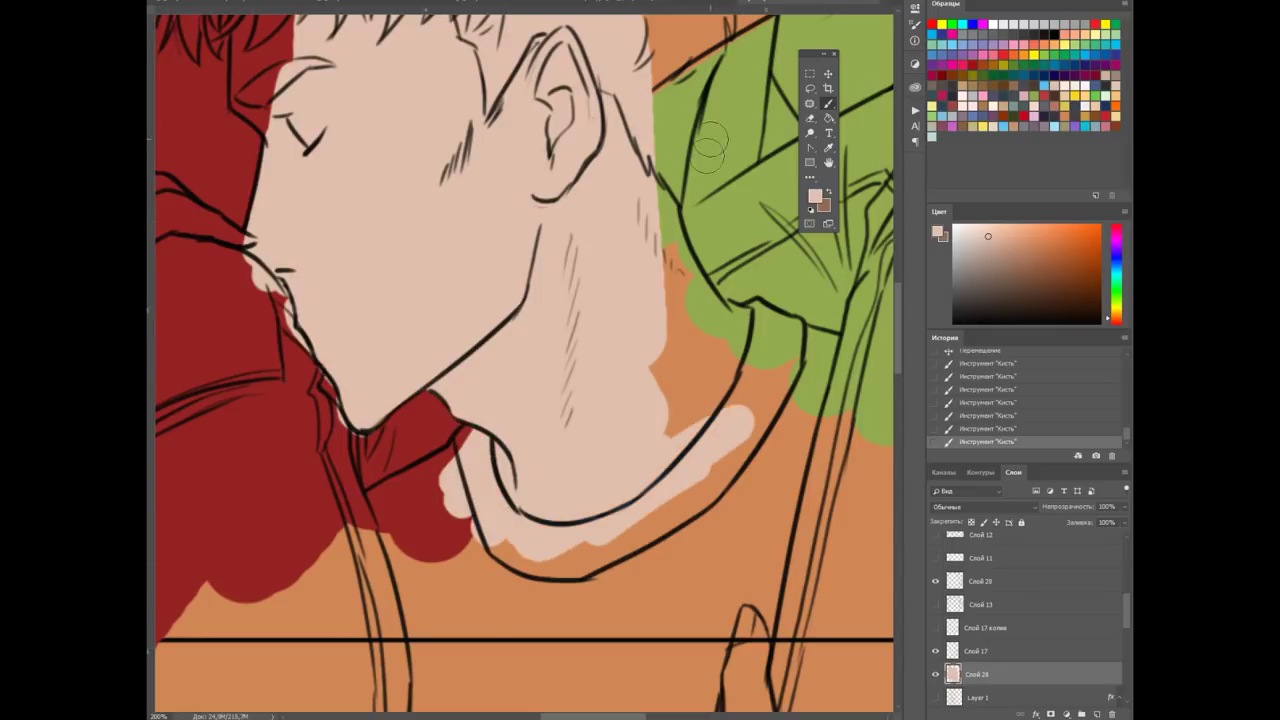
left_click_drag(670, 60, 690, 340)
left_click_drag(700, 290, 663, 428)
scroll(242, 428, "up", 5)
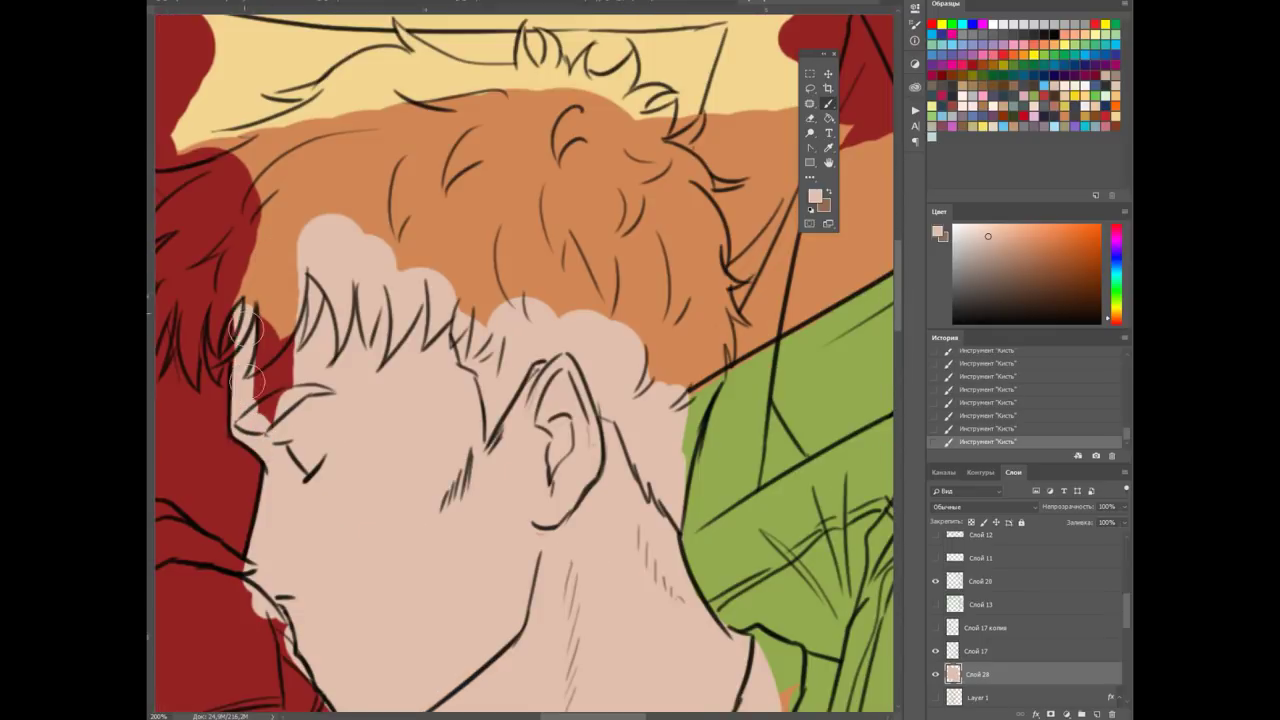
left_click_drag(242, 428, 262, 240)
Fill the raised hand with skin, then hide the red, orange and yellow colour layers
key("ctrl+minus")
scroll(524, 366, "down", 3)
mouse_move(287, 515)
left_mouse_down()
mouse_move(245, 660)
mouse_move(300, 600)
left_mouse_up()
left_click_drag(320, 690, 310, 460)
left_click_drag(312, 380, 315, 530)
left_click_drag(314, 480, 313, 507)
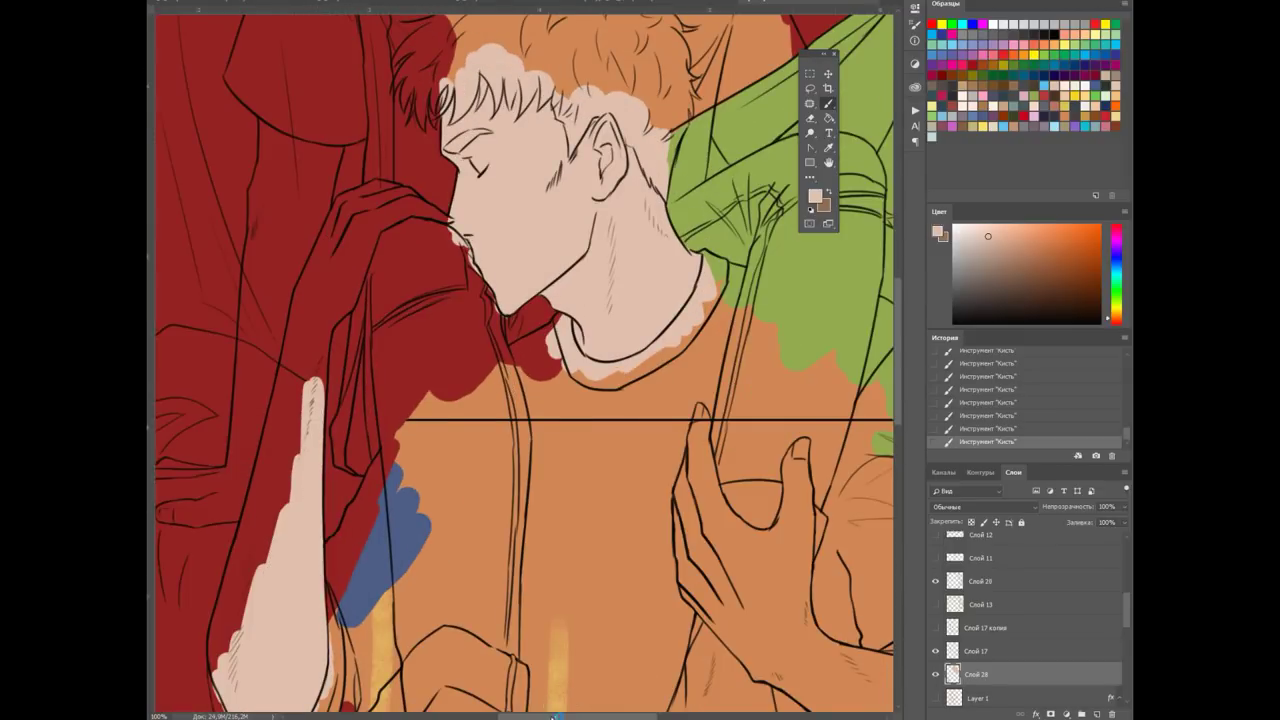
left_click_drag(552, 716, 672, 626)
scroll(1000, 600, "up", 2)
left_click(936, 557)
left_click(936, 673)
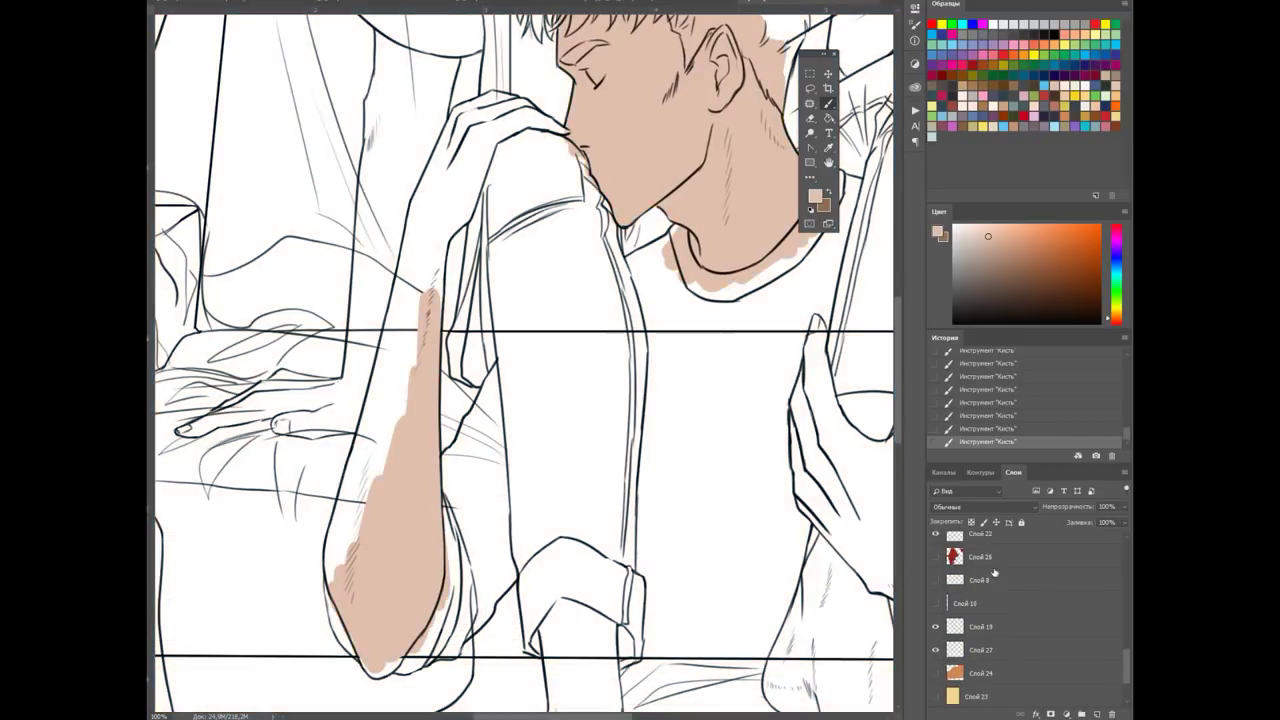
Paint skin colour up the arm and along the forearm
scroll(994, 572, "up", 3)
left_click_drag(355, 473, 415, 300)
key("ctrl+plus")
left_click_drag(220, 480, 306, 120)
left_click_drag(340, 290, 362, 70)
mouse_move(300, 440)
left_mouse_down()
mouse_move(340, 294)
mouse_move(397, 351)
mouse_move(351, 271)
mouse_move(560, 180)
left_mouse_up()
key("ctrl+minus")
key("ctrl+minus")
Fill the right hand's fingers and knuckles and the remaining forearm with skin
key("ctrl+plus")
left_click_drag(560, 500, 530, 350)
left_click_drag(430, 260, 420, 470)
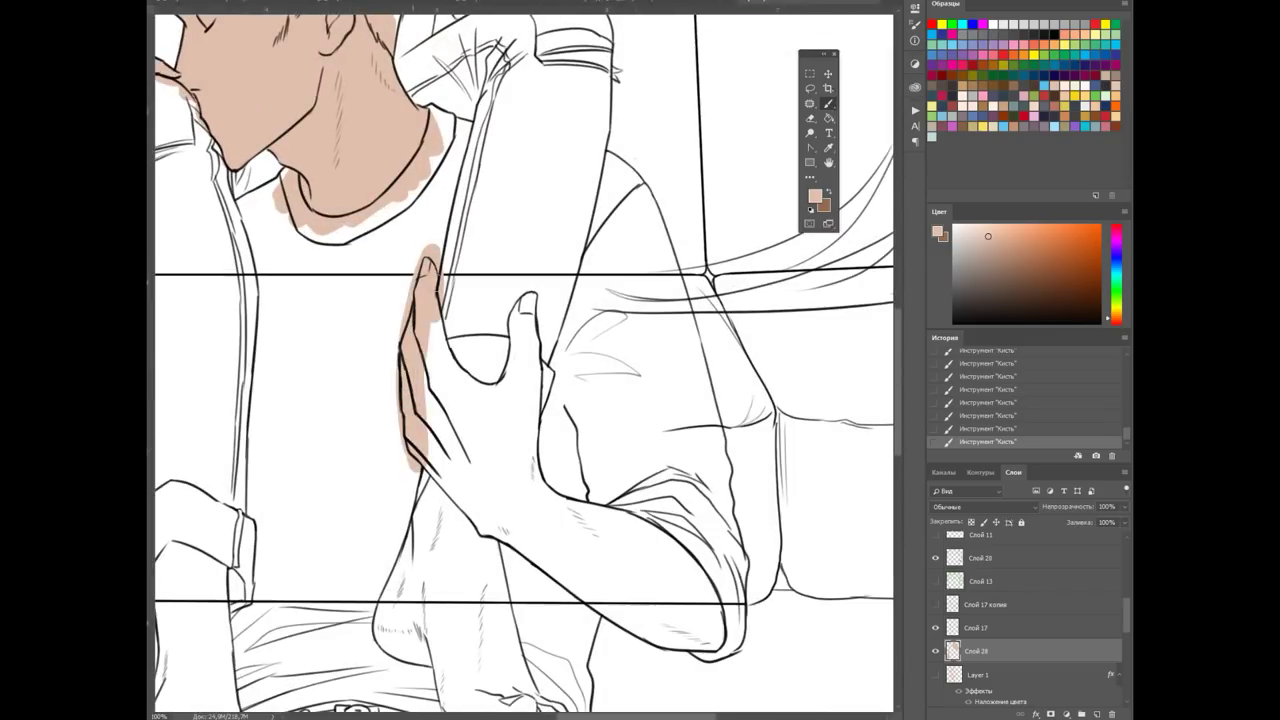
left_click_drag(440, 300, 480, 530)
left_click_drag(530, 300, 500, 520)
left_click_drag(520, 420, 530, 580)
scroll(520, 450, "down", 5)
mouse_move(690, 290)
left_mouse_down()
mouse_move(640, 410)
mouse_move(660, 330)
left_mouse_up()
left_click_drag(565, 500, 580, 345)
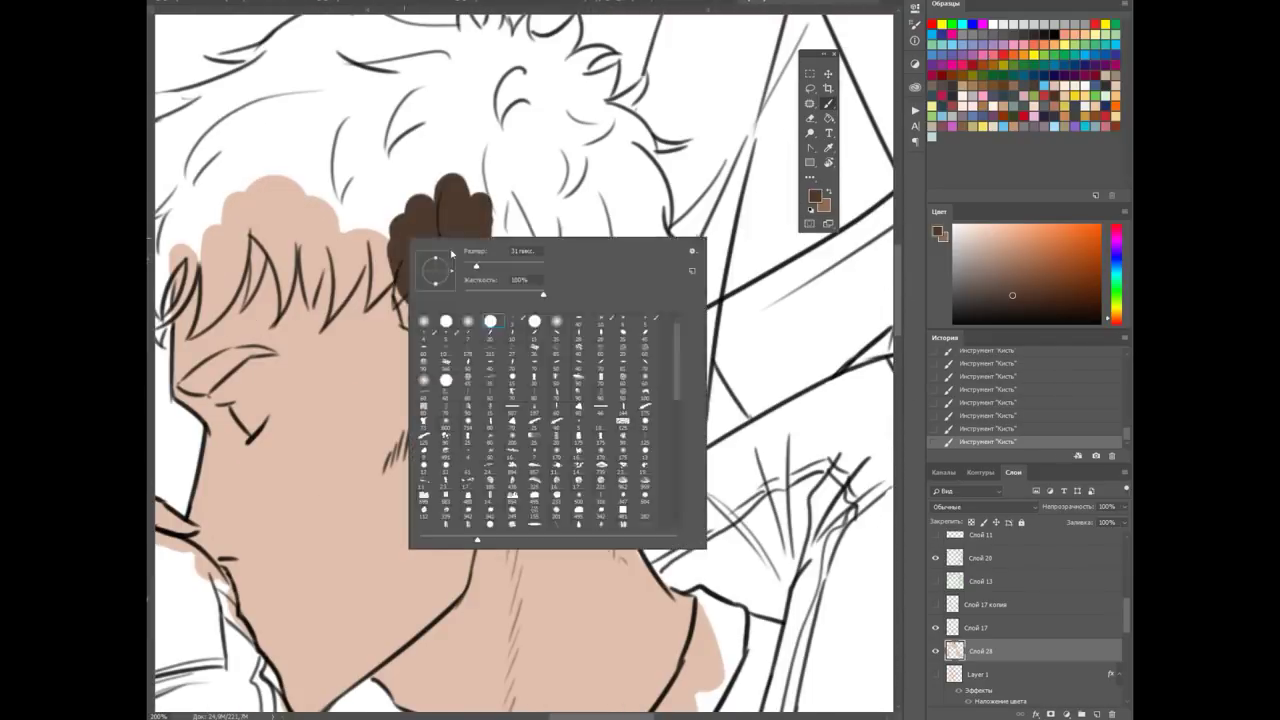
Extend the dark brown hair toward the ear, into curls and over the head's back
left_click_drag(422, 327, 435, 369)
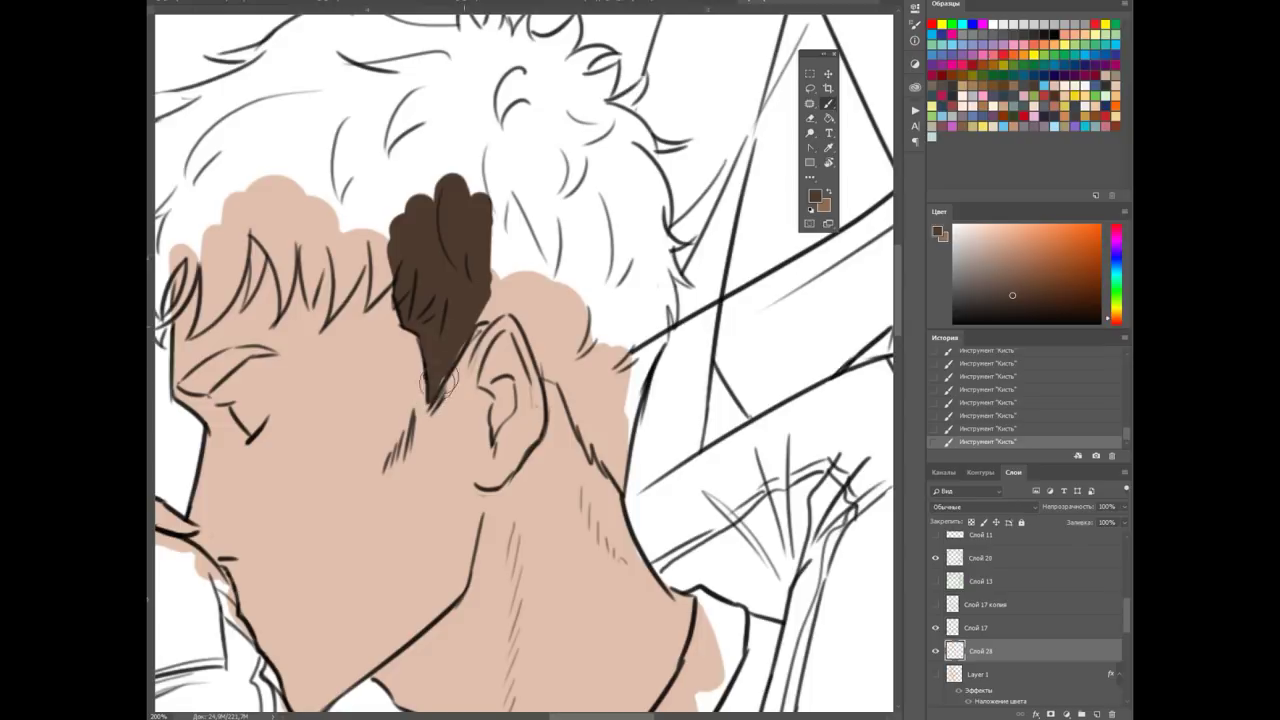
mouse_move(481, 313)
left_mouse_down()
mouse_move(540, 190)
mouse_move(561, 268)
left_mouse_up()
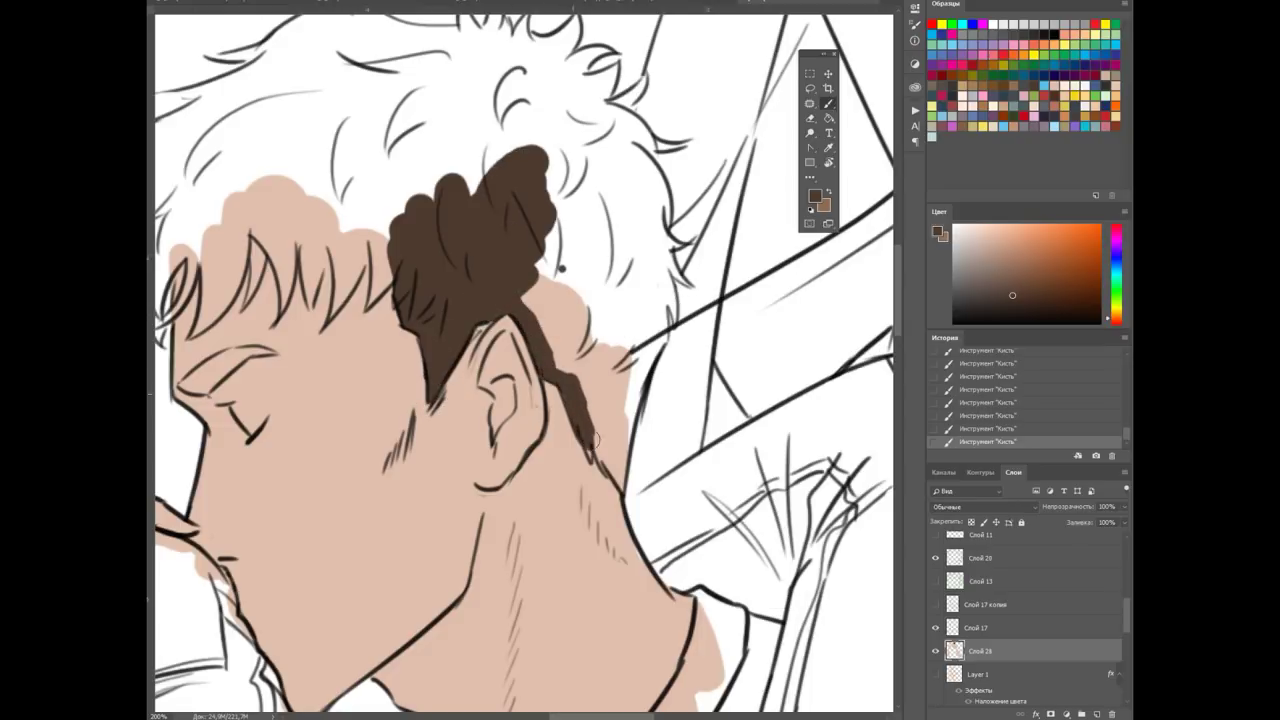
mouse_move(620, 484)
left_mouse_down()
mouse_move(650, 345)
mouse_move(560, 300)
mouse_move(600, 150)
mouse_move(658, 230)
left_mouse_up()
key("ctrl+plus")
key("ctrl+plus")
key("ctrl+plus")
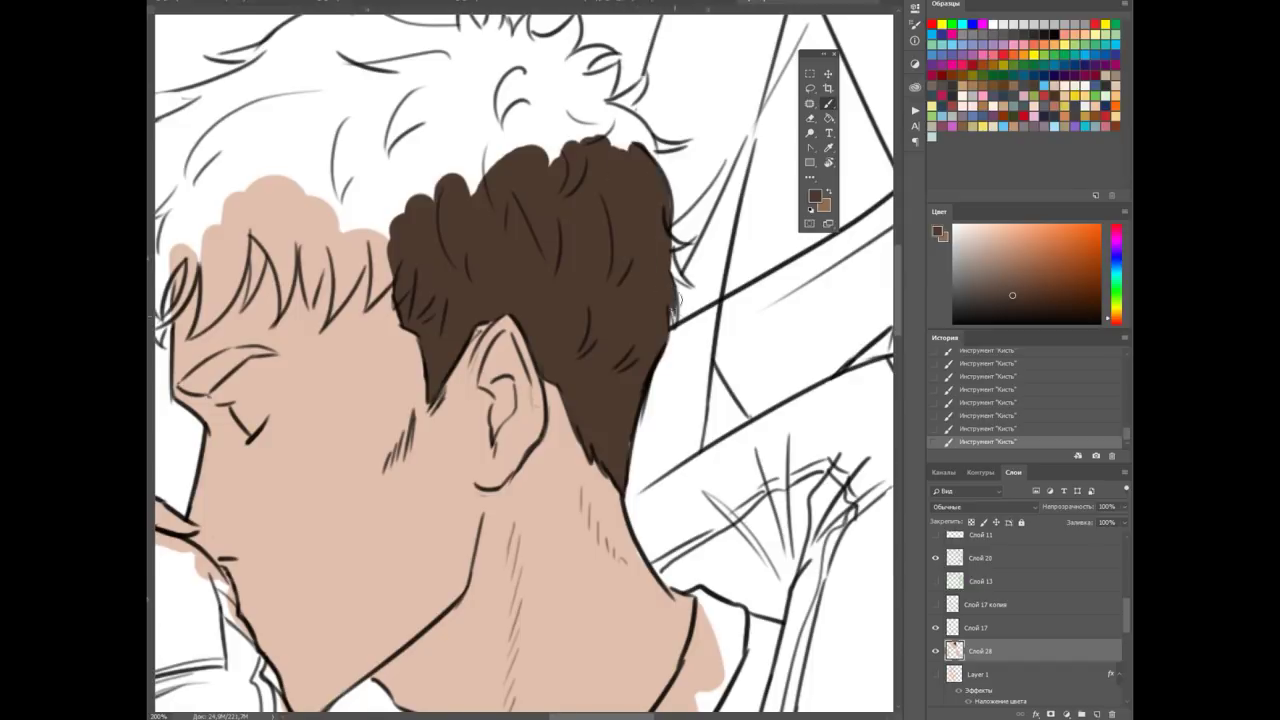
Paint dark brown along the hair's left edge, covering the skin patch at the hairline
left_click_drag(372, 296, 590, 296)
left_click_drag(540, 165, 557, 292)
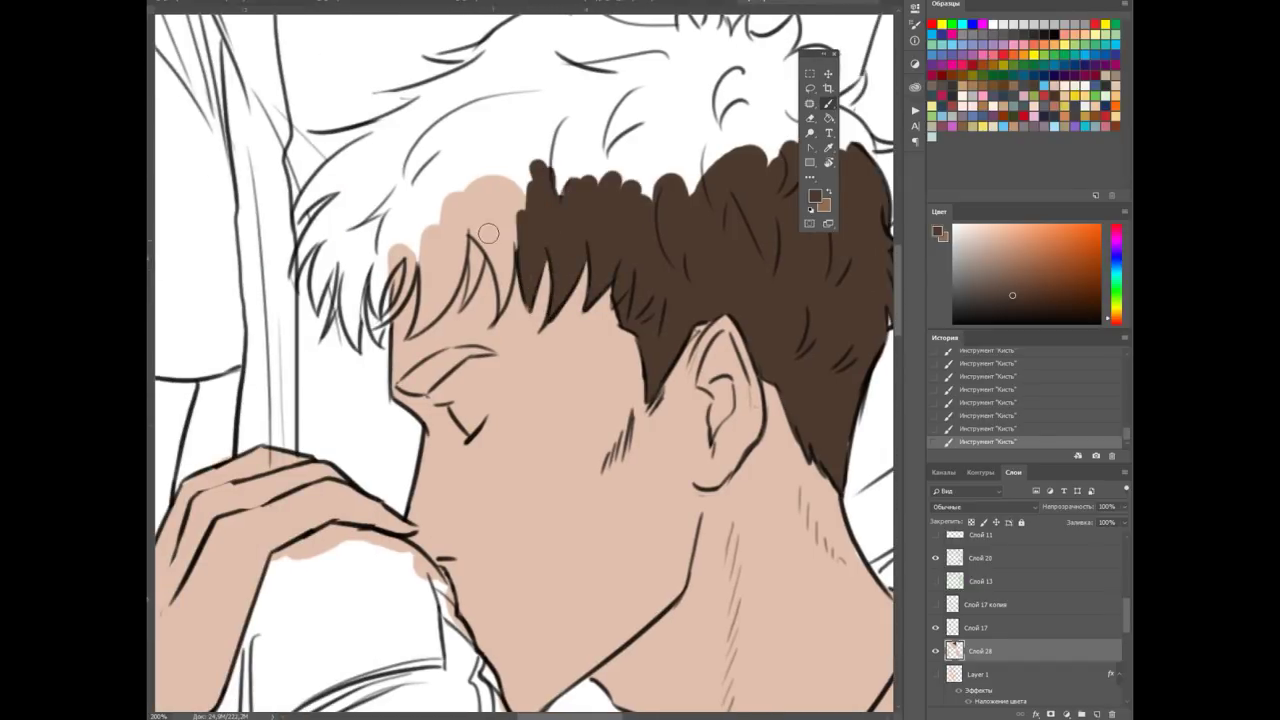
left_click_drag(452, 190, 505, 285)
left_click_drag(522, 190, 500, 305)
left_click_drag(460, 118, 378, 268)
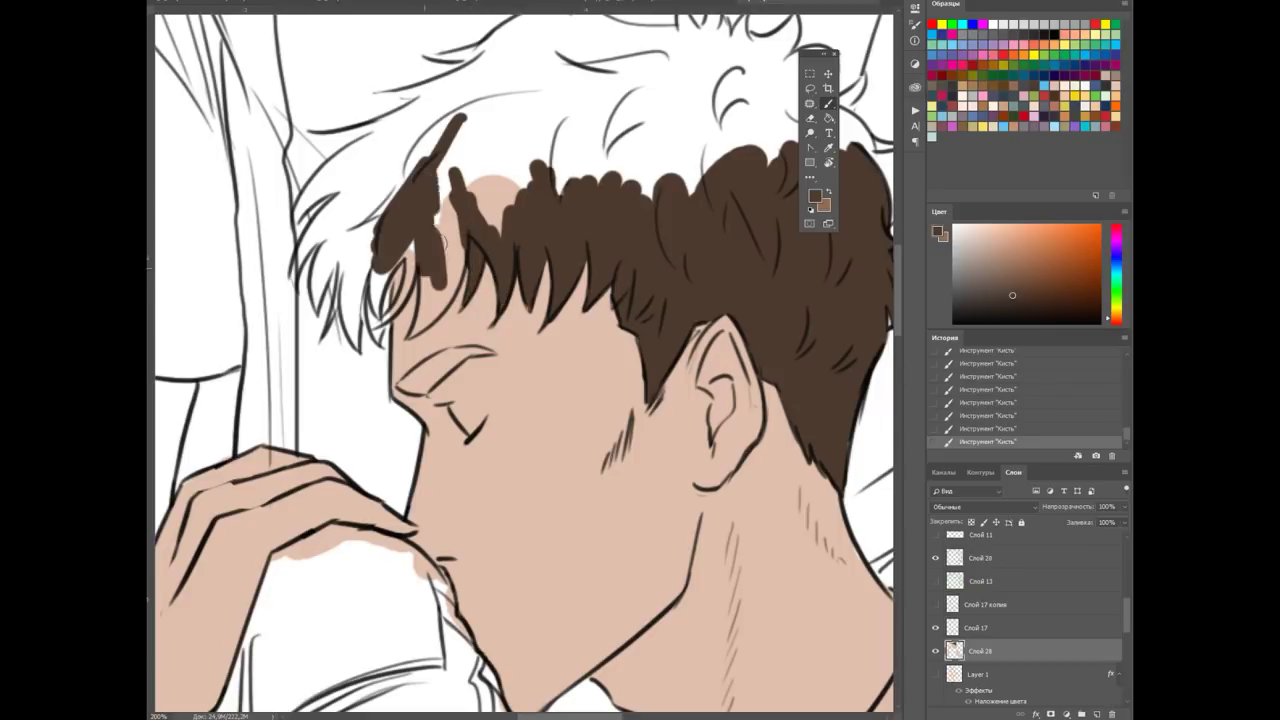
left_click_drag(448, 140, 410, 333)
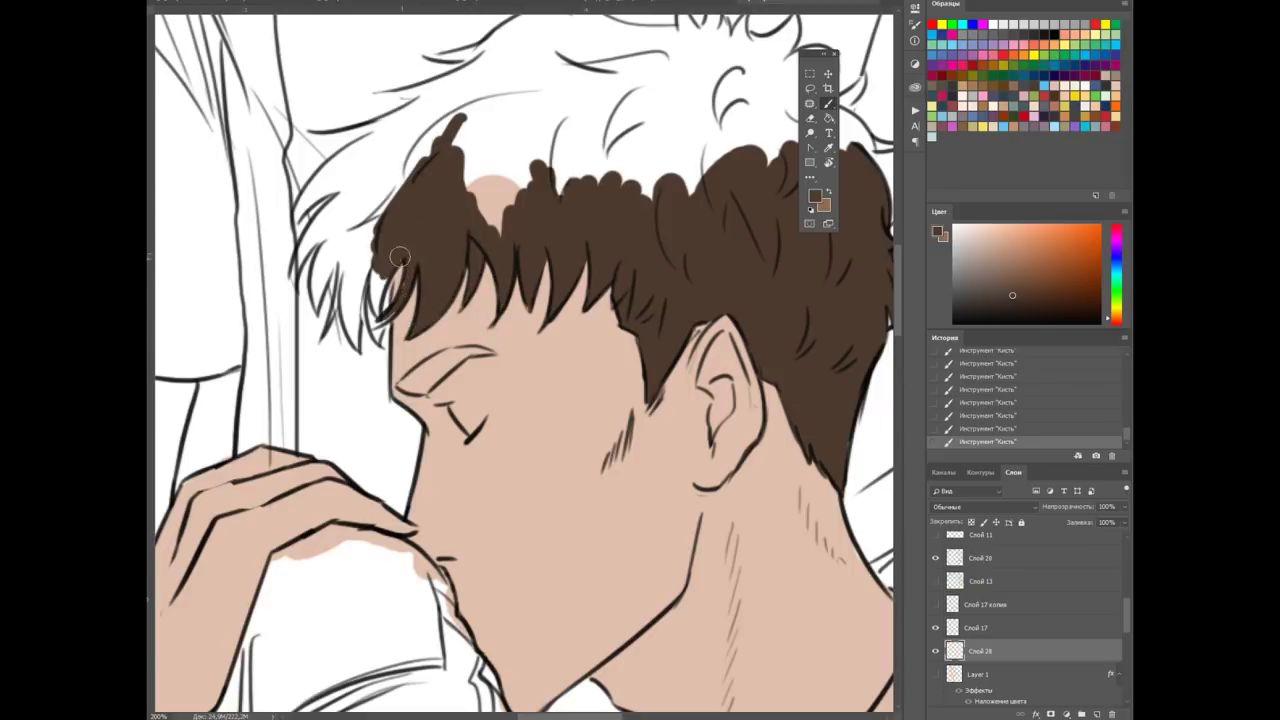
mouse_move(357, 321)
left_mouse_down()
mouse_move(385, 160)
mouse_move(515, 190)
left_mouse_up()
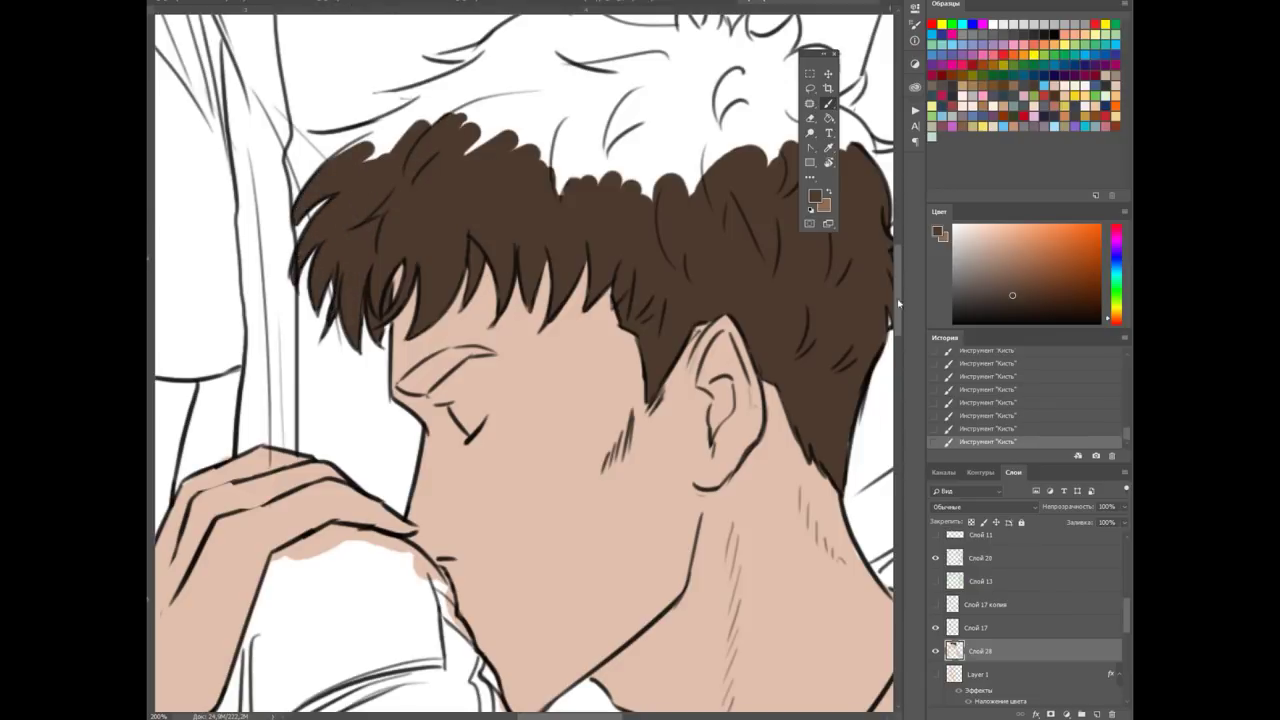
Fill the white gaps between the top-left hair spikes with brown
key("ctrl+plus")
mouse_move(205, 262)
left_mouse_down()
mouse_move(390, 205)
mouse_move(386, 186)
left_mouse_up()
mouse_move(400, 240)
left_mouse_down()
mouse_move(561, 181)
mouse_move(297, 186)
mouse_move(440, 165)
left_mouse_up()
mouse_move(360, 180)
left_mouse_down()
mouse_move(489, 183)
mouse_move(377, 133)
mouse_move(629, 160)
left_mouse_up()
left_click_drag(533, 453, 223, 443)
mouse_move(360, 130)
left_mouse_down()
mouse_move(665, 245)
mouse_move(692, 185)
mouse_move(630, 132)
mouse_move(500, 130)
left_mouse_up()
scroll(775, 272, "up", 3)
Extend a hair tip, erase stray paint, add a brown eyebrow, and save
mouse_move(258, 163)
left_mouse_down()
mouse_move(416, 227)
mouse_move(514, 242)
left_mouse_up()
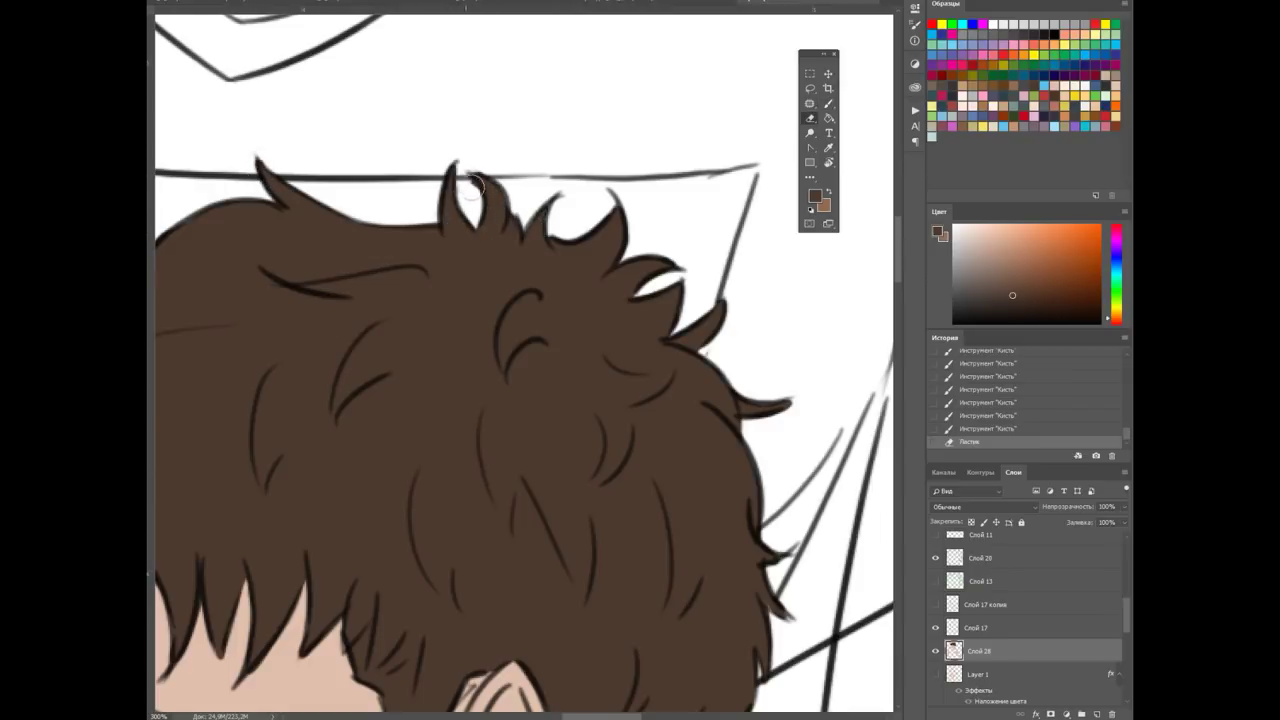
left_click_drag(468, 176, 474, 205)
scroll(470, 200, "down", 5)
scroll(522, 270, "up", 6)
mouse_move(512, 275)
left_mouse_down()
mouse_move(590, 225)
mouse_move(630, 232)
mouse_move(660, 210)
left_mouse_up()
right_click(640, 210)
scroll(612, 254, "down", 1)
key("ctrl+s")
key("ctrl+1")
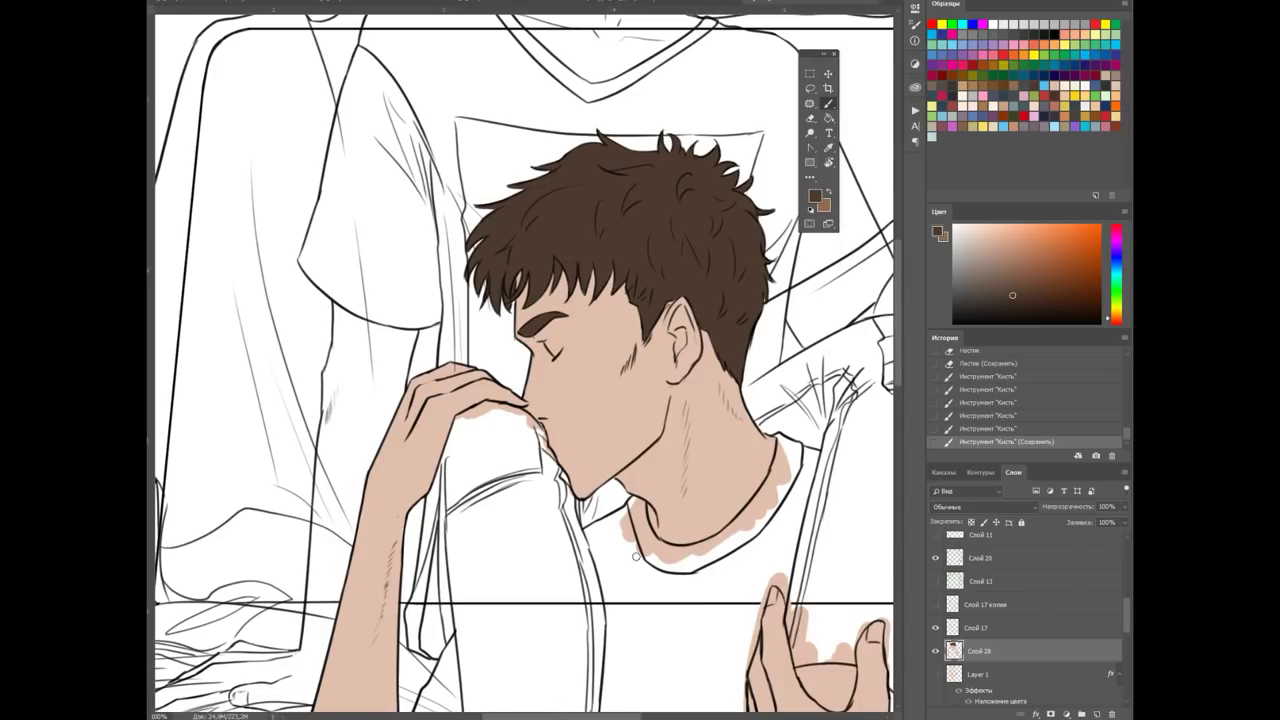
Choose a denim blue and paint the lower jeans and their right edge
scroll(635, 556, "down", 2)
left_click_drag(600, 600, 545, 280)
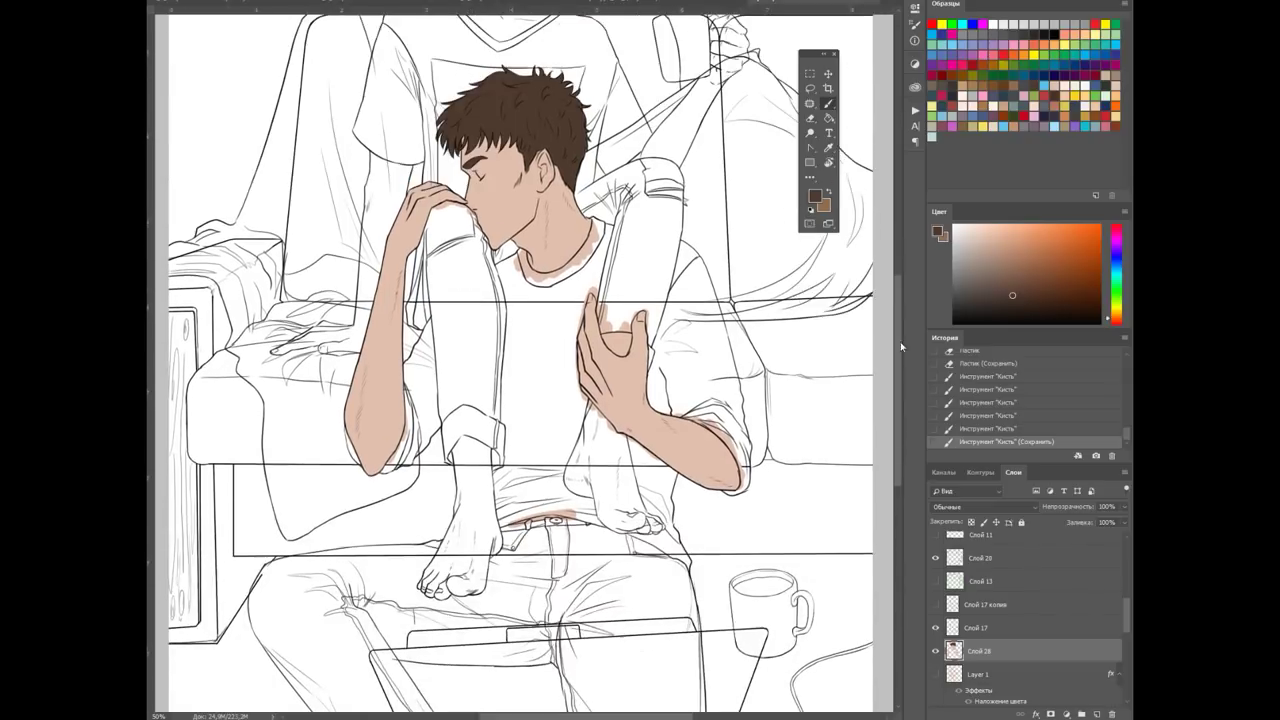
mouse_move(600, 400)
left_mouse_down()
mouse_move(620, 560)
mouse_move(585, 590)
left_mouse_up()
left_click_drag(600, 470, 650, 640)
scroll(620, 600, "up", 2)
left_click_drag(600, 530, 660, 700)
scroll(612, 582, "down", 3)
left_click_drag(614, 582, 650, 615)
left_click_drag(621, 182, 654, 410)
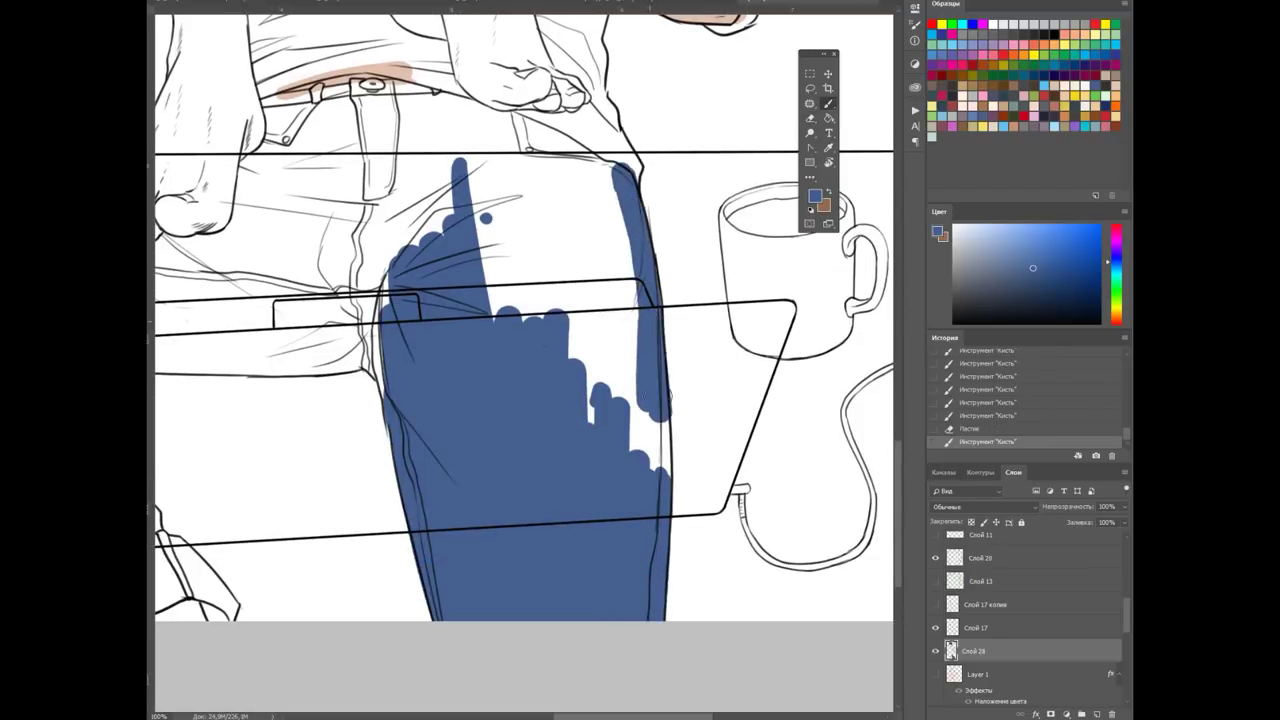
Cover the jeans' crotch, waist, belt and upper left thigh in denim blue
key("b")
left_click_drag(600, 120, 470, 180)
left_click_drag(600, 160, 600, 420)
mouse_move(520, 140)
left_mouse_down()
mouse_move(460, 210)
mouse_move(295, 285)
left_mouse_up()
scroll(400, 300, "left", 3)
scroll(300, 305, "up", 2)
mouse_move(586, 343)
left_mouse_down()
mouse_move(540, 375)
mouse_move(220, 340)
left_mouse_up()
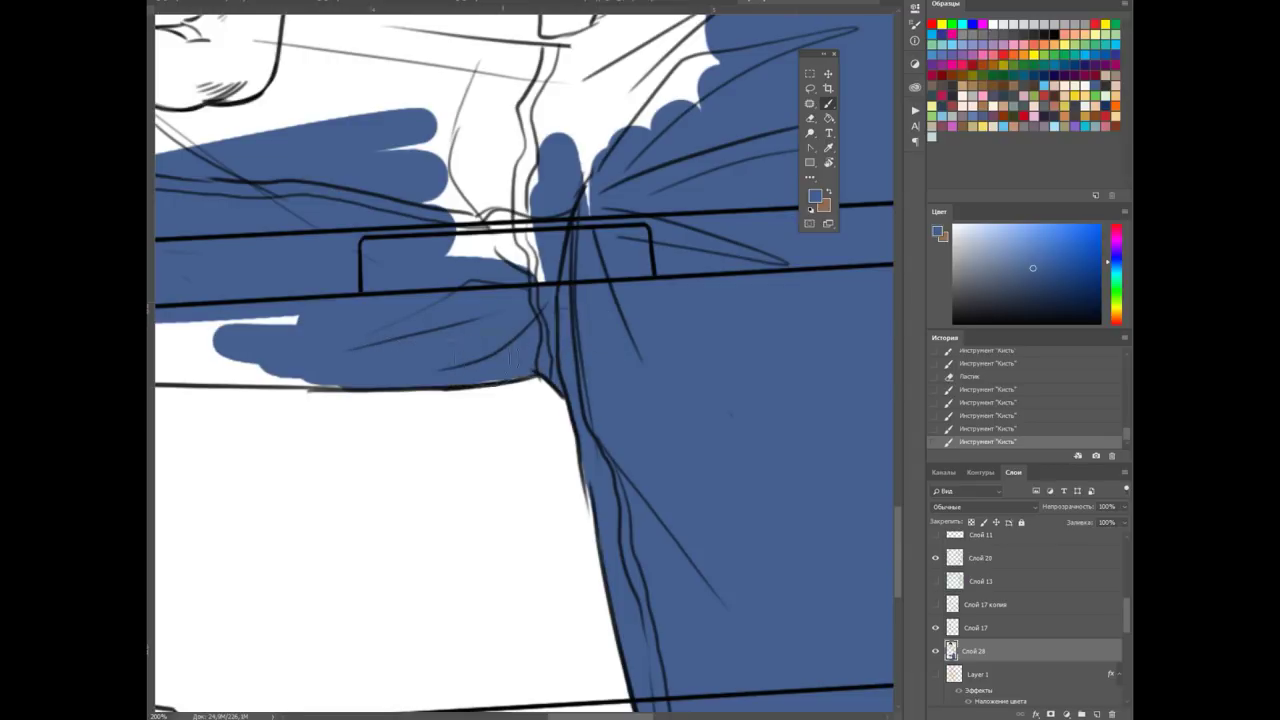
scroll(463, 452, "down", 2)
left_click_drag(463, 452, 340, 300)
mouse_move(420, 260)
left_mouse_down()
mouse_move(600, 215)
mouse_move(410, 300)
left_mouse_up()
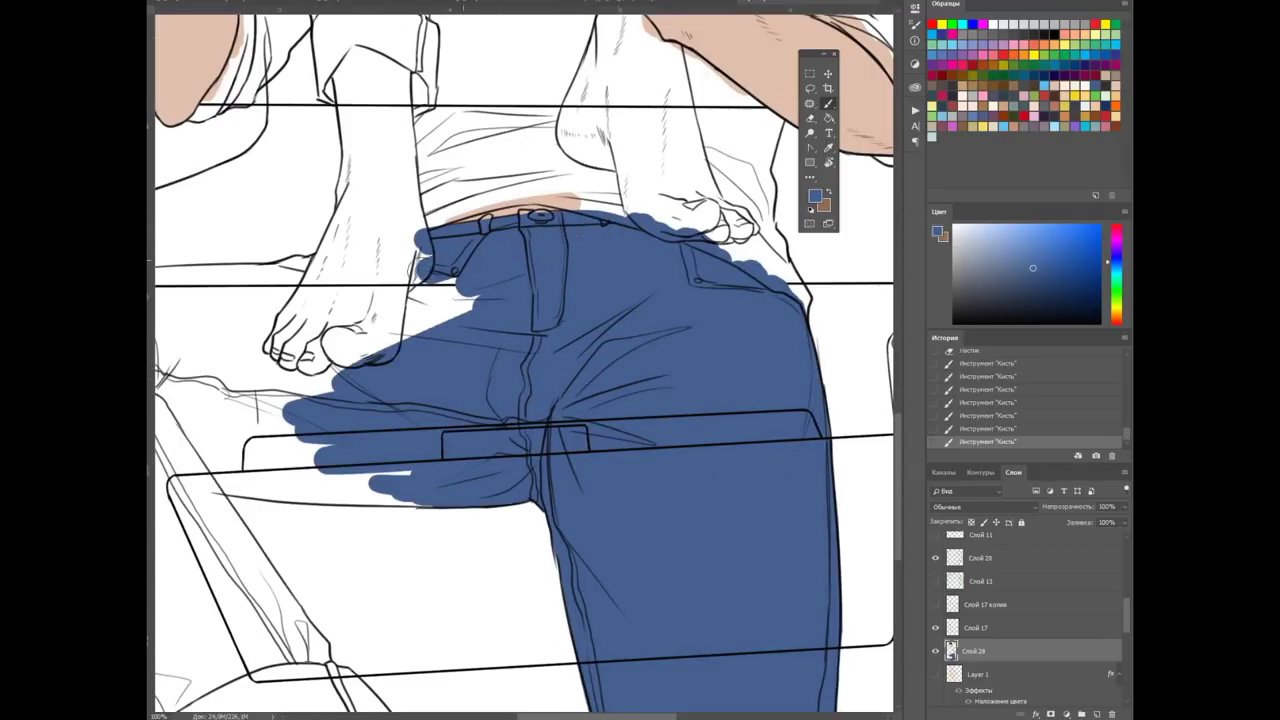
left_click_drag(480, 250, 300, 390)
scroll(660, 290, "up", 2)
Resize the brush and fill the rest of the left thigh blue
right_click(660, 290)
key("Escape")
scroll(660, 290, "down", 2)
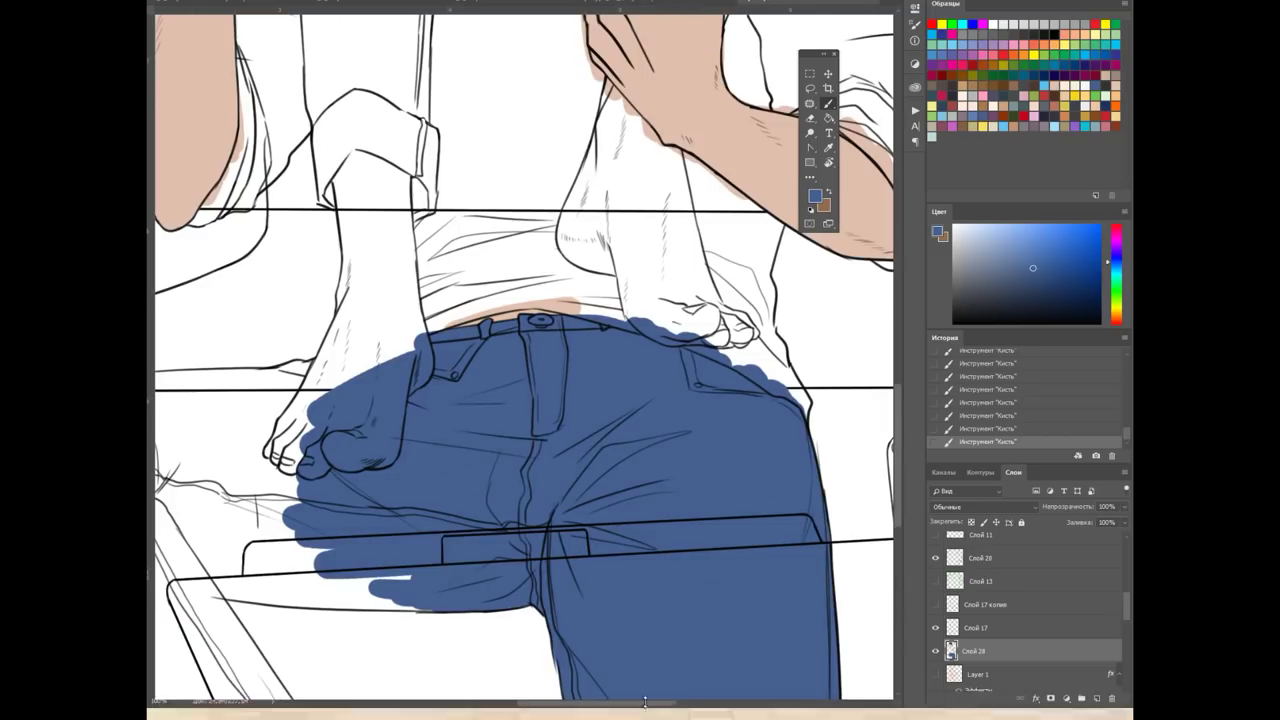
scroll(858, 398, "left", 4)
mouse_move(245, 345)
left_mouse_down()
mouse_move(250, 370)
mouse_move(357, 295)
mouse_move(531, 275)
left_mouse_up()
mouse_move(607, 268)
left_mouse_down()
mouse_move(306, 414)
mouse_move(326, 391)
mouse_move(430, 460)
mouse_move(537, 478)
left_mouse_up()
mouse_move(237, 410)
left_mouse_down()
mouse_move(357, 537)
mouse_move(529, 591)
left_mouse_up()
scroll(529, 591, "down", 3)
mouse_move(398, 490)
left_mouse_down()
mouse_move(292, 364)
mouse_move(421, 525)
left_mouse_up()
Fill the lower leg blue down to the rolled-up cuff
key("b")
mouse_move(380, 420)
left_mouse_down()
mouse_move(490, 600)
mouse_move(600, 560)
left_mouse_up()
mouse_move(520, 380)
left_mouse_down()
mouse_move(590, 480)
mouse_move(640, 590)
left_mouse_up()
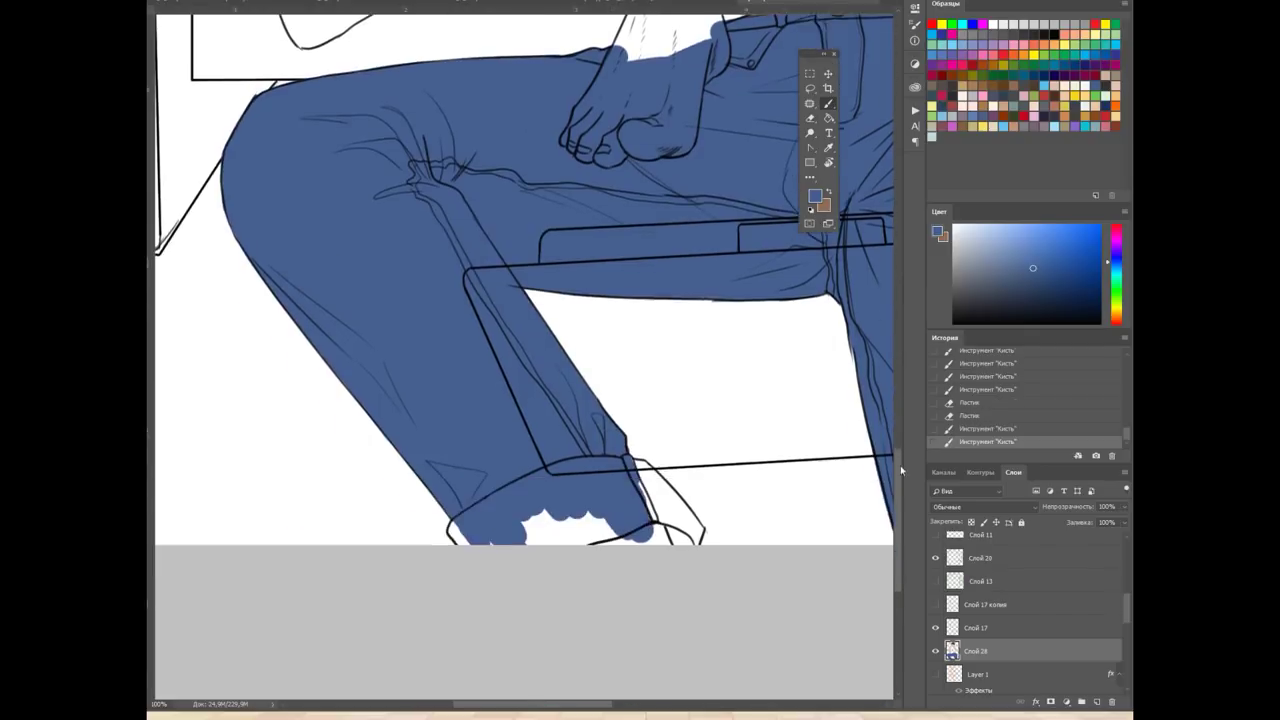
key("ctrl+plus")
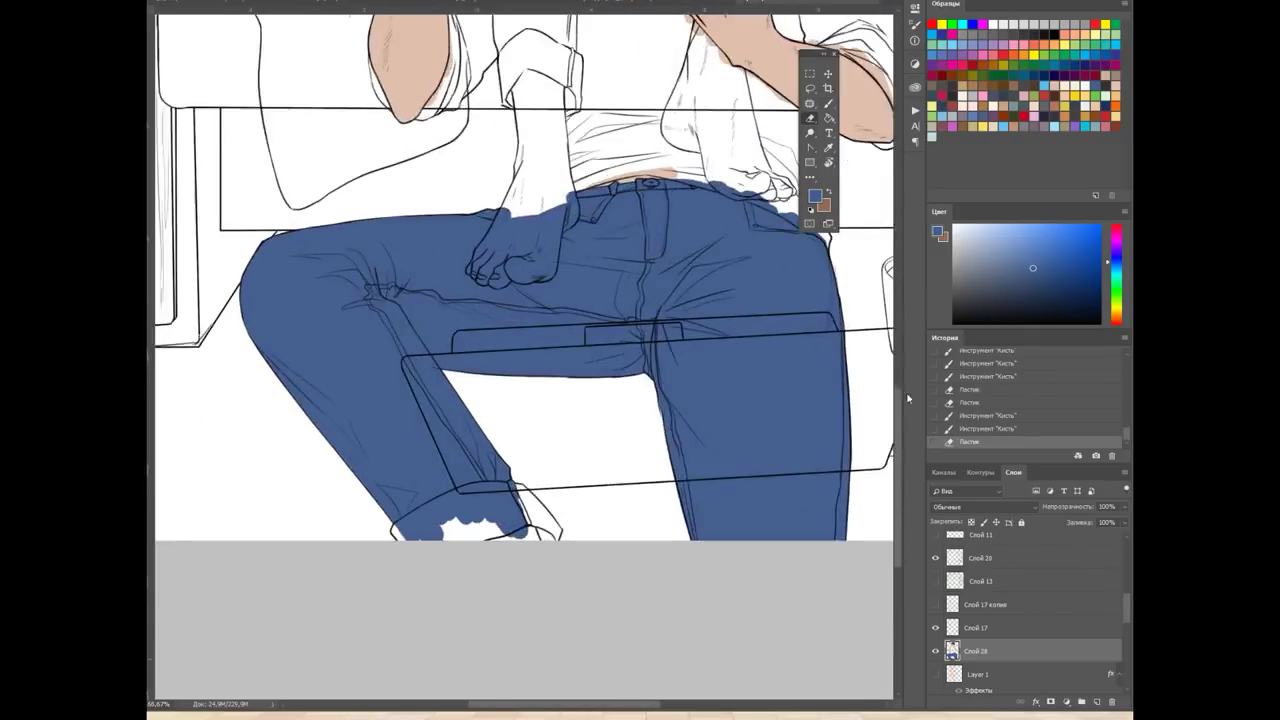
left_click_drag(308, 265, 470, 525)
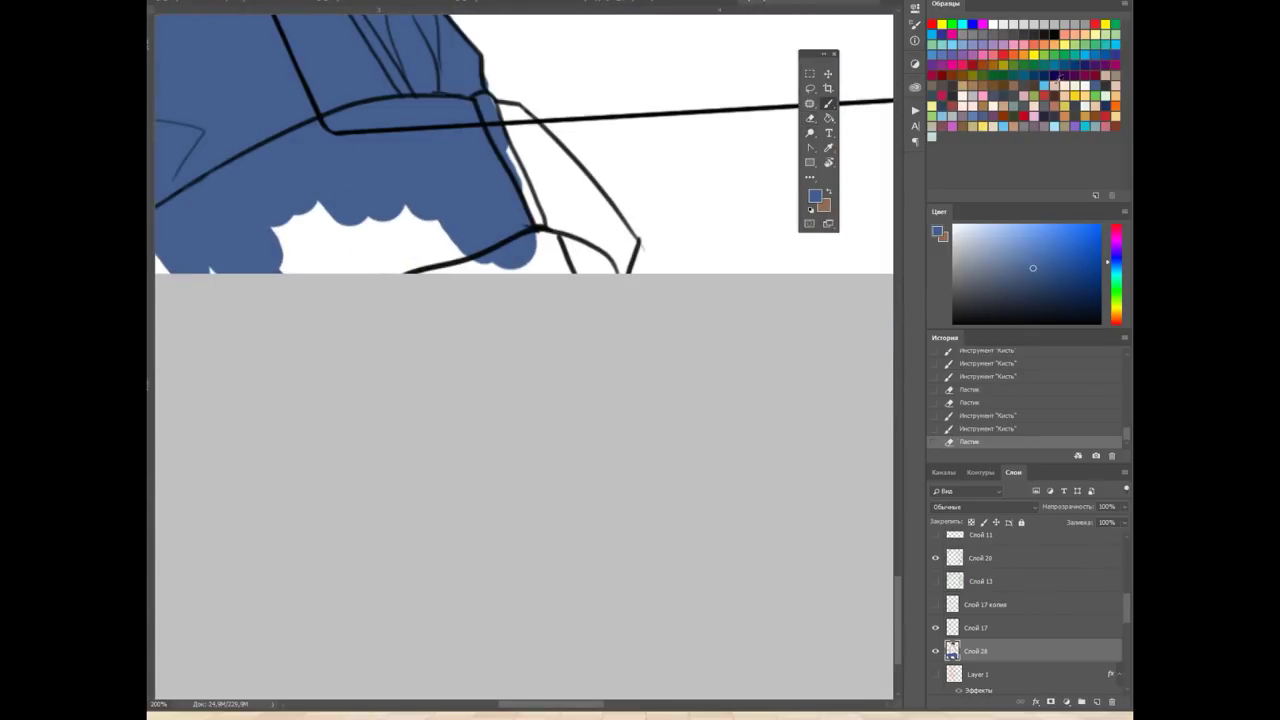
Fill the rolled-up trouser cuff with a lighter blue
left_click(540, 255, "alt")
scroll(885, 540, "up", 5)
left_click(286, 314, "alt")
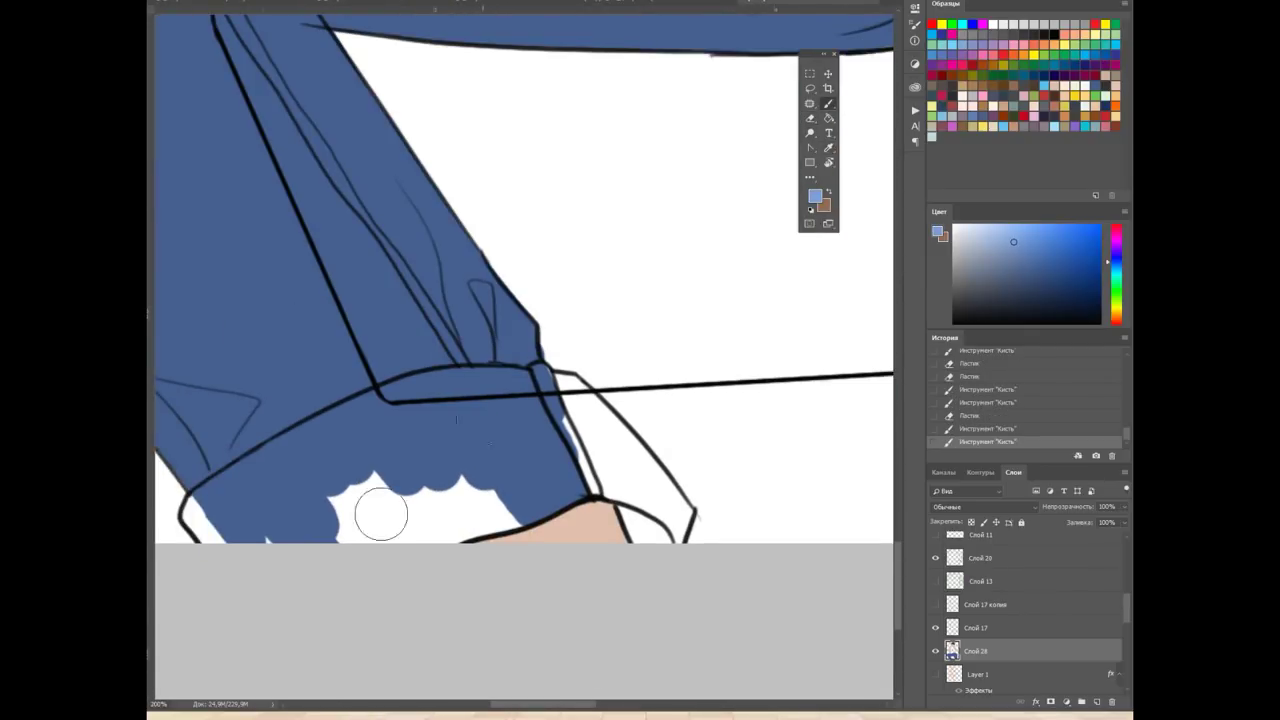
left_click_drag(400, 410, 260, 560)
mouse_move(200, 510)
left_mouse_down()
mouse_move(355, 442)
mouse_move(590, 430)
left_mouse_up()
left_click_drag(660, 500, 575, 385)
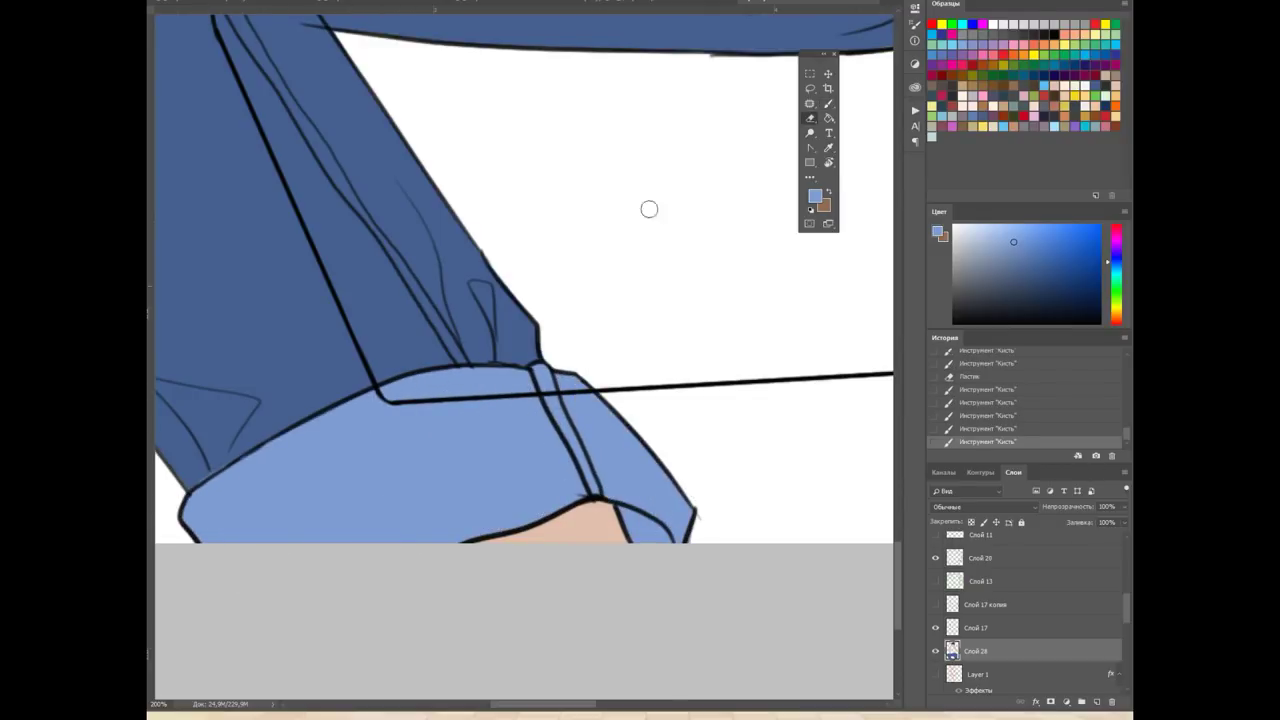
Zoom out to the whole figure and choose a new colour for the T-shirt
key("ctrl+minus")
key("ctrl+minus")
key("ctrl+minus")
scroll(540, 680, "up", 3)
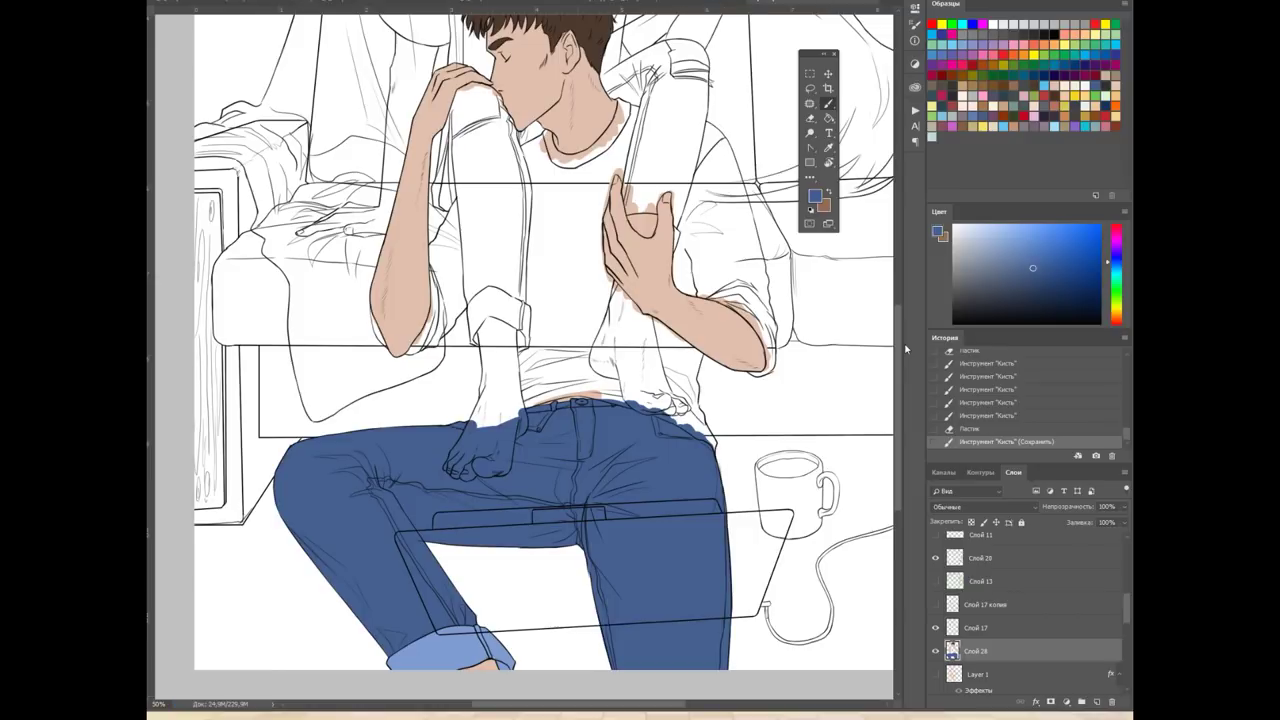
scroll(903, 380, "up", 1)
left_click(1045, 75)
key("ctrl+minus")
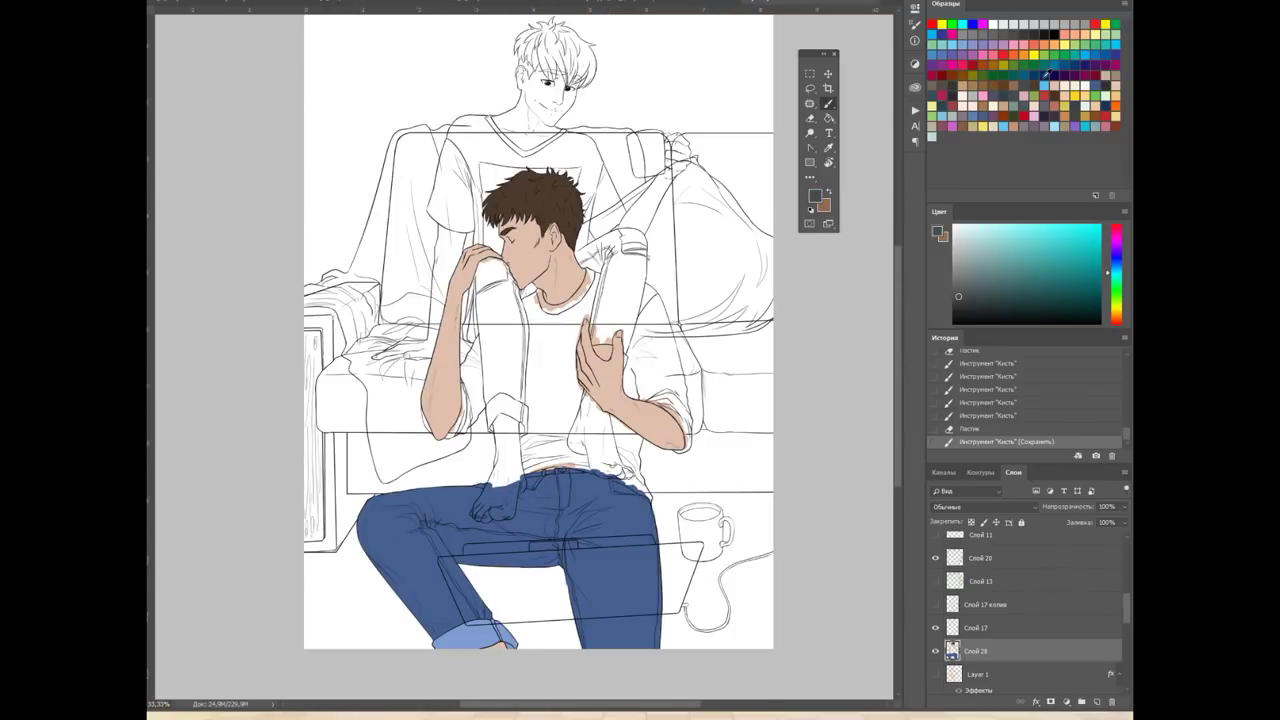
Paint the shirt's left side and central fold dark grey
key("ctrl+plus")
key("ctrl+plus")
key("ctrl+plus")
left_click_drag(468, 368, 355, 540)
mouse_move(415, 292)
left_mouse_down()
mouse_move(348, 490)
mouse_move(341, 437)
left_mouse_up()
mouse_move(405, 490)
left_mouse_down()
mouse_move(445, 430)
mouse_move(530, 670)
left_mouse_up()
left_click_drag(560, 470, 690, 560)
left_click_drag(540, 190, 573, 418)
left_click_drag(590, 300, 670, 490)
Add a grey band above the belt, undo overspill, and paint the right edge
scroll(600, 600, "up", 2)
mouse_move(555, 425)
left_mouse_down()
mouse_move(366, 481)
mouse_move(657, 400)
mouse_move(743, 486)
mouse_move(551, 337)
left_mouse_up()
scroll(520, 475, "right", 5)
left_click_drag(515, 485, 790, 650)
scroll(734, 360, "down", 5)
key("ctrl+z")
mouse_move(777, 437)
left_mouse_down()
mouse_move(700, 300)
mouse_move(740, 400)
mouse_move(657, 265)
left_mouse_up()
Fill the grey gaps under the arm and beside the hand
scroll(897, 478, "up", 5)
mouse_move(710, 320)
left_mouse_down()
mouse_move(700, 420)
mouse_move(660, 530)
mouse_move(480, 500)
left_mouse_up()
scroll(600, 400, "up", 3)
left_click_drag(500, 310, 600, 380)
left_click_drag(600, 330, 700, 440)
left_click_drag(640, 470, 490, 340)
key("ctrl+minus")
left_click_drag(450, 120, 480, 400)
left_click_drag(440, 320, 520, 470)
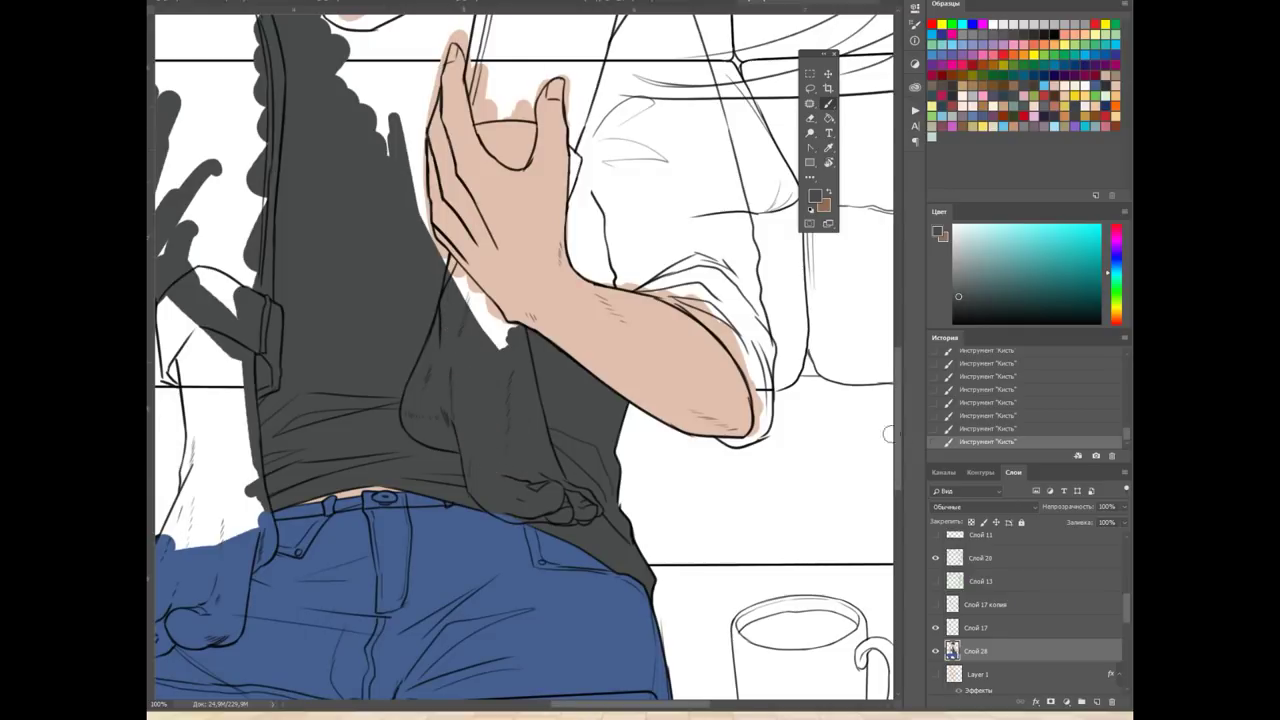
Paint grey along the hand's right edge, undoing the stray stroke
key("ctrl+plus")
left_click_drag(330, 360, 480, 540)
left_click_drag(635, 262, 745, 440)
key("ctrl+z")
left_click_drag(305, 100, 303, 286)
left_click_drag(310, 340, 240, 100)
scroll(371, 228, "up", 5)
mouse_move(375, 225)
left_mouse_down()
mouse_move(338, 435)
mouse_move(390, 300)
left_mouse_up()
Fill the shirt at the neck under the chin with dark grey
scroll(380, 270, "left", 4)
mouse_move(290, 100)
left_mouse_down()
mouse_move(330, 220)
mouse_move(460, 215)
left_mouse_up()
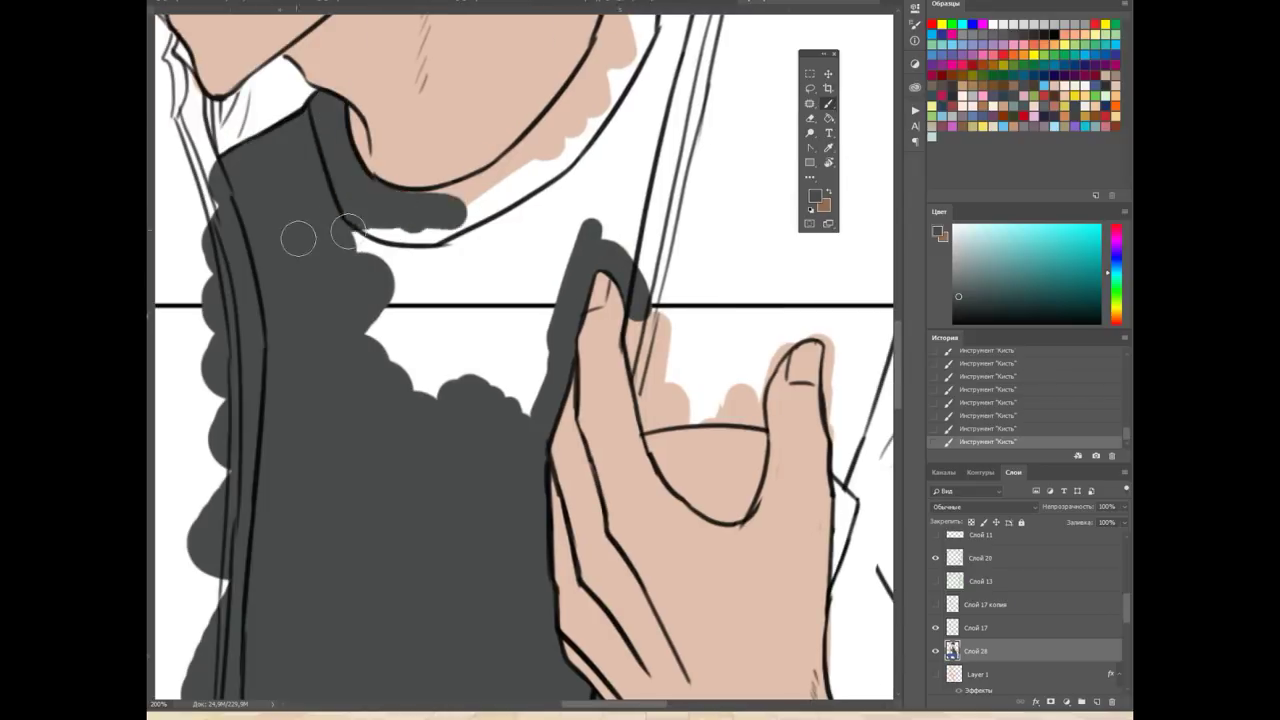
left_click_drag(301, 228, 511, 351)
scroll(511, 351, "up", 3)
mouse_move(380, 386)
left_mouse_down()
mouse_move(571, 314)
mouse_move(604, 152)
mouse_move(629, 206)
left_mouse_up()
scroll(629, 206, "down", 3)
scroll(408, 396, "up", 1)
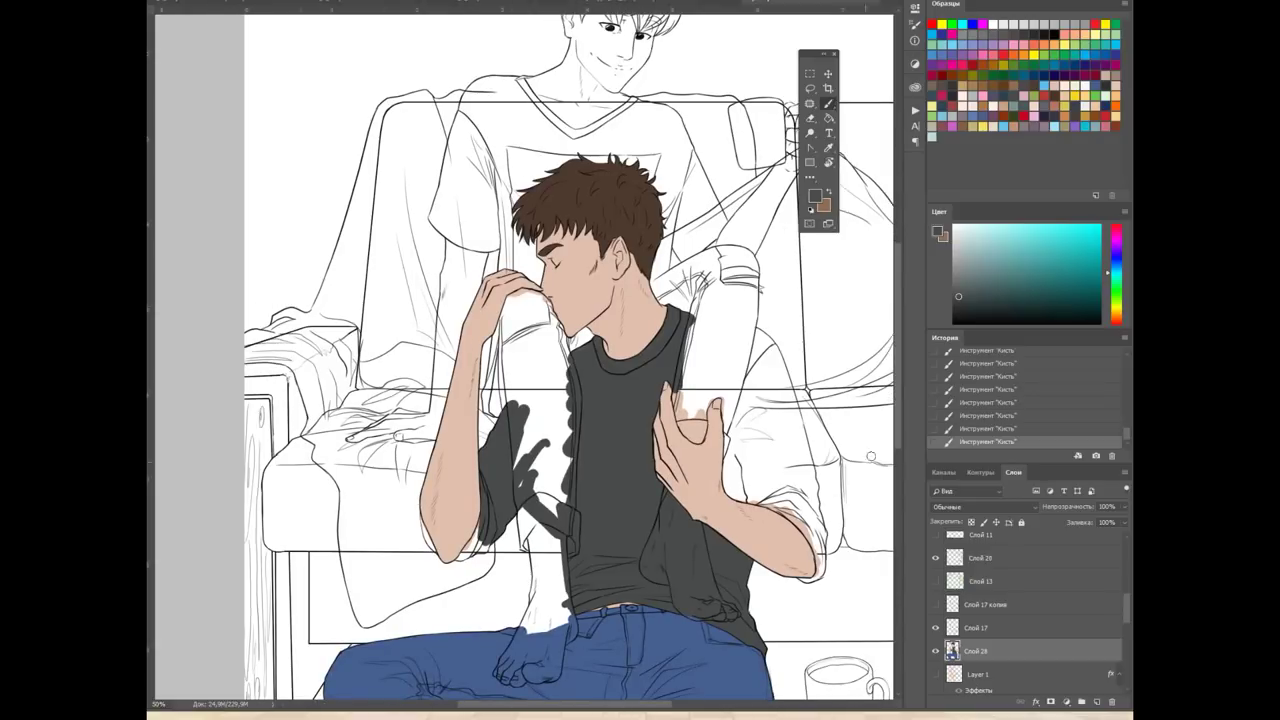
scroll(408, 396, "up", 2)
scroll(408, 396, "up", 3)
Paint grey under the elbow and erase the stray grey there
mouse_move(270, 530)
left_mouse_down()
mouse_move(360, 330)
mouse_move(350, 508)
left_mouse_up()
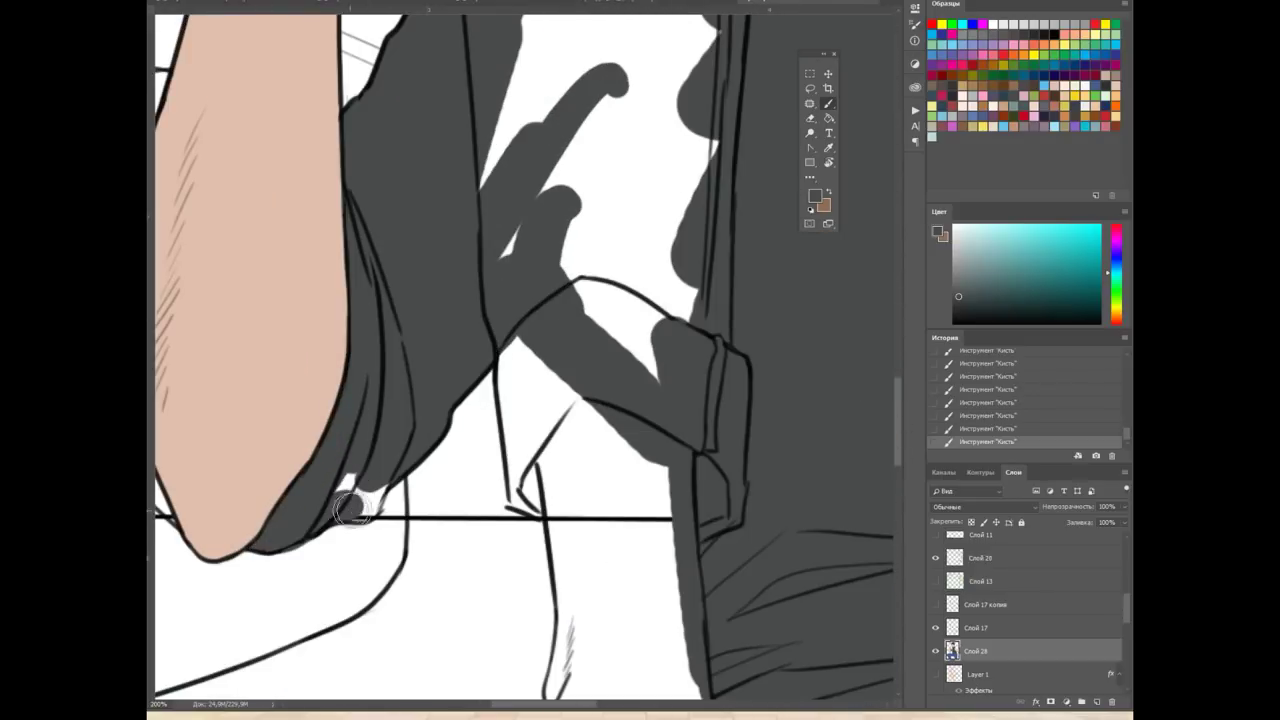
left_click(290, 555)
left_click_drag(290, 555, 525, 555)
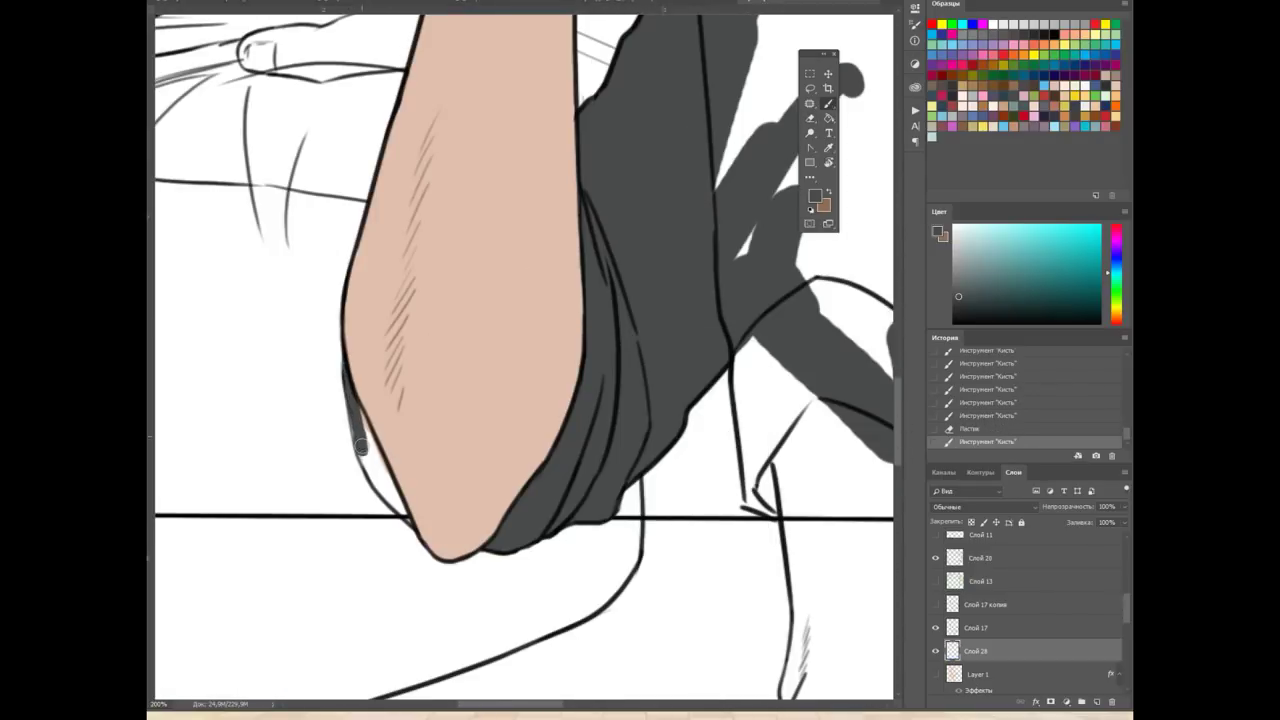
scroll(520, 360, "down", 3)
scroll(380, 250, "up", 2)
Shade the shirt beside the hand and arm dark grey
mouse_move(405, 170)
left_mouse_down()
mouse_move(378, 366)
mouse_move(440, 300)
left_mouse_up()
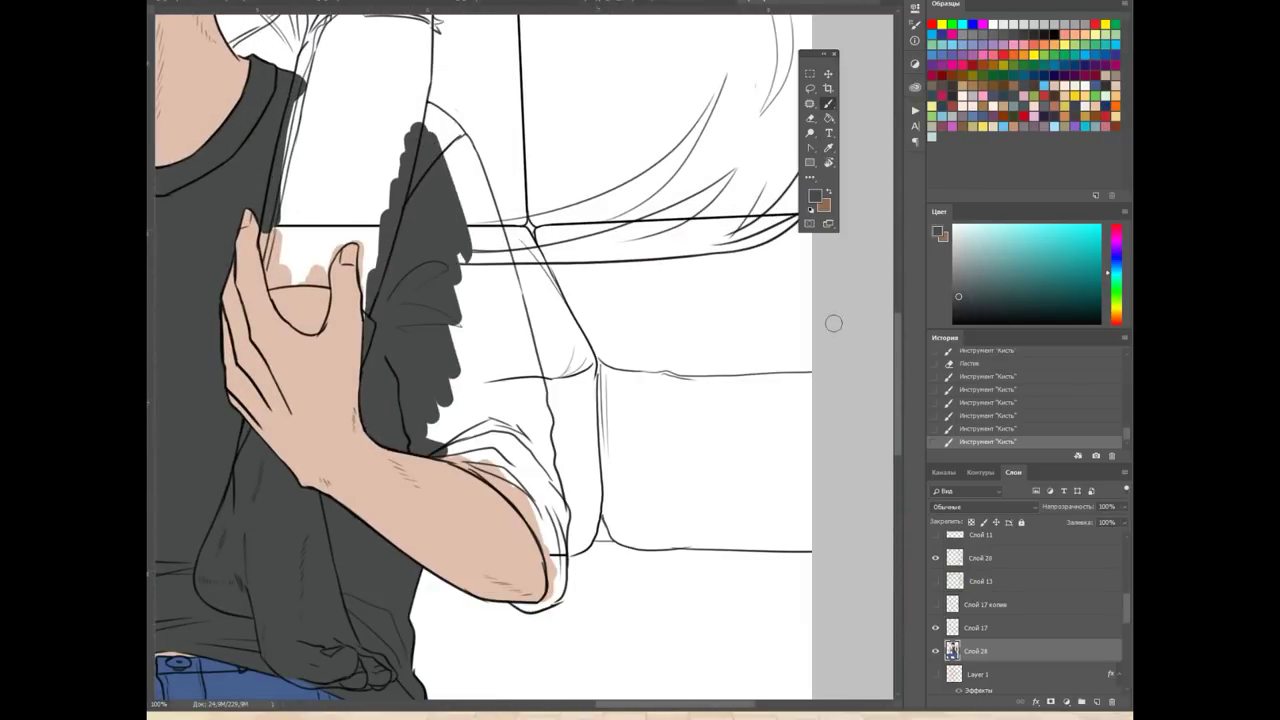
scroll(834, 324, "up", 2)
mouse_move(310, 200)
left_mouse_down()
mouse_move(389, 392)
mouse_move(480, 690)
left_mouse_up()
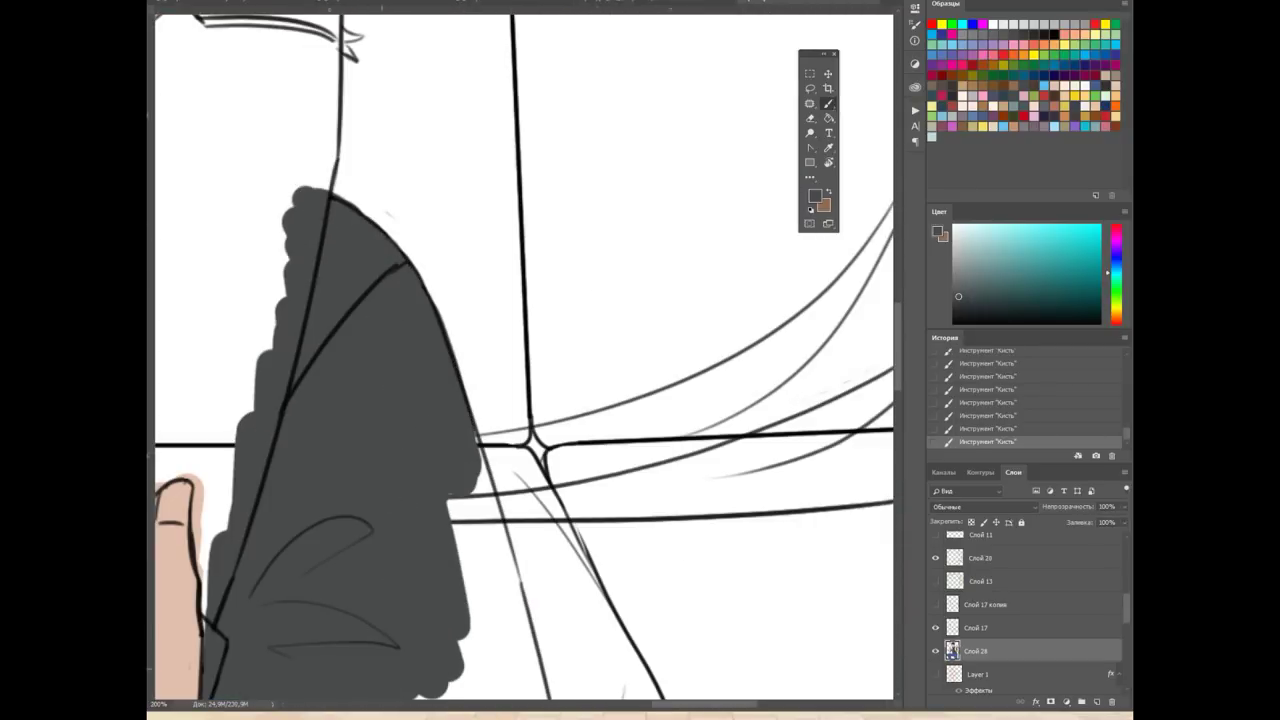
scroll(480, 600, "down", 5)
mouse_move(520, 470)
left_mouse_down()
mouse_move(543, 358)
mouse_move(560, 545)
mouse_move(380, 460)
left_mouse_up()
Rotate the view, fill the sleeve and its folds grey, then save
key("r")
left_click_drag(600, 300, 535, 644)
mouse_move(436, 365)
left_mouse_down()
mouse_move(530, 325)
mouse_move(614, 219)
mouse_move(640, 330)
left_mouse_up()
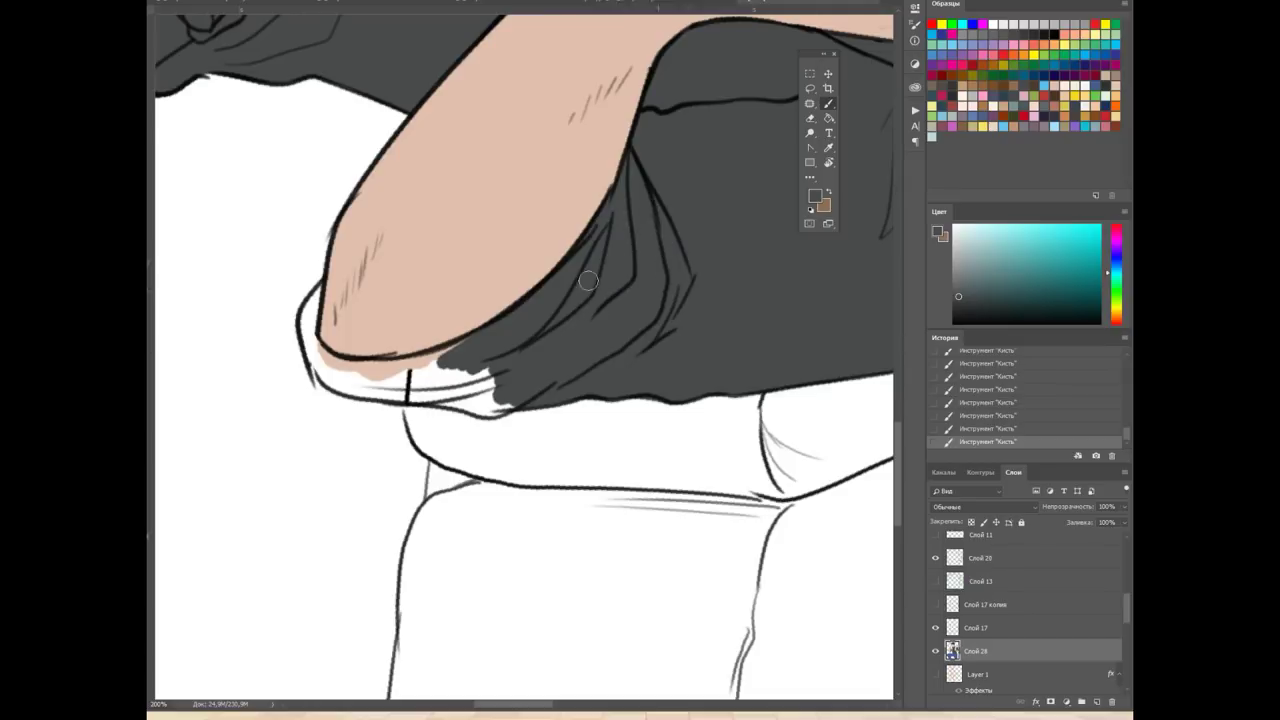
left_click_drag(350, 370, 460, 385)
left_click_drag(380, 390, 469, 402)
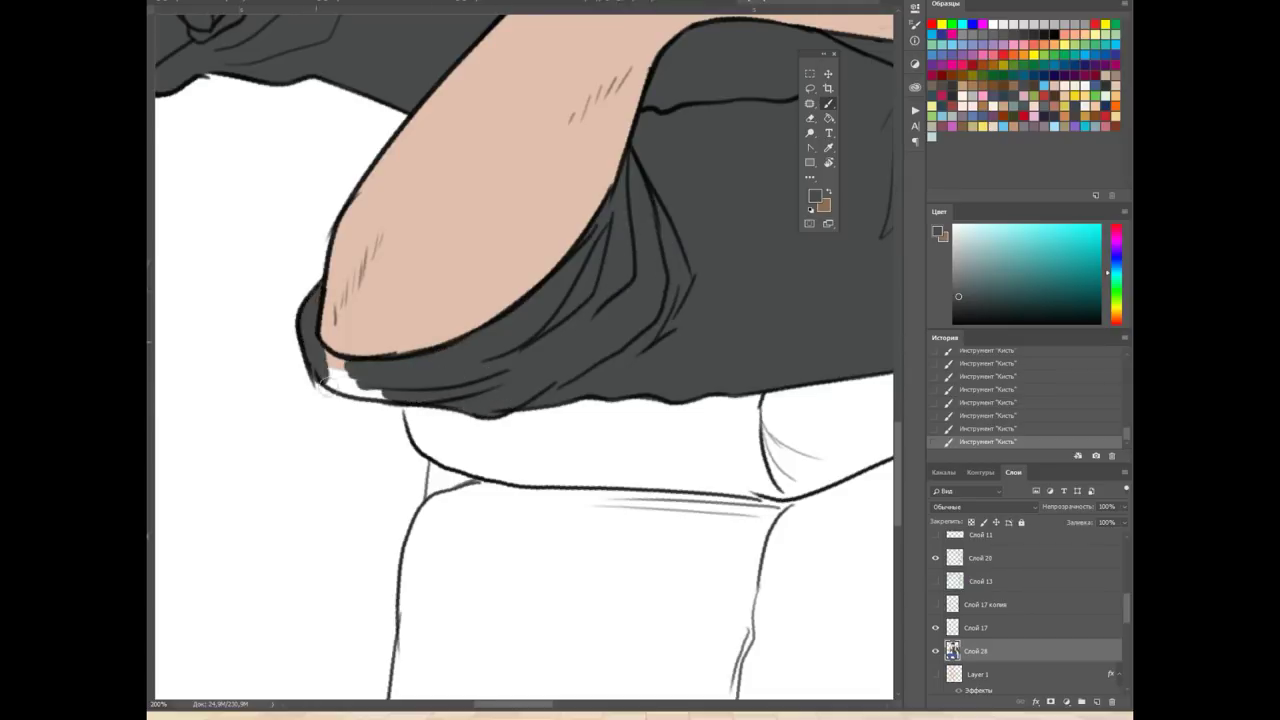
key("ctrl+minus")
key("ctrl+minus")
key("ctrl+minus")
key("ctrl+s")
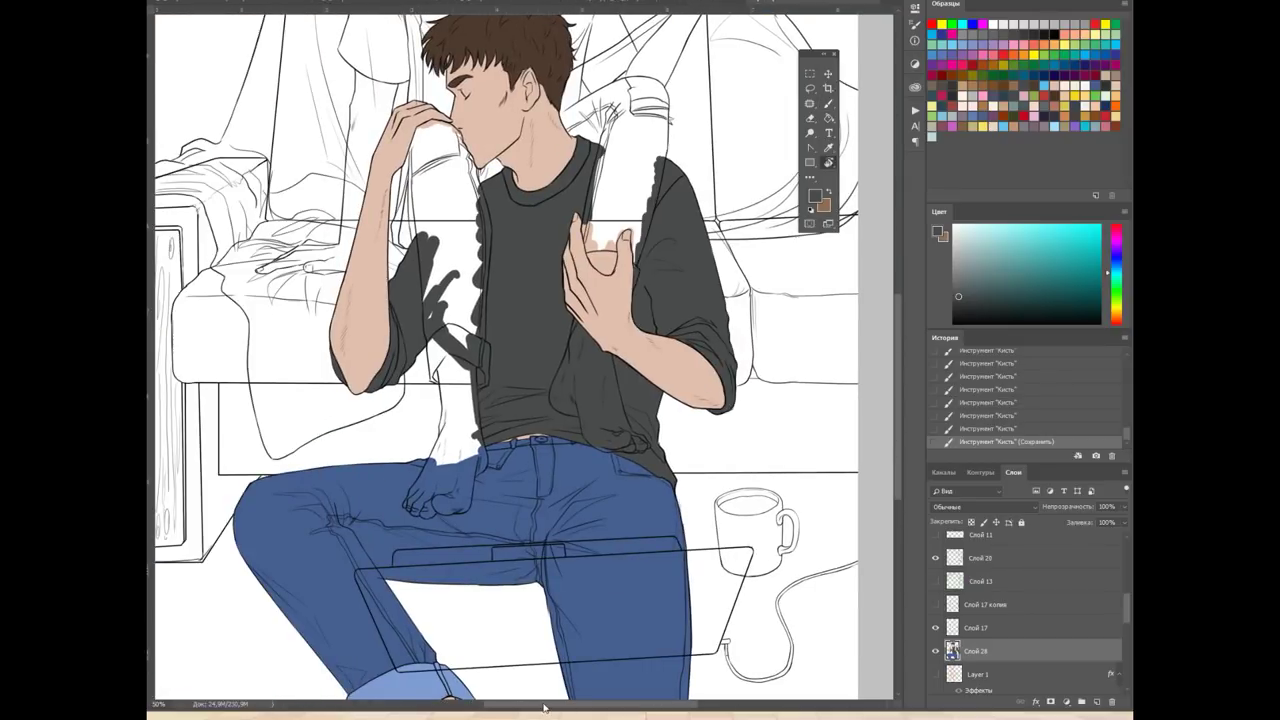
Adjust the brush size and make layer Слой 28 the active paint layer
scroll(544, 708, "up", 4)
left_click(975, 627)
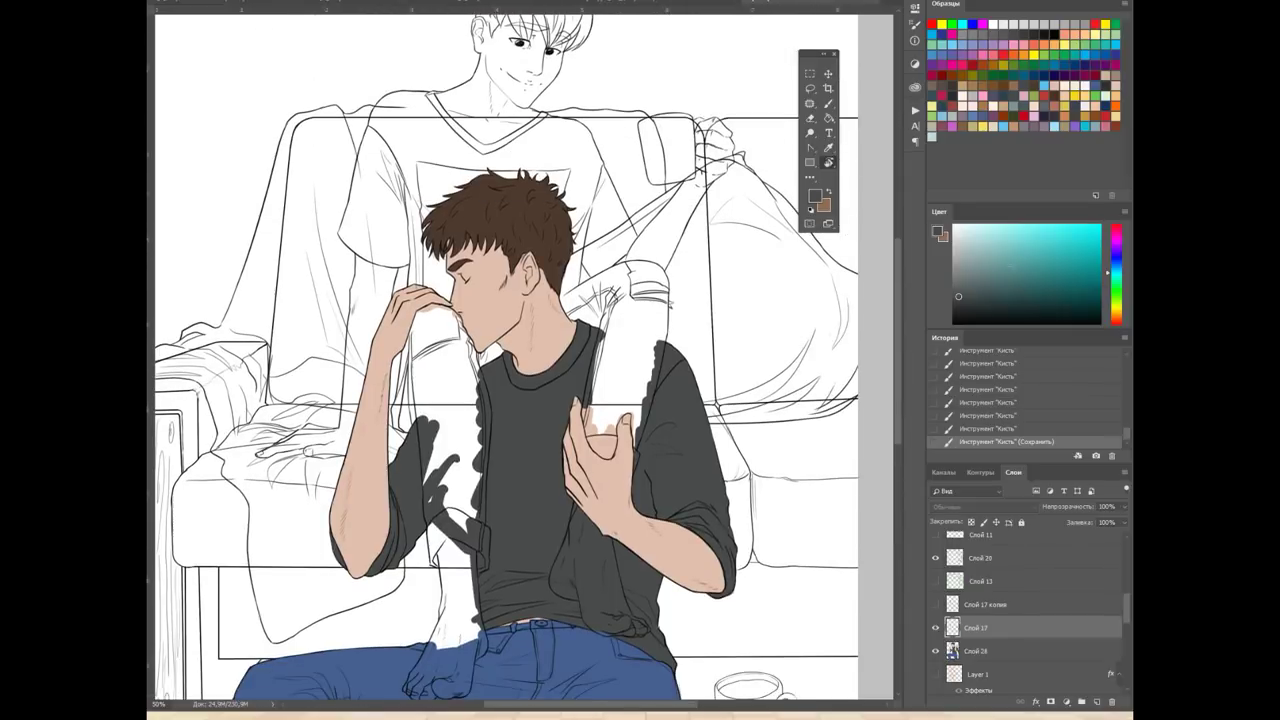
right_click(622, 266)
key("Escape")
scroll(465, 332, "up", 2)
scroll(465, 332, "up", 2)
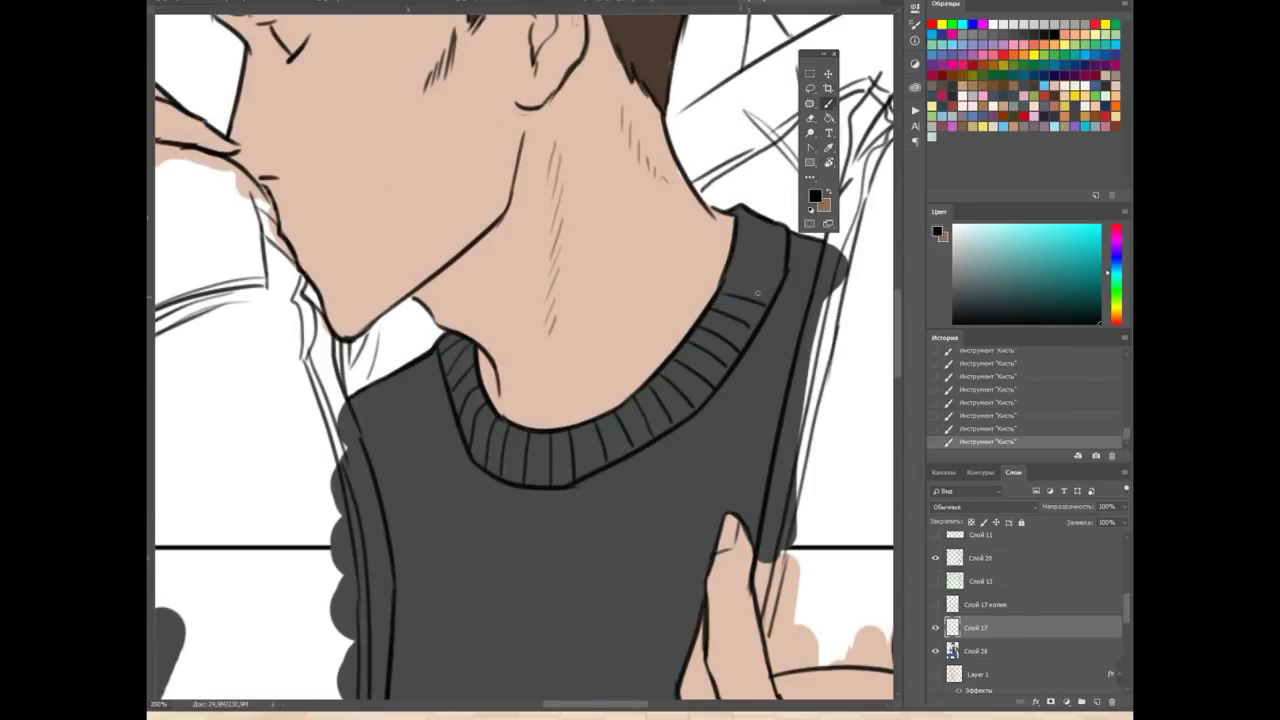
key("ctrl+minus")
key("ctrl+minus")
key("ctrl+minus")
left_click(1003, 650)
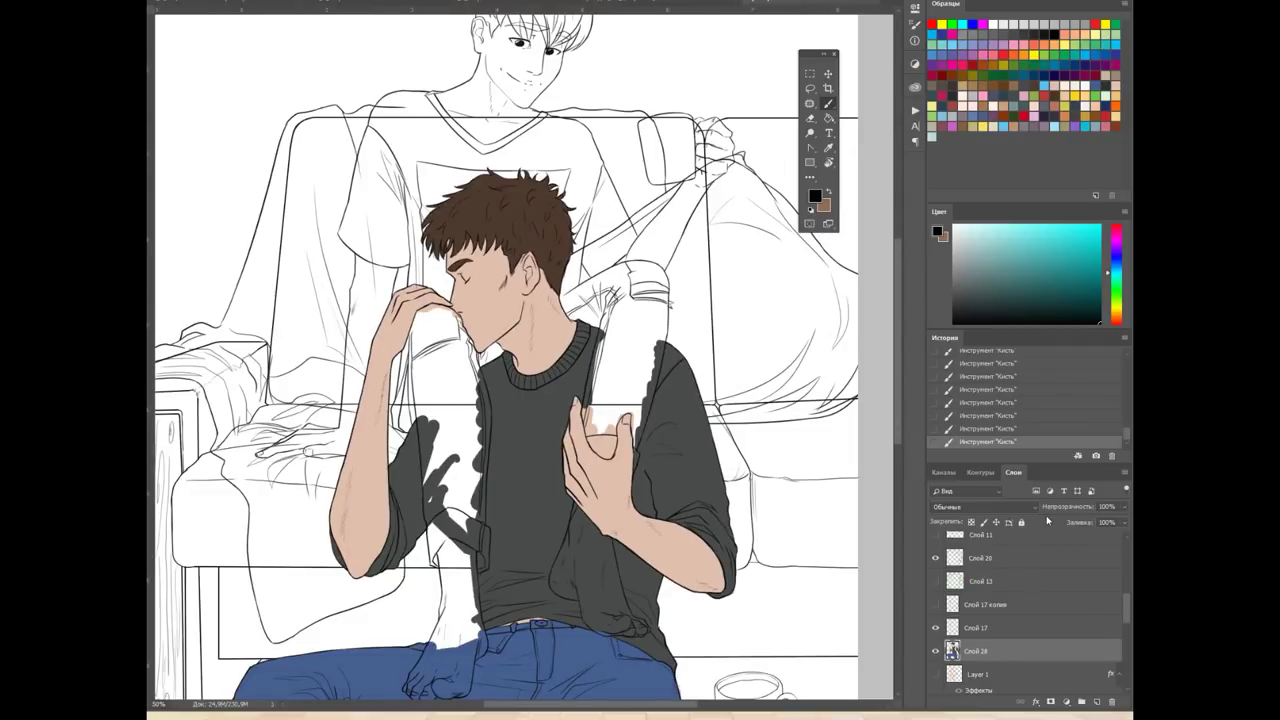
Paint the jeans belt button a yellowish tan
scroll(560, 620, "up", 3)
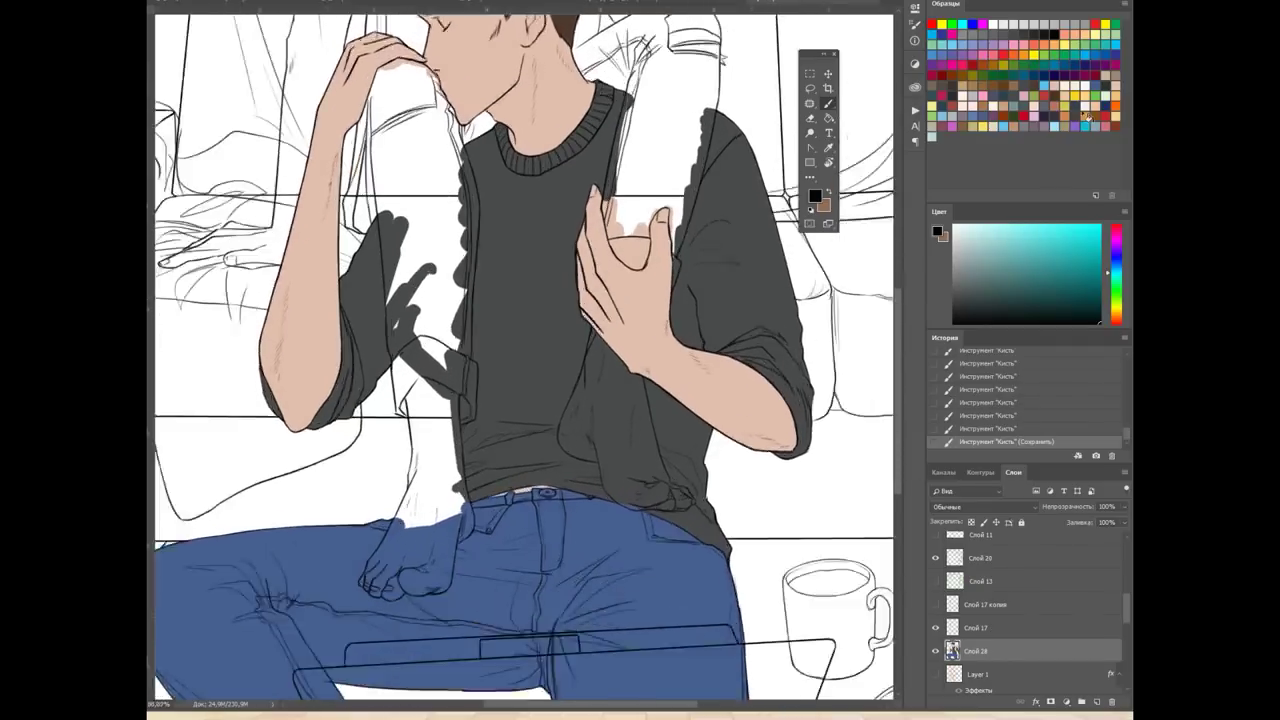
left_click(600, 300, "alt")
scroll(606, 265, "up", 2)
left_click_drag(600, 262, 630, 264)
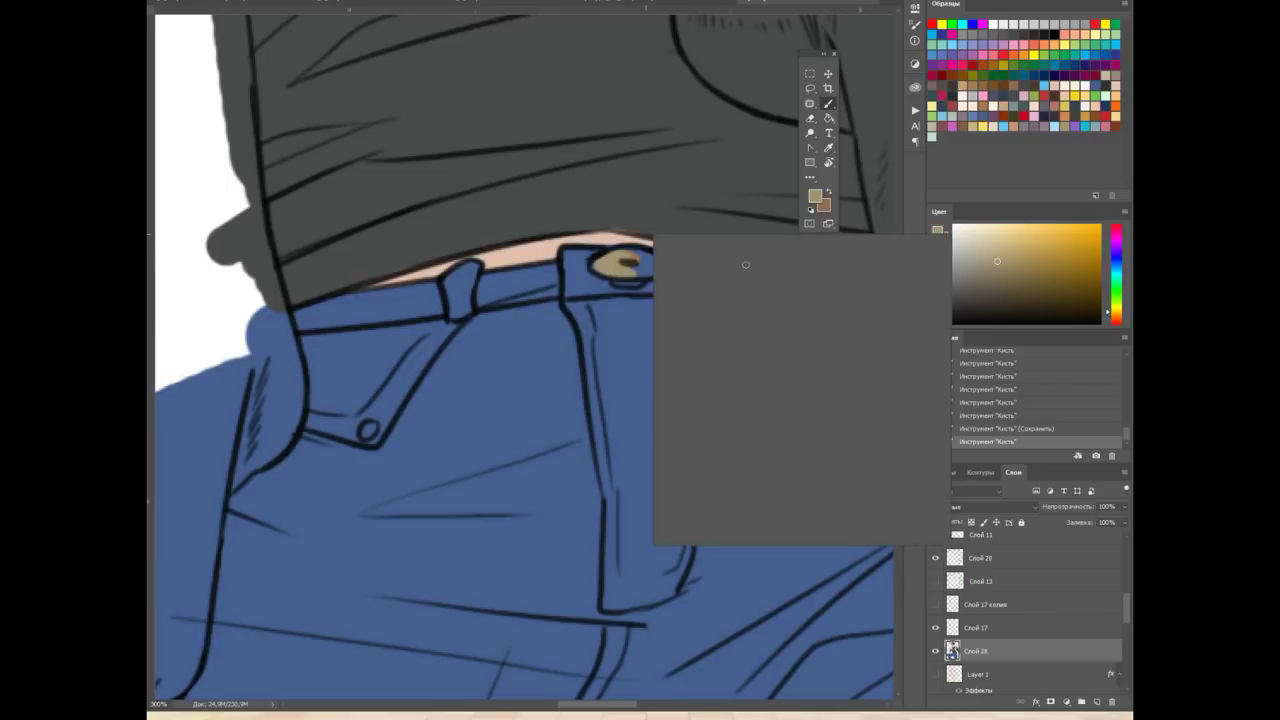
key("ctrl+minus")
key("ctrl+minus")
key("ctrl+minus")
key("ctrl+minus")
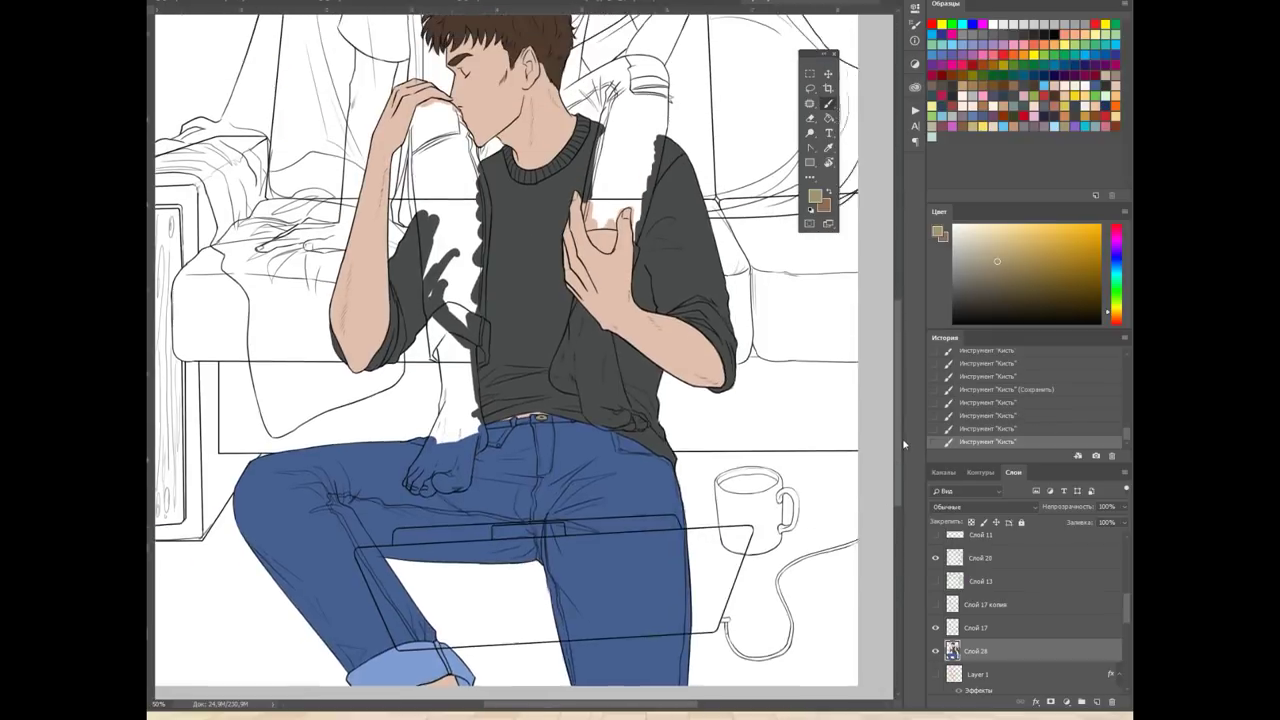
Start painting the draped bare leg and foot pale peach
scroll(520, 360, "up", 3)
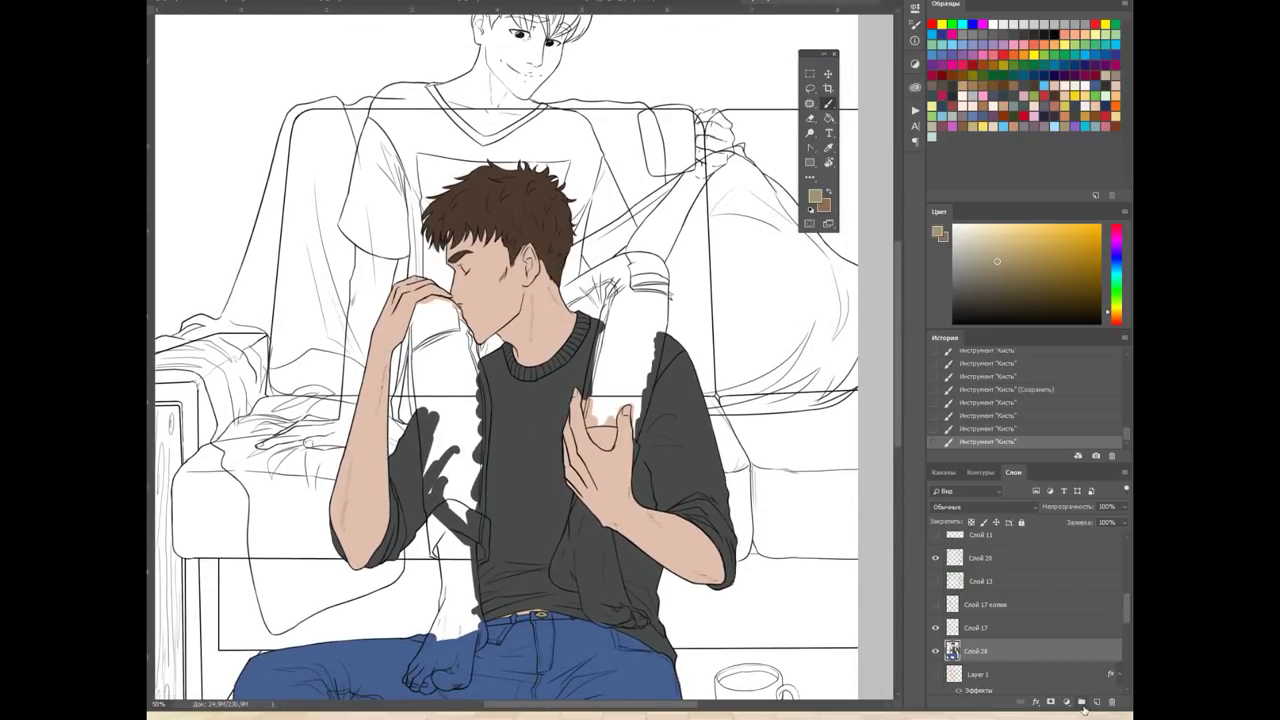
key("ctrl+plus")
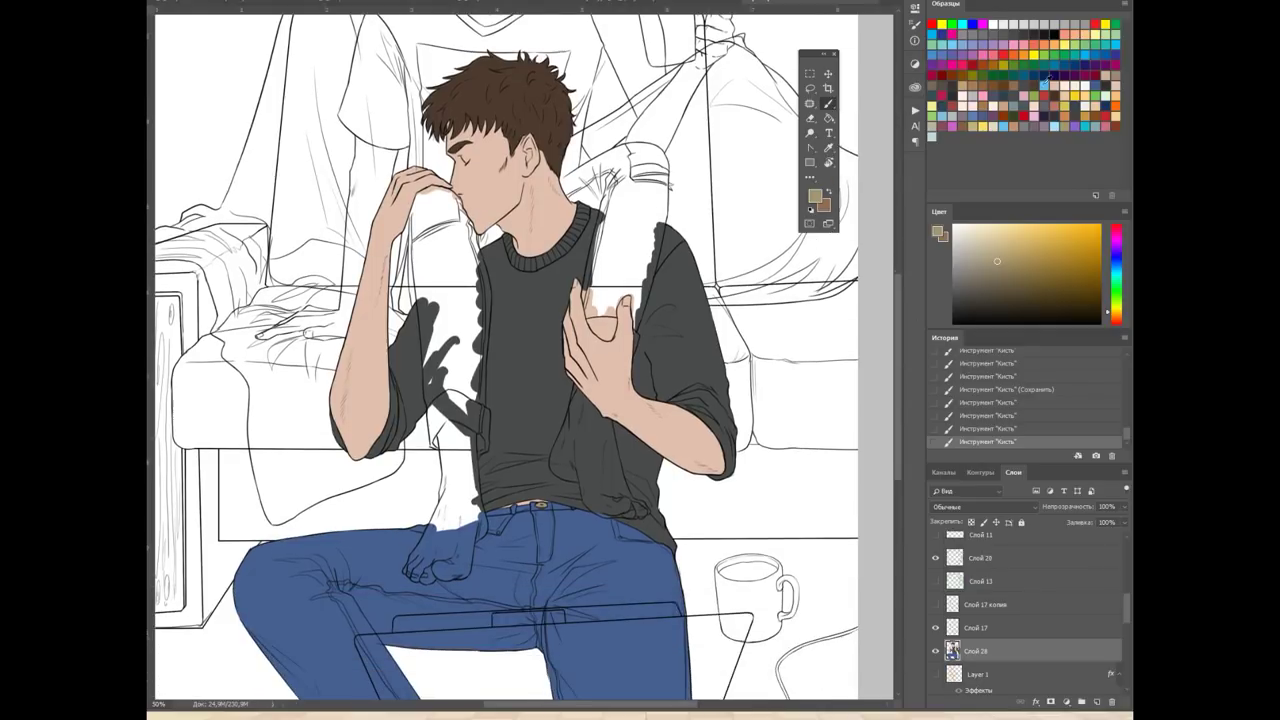
left_click(971, 224)
key("ctrl+plus")
mouse_move(390, 430)
left_mouse_down()
mouse_move(370, 320)
mouse_move(373, 187)
mouse_move(386, 329)
left_mouse_up()
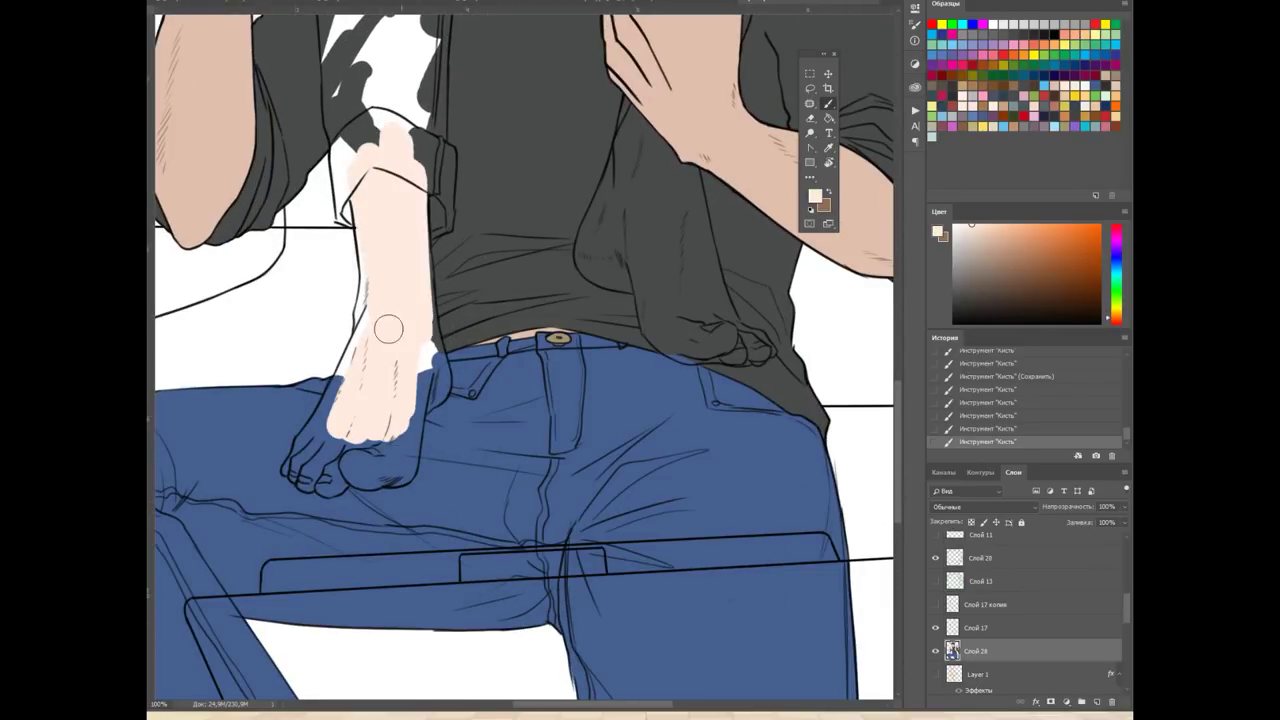
Paint the leg's right edge and the blue toes pale peach
key("ctrl+plus")
mouse_move(331, 256)
left_mouse_down()
mouse_move(334, 211)
mouse_move(355, 440)
left_mouse_up()
left_click_drag(350, 340, 320, 470)
scroll(520, 400, "left", 5)
mouse_move(410, 560)
left_mouse_down()
mouse_move(450, 612)
mouse_move(446, 590)
left_mouse_up()
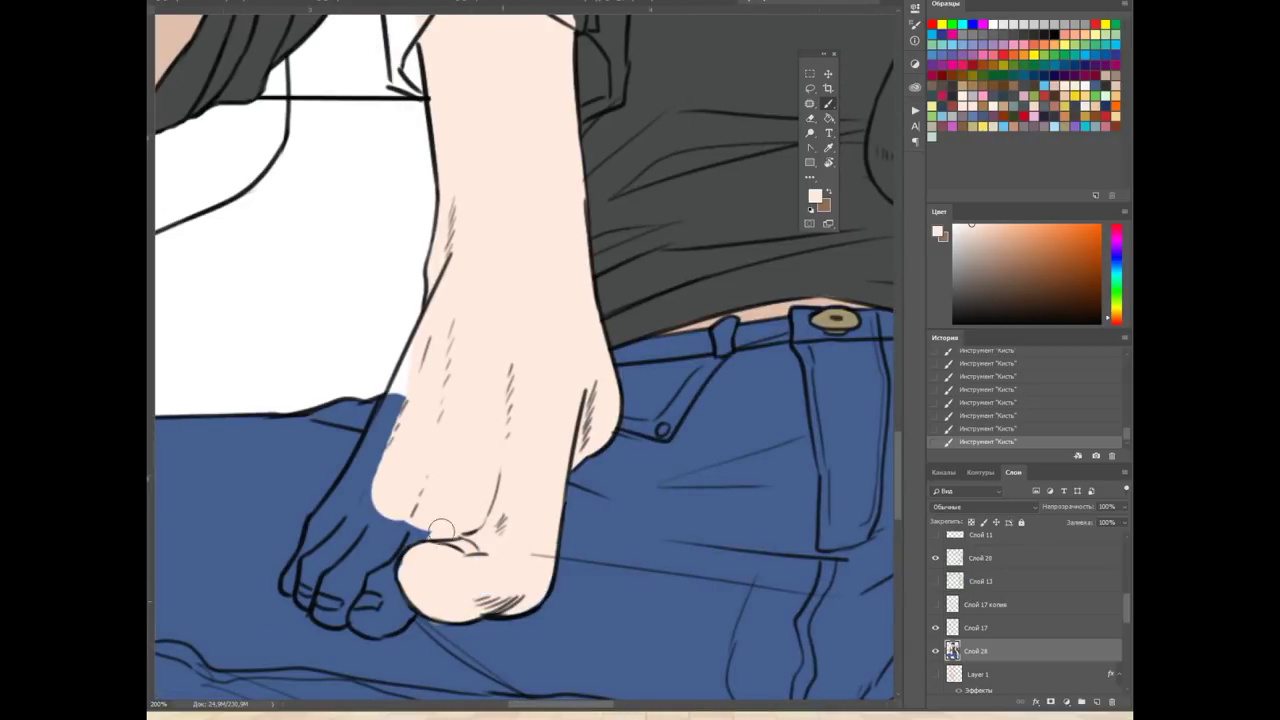
left_click_drag(441, 530, 340, 600)
left_click_drag(400, 540, 360, 625)
left_click_drag(330, 560, 300, 600)
left_click_drag(340, 530, 390, 400)
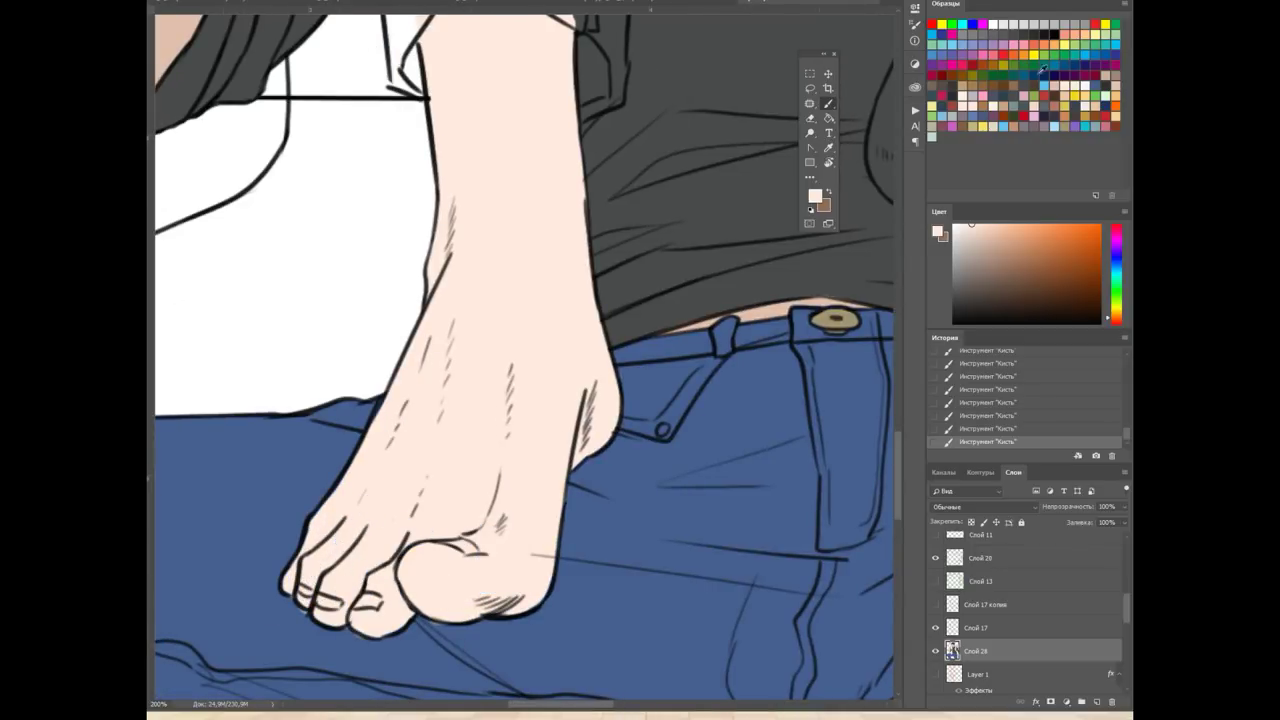
Fill the upper foot against the dark shirt with pale peach skin
left_click(1043, 68)
scroll(332, 600, "down", 5)
scroll(520, 400, "up", 5)
mouse_move(530, 240)
left_mouse_down()
mouse_move(515, 360)
mouse_move(477, 452)
mouse_move(486, 586)
left_mouse_up()
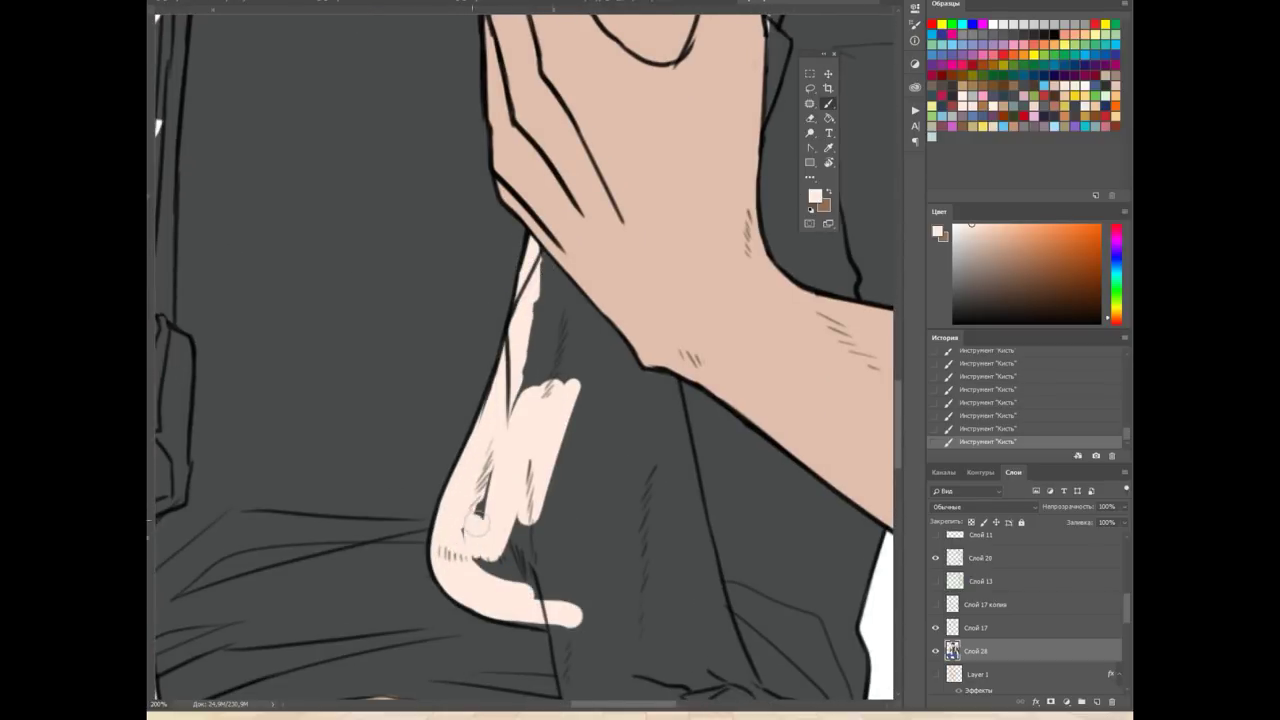
scroll(651, 380, "down", 4)
left_click_drag(567, 455, 640, 555)
scroll(600, 450, "right", 4)
mouse_move(560, 530)
left_mouse_down()
mouse_move(385, 300)
mouse_move(585, 510)
left_mouse_up()
Fill the remaining dark gaps along the upper foot's top and edges with peach
mouse_move(401, 260)
left_mouse_down()
mouse_move(515, 400)
mouse_move(585, 533)
left_mouse_up()
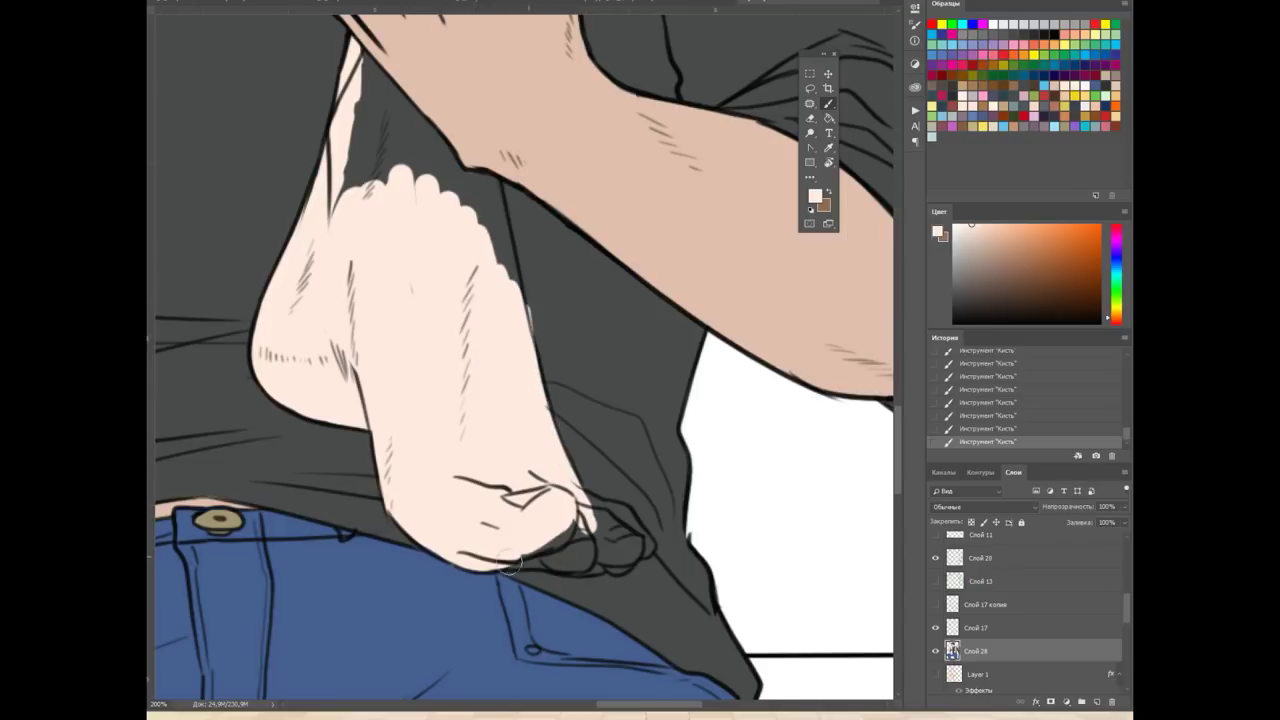
scroll(592, 560, "up", 2)
left_click_drag(365, 168, 460, 320)
left_click_drag(335, 195, 385, 335)
left_click_drag(466, 290, 520, 420)
left_click(505, 305, "alt")
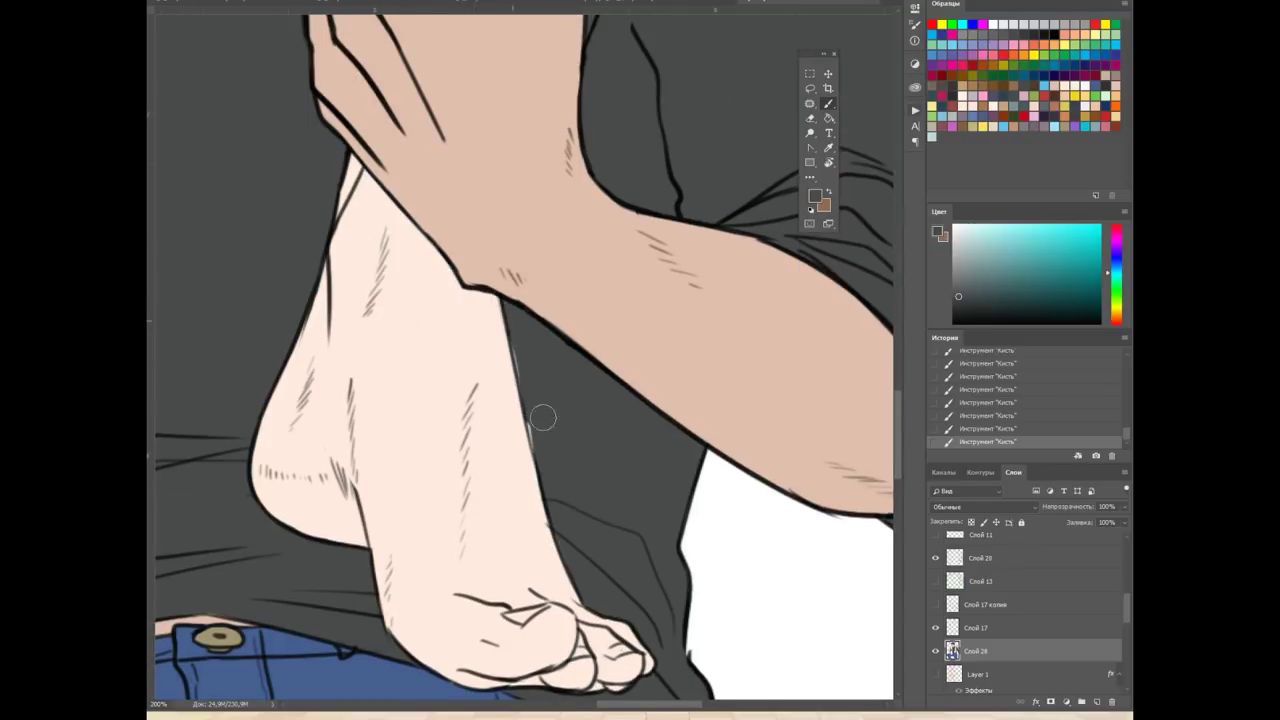
key("x")
key("x")
scroll(729, 123, "down", 4)
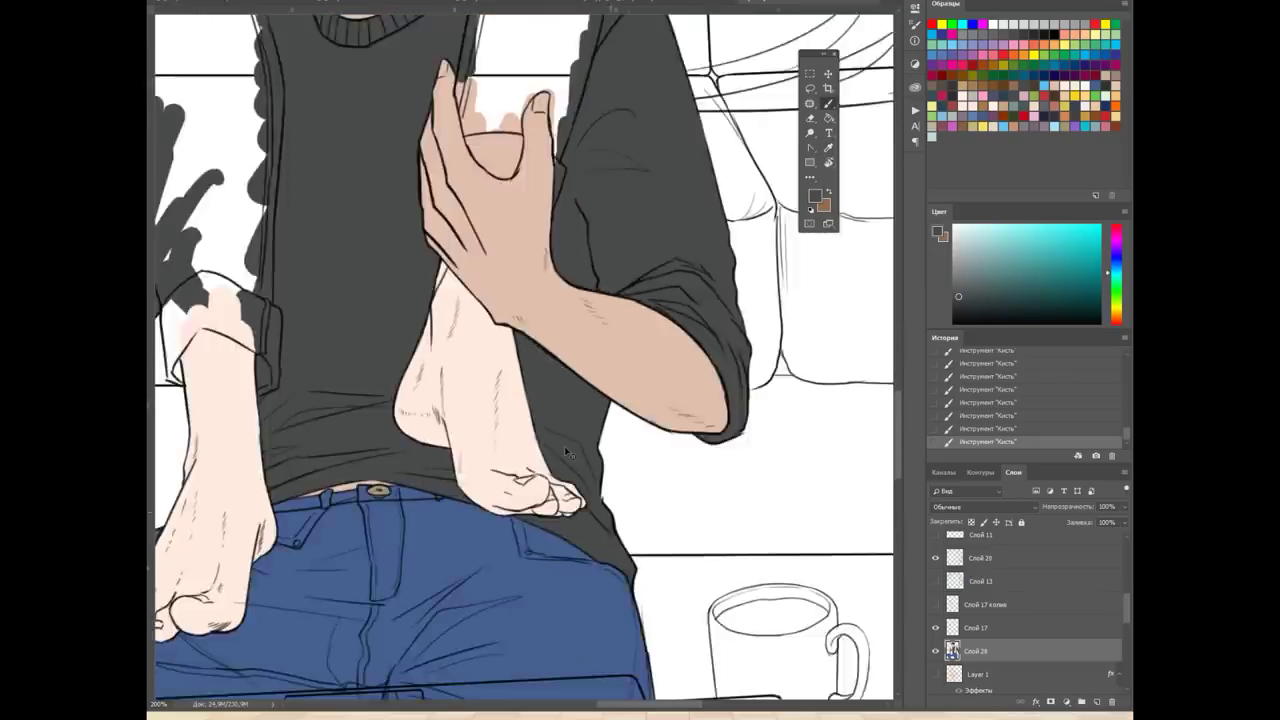
left_click_drag(790, 151, 863, 154)
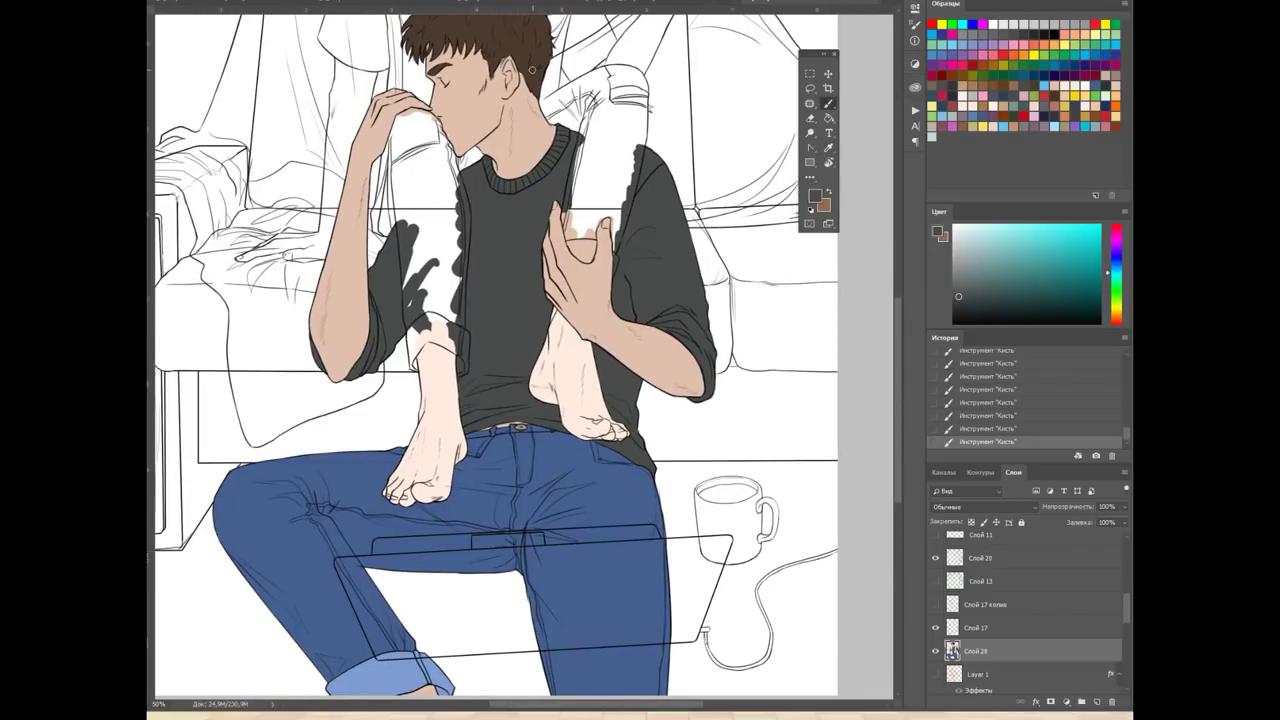
Brush light blue down the draped left trouser leg, up to the mouth
left_click_drag(532, 70, 858, 385)
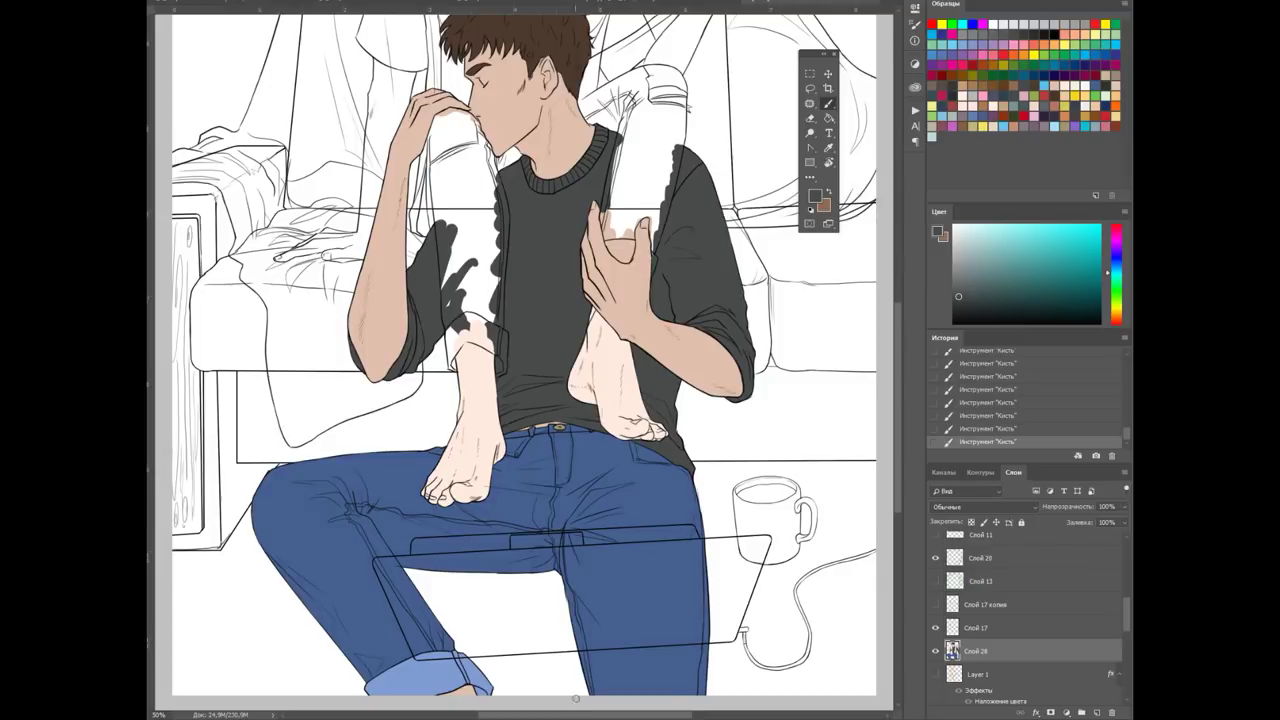
scroll(858, 385, "up", 3)
left_click(1055, 121)
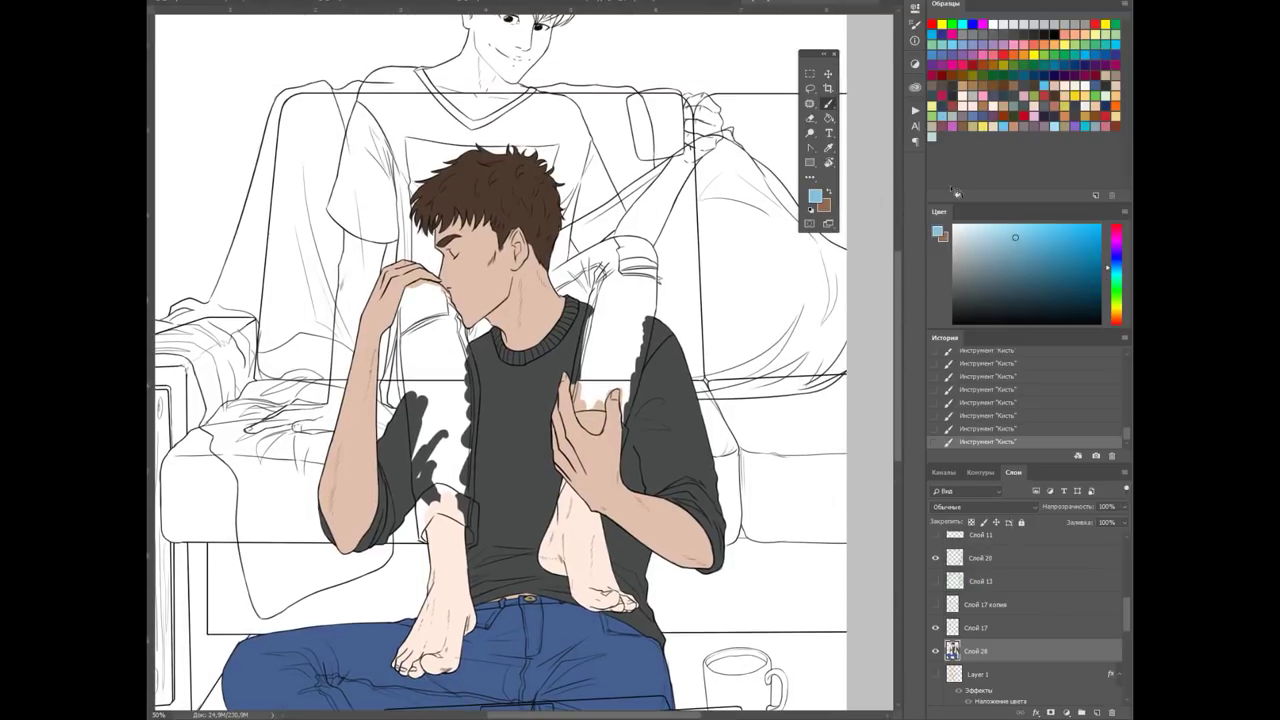
left_click_drag(425, 380, 418, 505)
scroll(430, 400, "up", 1)
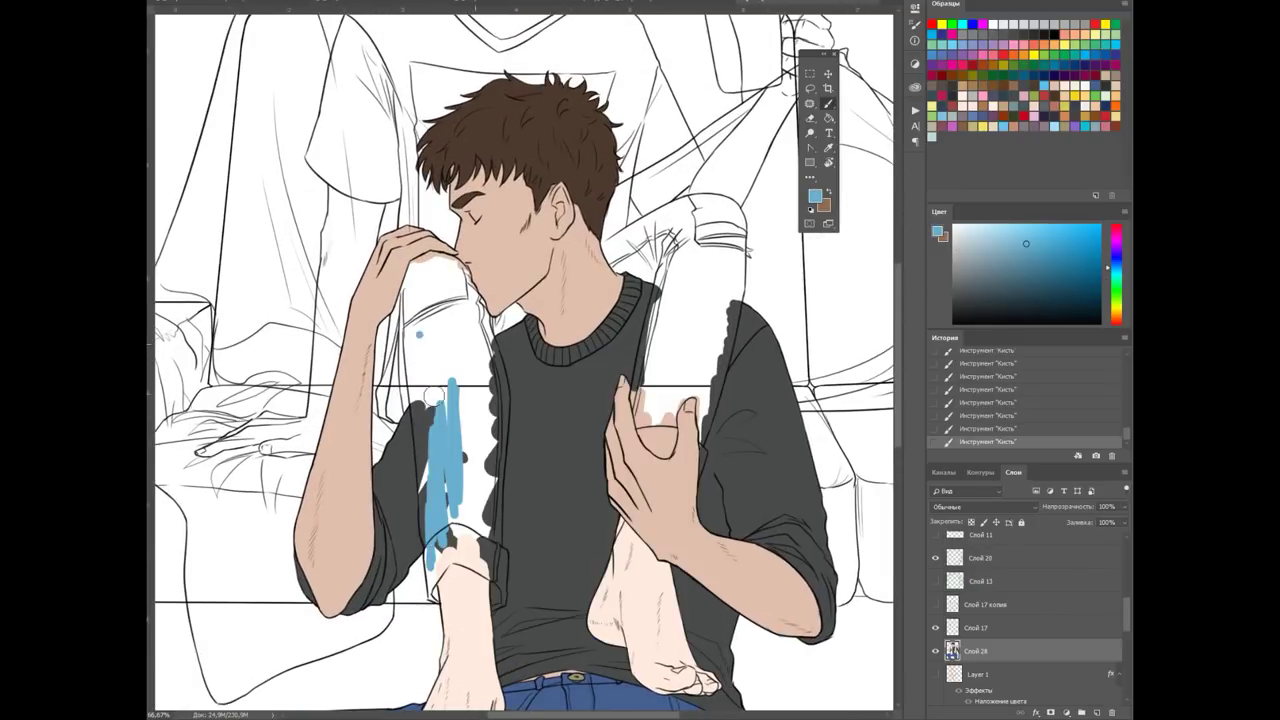
left_click_drag(440, 310, 410, 460)
scroll(440, 430, "up", 1)
left_click_drag(348, 288, 345, 256)
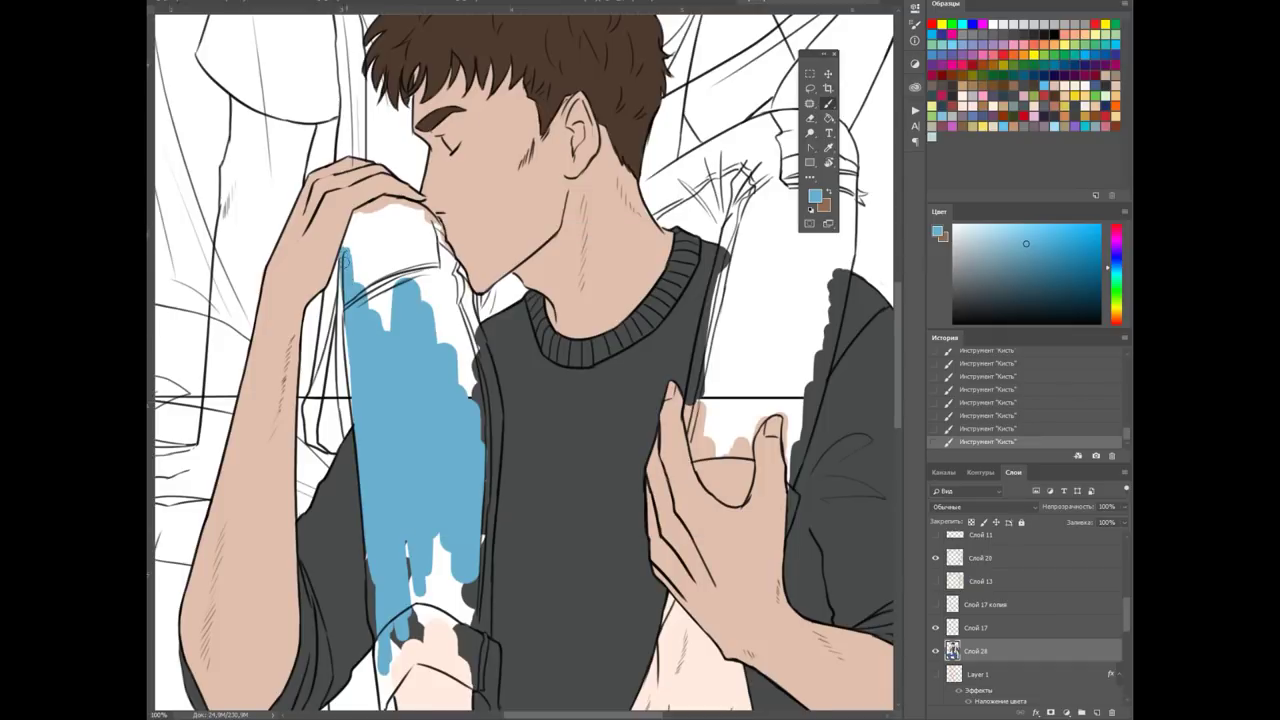
left_click_drag(332, 420, 340, 345)
Fill the white gaps at the trouser bottom blue, tidying the spill at the cuff
right_click(408, 258)
key("Escape")
left_click_drag(435, 220, 466, 457)
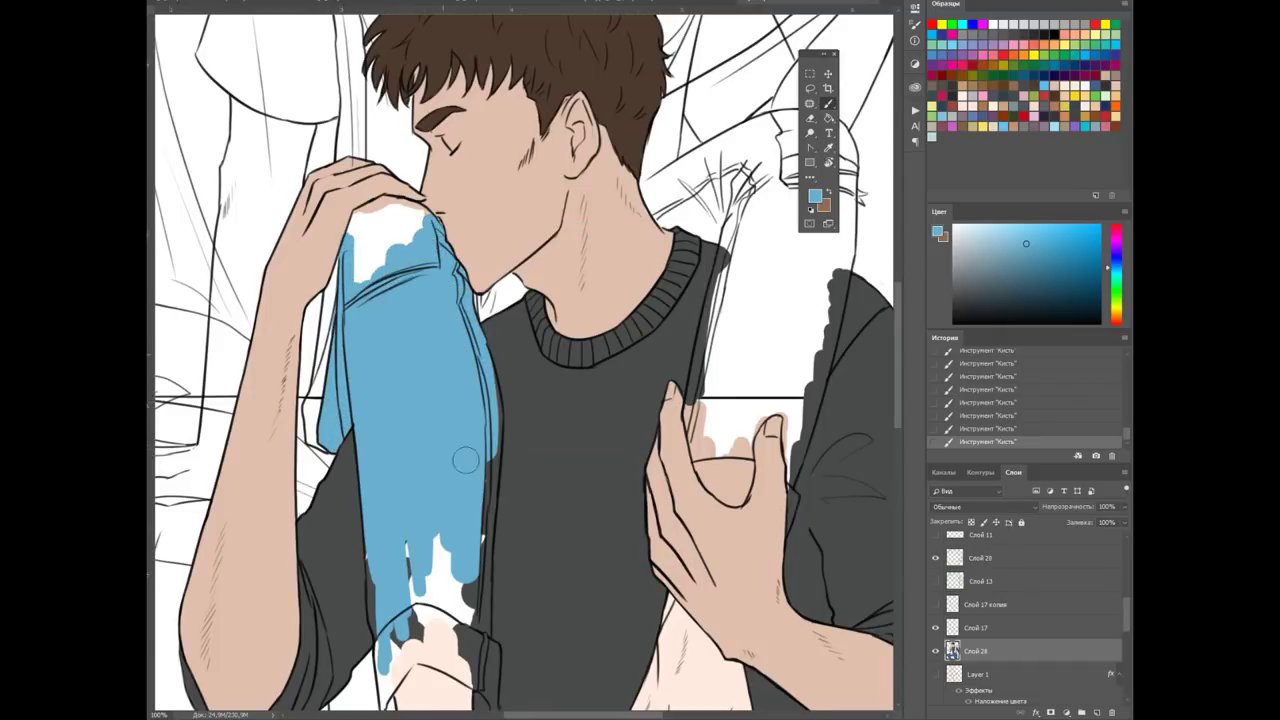
scroll(466, 457, "up", 1)
scroll(383, 408, "down", 4)
scroll(383, 408, "up", 2)
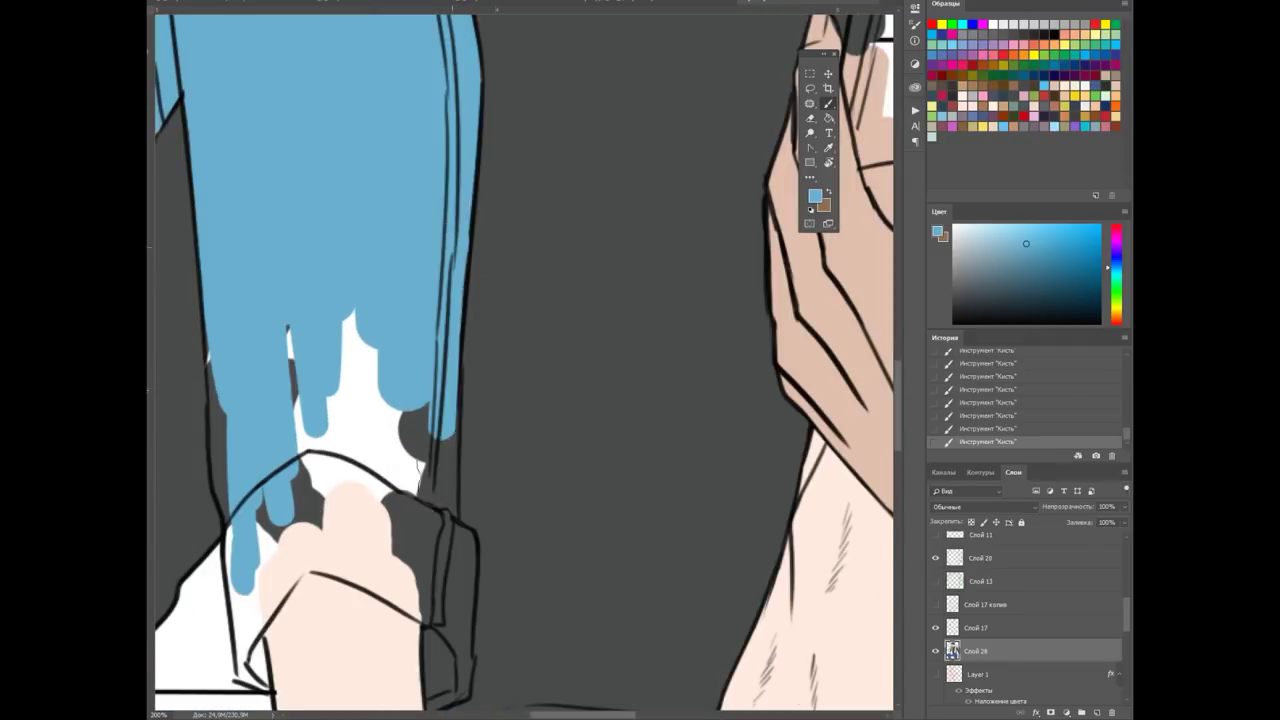
left_click_drag(223, 400, 245, 540)
left_click_drag(349, 290, 445, 545)
key("ctrl+z")
left_click_drag(418, 418, 413, 514)
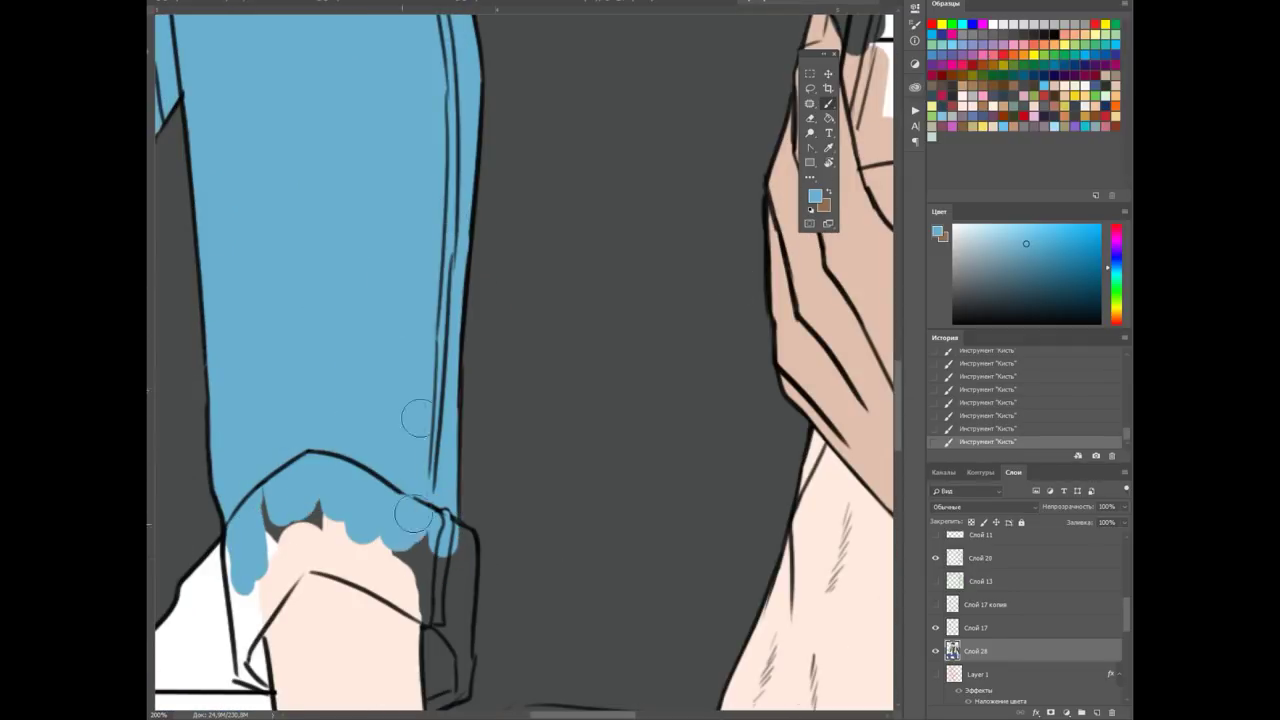
Paint the whole rolled cuff a paler blue
scroll(287, 381, "down", 2)
left_click_drag(298, 290, 250, 385)
key("Return")
left_click_drag(232, 345, 247, 483)
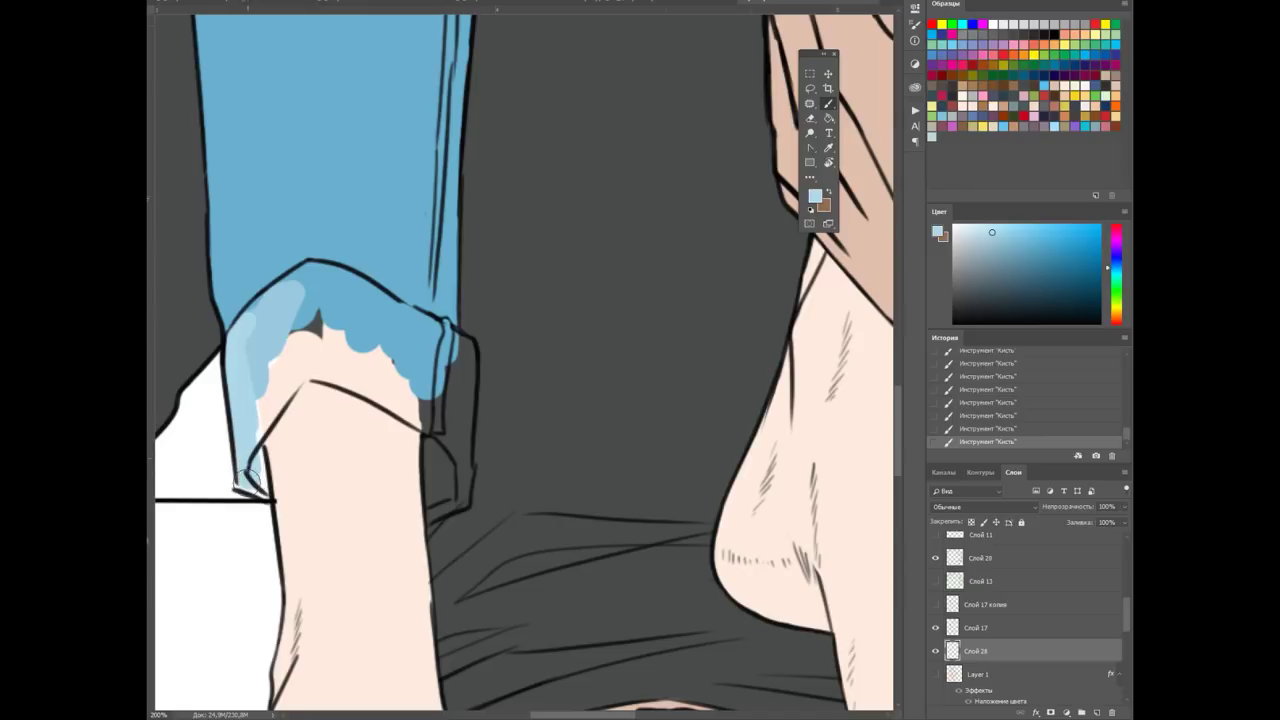
mouse_move(248, 437)
left_mouse_down()
mouse_move(290, 285)
mouse_move(380, 340)
mouse_move(460, 440)
left_mouse_up()
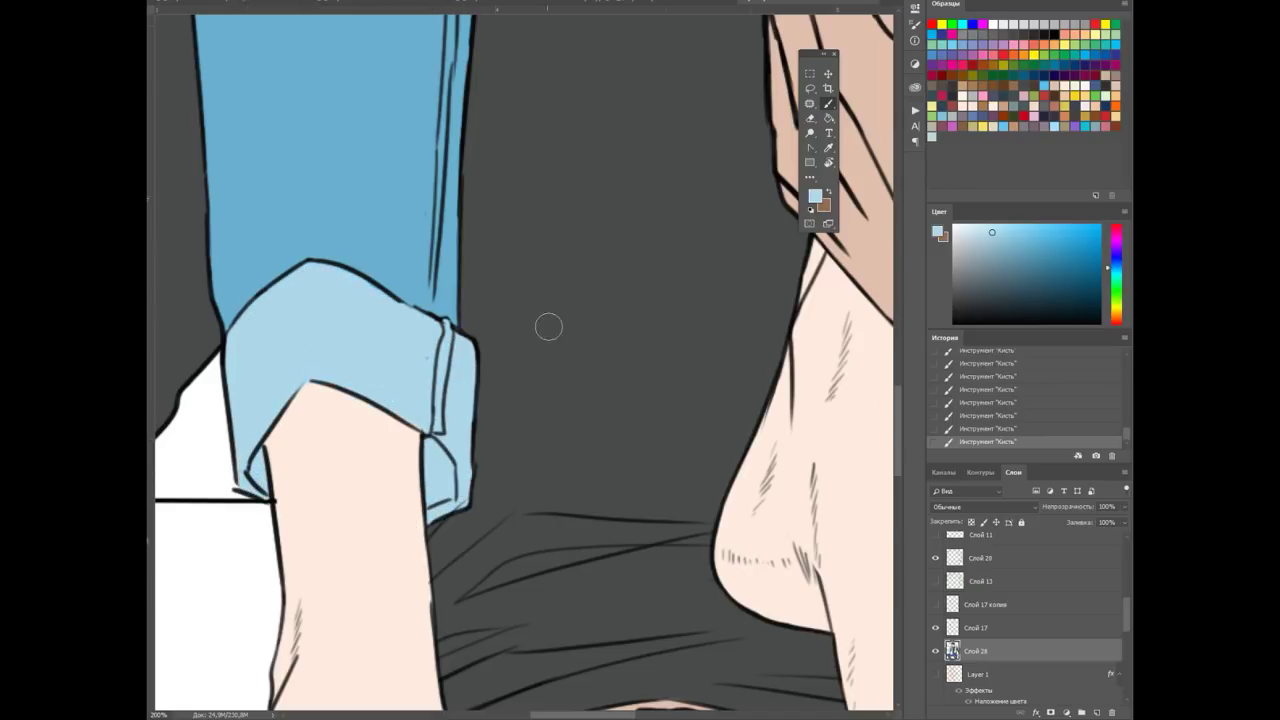
Start filling the second leg blue near the hand and fingertip
left_click_drag(413, 402, 587, 551)
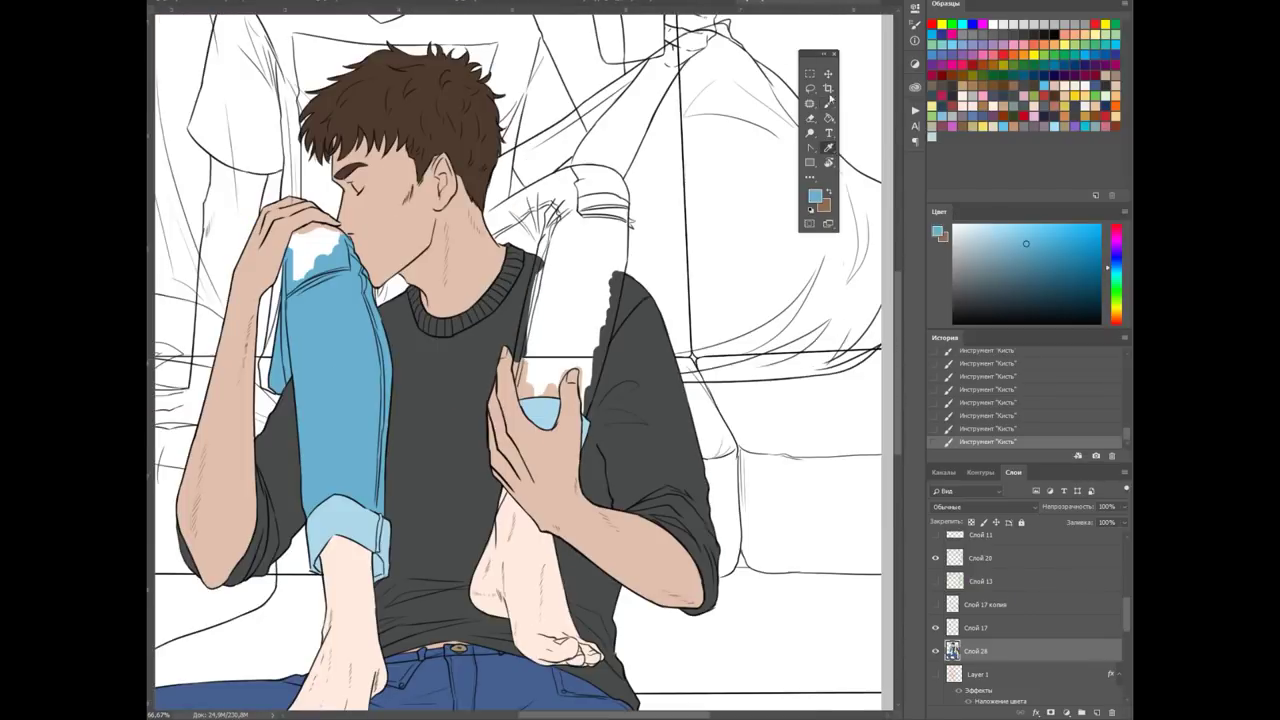
left_click_drag(540, 285, 500, 378)
mouse_move(543, 205)
left_mouse_down()
mouse_move(588, 441)
mouse_move(605, 345)
left_mouse_up()
key("ctrl+minus")
key("ctrl+minus")
key("ctrl+minus")
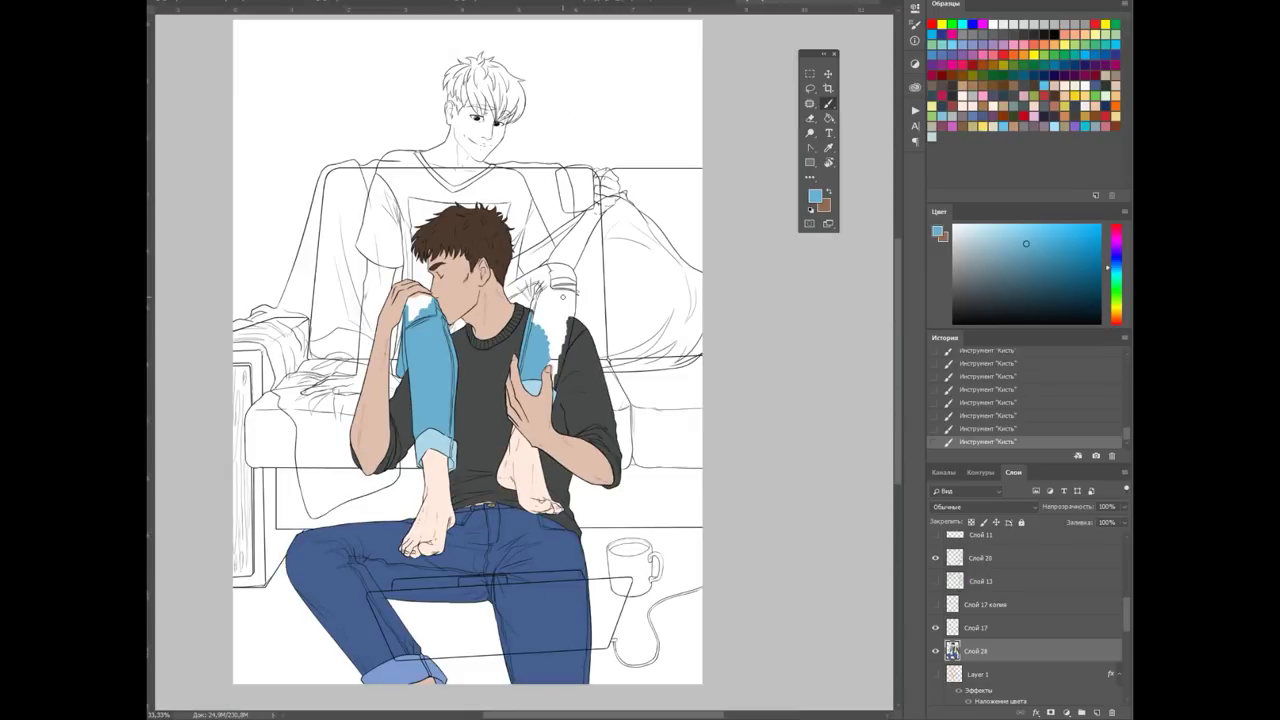
Extend the blue up the second leg, covering the grey fringe
key("ctrl+plus")
key("ctrl+plus")
key("ctrl+plus")
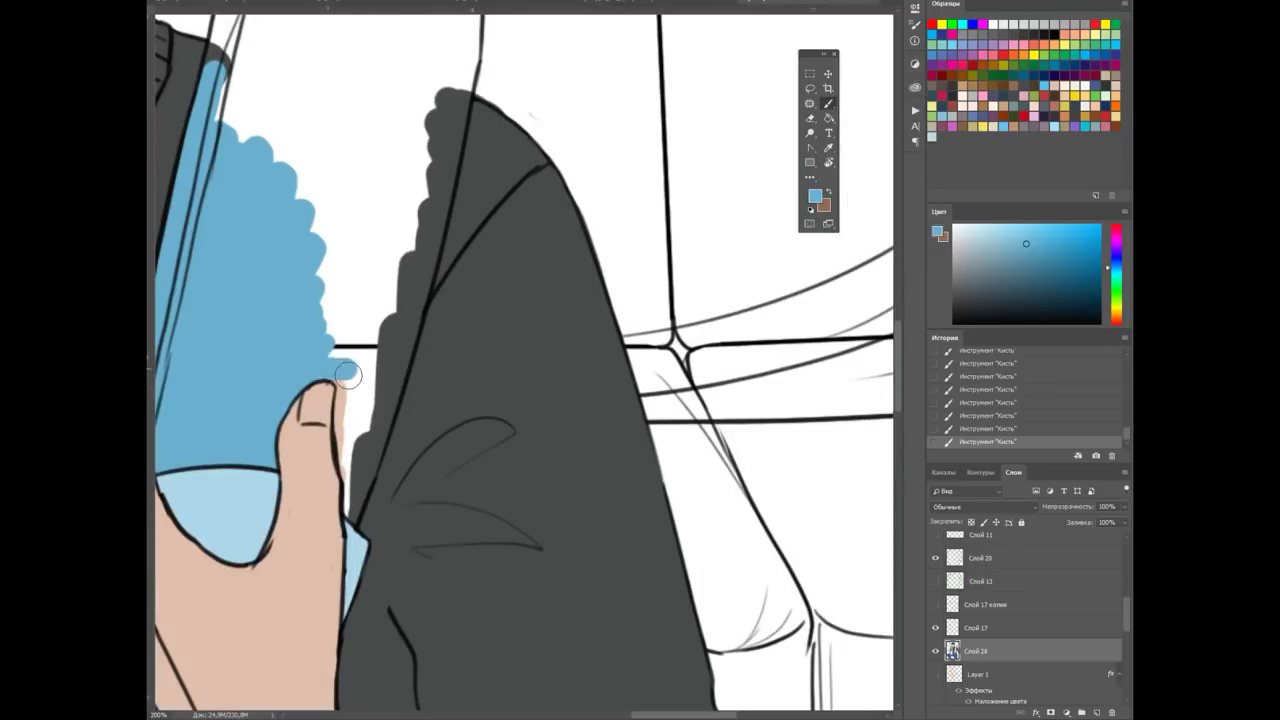
left_click_drag(350, 465, 375, 240)
scroll(603, 203, "up", 5)
left_click_drag(390, 470, 469, 194)
left_click_drag(465, 290, 470, 155)
scroll(520, 360, "left", 5)
left_click_drag(455, 265, 425, 95)
Finish painting the second leg blue, including the area by the collar
right_click(563, 196)
mouse_move(480, 60)
left_mouse_down()
mouse_move(523, 357)
mouse_move(640, 110)
left_mouse_up()
right_click(696, 214)
key("Escape")
scroll(680, 170, "up", 5)
mouse_move(355, 305)
left_mouse_down()
mouse_move(250, 360)
mouse_move(320, 405)
mouse_move(400, 265)
left_mouse_up()
left_click_drag(300, 340, 550, 220)
left_click_drag(440, 290, 330, 440)
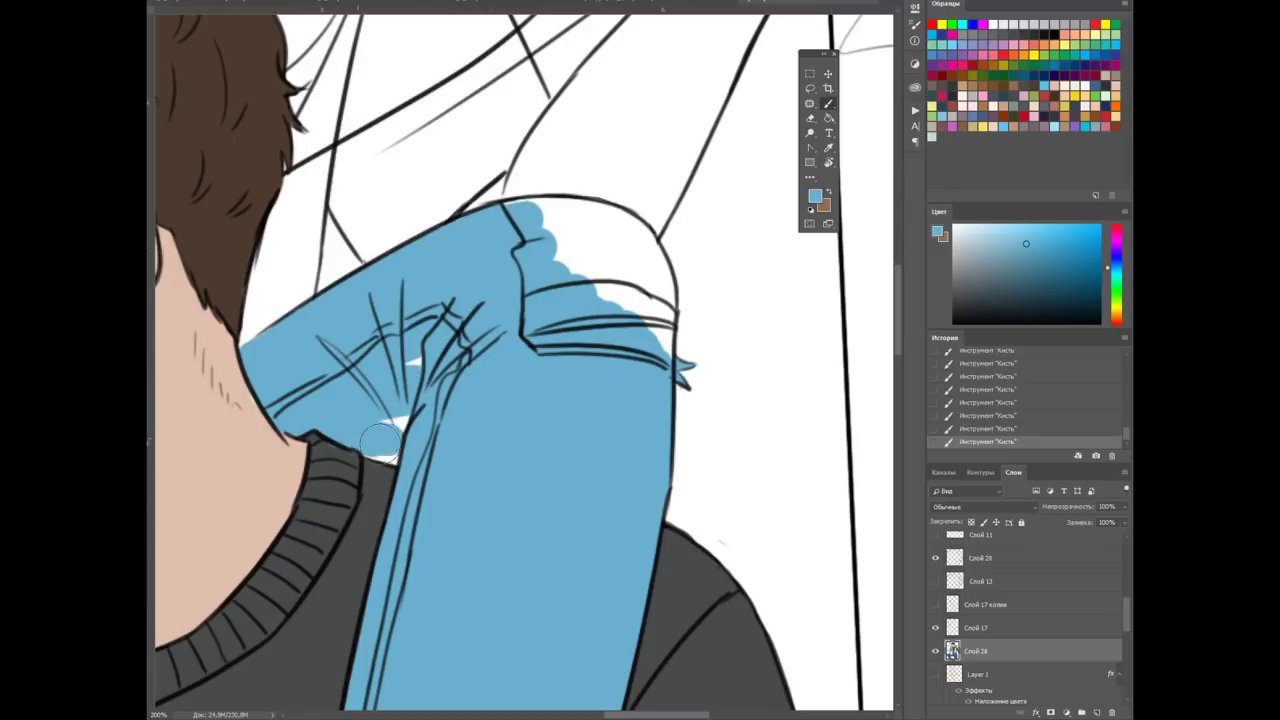
left_click_drag(400, 410, 370, 460)
key("ctrl+minus")
key("ctrl+minus")
Fill both torn knee patches with pale peach skin
key("ctrl+plus")
key("ctrl+plus")
right_click(225, 432)
key("Escape")
mouse_move(210, 420)
left_mouse_down()
mouse_move(200, 550)
mouse_move(233, 495)
mouse_move(360, 470)
mouse_move(300, 380)
mouse_move(308, 492)
left_mouse_up()
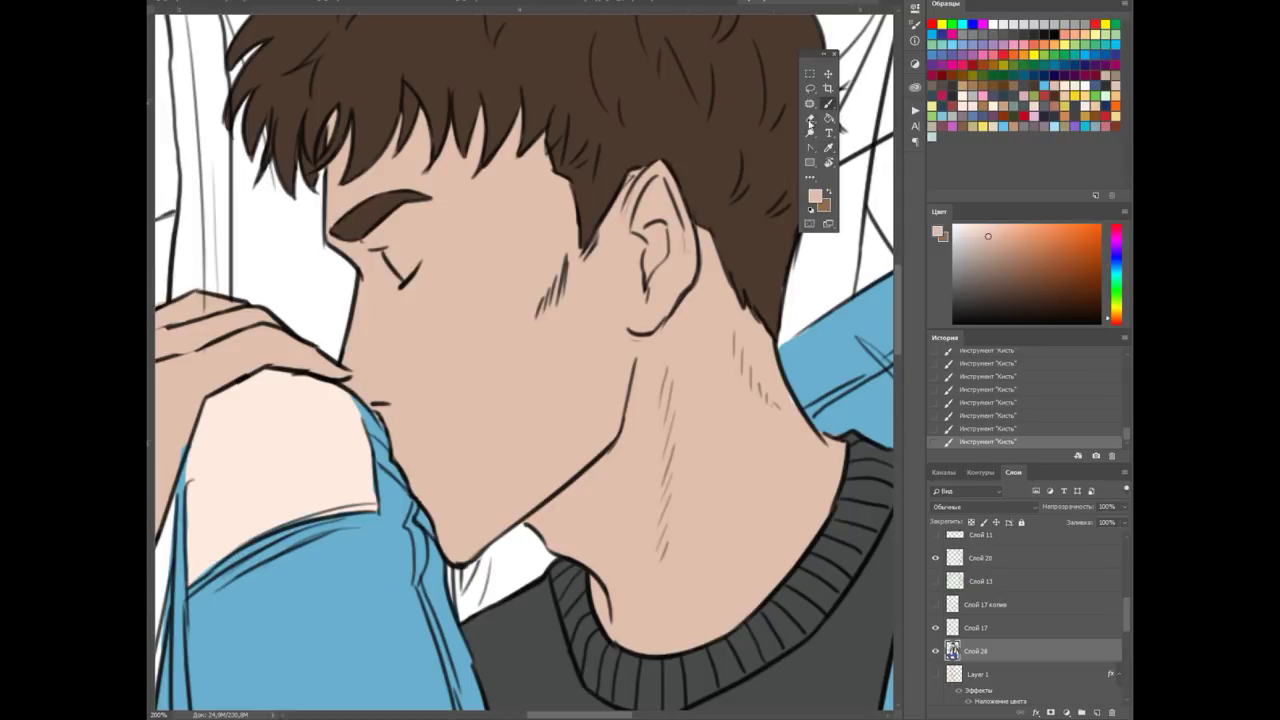
key("ctrl+minus")
key("ctrl+minus")
key("ctrl+plus")
key("ctrl+plus")
left_click_drag(730, 236, 707, 256)
mouse_move(776, 318)
left_mouse_down()
mouse_move(740, 345)
mouse_move(725, 240)
left_mouse_up()
left_click_drag(702, 210, 537, 210)
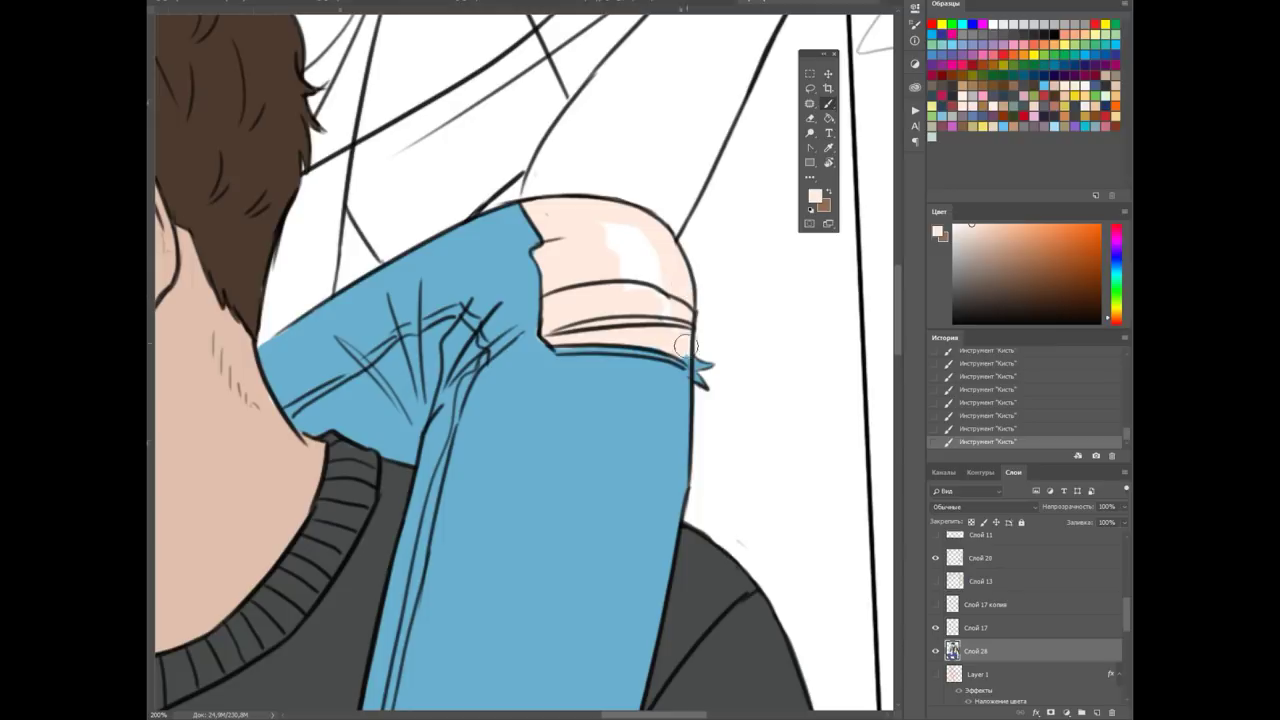
Fit the image in view and save the drawing
key("ctrl+0")
key("ctrl+s")
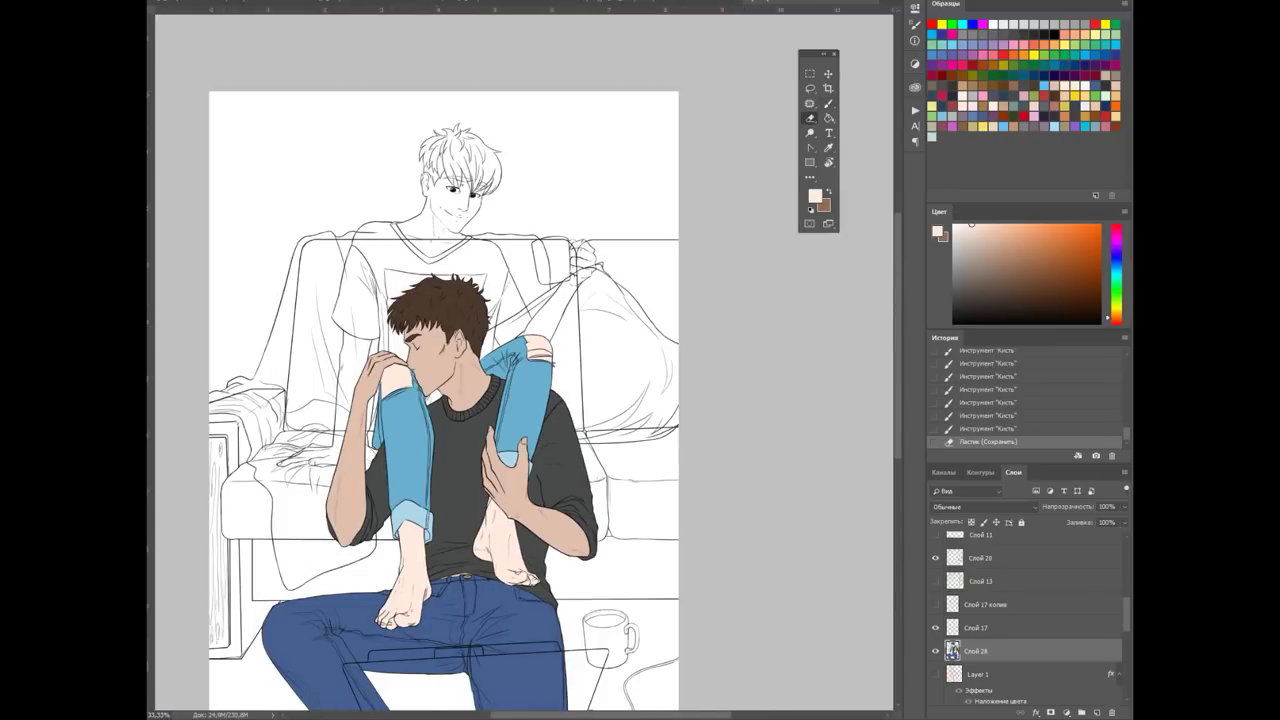
key("ctrl+plus")
Add a new empty layer and set up a black brush for the shirt
key("ctrl+shift+alt+n")
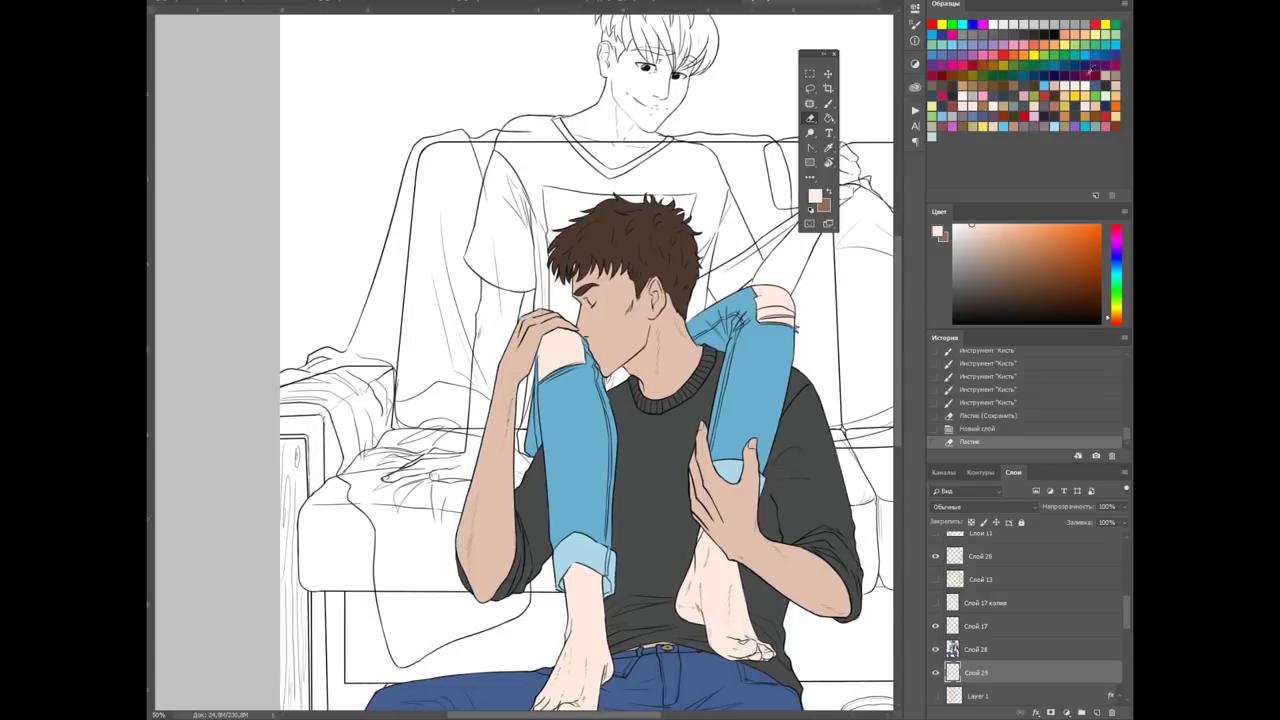
key("d")
key("b")
key("ctrl+plus")
right_click(622, 348)
Paint dark strokes along the back man's shirt edge and sleeve
left_click_drag(532, 278, 560, 455)
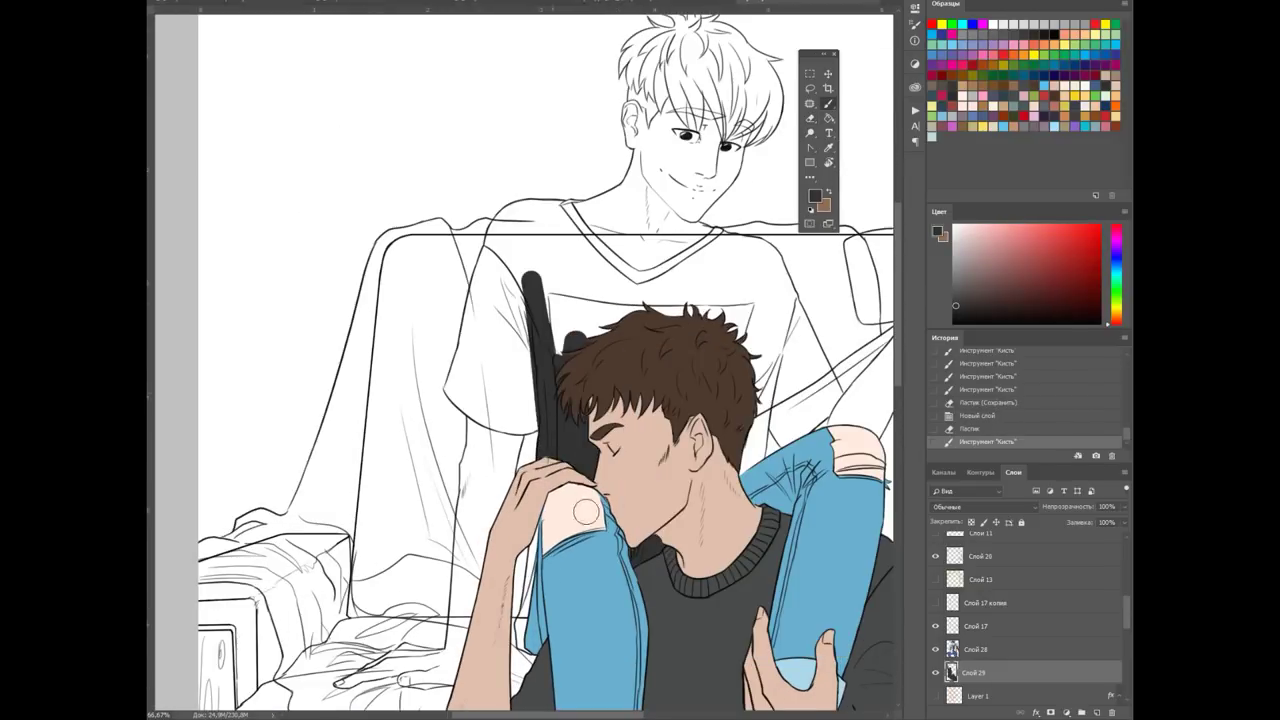
key("ctrl+plus")
right_click(491, 357)
key("Escape")
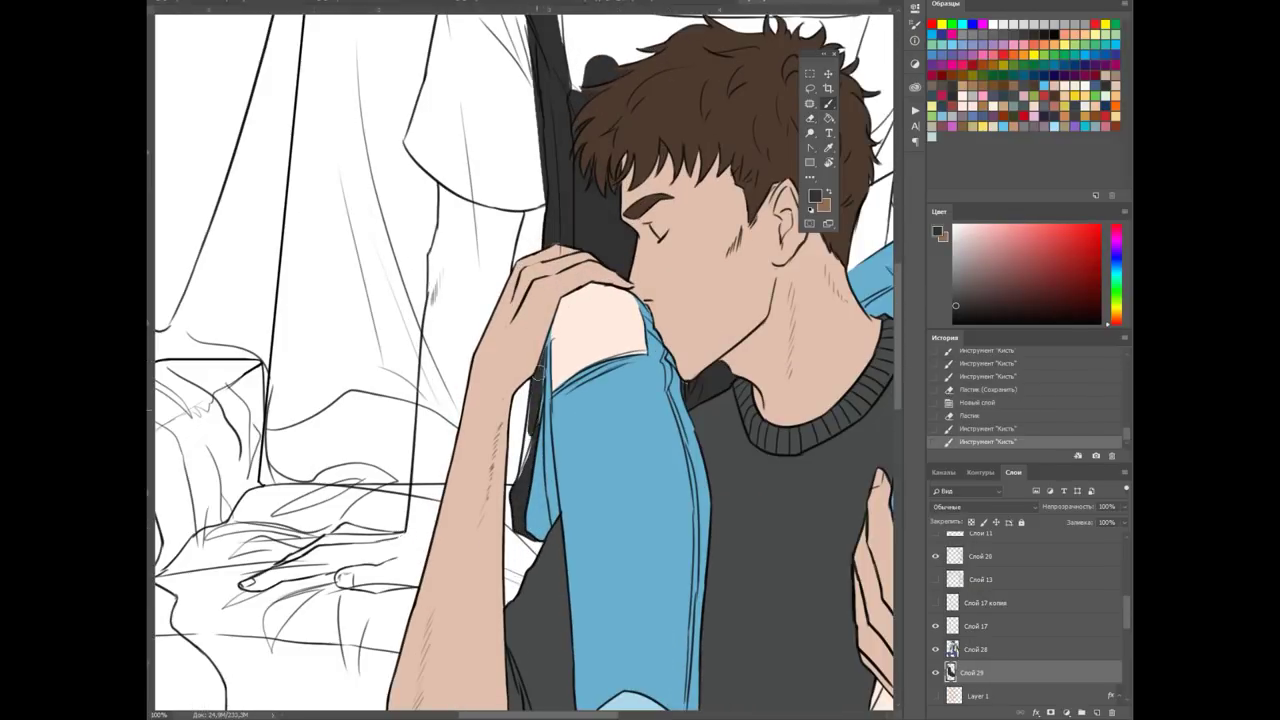
left_click_drag(899, 346, 899, 281)
right_click(510, 402)
key("Escape")
left_click_drag(476, 402, 492, 487)
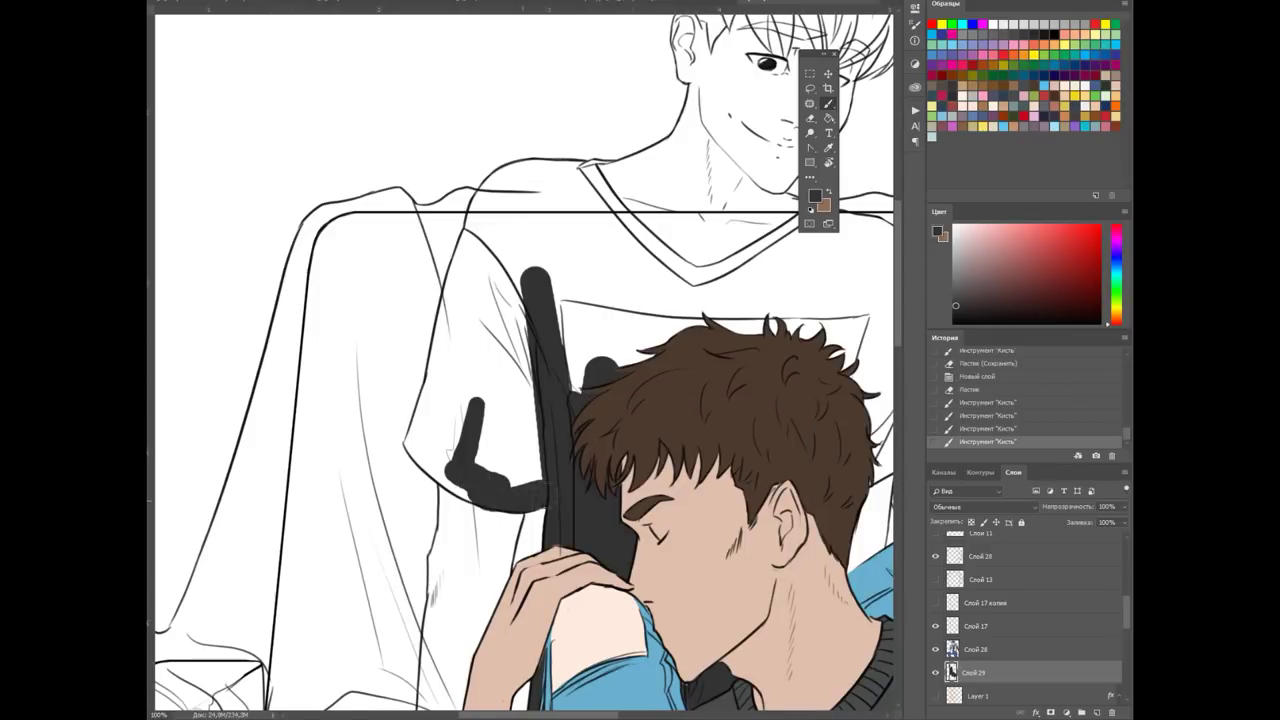
Fill the shirt sleeve dark grey up to its top, covering white gaps
key("ctrl+plus")
left_click_drag(440, 520, 390, 640)
left_click_drag(515, 185, 460, 560)
mouse_move(315, 508)
left_mouse_down()
mouse_move(288, 524)
mouse_move(345, 345)
left_mouse_up()
left_click_drag(330, 415, 405, 150)
left_click_drag(370, 395, 430, 80)
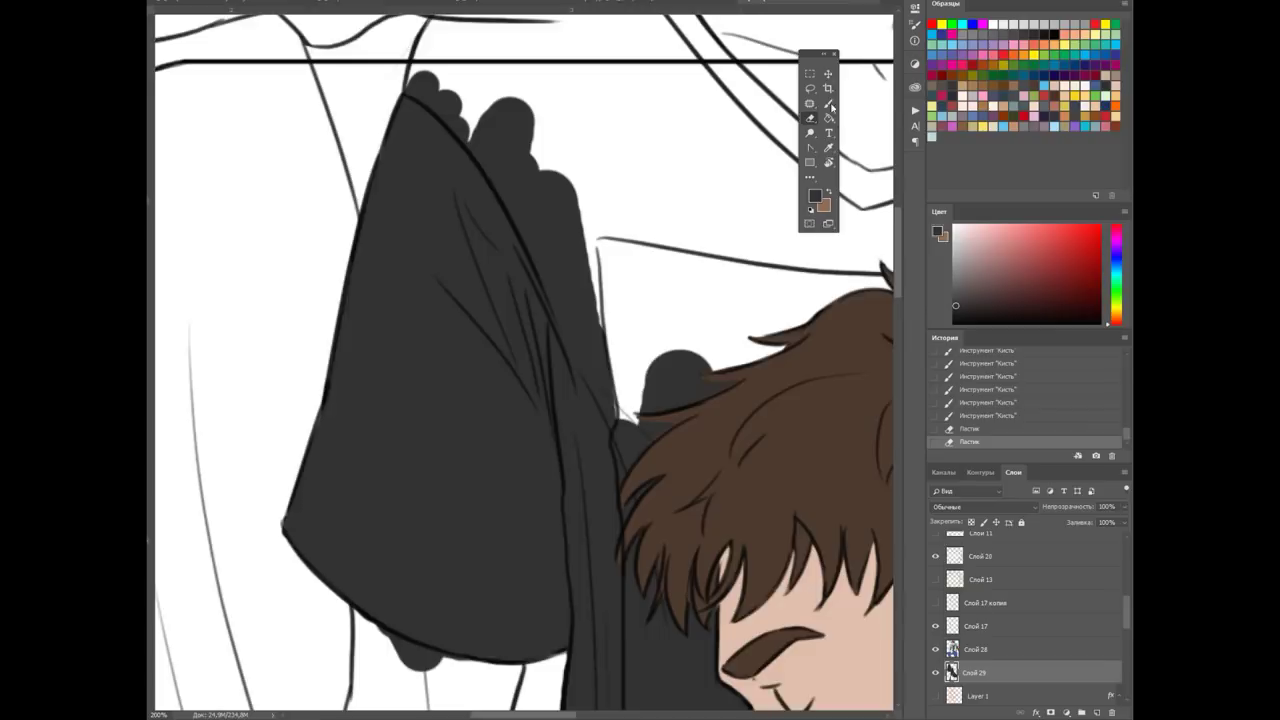
key("ctrl+minus")
key("b")
Fill the shirt body, shoulder edge and gap below the hair with dark grey
left_click_drag(590, 260, 490, 330)
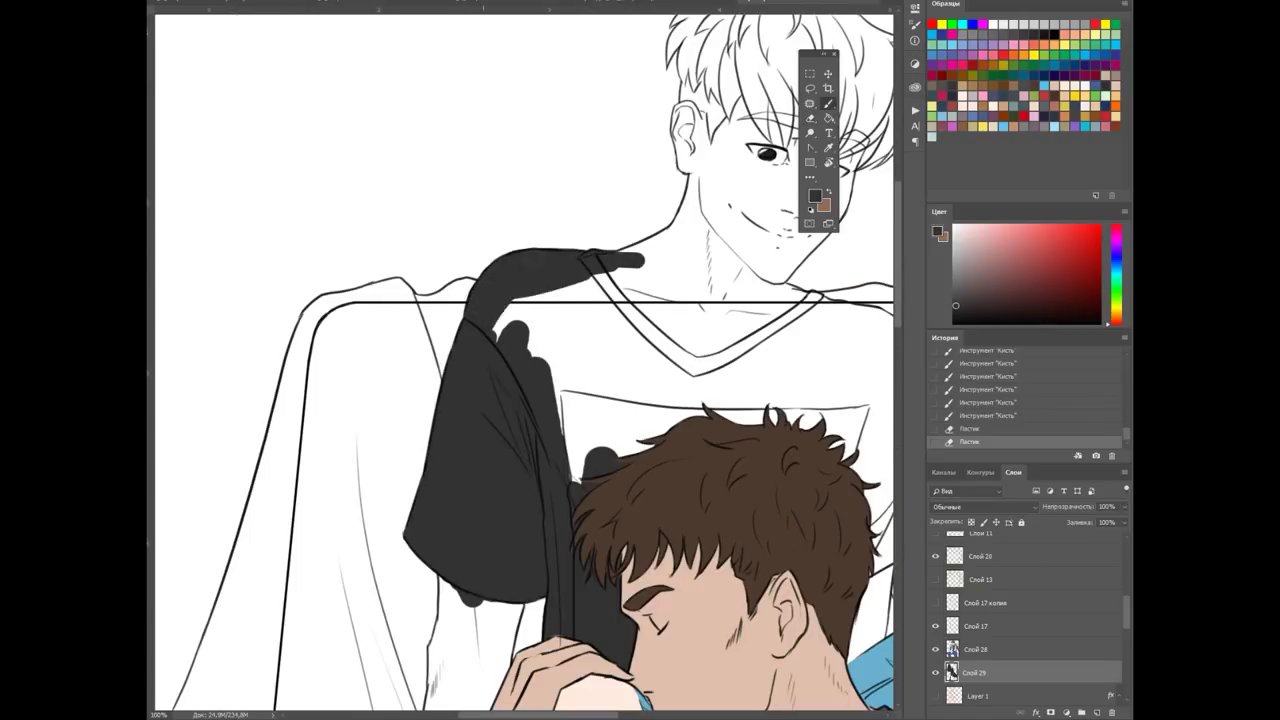
right_click(650, 360)
left_click_drag(600, 320, 780, 450)
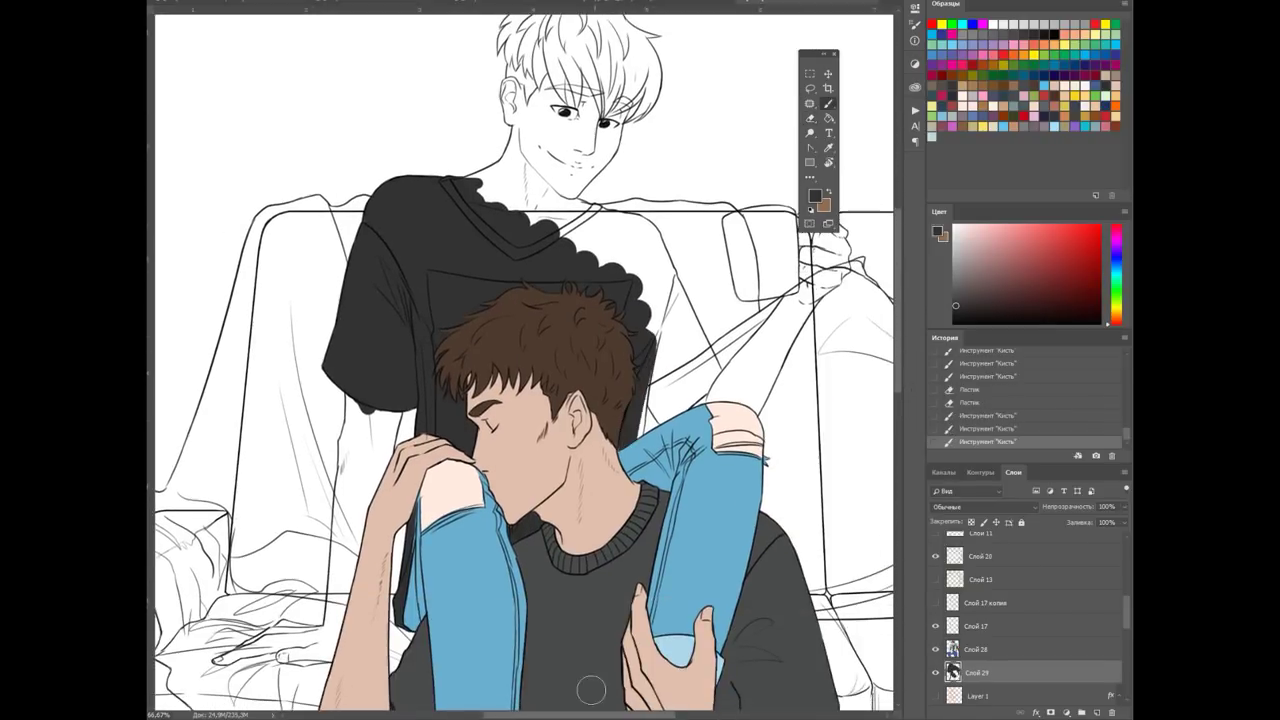
key("ctrl+plus")
key("ctrl+plus")
right_click(524, 324)
key("Escape")
mouse_move(550, 538)
left_mouse_down()
mouse_move(505, 458)
mouse_move(543, 106)
mouse_move(694, 409)
left_mouse_up()
scroll(280, 203, "up", 3)
mouse_move(280, 203)
left_mouse_down()
mouse_move(400, 115)
mouse_move(514, 266)
mouse_move(450, 200)
mouse_move(570, 300)
left_mouse_up()
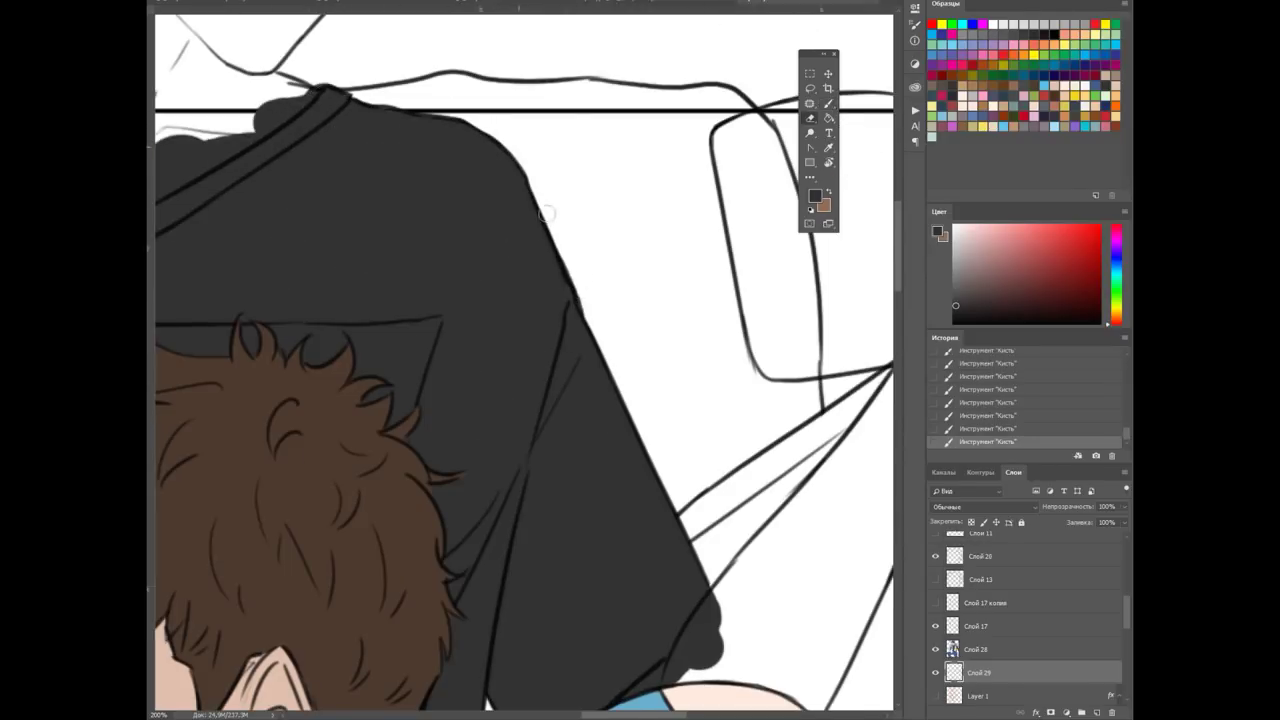
key("ctrl+minus")
key("ctrl+minus")
Paint peach skin over the back man's neck, collar area and V-neck notch
key("ctrl+plus")
key("ctrl+plus")
mouse_move(650, 230)
left_mouse_down()
mouse_move(580, 460)
mouse_move(500, 500)
mouse_move(531, 541)
left_mouse_up()
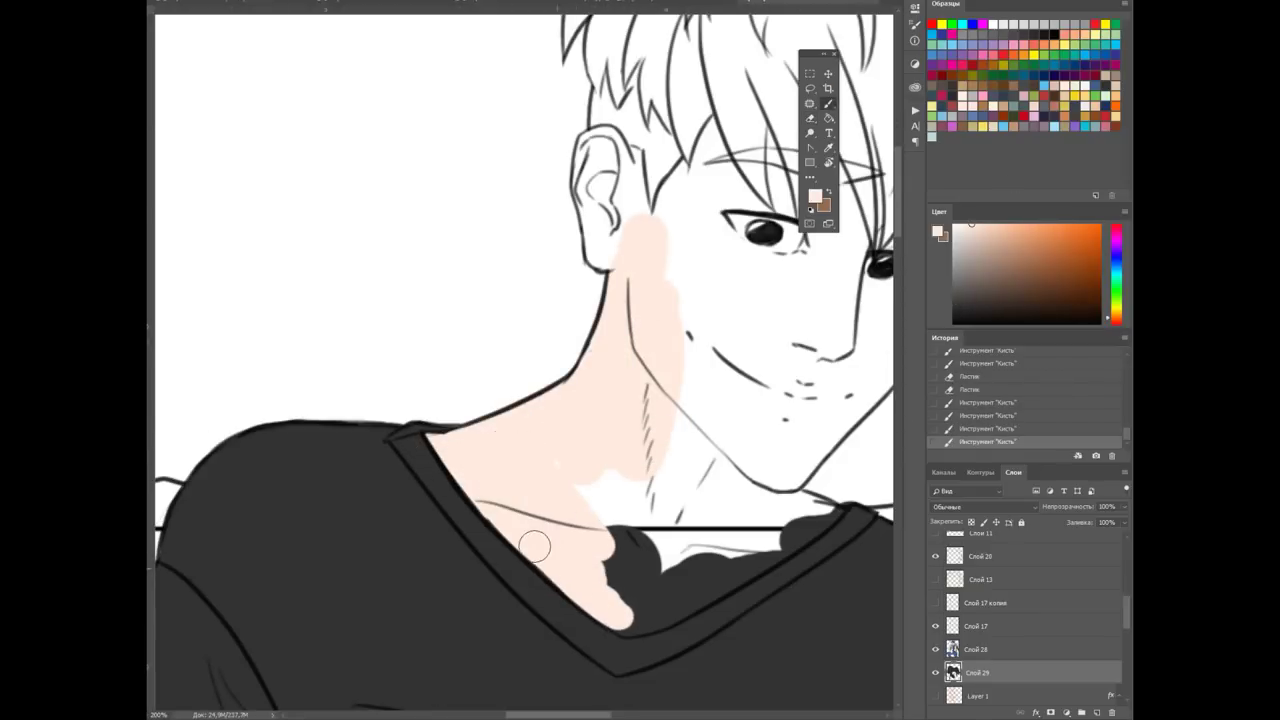
left_click_drag(585, 716, 345, 561)
left_click_drag(360, 320, 500, 400)
left_click_drag(380, 450, 490, 420)
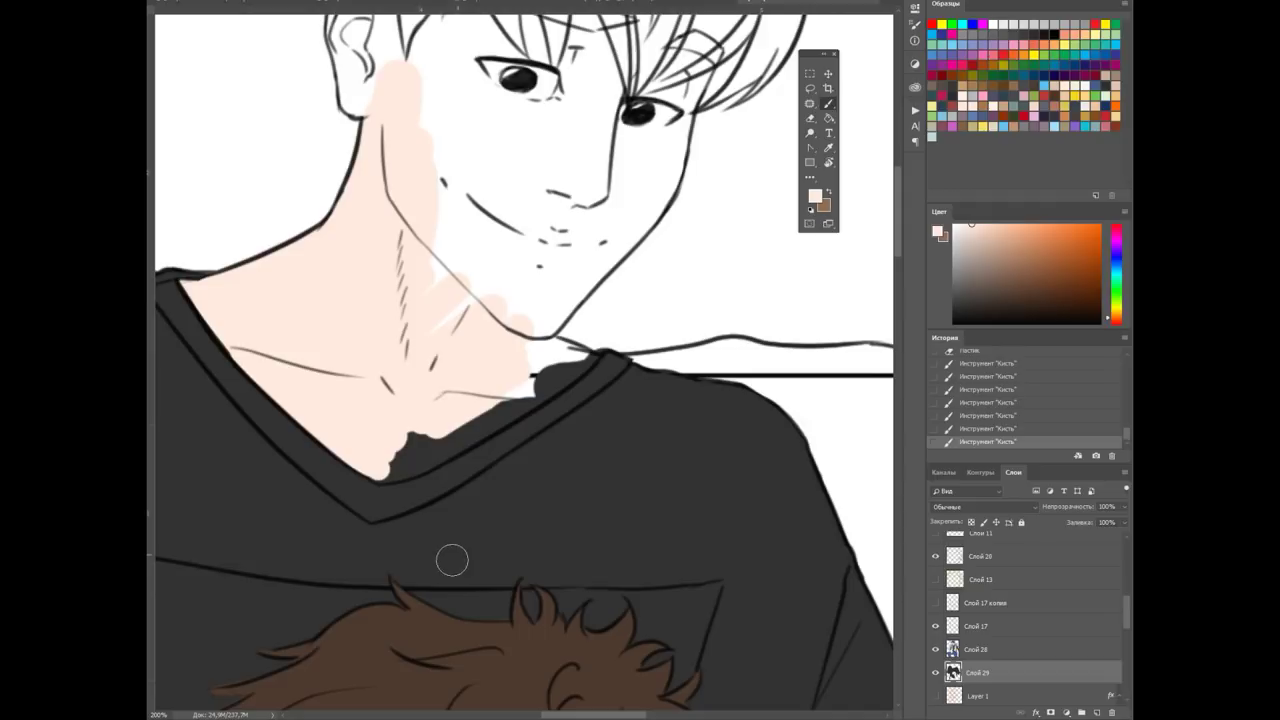
left_click_drag(402, 468, 545, 378)
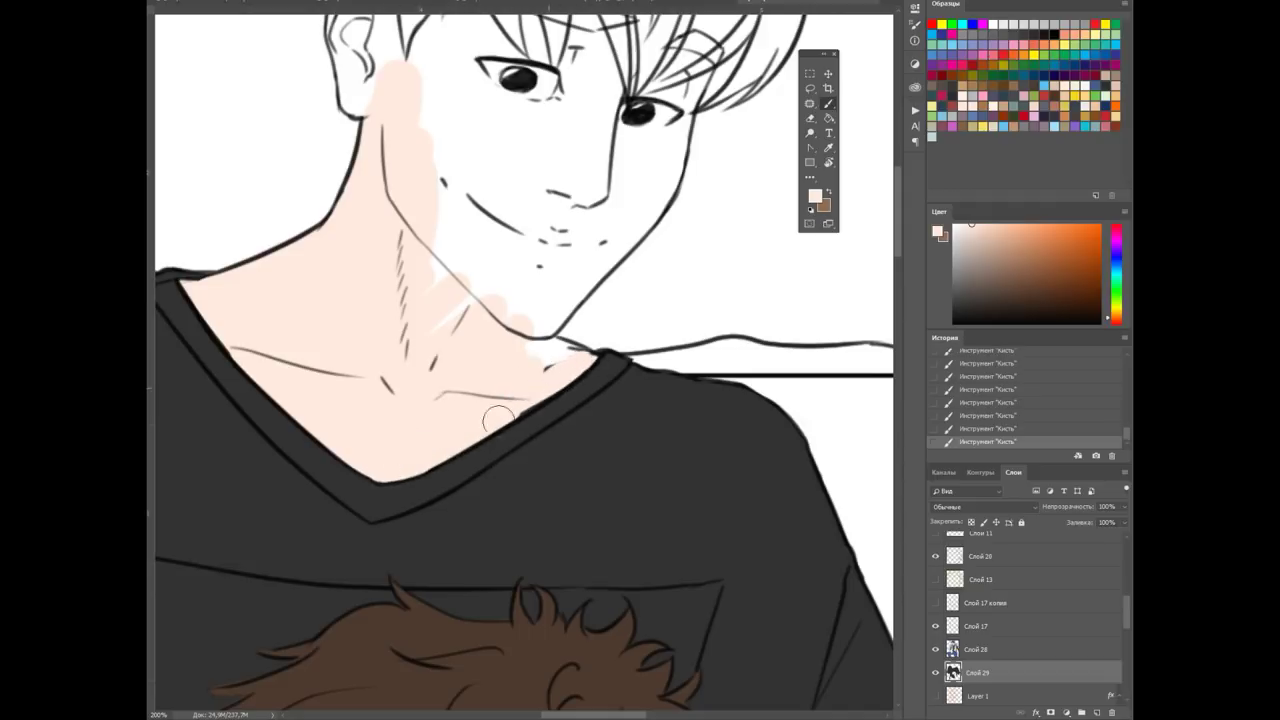
left_click_drag(497, 418, 520, 240)
Fill the chin, cheeks, face and forehead with smooth peach skin tone
left_click_drag(560, 280, 470, 120)
left_click_drag(500, 300, 500, 402)
mouse_move(367, 210)
left_mouse_down()
mouse_move(540, 60)
mouse_move(555, 400)
left_mouse_up()
left_click_drag(580, 330, 650, 300)
left_click_drag(700, 100, 597, 228)
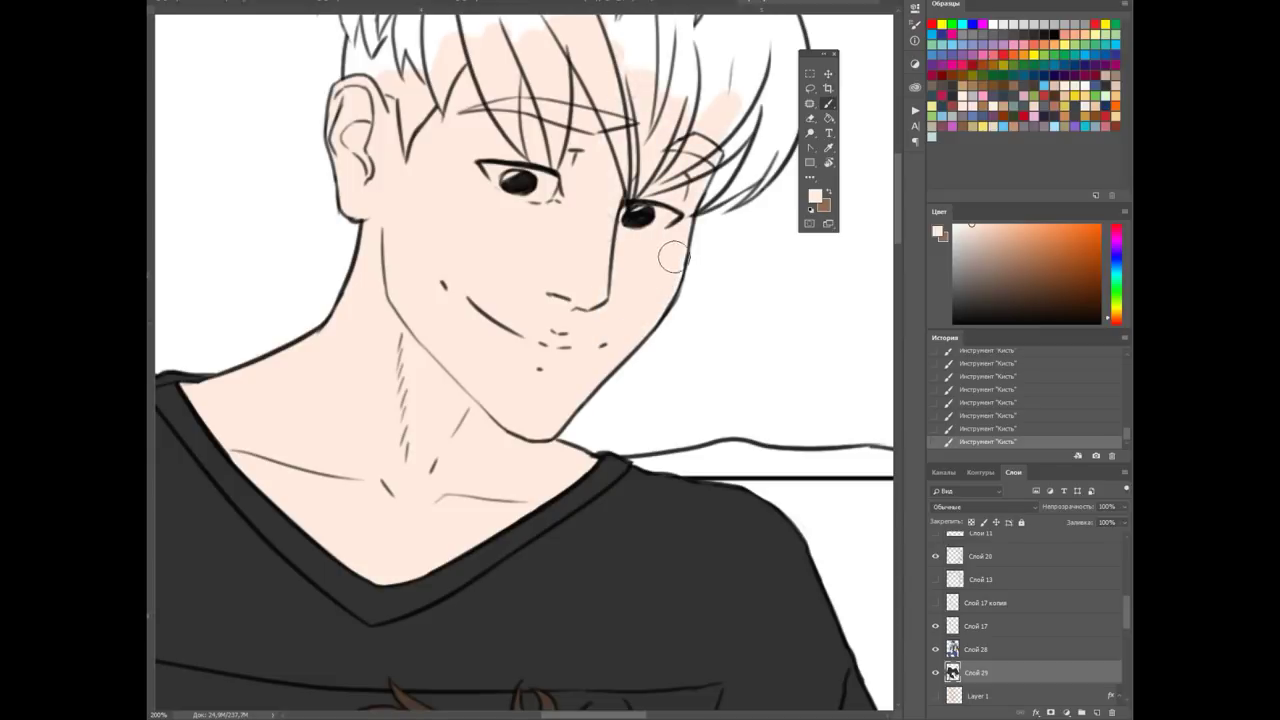
scroll(597, 228, "down", 5)
scroll(560, 420, "up", 5)
Paint peach skin on the arm behind the shoulder and along the upper arm
left_click_drag(440, 660, 500, 446)
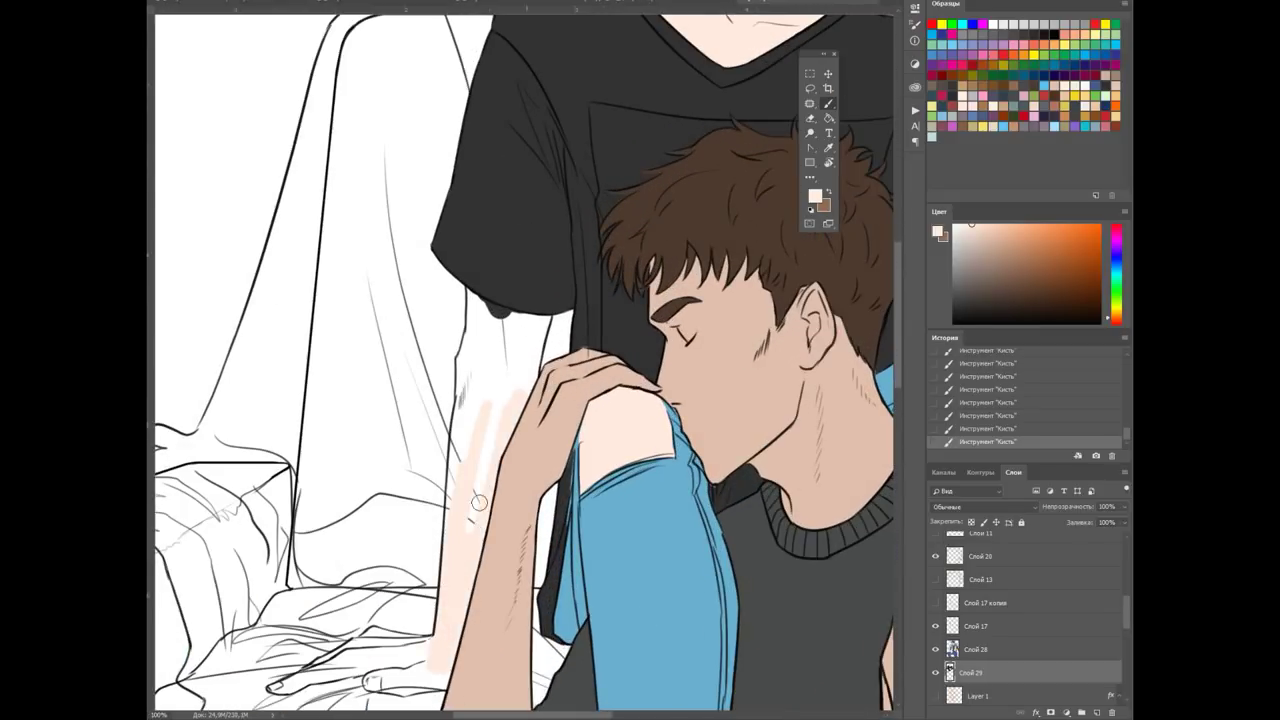
scroll(510, 380, "up", 3)
mouse_move(400, 403)
left_mouse_down()
mouse_move(429, 277)
mouse_move(538, 282)
left_mouse_up()
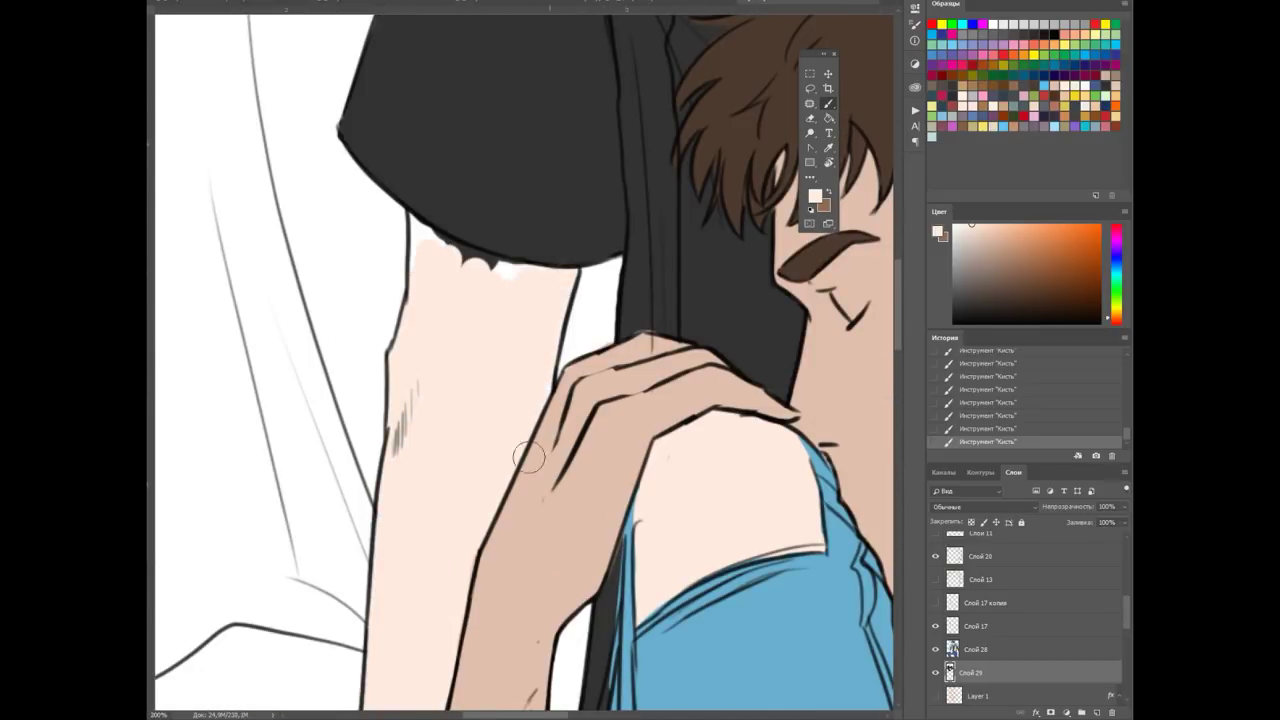
scroll(422, 297, "down", 3)
scroll(291, 289, "up", 3)
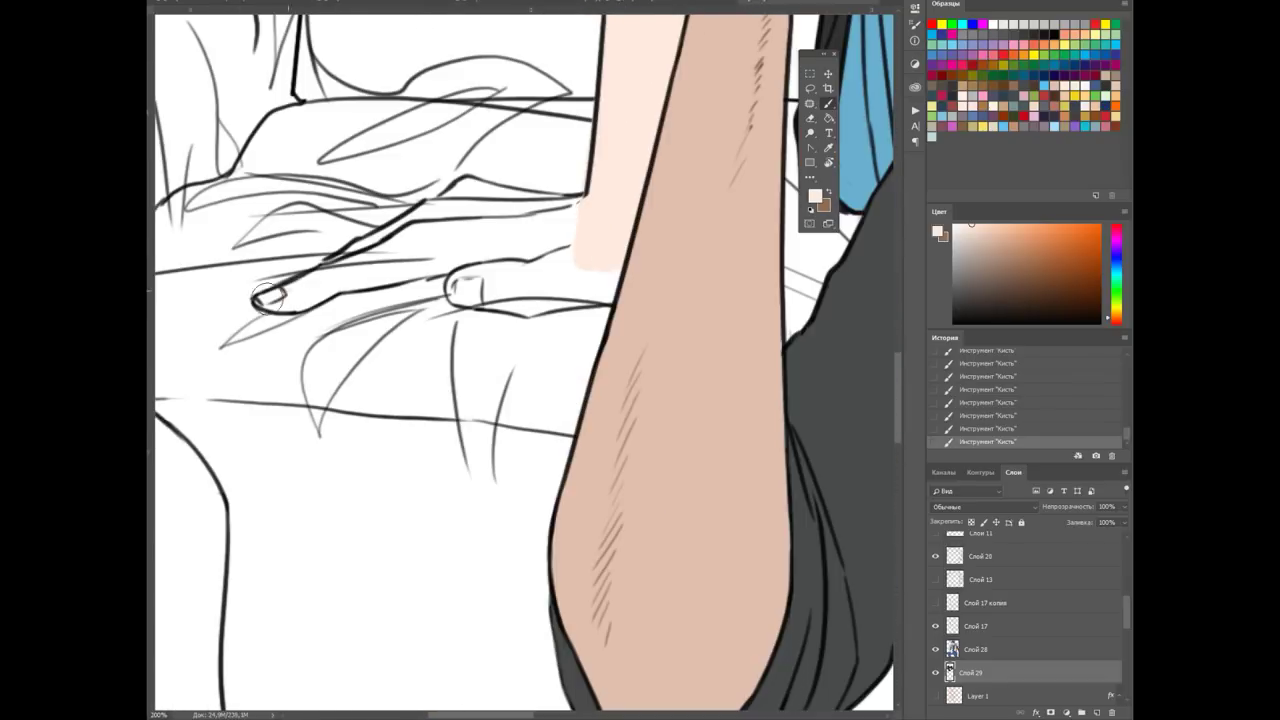
Fill the resting hand, fingers and back of the hand with peach skin
left_click_drag(597, 207, 310, 301)
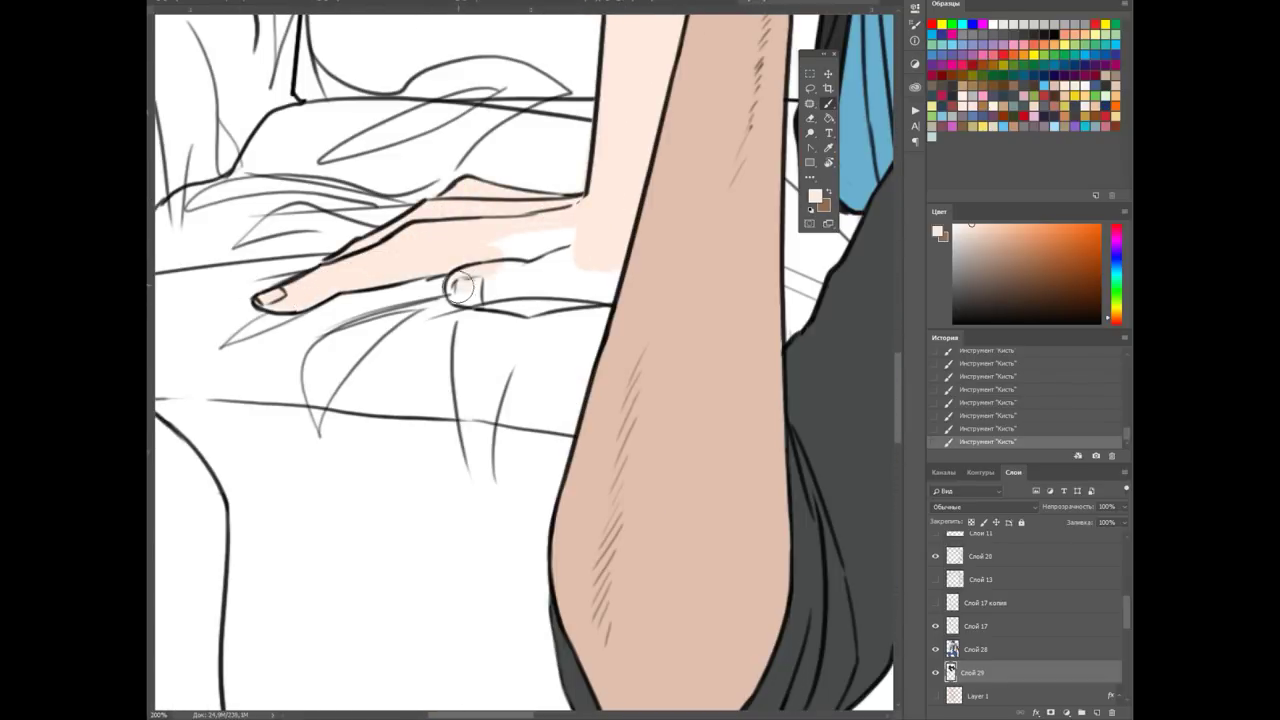
left_click_drag(460, 286, 601, 270)
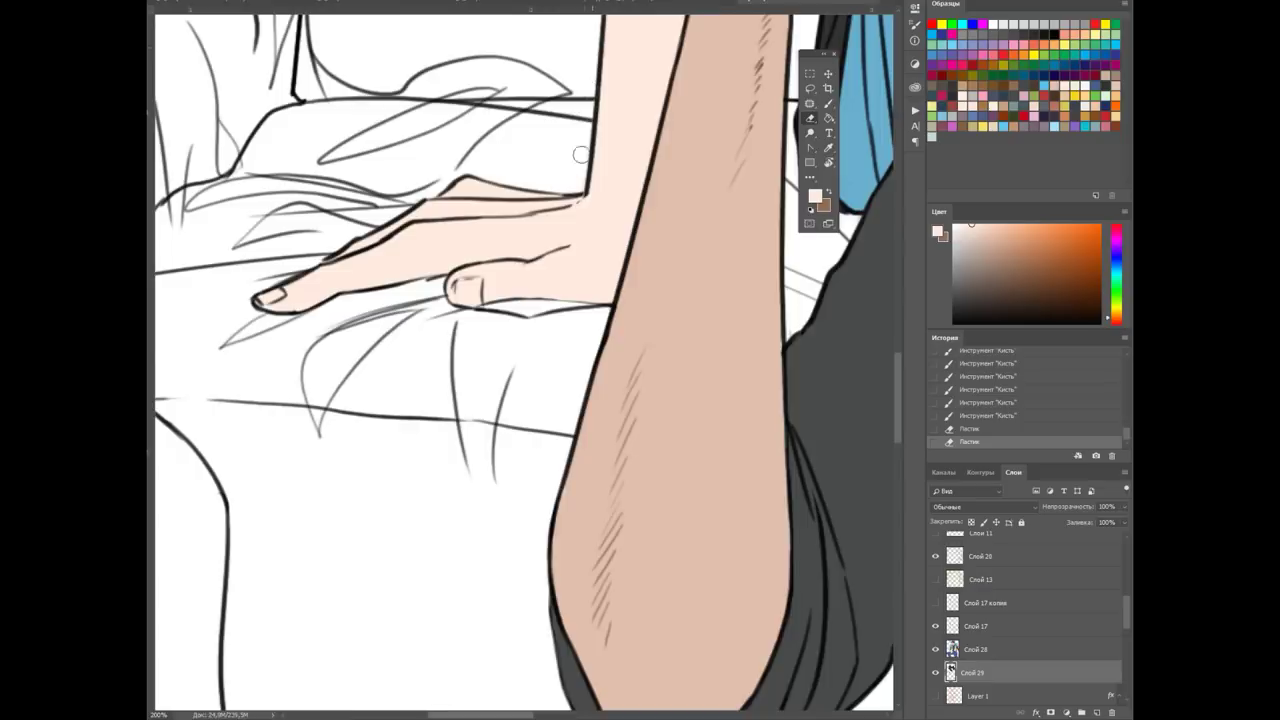
scroll(427, 190, "down", 3)
scroll(284, 238, "up", 2)
scroll(284, 238, "up", 1)
Paint peach skin over the raised forearm, wrist, fist and knuckles
left_click_drag(284, 238, 300, 186)
left_click_drag(255, 290, 377, 209)
scroll(386, 300, "up", 3)
left_click_drag(386, 363, 505, 135)
left_click_drag(440, 275, 389, 477)
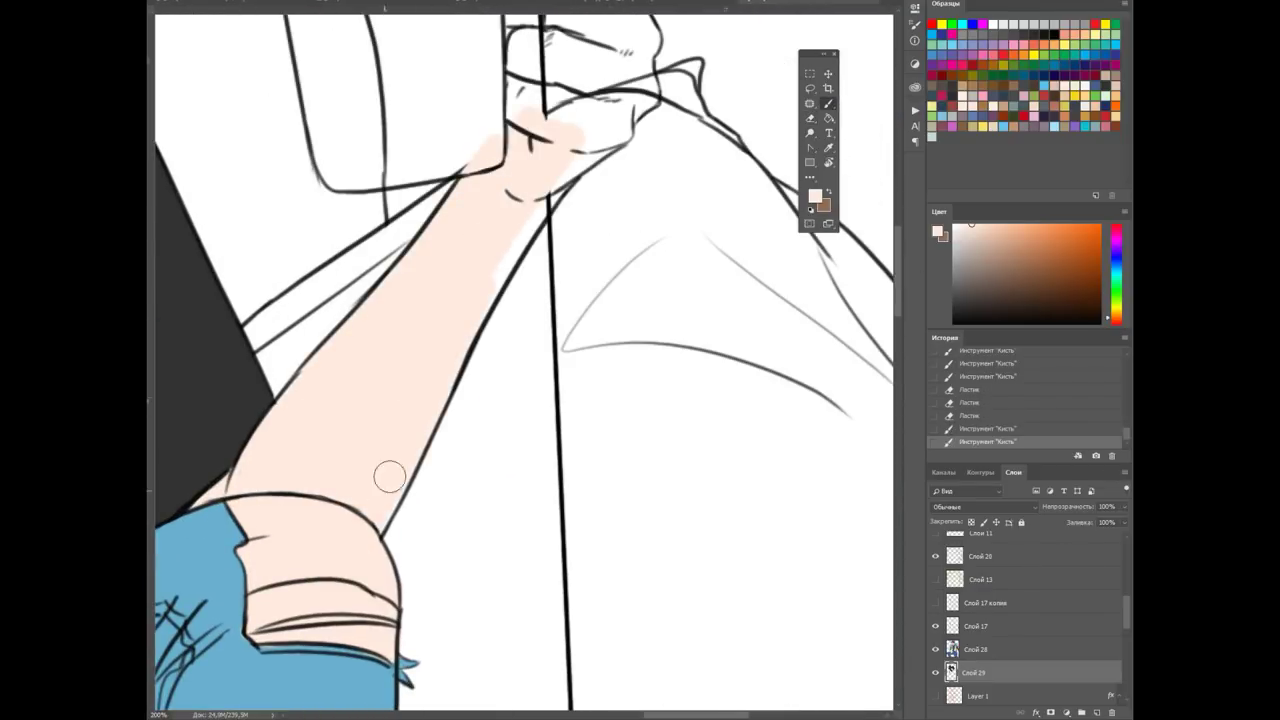
scroll(447, 366, "up", 2)
mouse_move(545, 170)
left_mouse_down()
mouse_move(600, 289)
mouse_move(650, 220)
left_mouse_up()
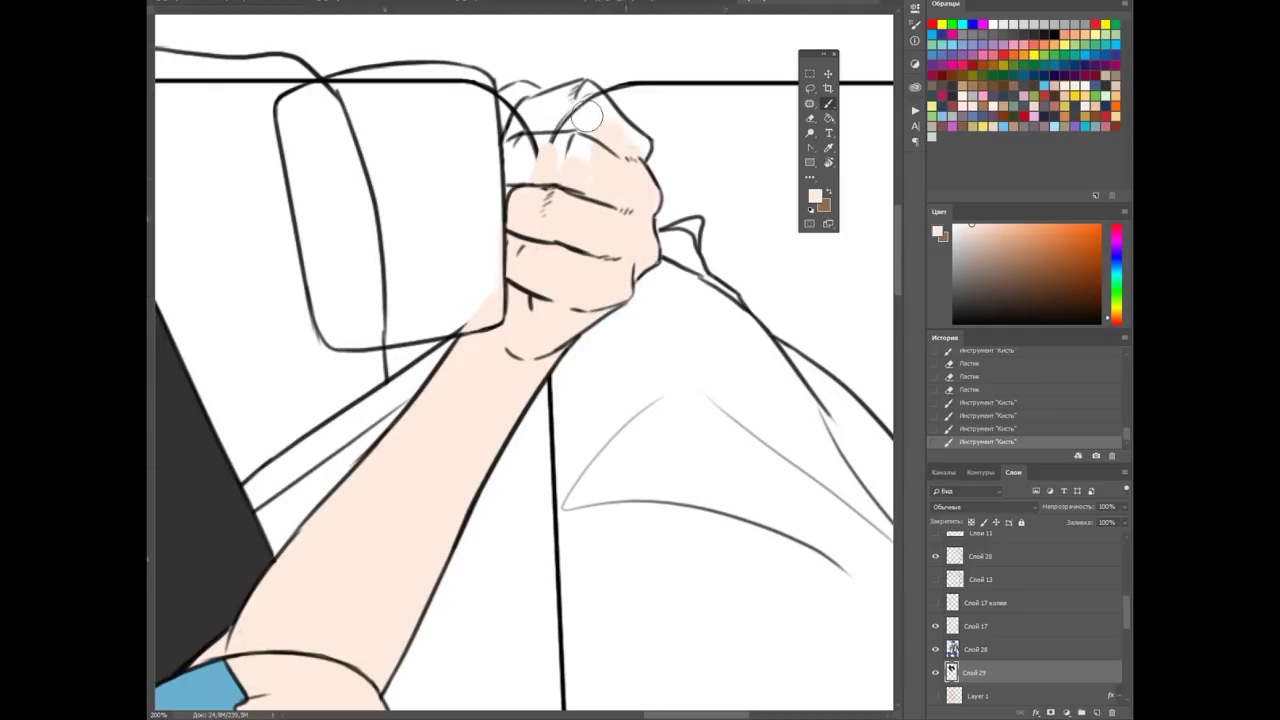
left_click_drag(590, 110, 540, 170)
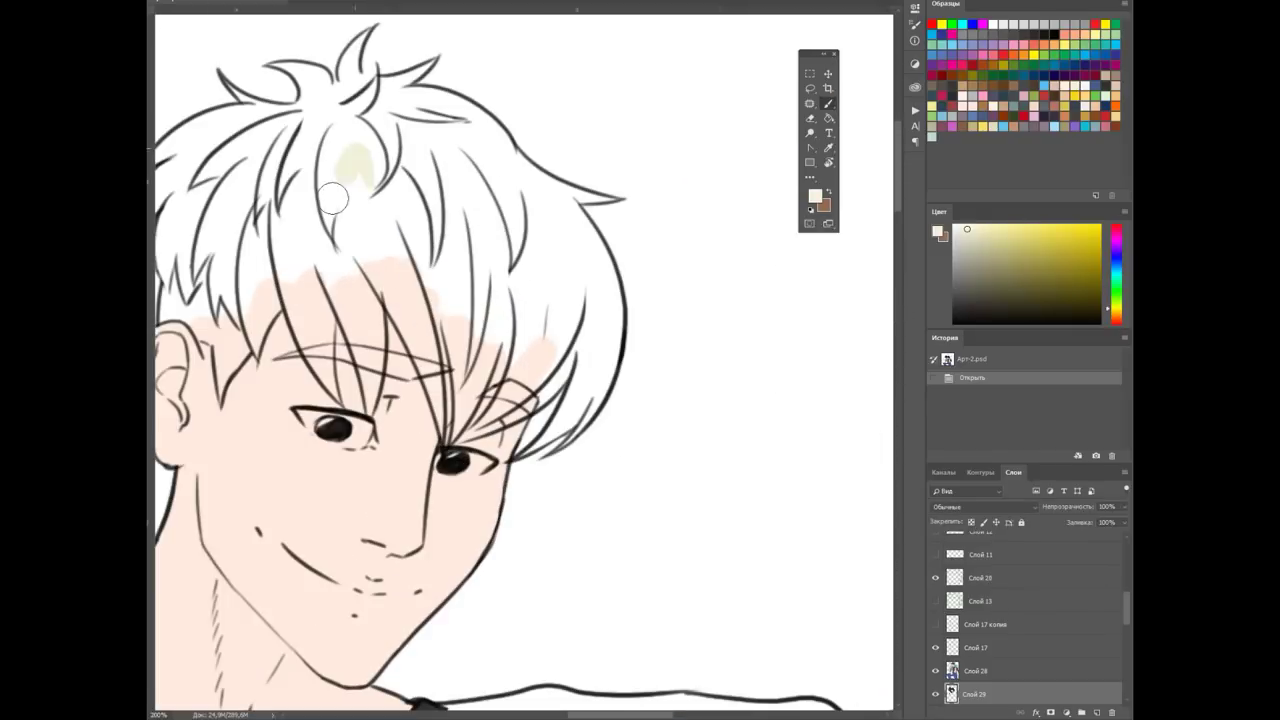
Brush pale cream-yellow over the left hair, crown and remaining white hair, resizing the brush
right_click(505, 285)
left_click_drag(325, 255, 365, 345)
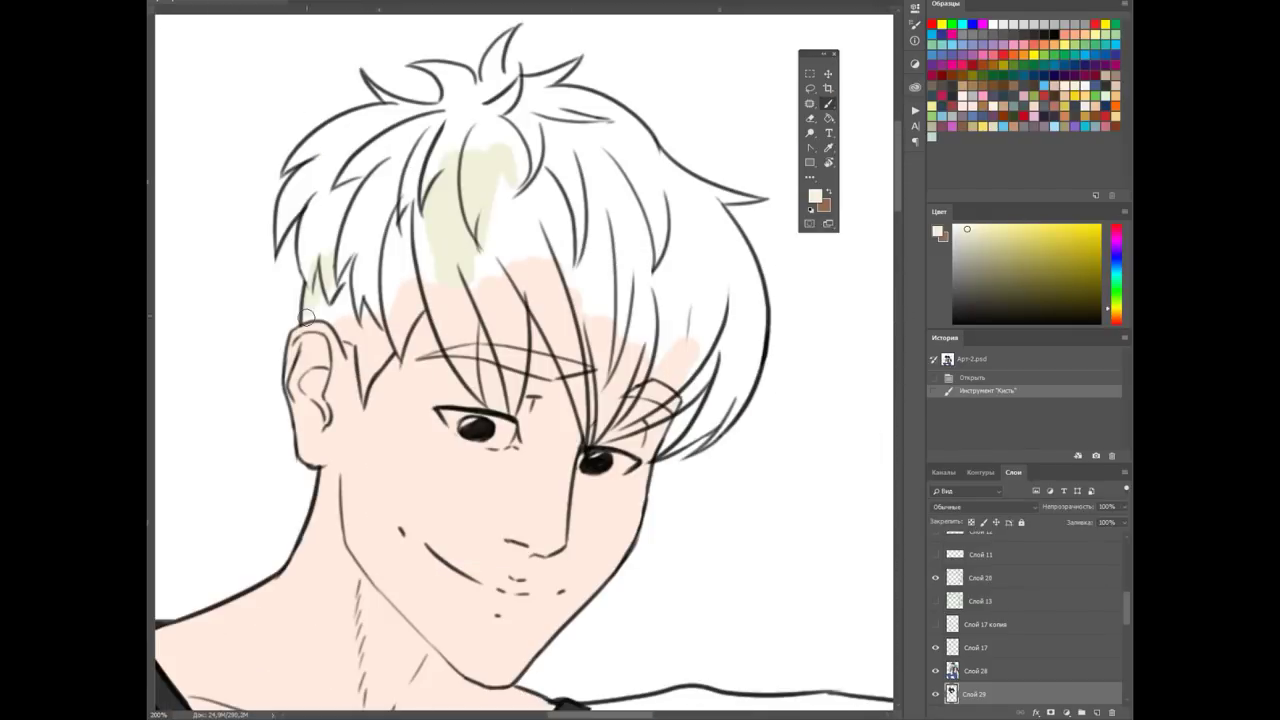
mouse_move(415, 265)
left_mouse_down()
mouse_move(330, 300)
mouse_move(288, 199)
mouse_move(299, 154)
left_mouse_up()
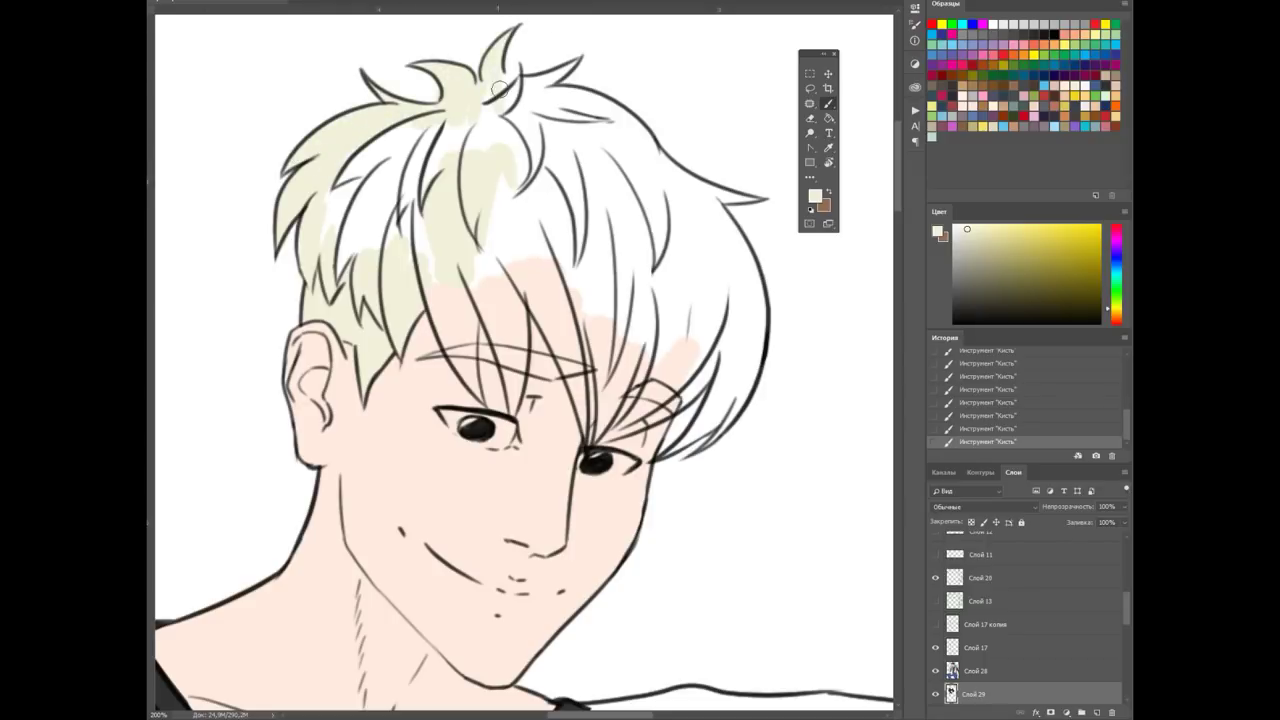
left_click_drag(541, 80, 405, 177)
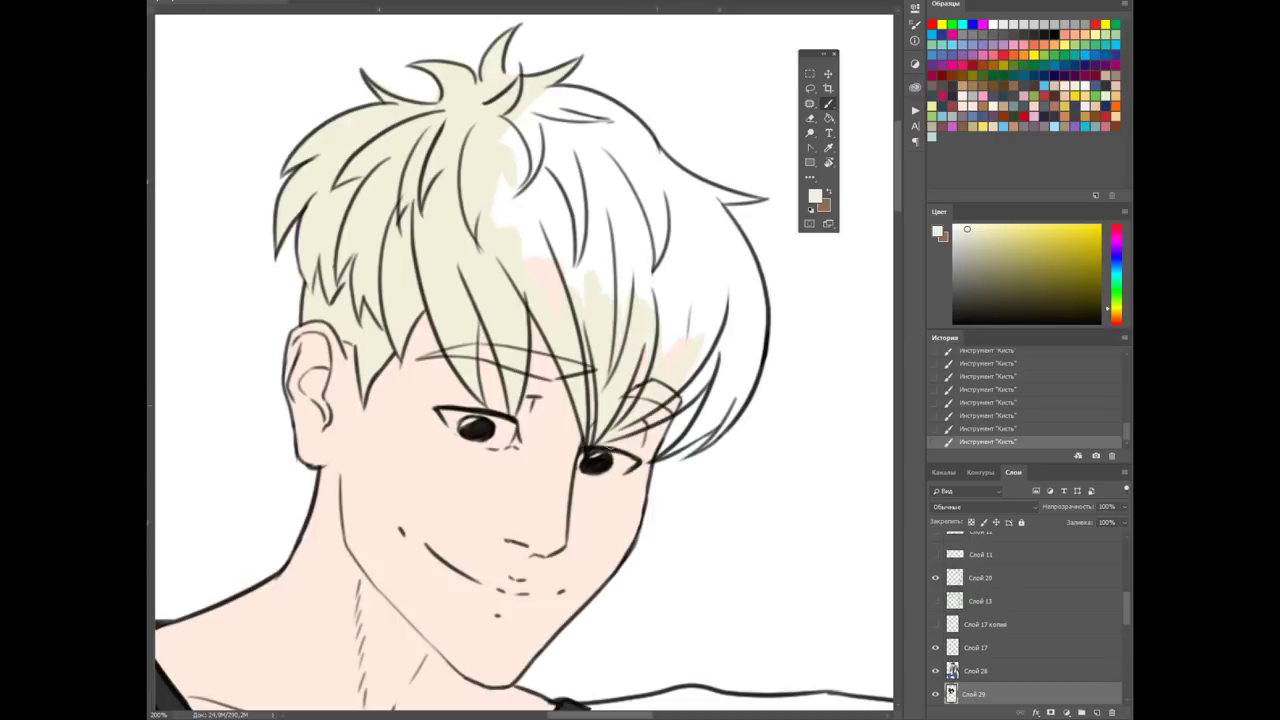
right_click(738, 401)
left_click_drag(590, 290, 530, 110)
mouse_move(560, 160)
left_mouse_down()
mouse_move(571, 129)
mouse_move(605, 177)
mouse_move(725, 265)
left_mouse_up()
right_click(650, 262)
key("Escape")
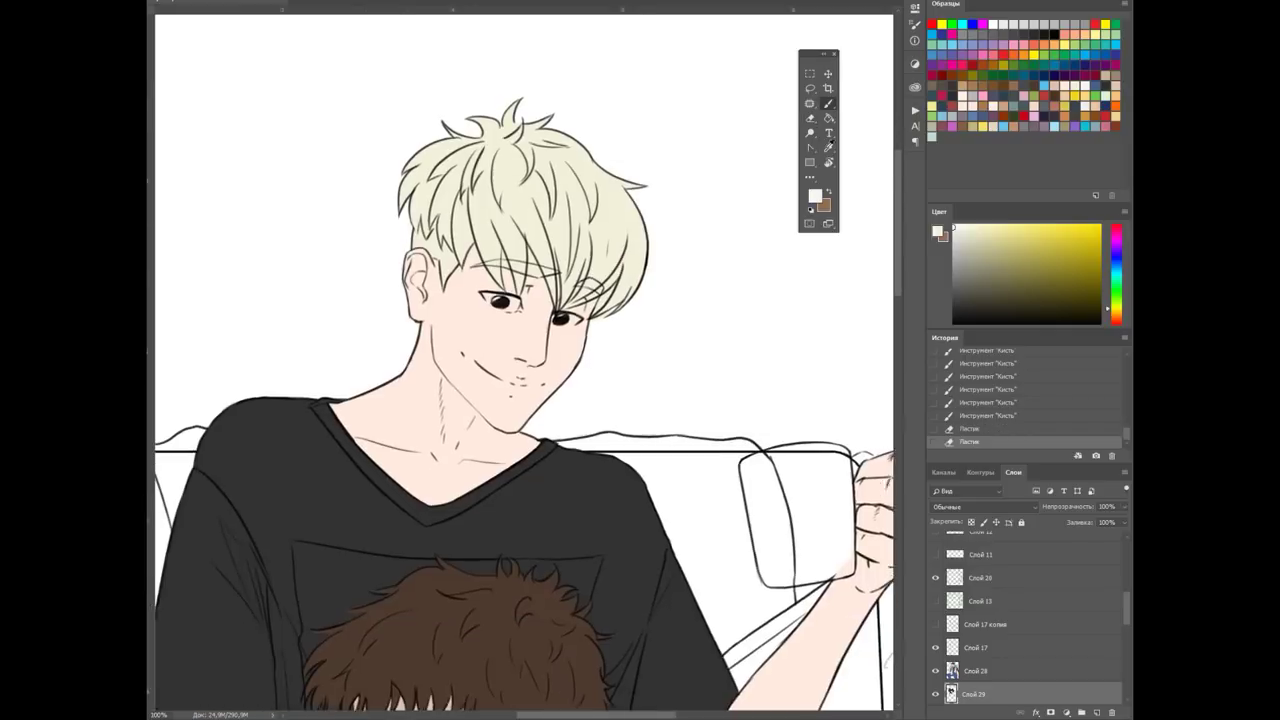
left_click_drag(505, 330, 505, 243)
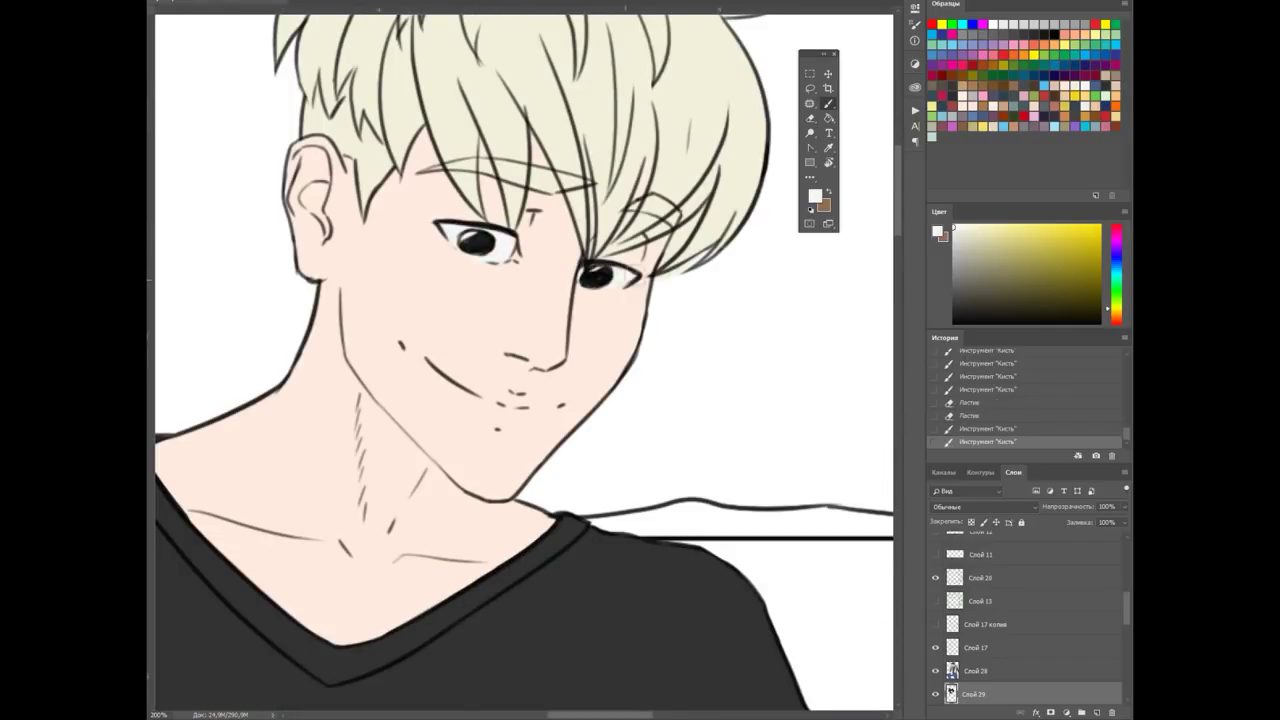
Pick a red swatch and paint the mug in the back man's hand solid red, edges included
key("ctrl+minus")
key("ctrl+minus")
key("ctrl+minus")
key("ctrl+minus")
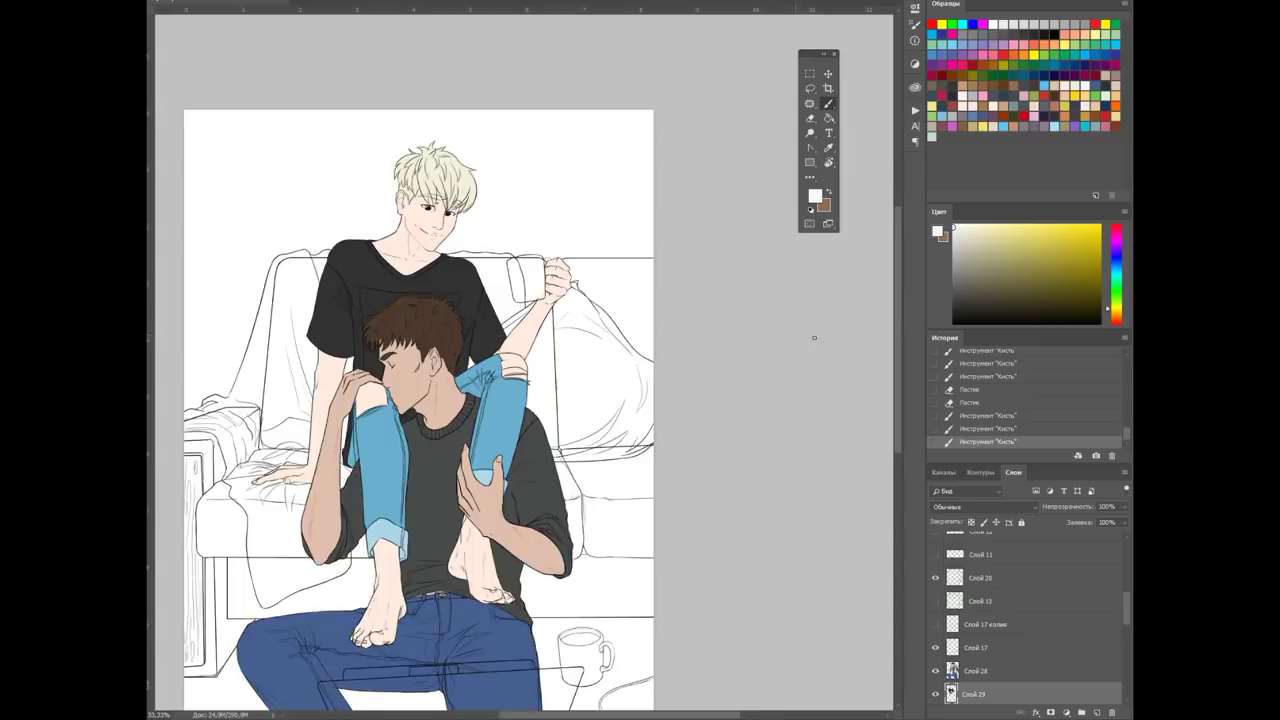
key("ctrl+plus")
key("ctrl+plus")
left_click(1095, 23)
key("ctrl+plus")
left_click_drag(485, 290, 490, 470)
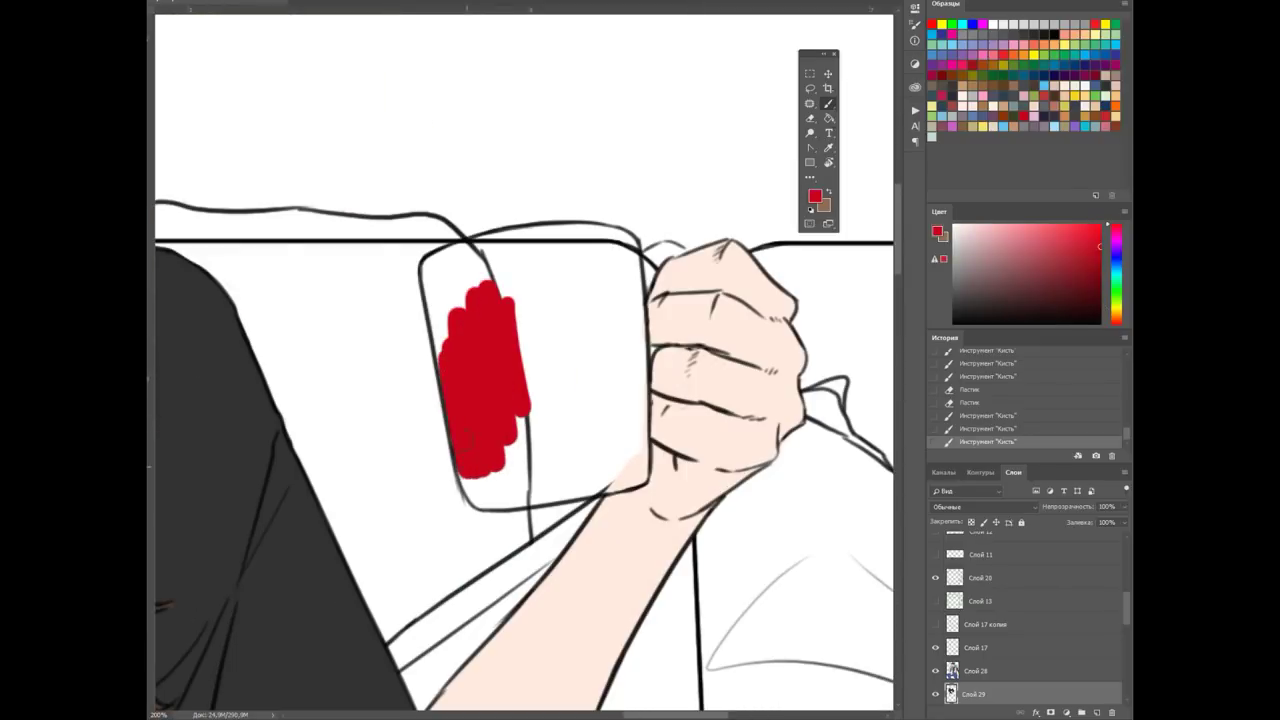
left_click_drag(427, 265, 417, 249)
key("e")
mouse_move(501, 244)
left_mouse_down()
mouse_move(571, 403)
mouse_move(510, 488)
mouse_move(615, 482)
mouse_move(640, 345)
left_mouse_up()
left_click_drag(622, 420, 507, 253)
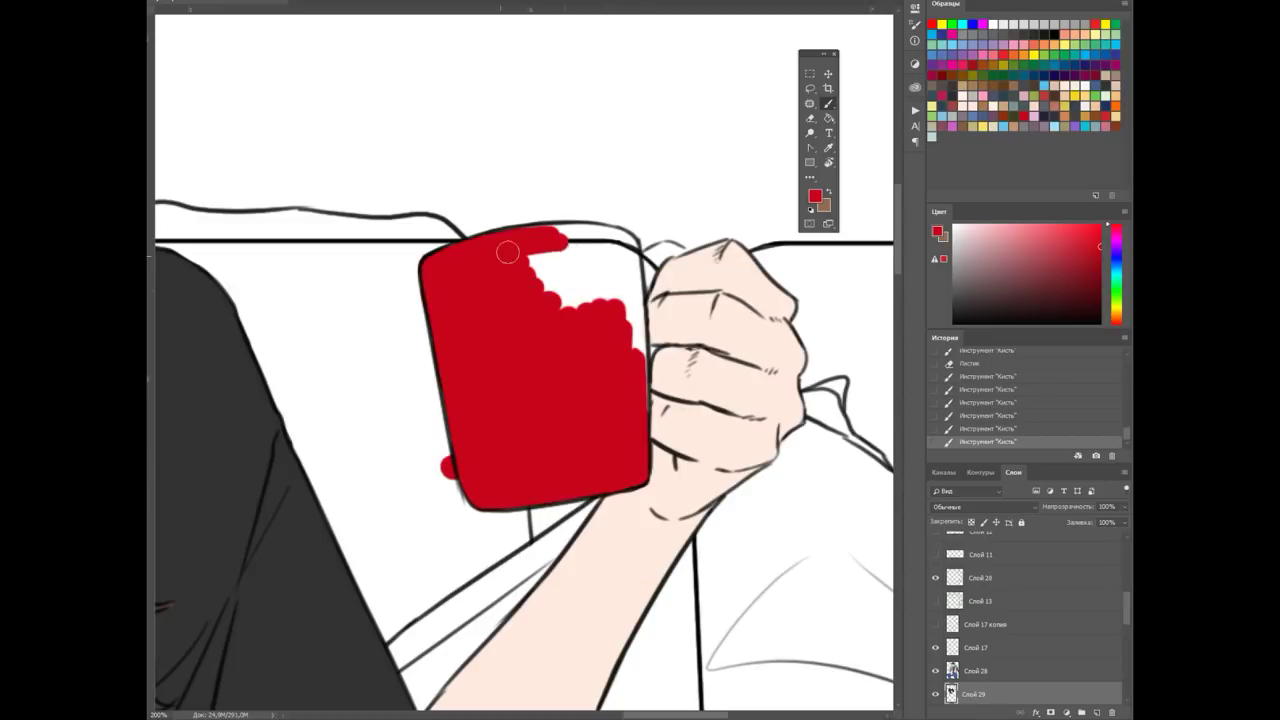
mouse_move(594, 234)
left_mouse_down()
mouse_move(634, 343)
mouse_move(544, 254)
left_mouse_up()
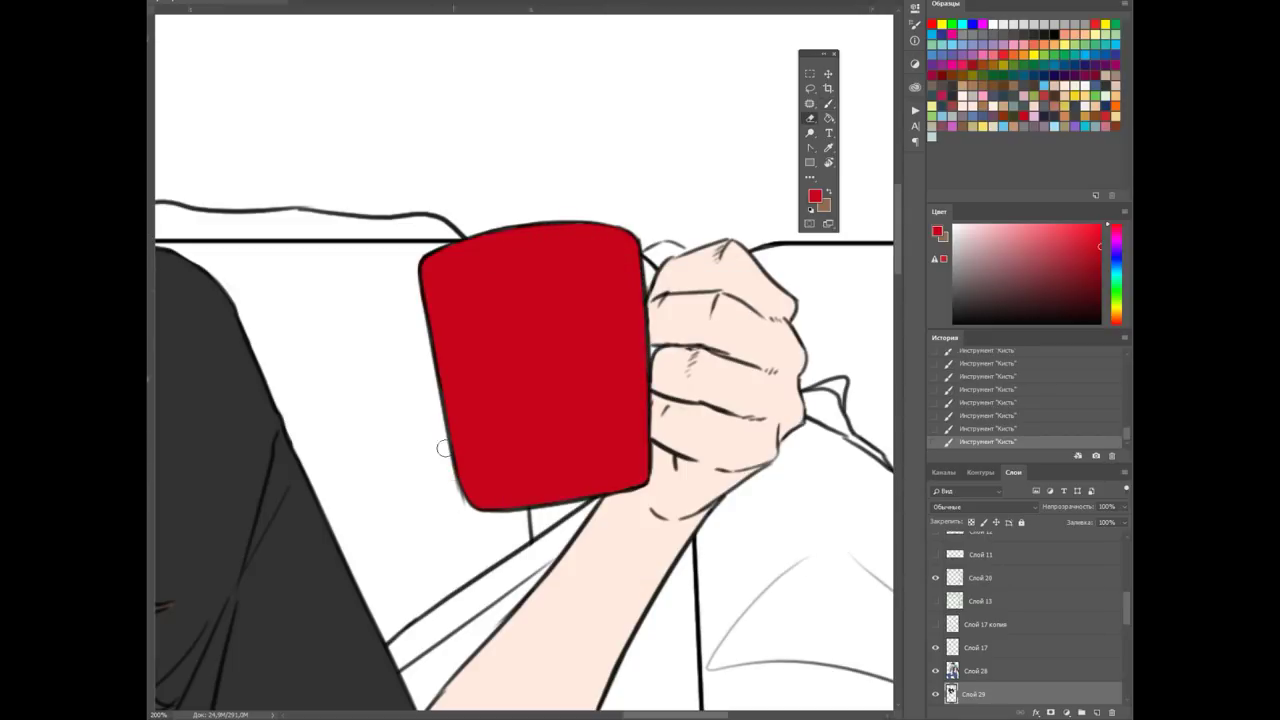
left_click(649, 276)
key("ctrl+minus")
key("ctrl+minus")
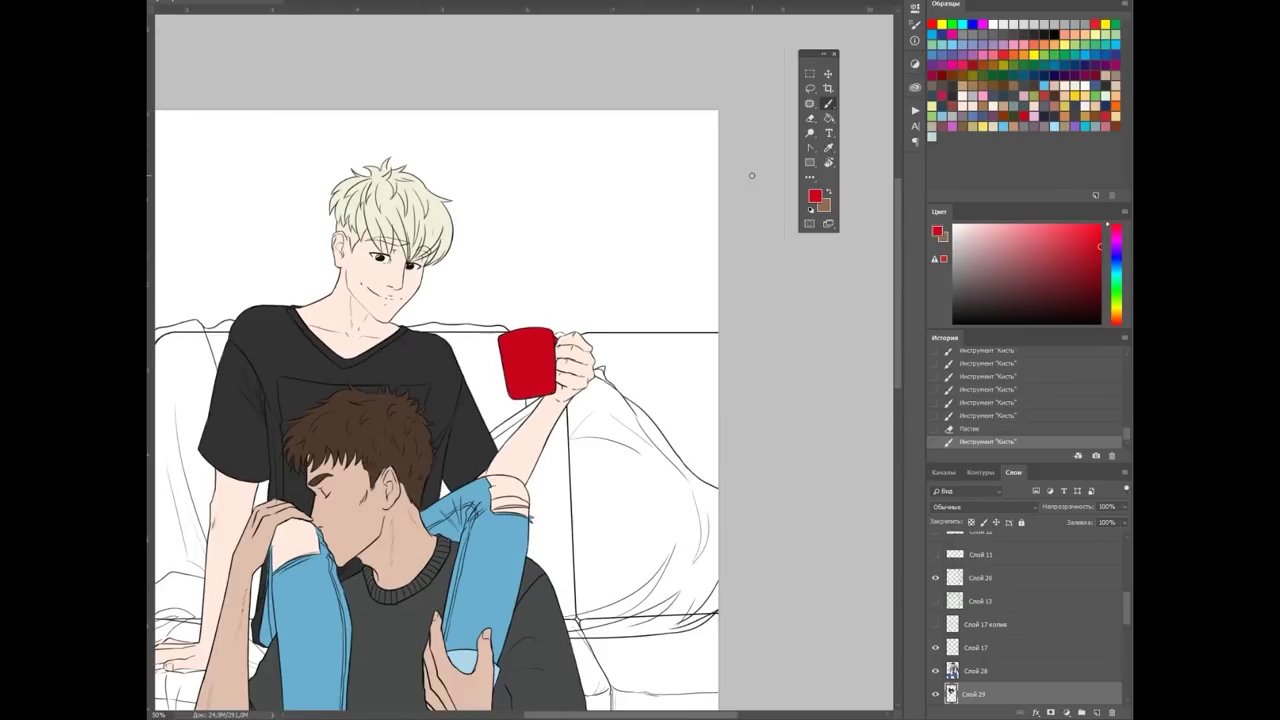
key("ctrl+minus")
On a new layer, paint soft pink blush across both of the blond man's cheeks
key("ctrl+plus")
key("ctrl+plus")
key("ctrl+shift+alt+n")
right_click(564, 365)
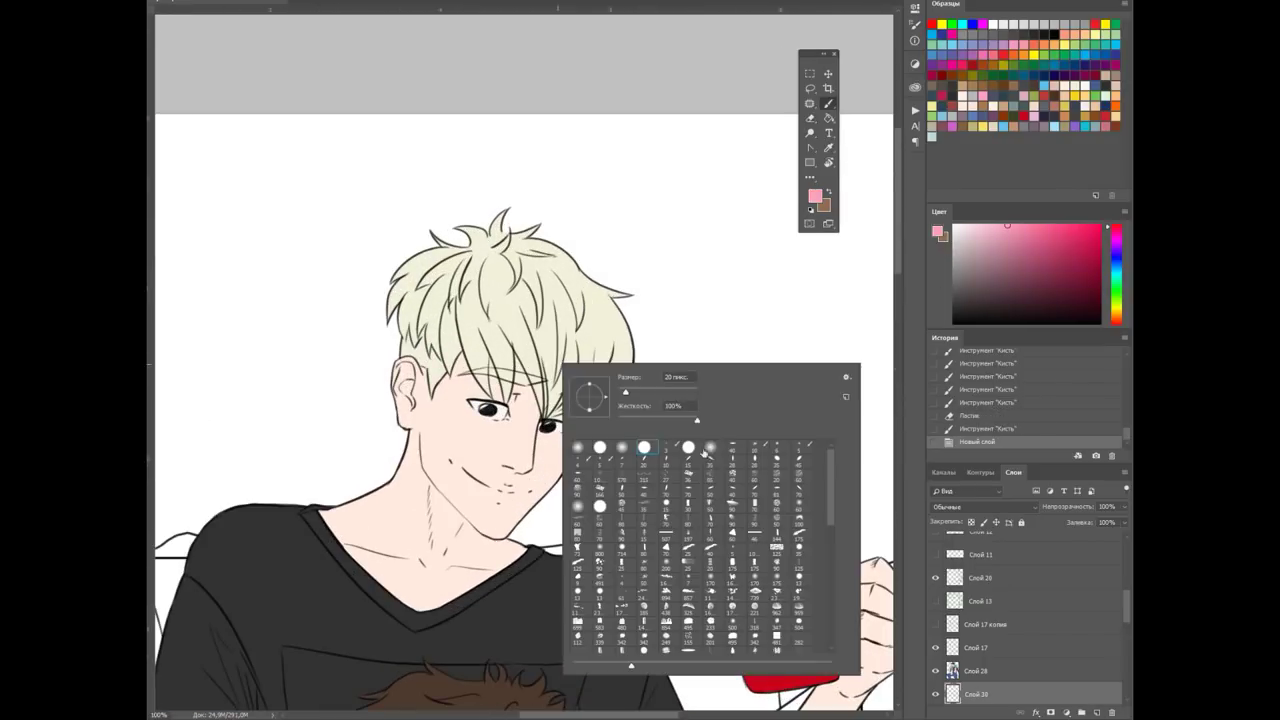
key("Return")
mouse_move(425, 415)
left_mouse_down()
mouse_move(470, 445)
mouse_move(595, 475)
left_mouse_up()
Erase the excess blush near the jaw and collar with a resized eraser
key("ctrl+plus")
key("e")
mouse_move(655, 340)
left_mouse_down()
mouse_move(620, 418)
mouse_move(675, 410)
left_mouse_up()
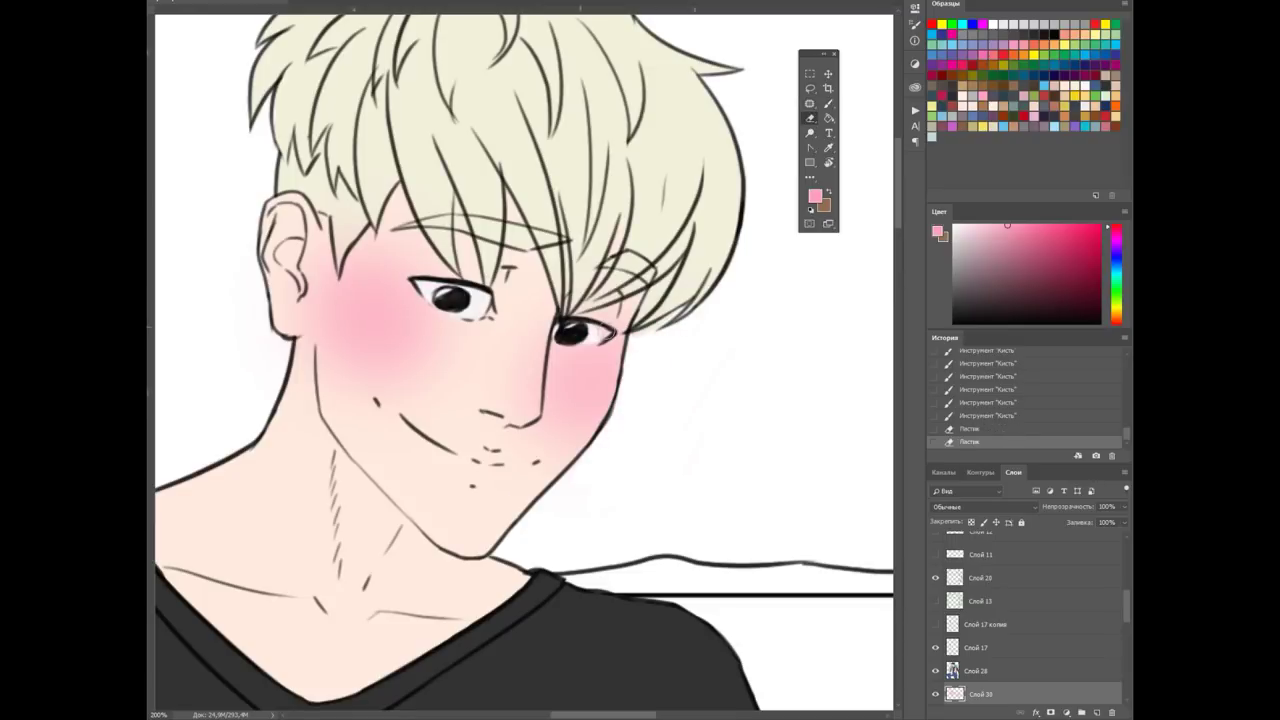
right_click(644, 342)
key("Return")
key("ctrl+minus")
right_click(557, 420)
key("Return")
left_click_drag(583, 523, 535, 490)
Save the document and make the hidden wall, sofa and blanket colour layers visible
key("ctrl+s")
key("ctrl+0")
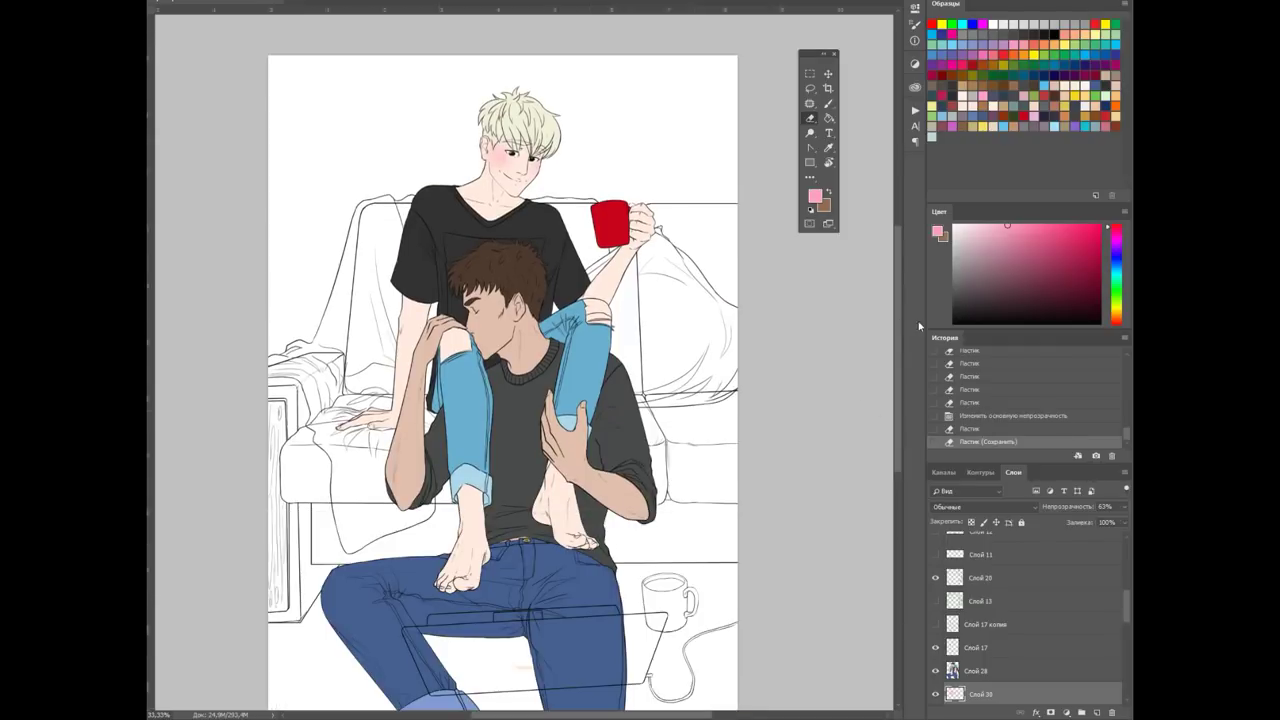
scroll(1030, 620, "down", 3)
left_click_drag(935, 692, 935, 533)
Show the green pillow layer and paint a brown floor under the figures on the background layer
left_click(935, 599)
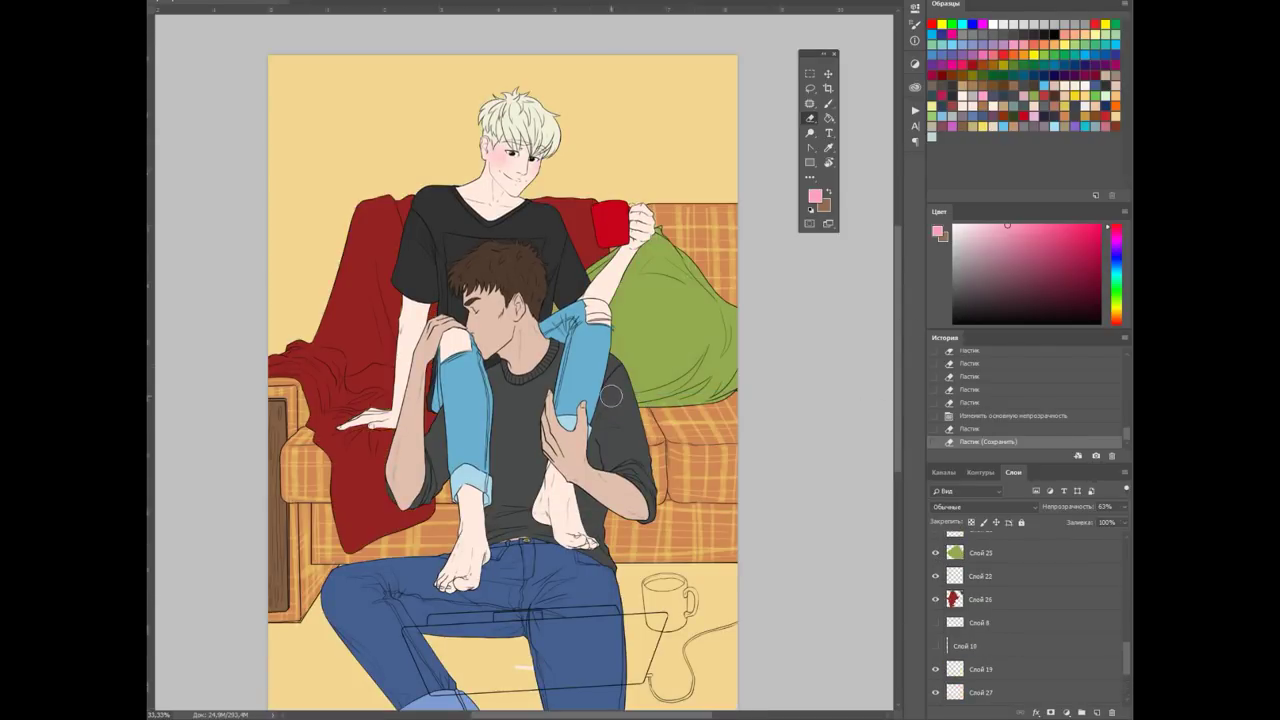
scroll(1030, 620, "down", 2)
left_click(976, 624)
left_click(828, 103)
right_click(476, 505)
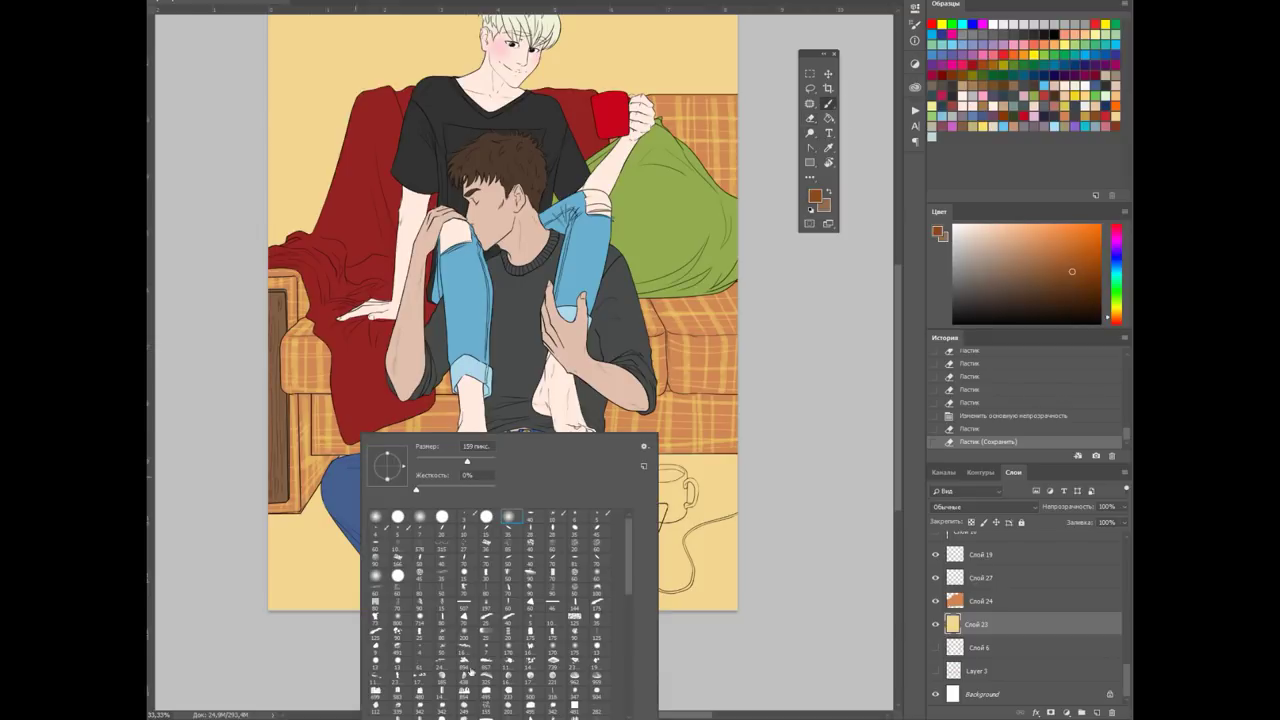
key("Escape")
left_click_drag(290, 590, 720, 585)
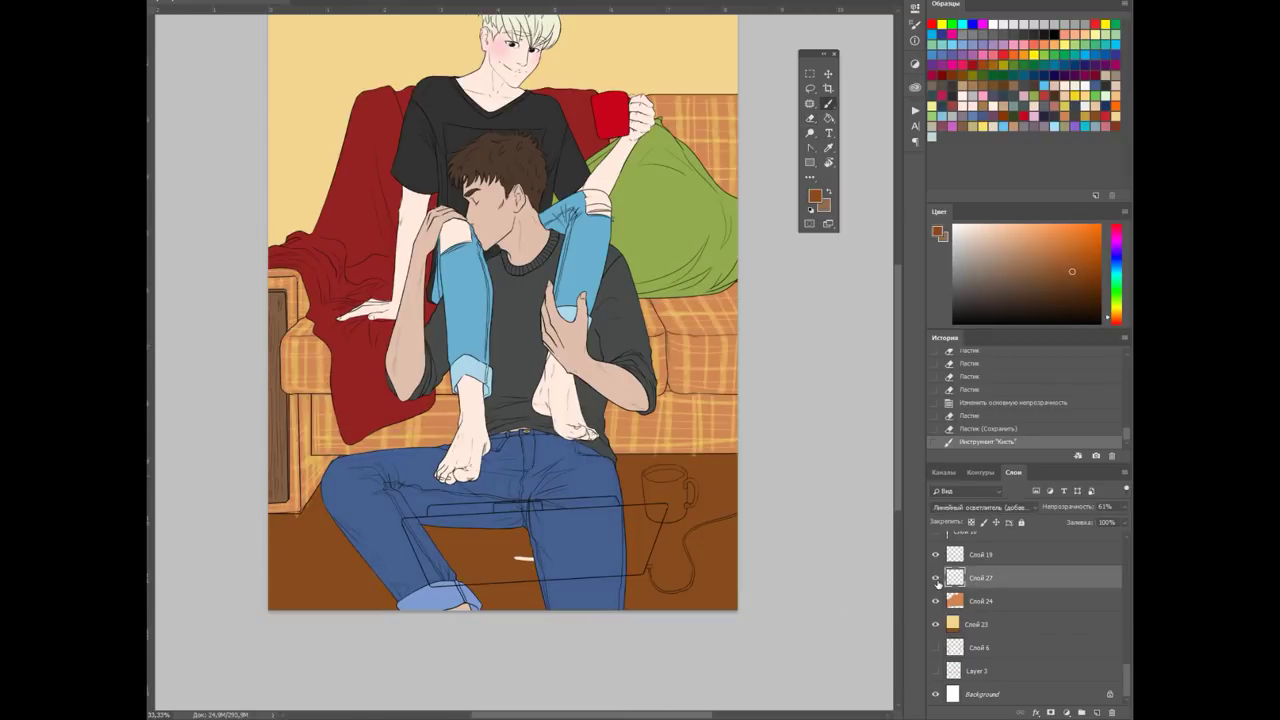
Widen the brown floor with a resized brush and paste in the plaid pattern image
key("ctrl+plus")
right_click(844, 505)
left_click(792, 458)
key("Return")
left_click_drag(201, 578, 367, 578)
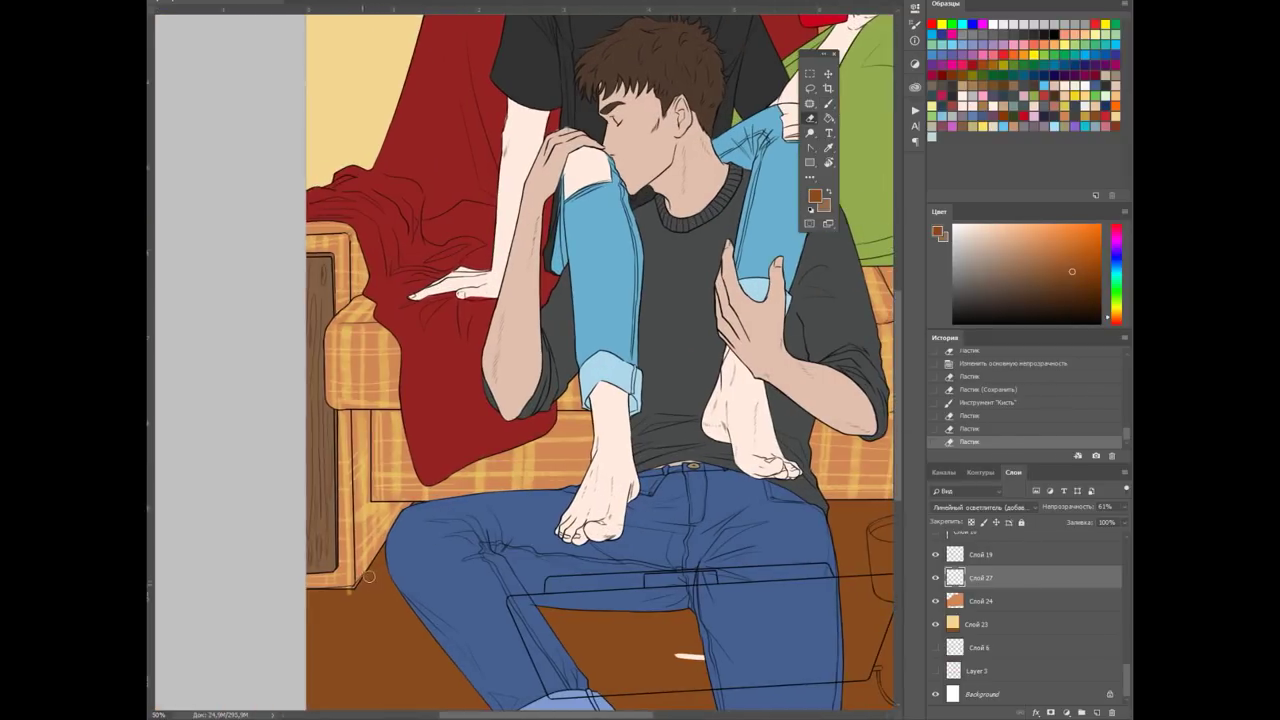
key("ctrl+minus")
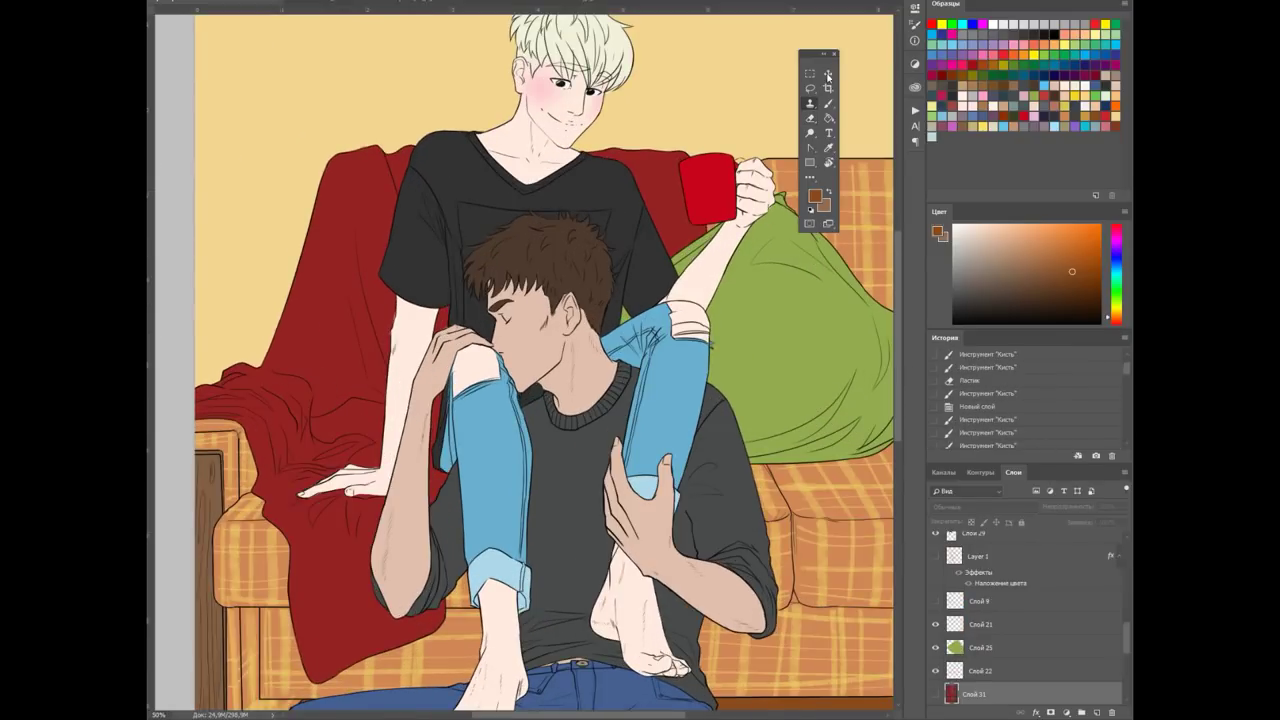
key("ctrl+v")
Position the pasted plaid patch and line its copy up with the first patch
mouse_move(340, 298)
left_mouse_down()
mouse_move(370, 261)
mouse_move(341, 235)
mouse_move(318, 120)
left_mouse_up()
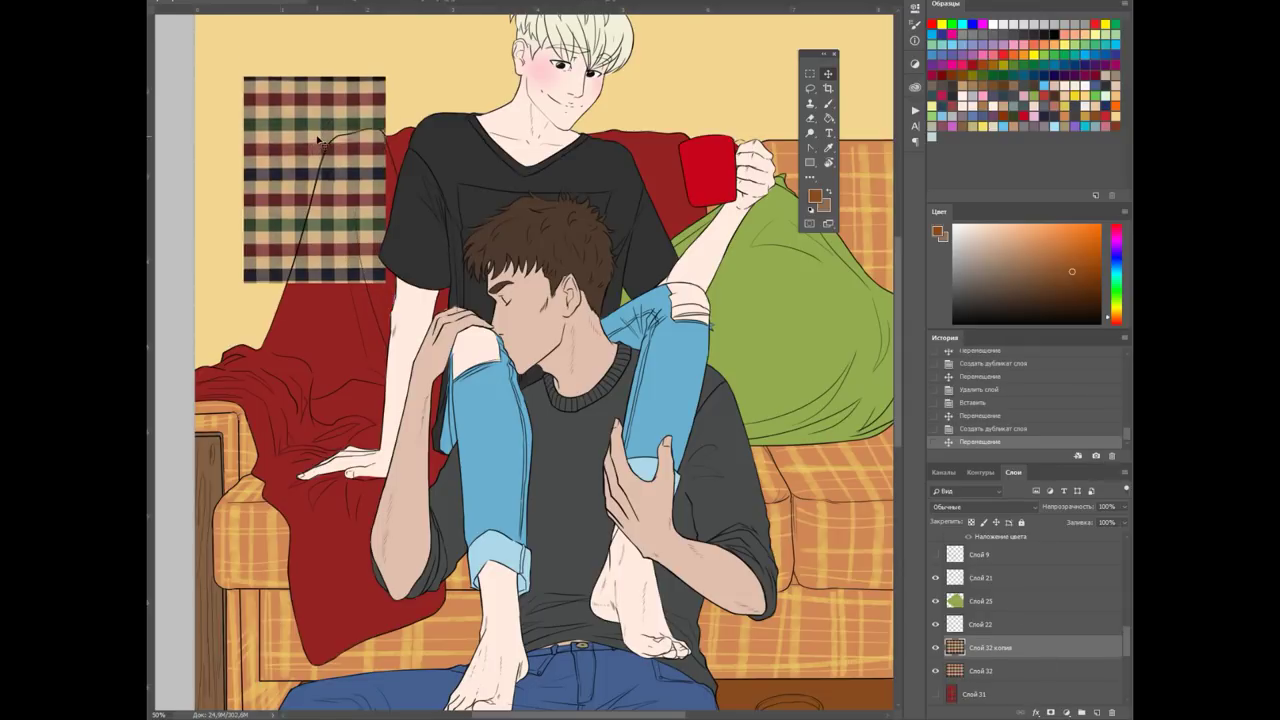
left_click_drag(318, 120, 321, 150)
key("ctrl+plus")
key("ctrl+plus")
key("ctrl+plus")
key("ctrl+minus")
scroll(216, 297, "left", 3)
key("ctrl+plus")
Trim the plaid's ragged strip and uneven top and bottom edges, then merge the copy
left_click_drag(216, 297, 451, 163)
key("Delete")
key("ctrl+d")
key("ctrl+minus")
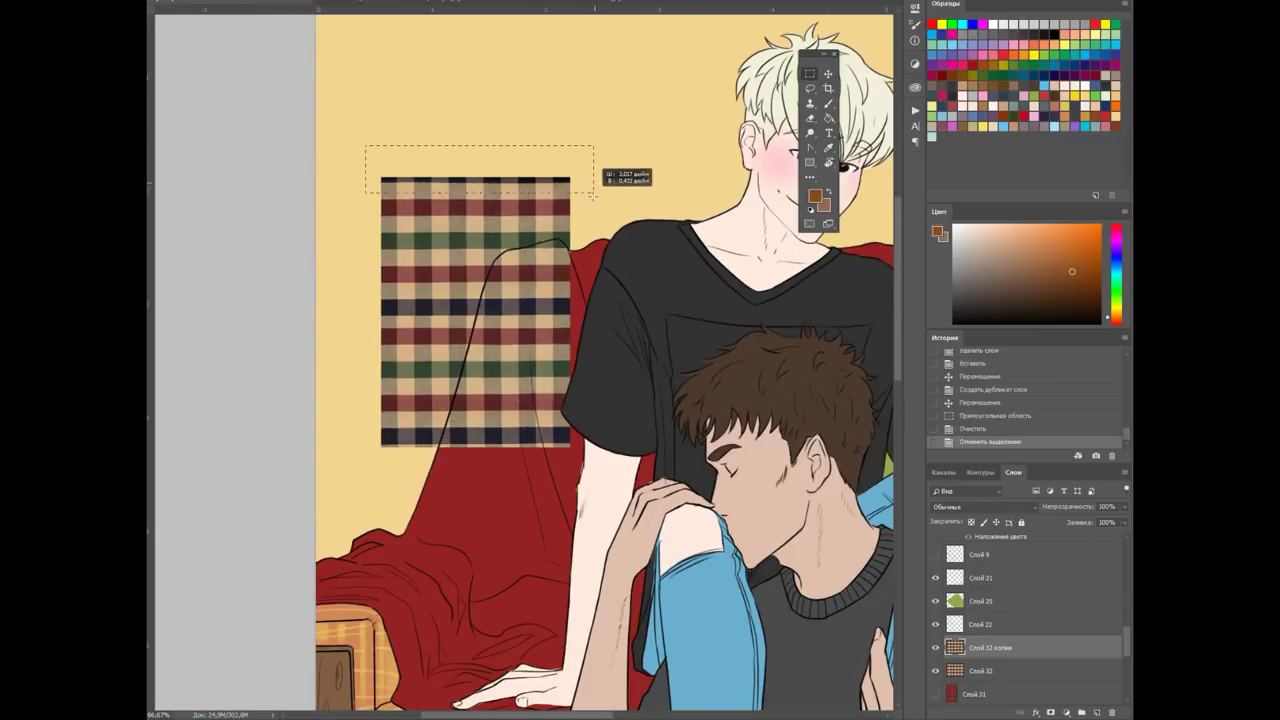
left_click_drag(600, 183, 601, 183)
key("Delete")
key("ctrl+d")
left_click_drag(600, 441, 366, 449)
key("Delete")
key("ctrl+d")
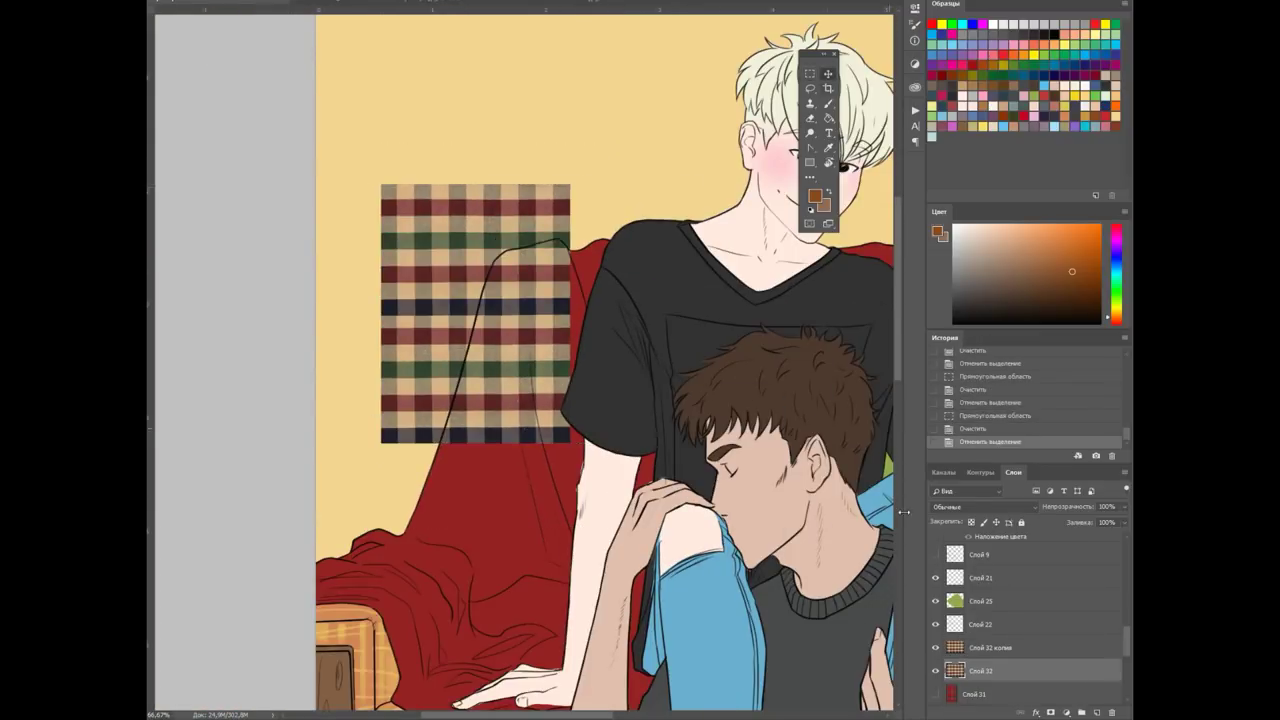
key("ctrl+e")
Duplicate the plaid to the right and downward over the blanket, merging each copy
left_click_drag(467, 352, 645, 352)
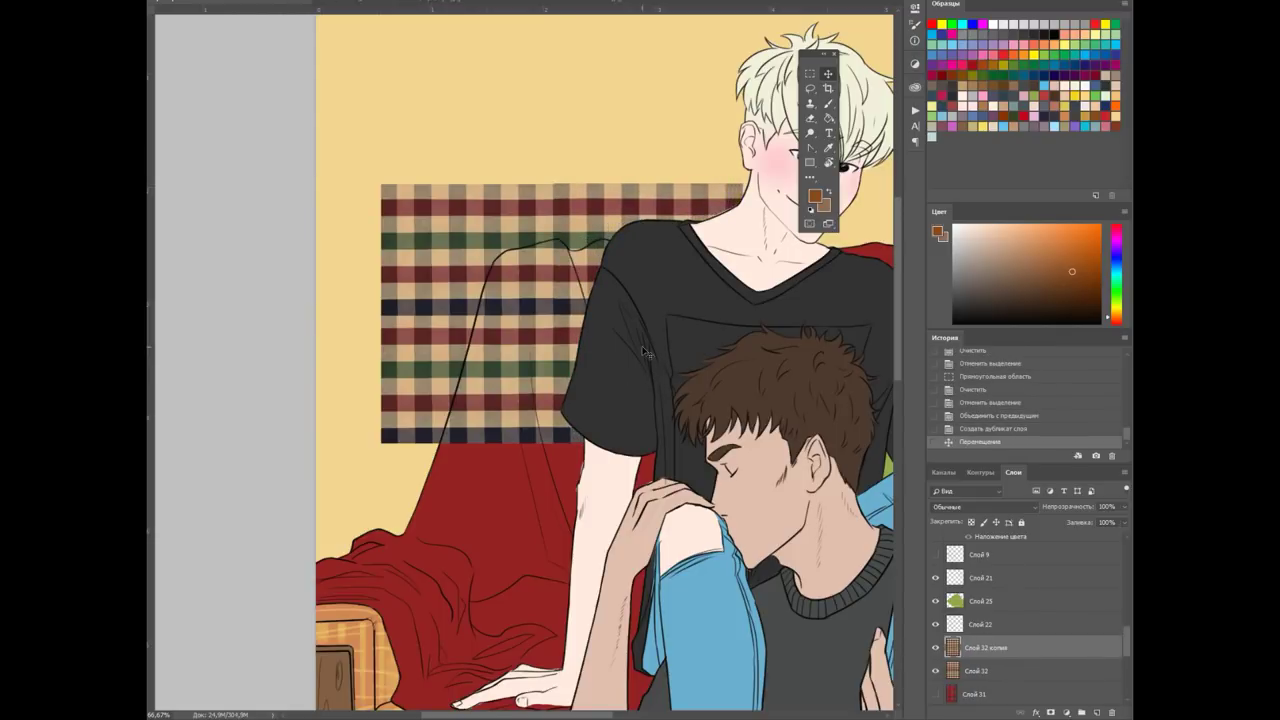
key("ctrl+e")
key("ctrl+minus")
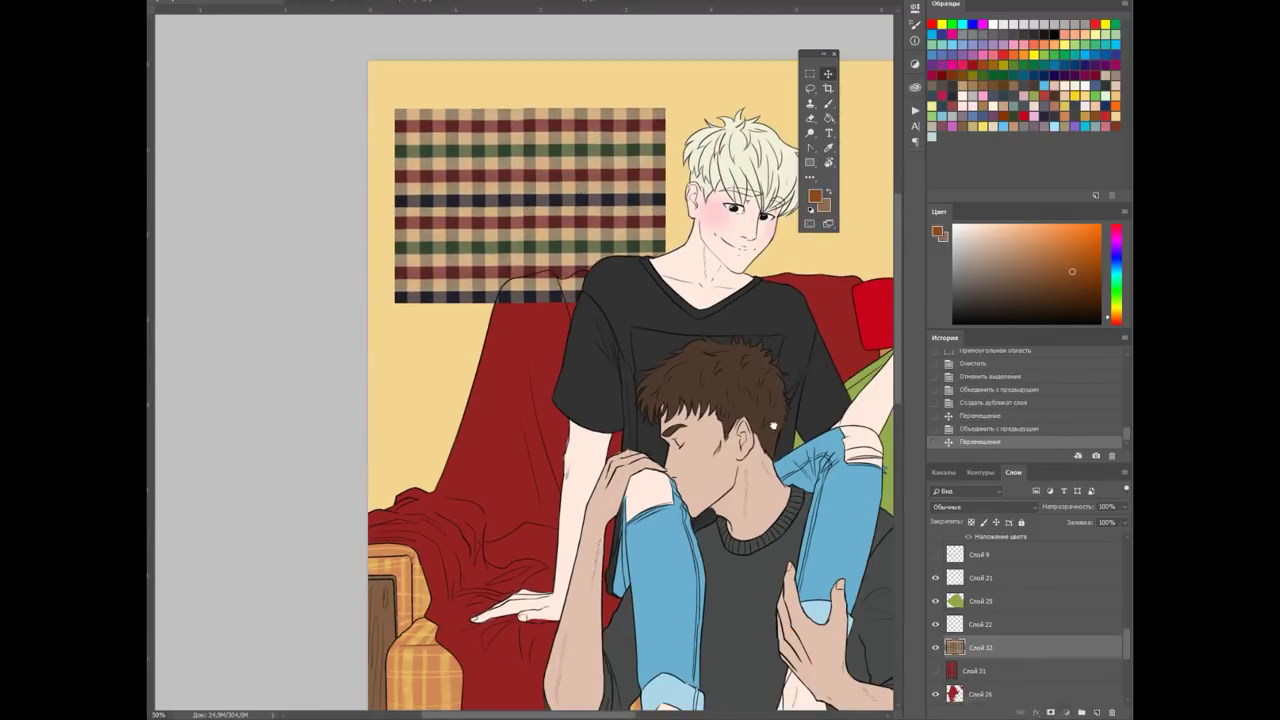
key("ctrl+bracketleft")
key("ctrl+bracketleft")
left_click_drag(1098, 703, 1097, 711)
mouse_move(548, 126)
left_mouse_down()
mouse_move(548, 321)
mouse_move(725, 380)
mouse_move(698, 380)
left_mouse_up()
key("ctrl+e")
Duplicate the enlarged plaid, move a copy down over the sofa and merge all pieces
key("ctrl+j")
key("ctrl+e")
key("ctrl+j")
left_click_drag(592, 300, 592, 556)
scroll(592, 556, "up", 2)
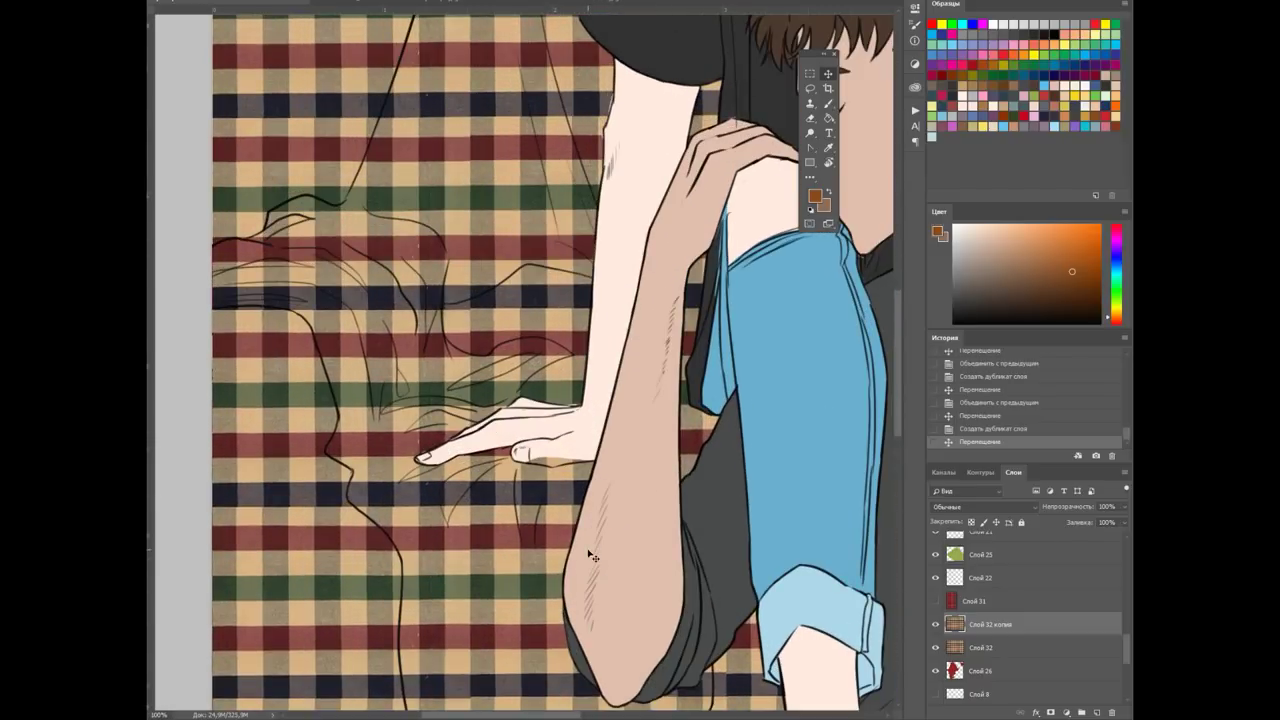
scroll(587, 548, "down", 4)
key("ctrl+e")
Rotate the plaid to follow the blanket and clip it to the red blanket layer
key("ctrl+t")
left_click_drag(720, 560, 760, 470)
key("Return")
key("ctrl+alt+g")
Blend the plaid into the blanket with Pin Light mode at 54% opacity
scroll(655, 355, "up", 1)
scroll(655, 355, "right", 3)
left_click_drag(1050, 506, 1080, 506)
left_click(965, 506)
left_click(990, 300)
key("Up")
key("Up")
key("Up")
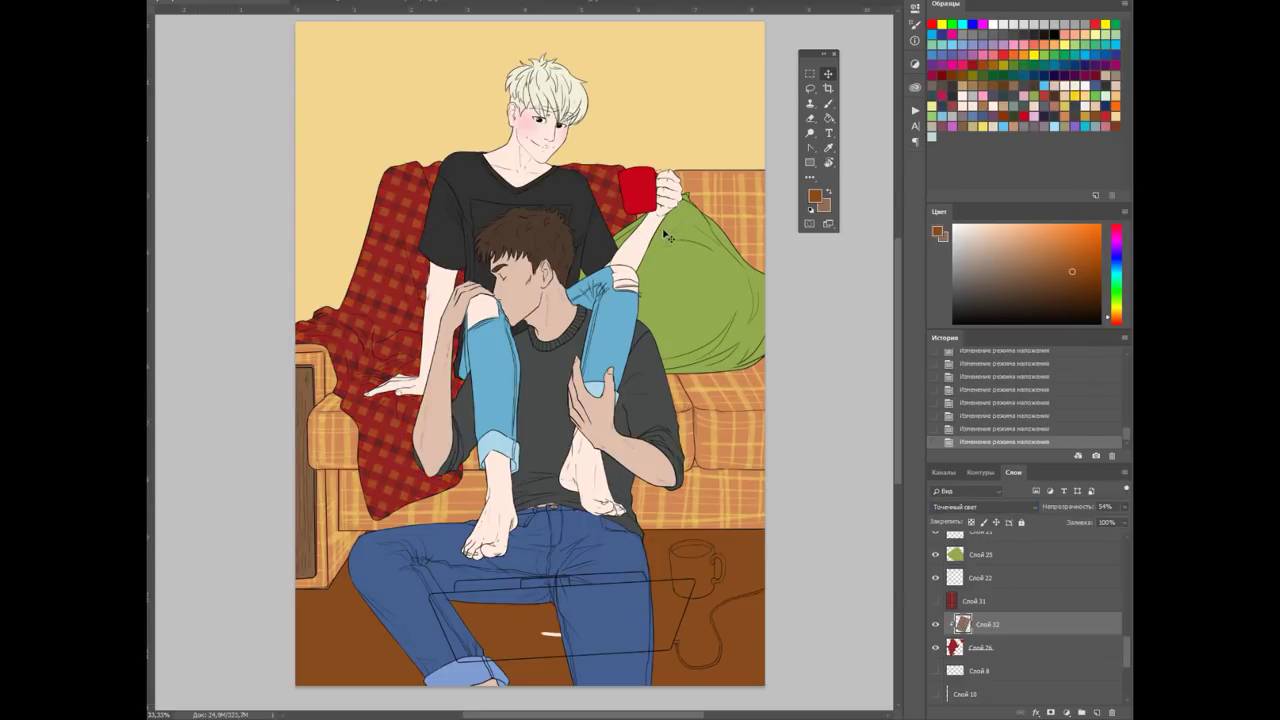
Colorize the plaid layer with Hue/Saturation, shifting its hue and darkening it
scroll(896, 335, "up", 1)
key("Up")
key("Up")
key("Up")
key("Up")
key("Up")
key("Up")
key("Up")
key("Up")
key("Up")
key("Up")
key("Up")
key("Up")
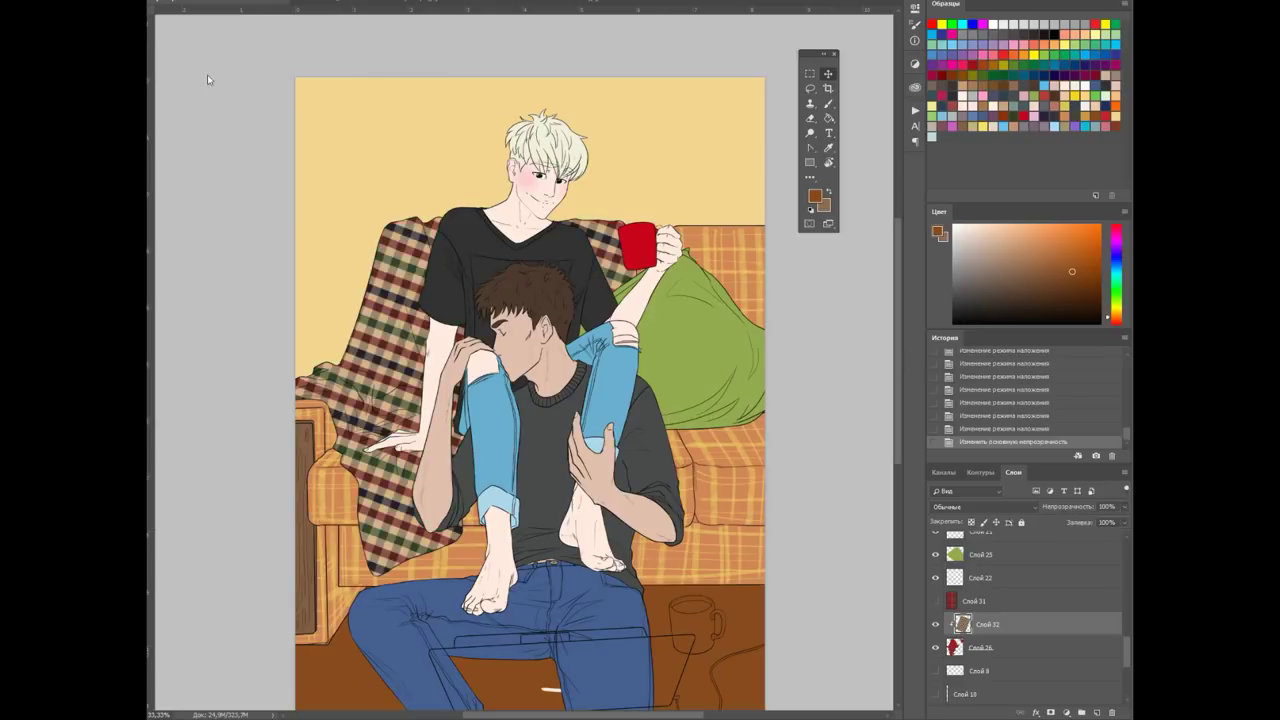
left_click(300, 60)
mouse_move(940, 233)
left_mouse_down()
mouse_move(995, 233)
mouse_move(879, 249)
left_mouse_up()
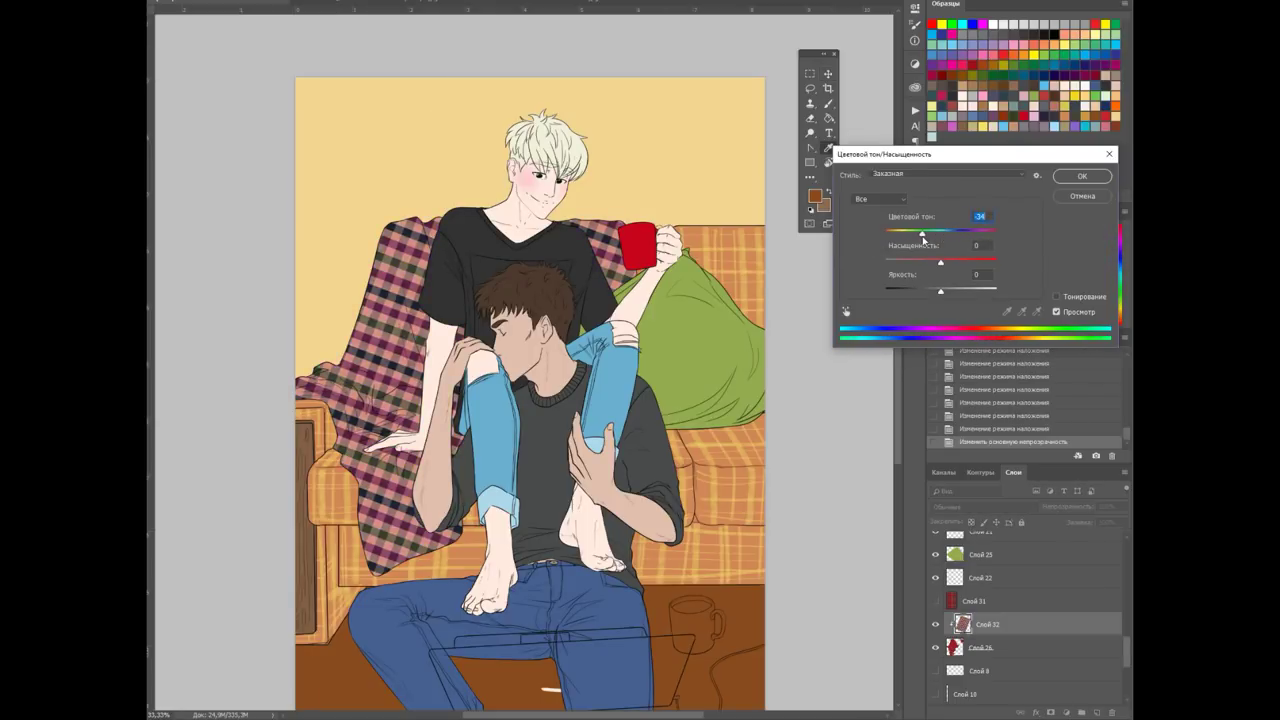
mouse_move(940, 292)
left_mouse_down()
mouse_move(926, 297)
mouse_move(950, 305)
mouse_move(940, 309)
left_mouse_up()
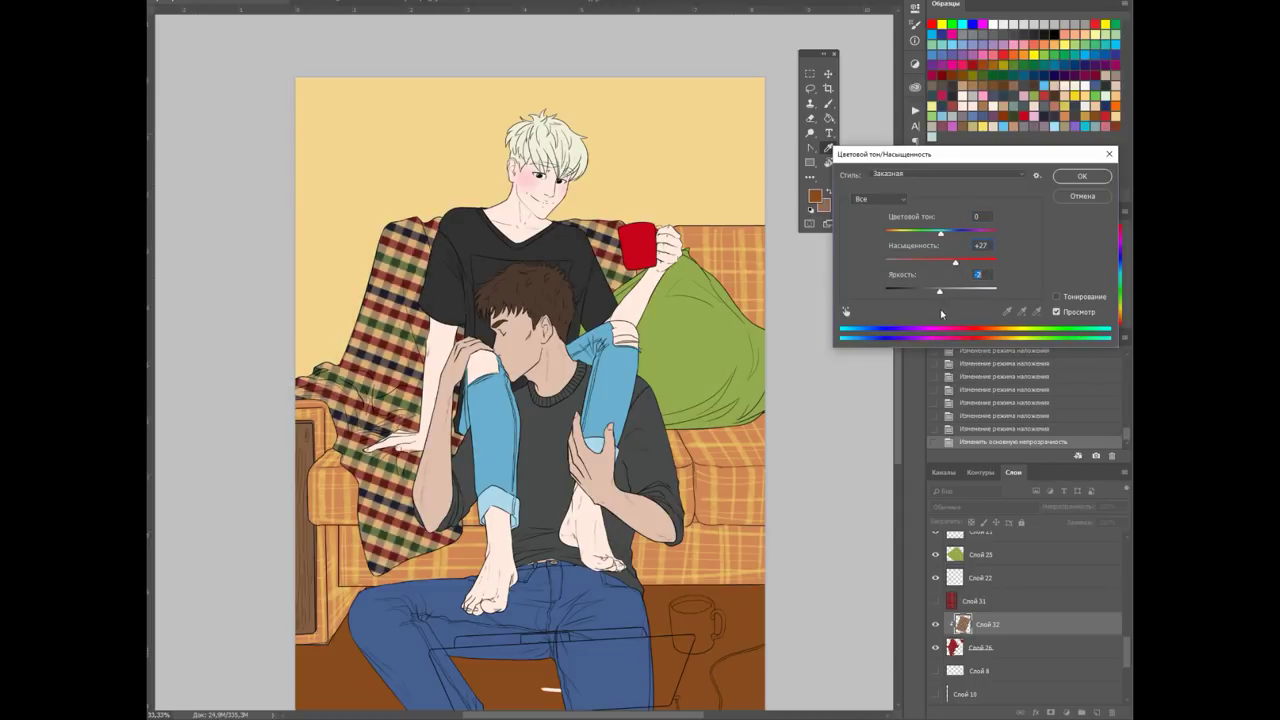
left_click(1057, 296)
left_click_drag(893, 232, 965, 234)
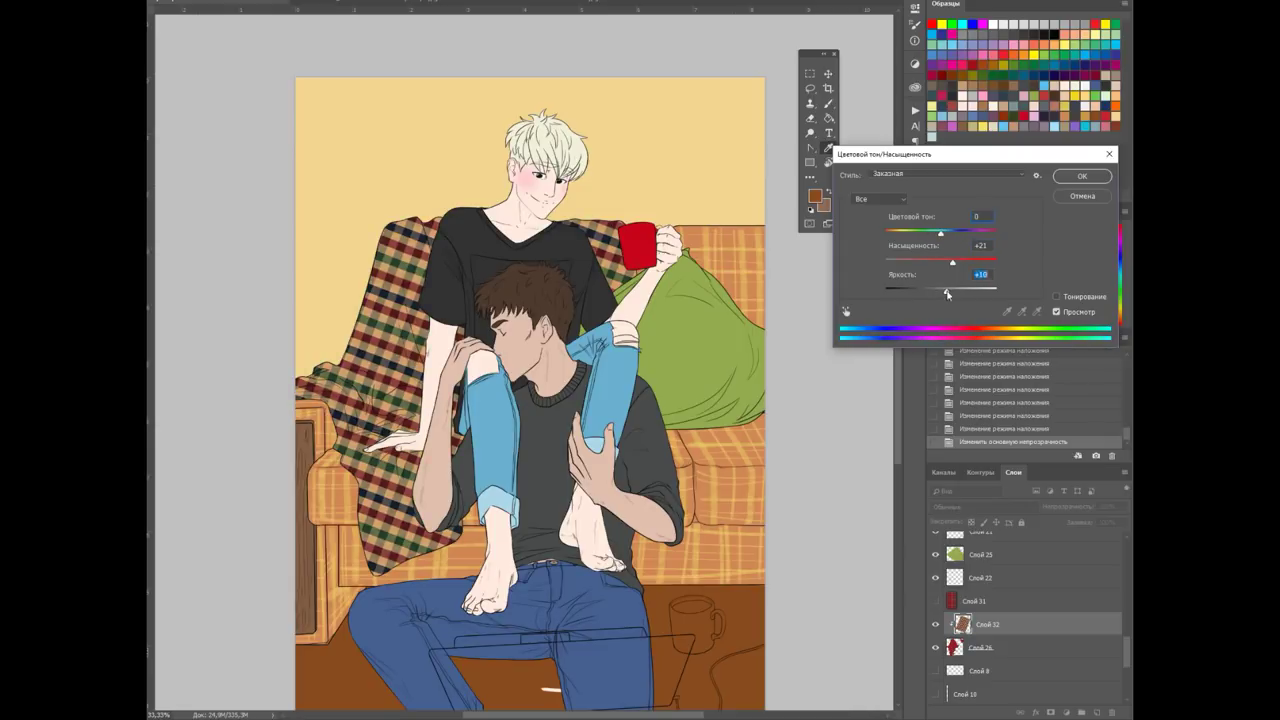
left_click(1080, 176)
Try Pin Light blending on the plaid layer at 73% opacity
left_click(985, 507)
left_click(975, 394)
left_click_drag(1123, 507, 1101, 524)
scroll(610, 400, "down", 2)
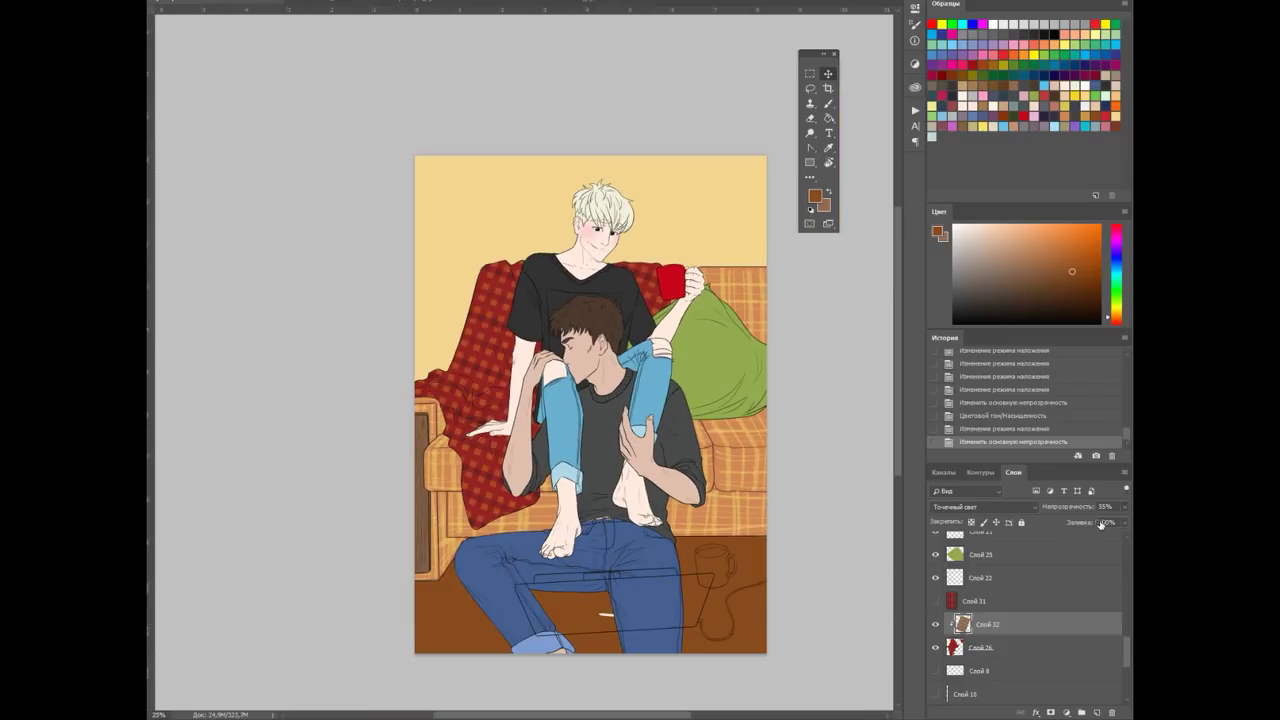
scroll(610, 300, "up", 3)
Test new Hue/Saturation hues on the red blanket layer, then cancel to keep the original red
left_click(978, 647)
left_click(205, 2)
key("ctrl+minus")
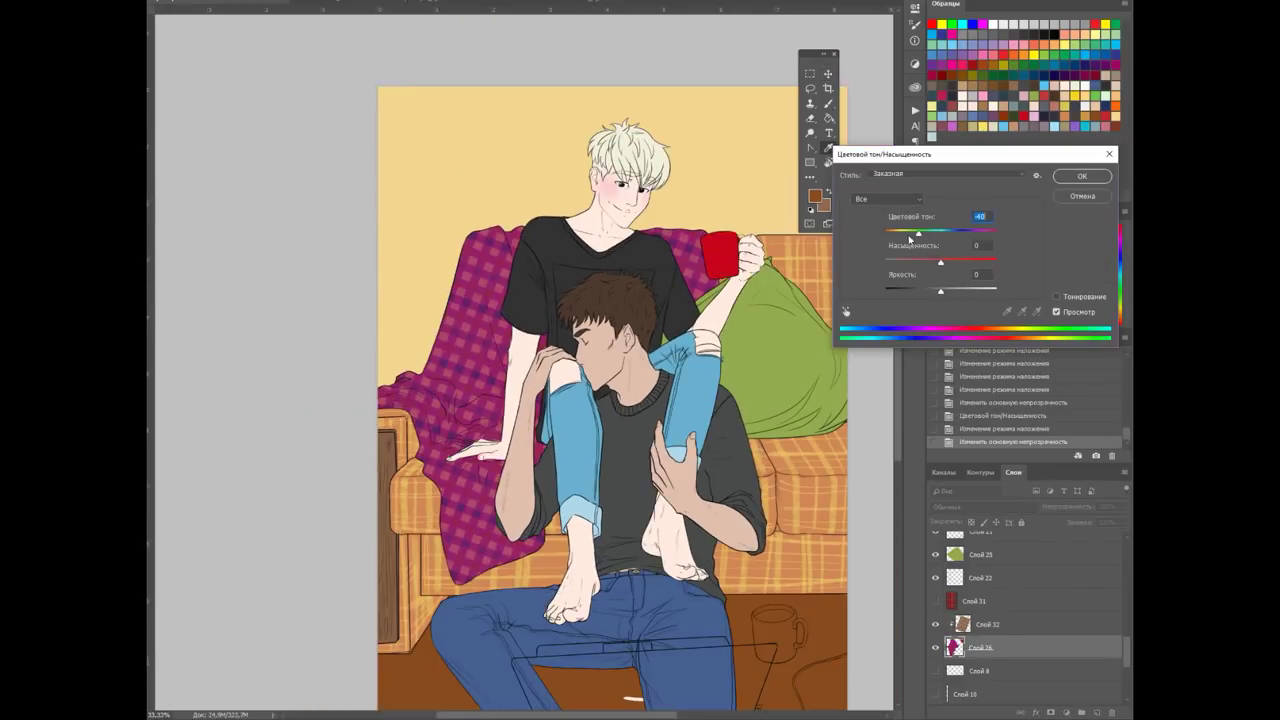
left_click_drag(940, 232, 904, 232)
key("Escape")
Set the plaid layer back to Normal blending at 65% opacity
left_click(987, 624)
left_click(966, 506)
left_click(966, 480)
key("ctrl+minus")
key("ctrl+plus")
key("ctrl+plus")
key("ctrl+plus")
key("6")
Save the document and zoom in on the blanket and jeans
key("5")
scroll(706, 661, "down", 3)
key("ctrl+minus")
scroll(706, 661, "up", 2)
scroll(706, 661, "down", 2)
scroll(706, 661, "down", 1)
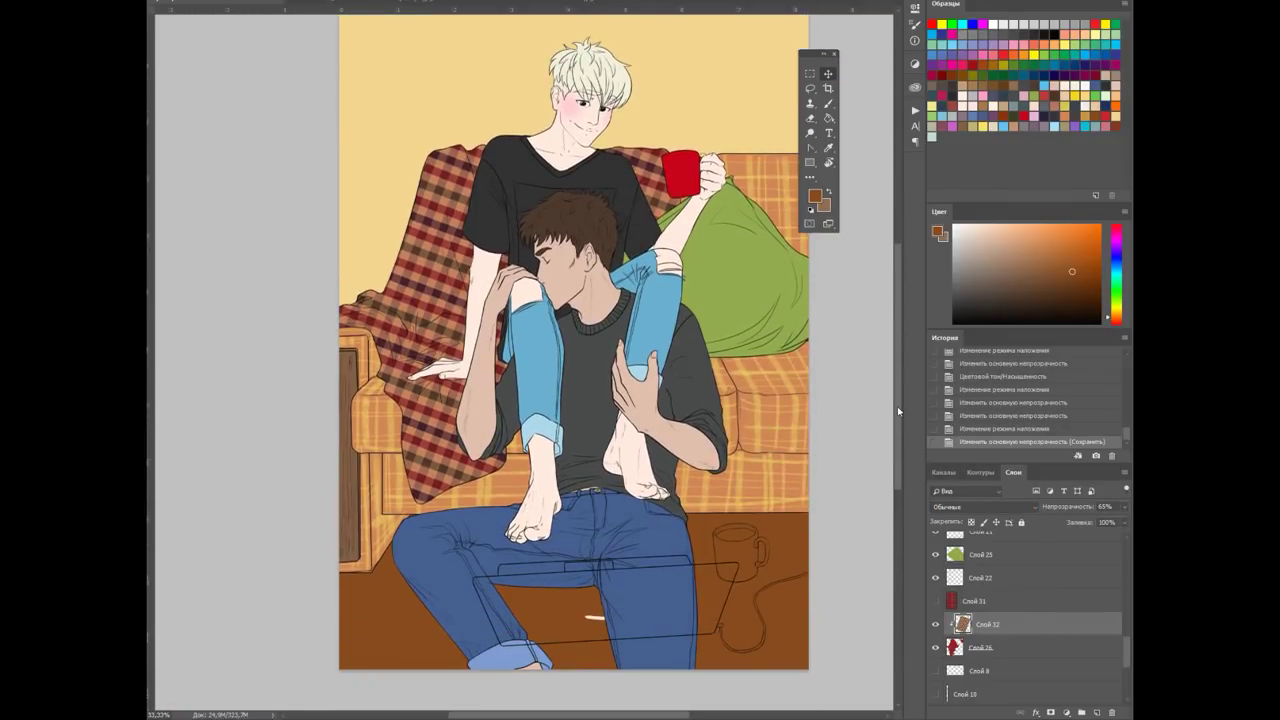
key("ctrl+plus")
key("ctrl+plus")
Paint light blue onto the jeans layer
left_click(735, 140, "ctrl")
left_click(690, 347, "alt")
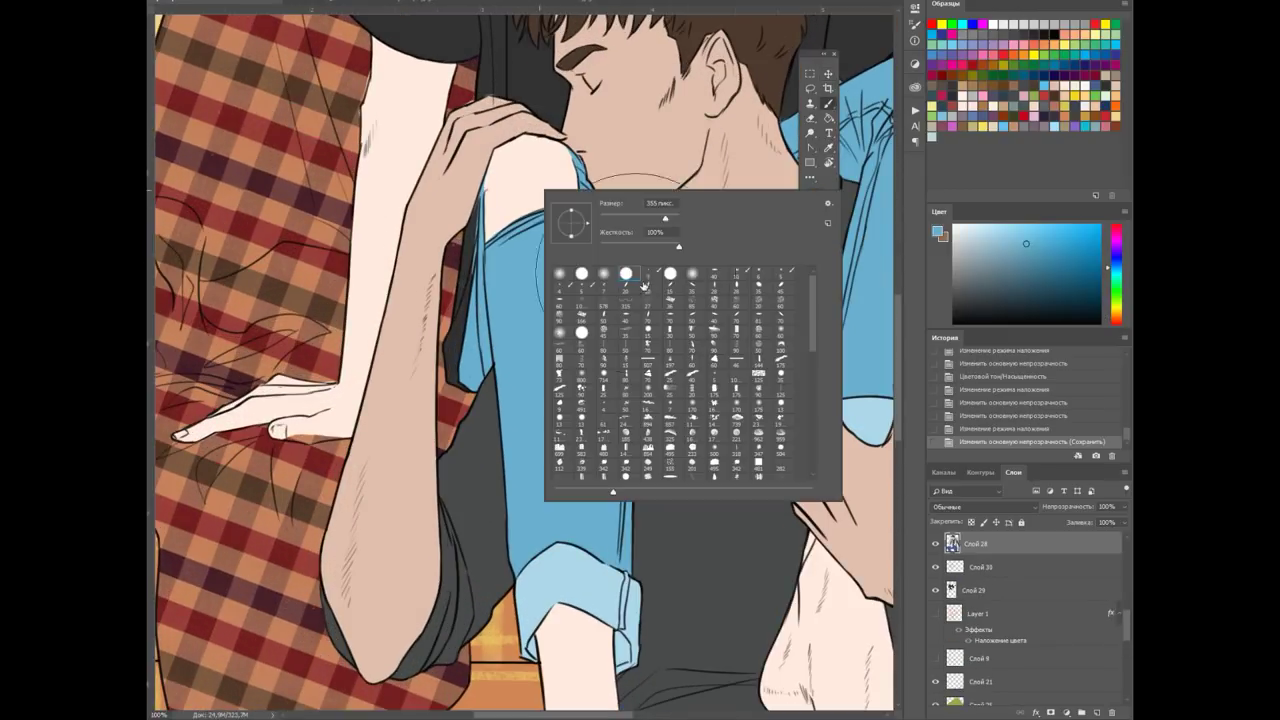
left_click_drag(490, 206, 490, 244)
key("ctrl+minus")
scroll(1000, 600, "down", 2)
scroll(1000, 600, "down", 2)
scroll(1000, 600, "down", 1)
scroll(937, 573, "down", 1)
Draw two fold lines across the pale shoulder on the shoulder line layer
left_click(937, 573)
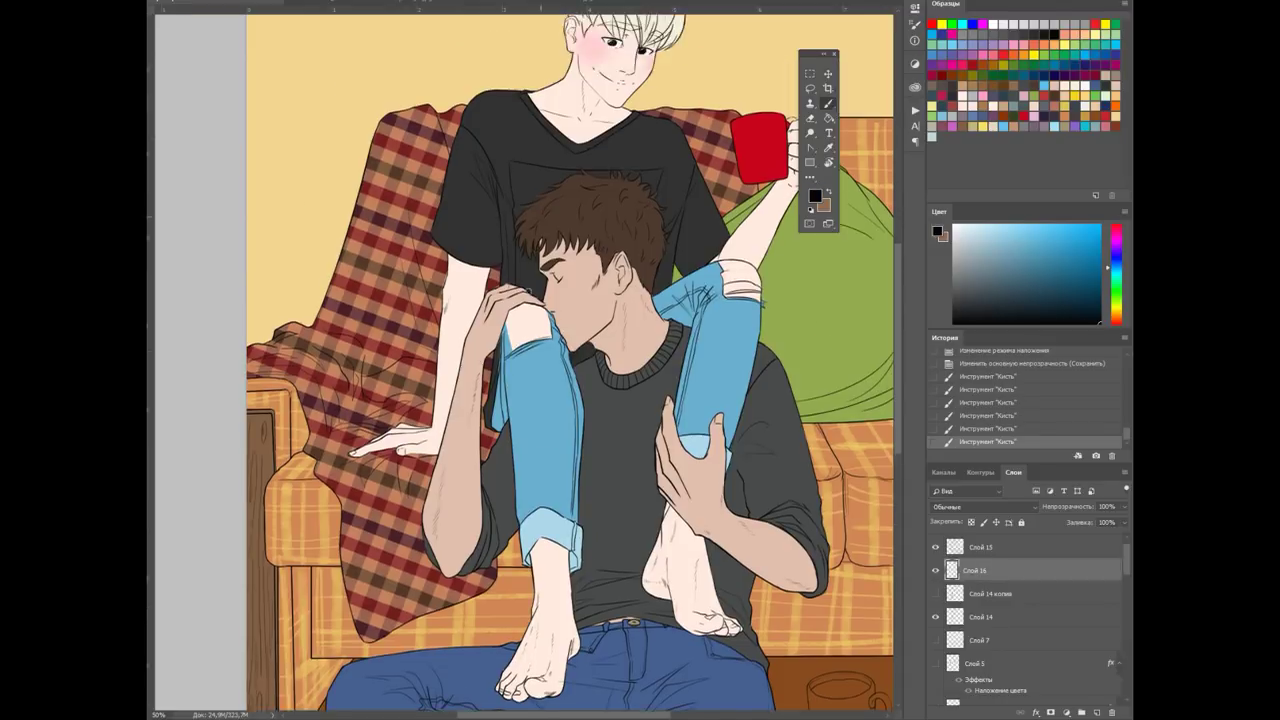
key("ctrl+plus")
right_click(600, 337)
key("ctrl+plus")
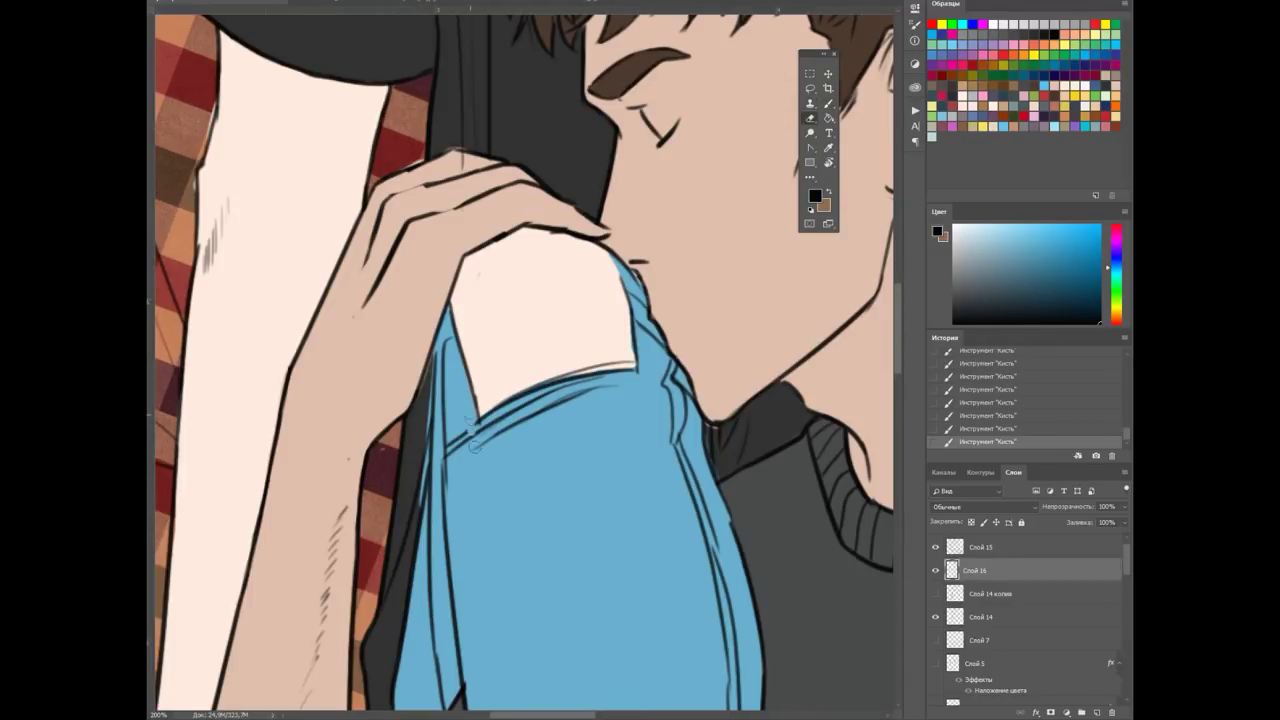
left_click(828, 103)
left_click_drag(485, 370, 630, 337)
left_click_drag(478, 357, 625, 318)
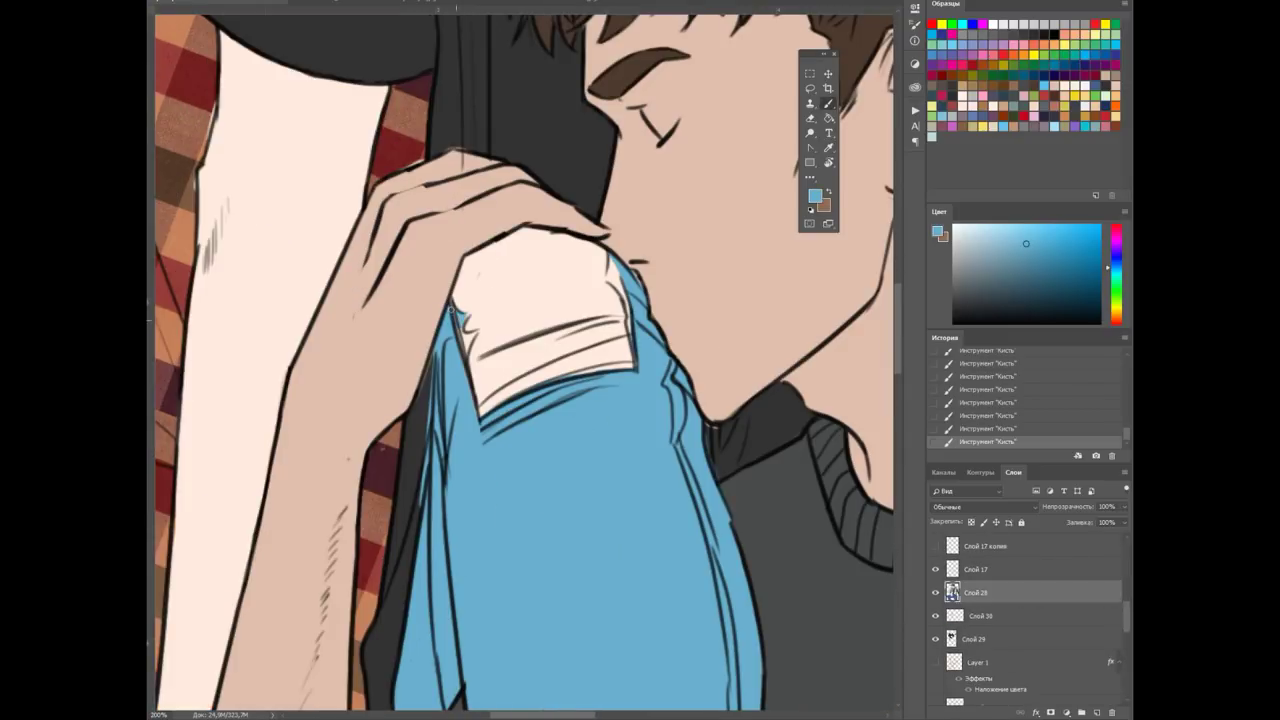
Zoom in on the faces and set up a black brush on the line layer
key("ctrl+minus")
key("ctrl+minus")
key("ctrl+minus")
key("ctrl+minus")
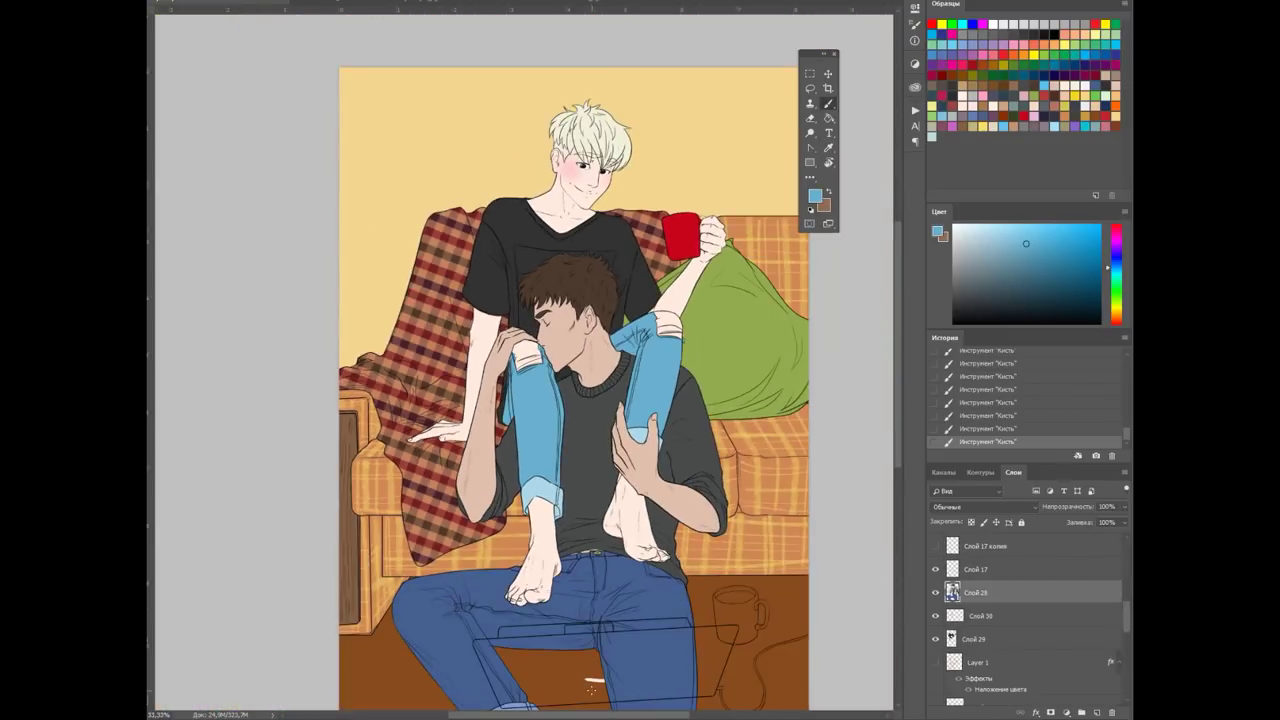
key("ctrl+plus")
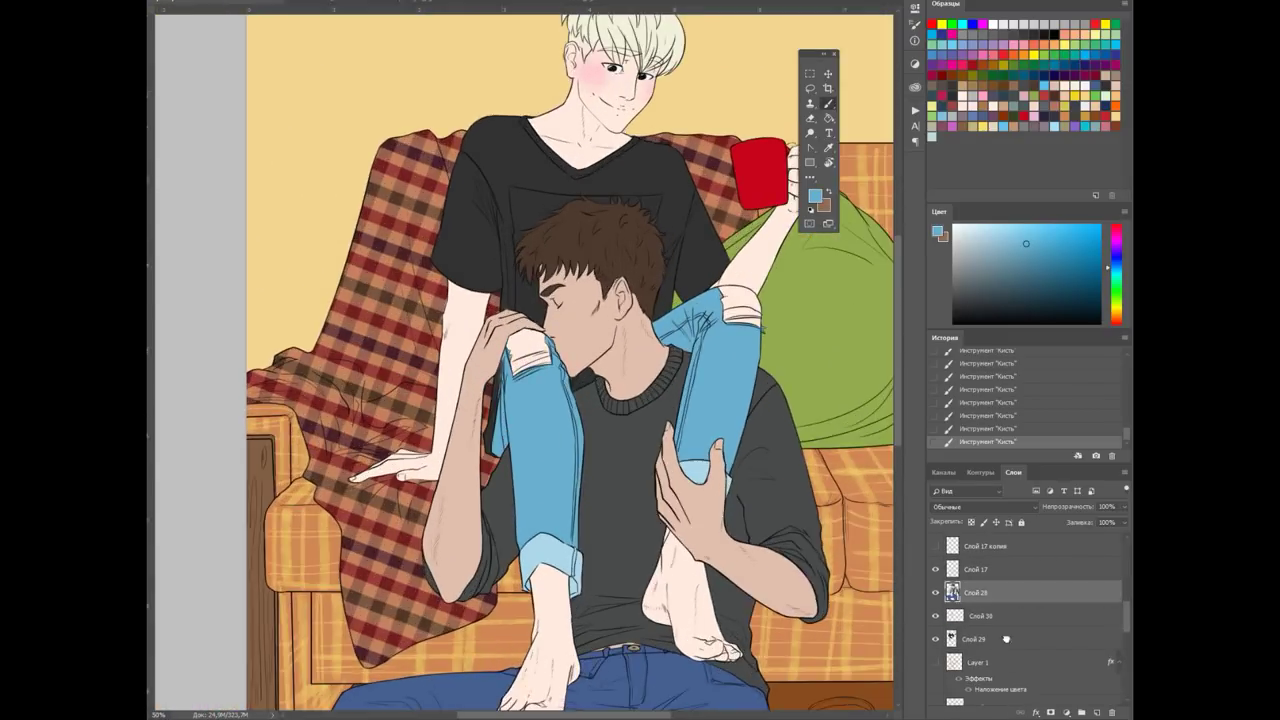
key("ctrl+plus")
key("ctrl+plus")
right_click(462, 338)
key("Escape")
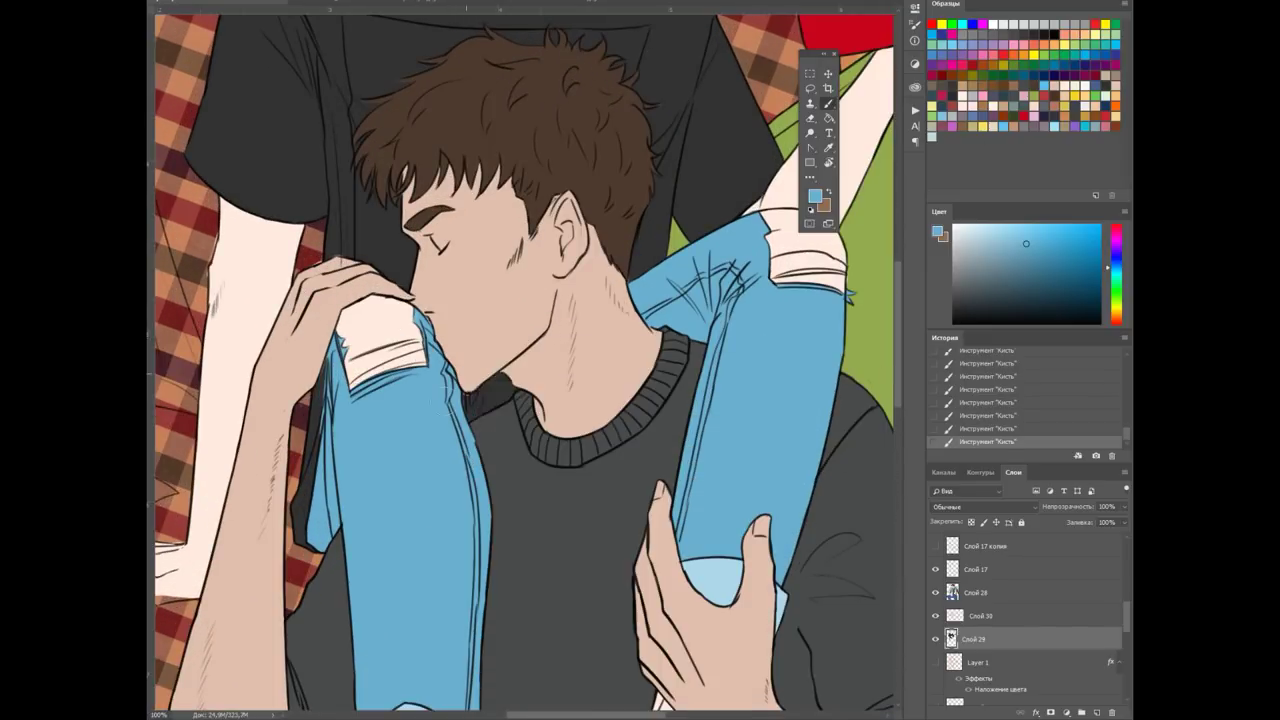
key("ctrl+plus")
left_click(234, 432, "ctrl")
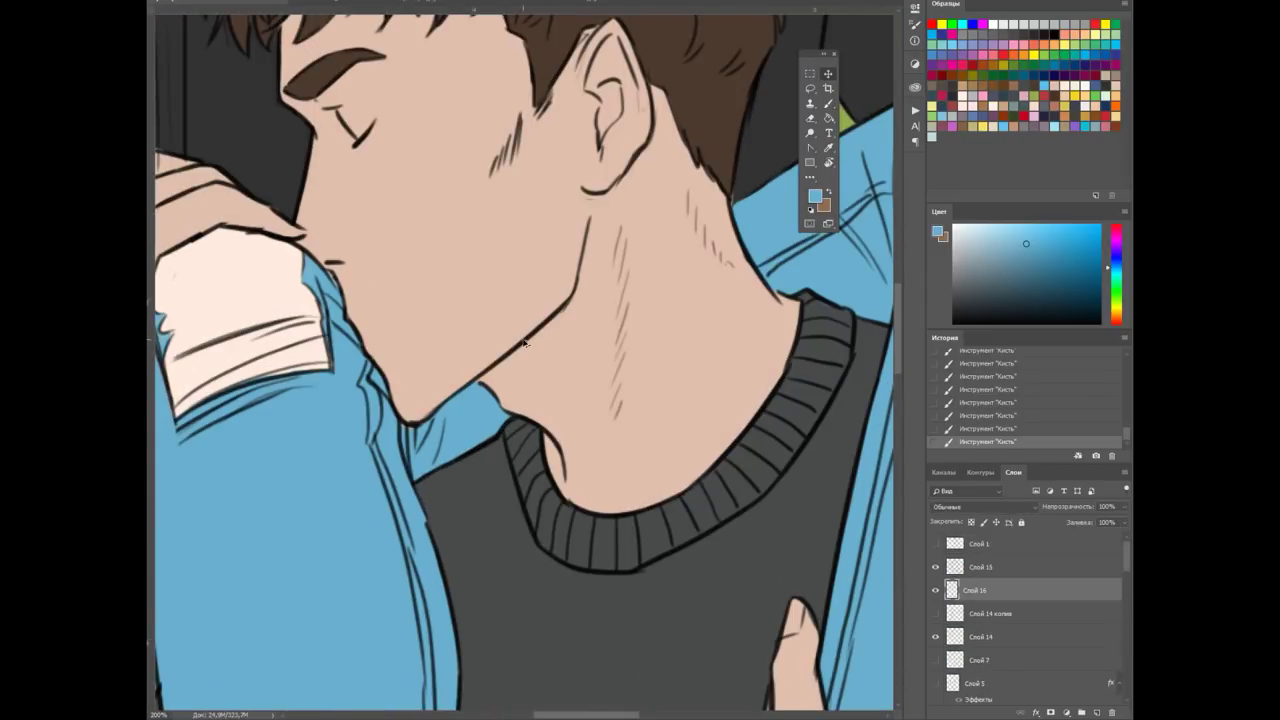
left_click(413, 425, "ctrl")
left_click(835, 104)
right_click(634, 331)
key("Escape")
left_click(414, 419, "alt")
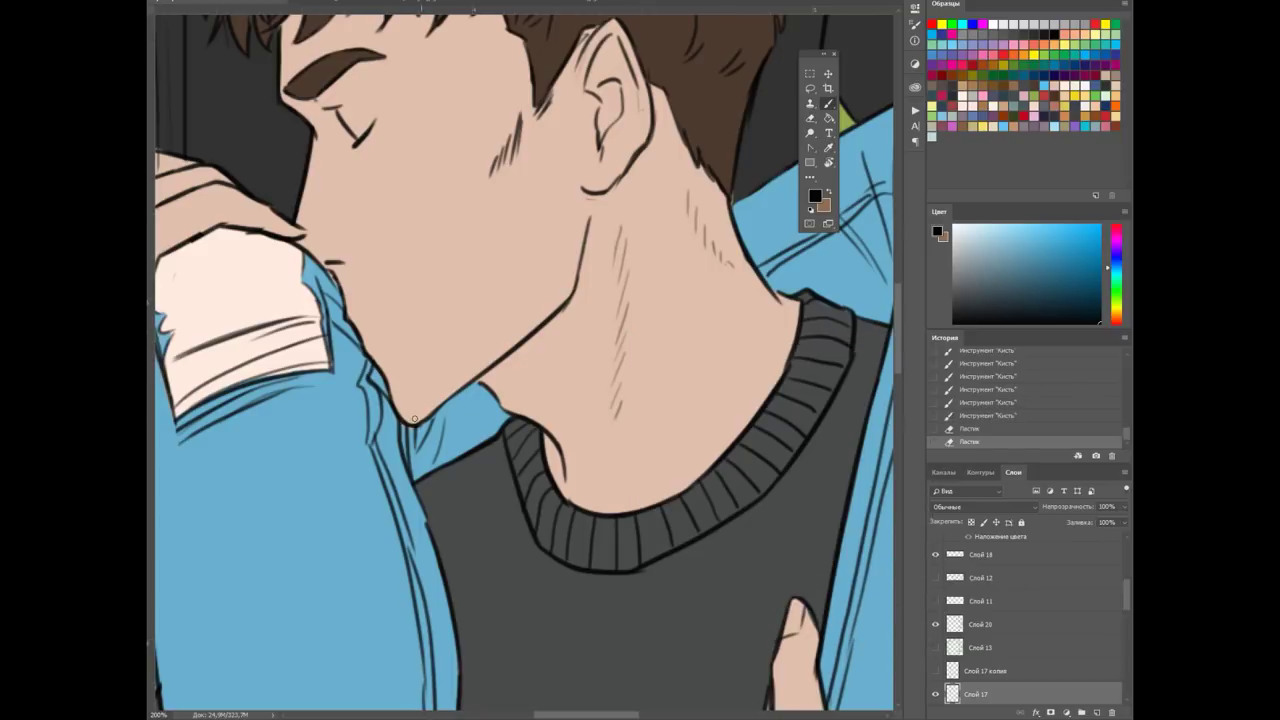
Draw a dark line along the dark-haired man's jawline and tidy stray marks
key("ctrl+plus")
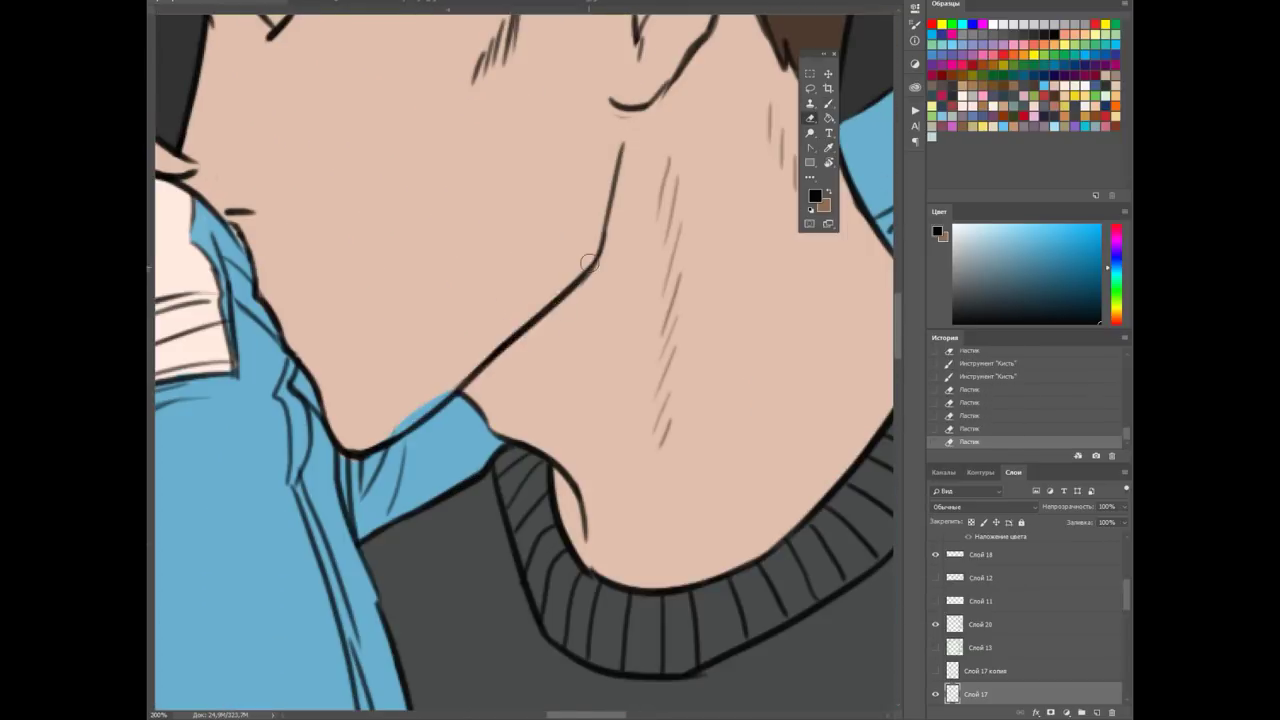
left_click_drag(498, 362, 594, 268)
key("alt+bracketleft")
scroll(1131, 597, "down", 2)
key("ctrl+minus")
key("ctrl+minus")
key("ctrl+minus")
key("ctrl+minus")
key("ctrl+minus")
scroll(936, 637, "up", 2)
On a new layer, paint the floor mug solid white, including its bottom and rim
left_click(1034, 590)
key("ctrl+shift+alt+n")
scroll(690, 475, "up", 5)
key("b")
mouse_move(430, 330)
left_mouse_down()
mouse_move(446, 424)
mouse_move(600, 330)
mouse_move(430, 270)
mouse_move(520, 245)
mouse_move(630, 300)
left_mouse_up()
mouse_move(447, 463)
left_mouse_down()
mouse_move(466, 520)
mouse_move(614, 508)
mouse_move(610, 540)
left_mouse_up()
scroll(600, 450, "down", 2)
right_click(480, 283)
key("Escape")
left_click_drag(440, 465, 605, 465)
left_click_drag(610, 172, 652, 235)
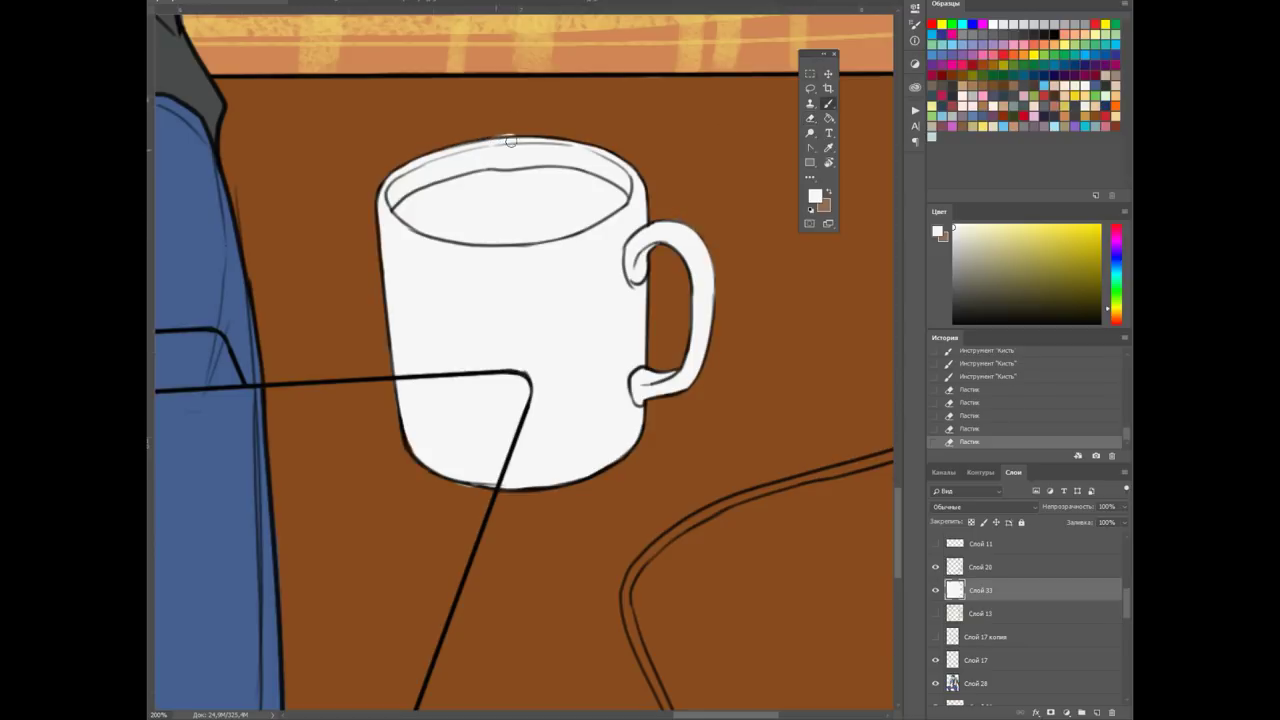
Paint brown, then red-orange coffee inside the mug
scroll(520, 400, "up", 2)
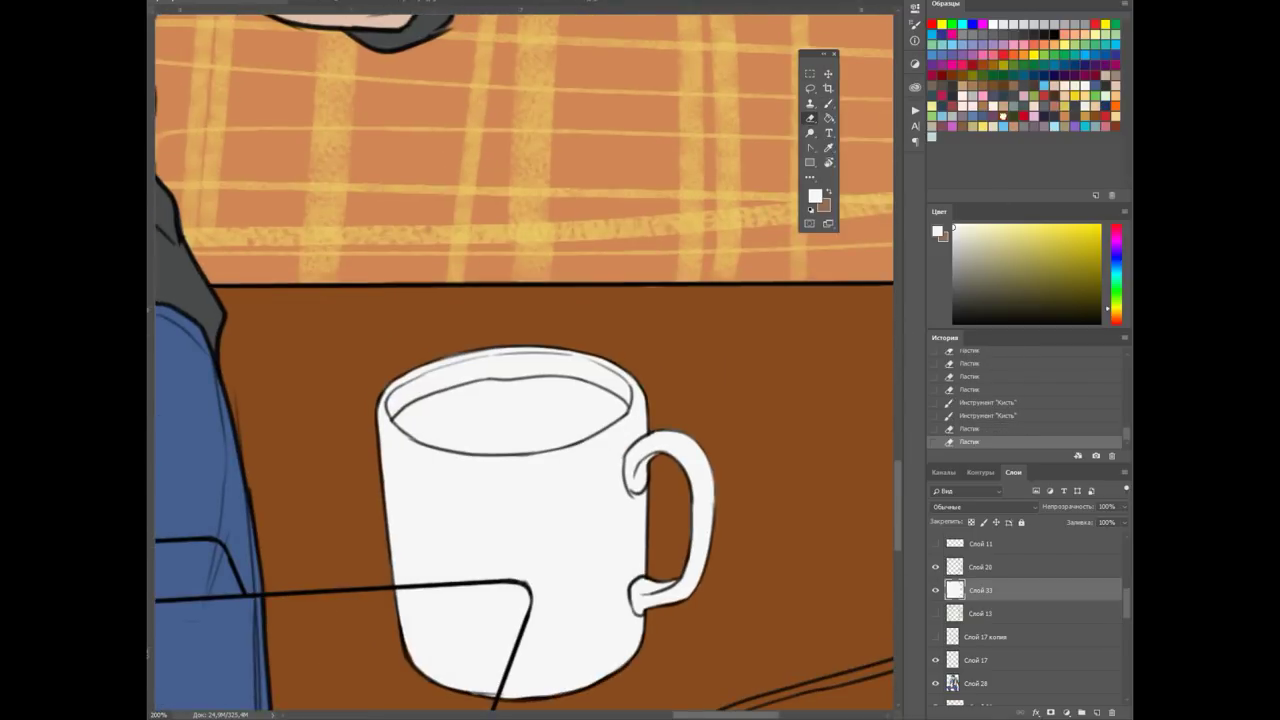
left_click(700, 650, "alt")
left_click_drag(455, 340, 550, 312)
left_click_drag(1116, 322, 1116, 319)
left_click(1088, 239)
key("b")
mouse_move(420, 335)
left_mouse_down()
mouse_move(510, 310)
mouse_move(495, 300)
mouse_move(467, 345)
mouse_move(550, 350)
mouse_move(460, 350)
left_mouse_up()
Extend the orange coffee fill to the mug rim and clean up a stray mark
scroll(524, 357, "up", 2)
mouse_move(660, 300)
left_mouse_down()
mouse_move(340, 330)
mouse_move(480, 355)
mouse_move(600, 343)
left_mouse_up()
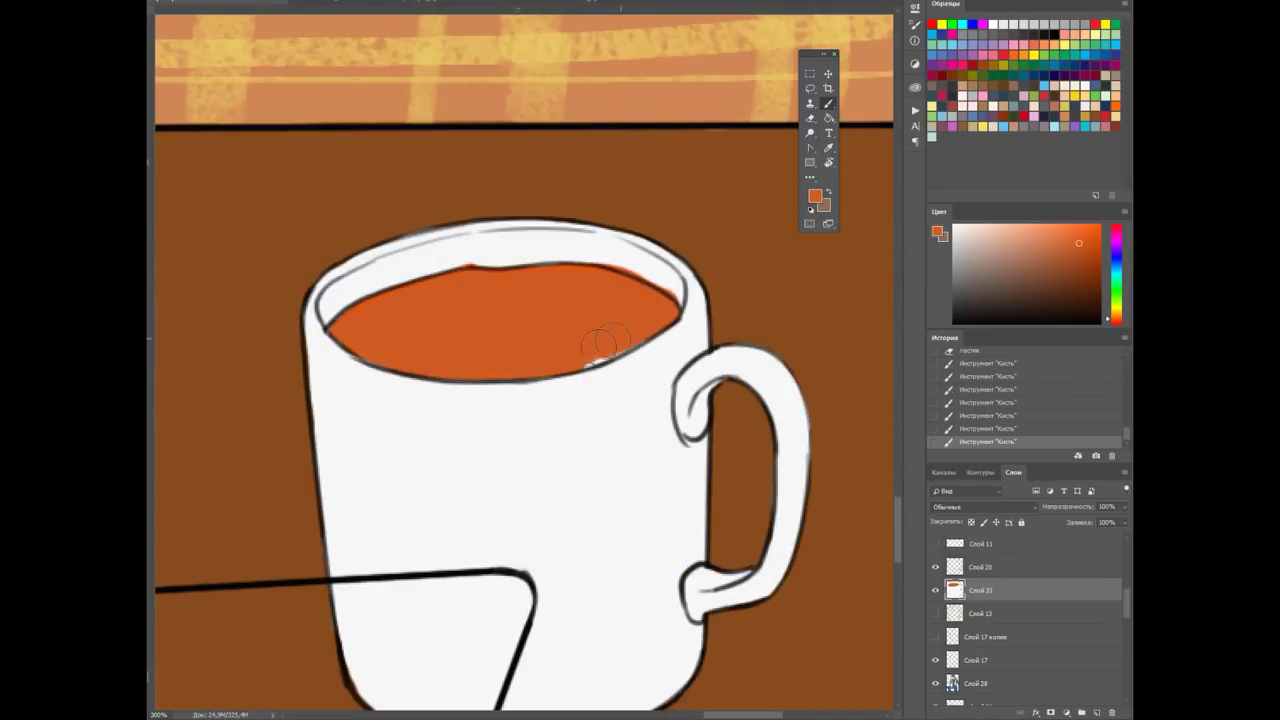
left_click(686, 318, "alt")
right_click(627, 266)
key("Escape")
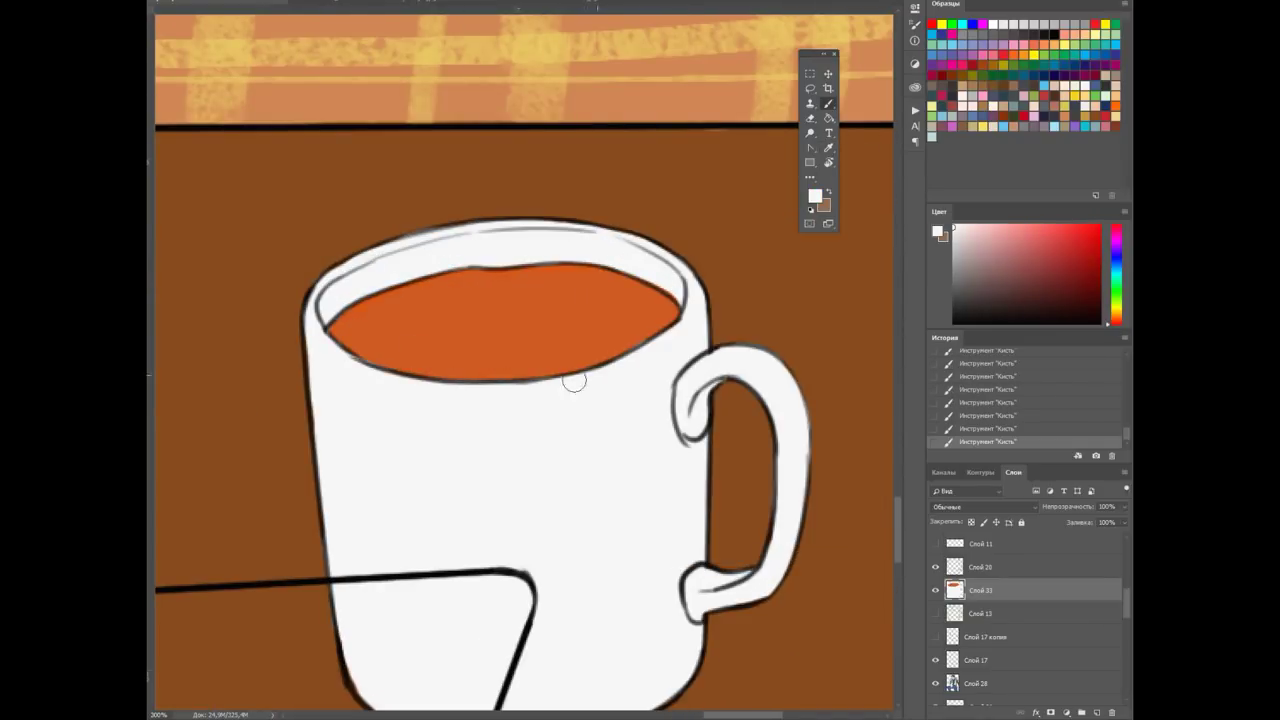
left_click(464, 214)
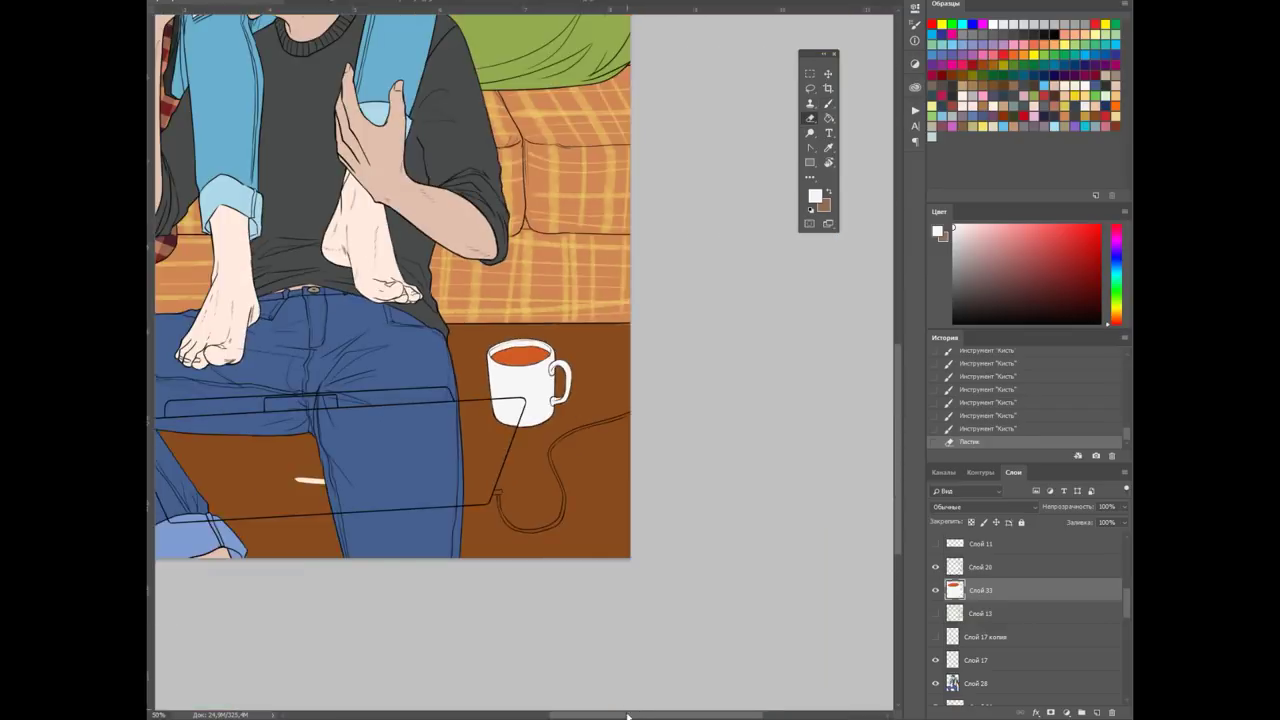
scroll(554, 697, "down", 6)
left_click_drag(571, 636, 544, 672)
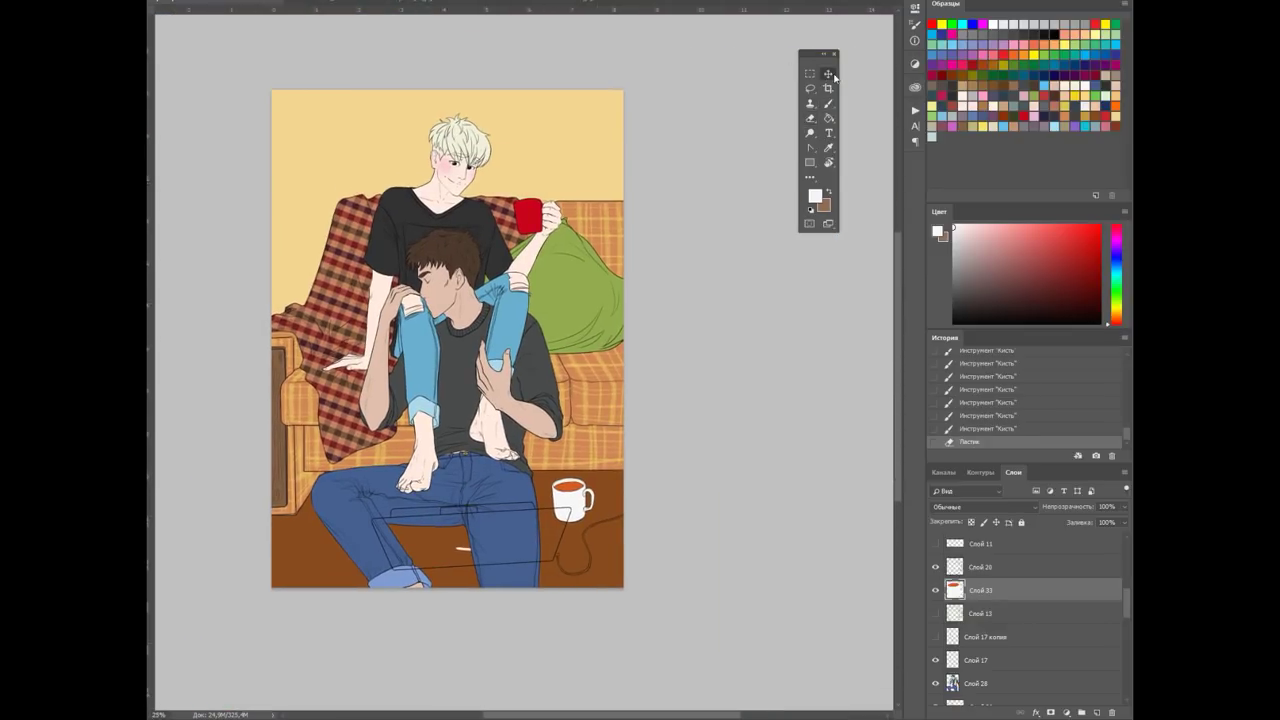
Select the two figure layers and undo an accidental nudge to the left
scroll(995, 671, "up", 5)
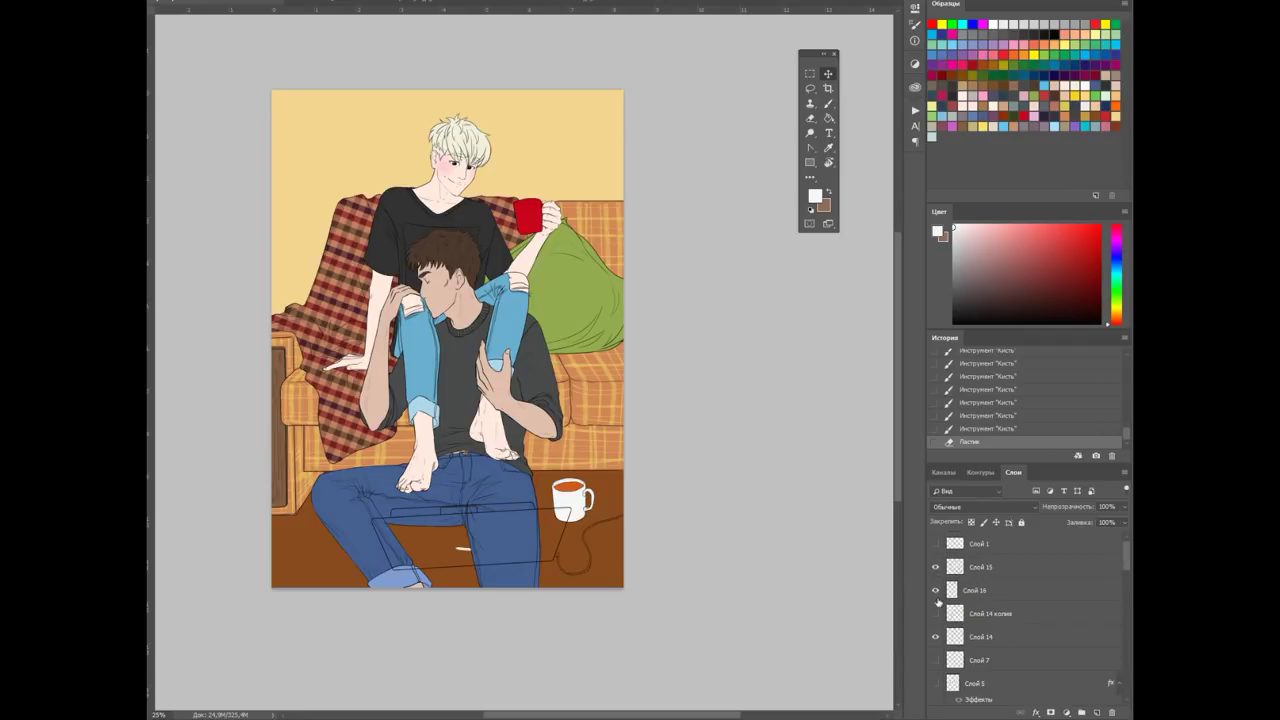
left_click(1001, 570)
left_click(1001, 636, "ctrl")
key("Left")
key("Left")
key("Left")
key("Left")
key("ctrl+z")
key("ctrl+plus")
key("ctrl+plus")
key("ctrl+plus")
key("ctrl+plus")
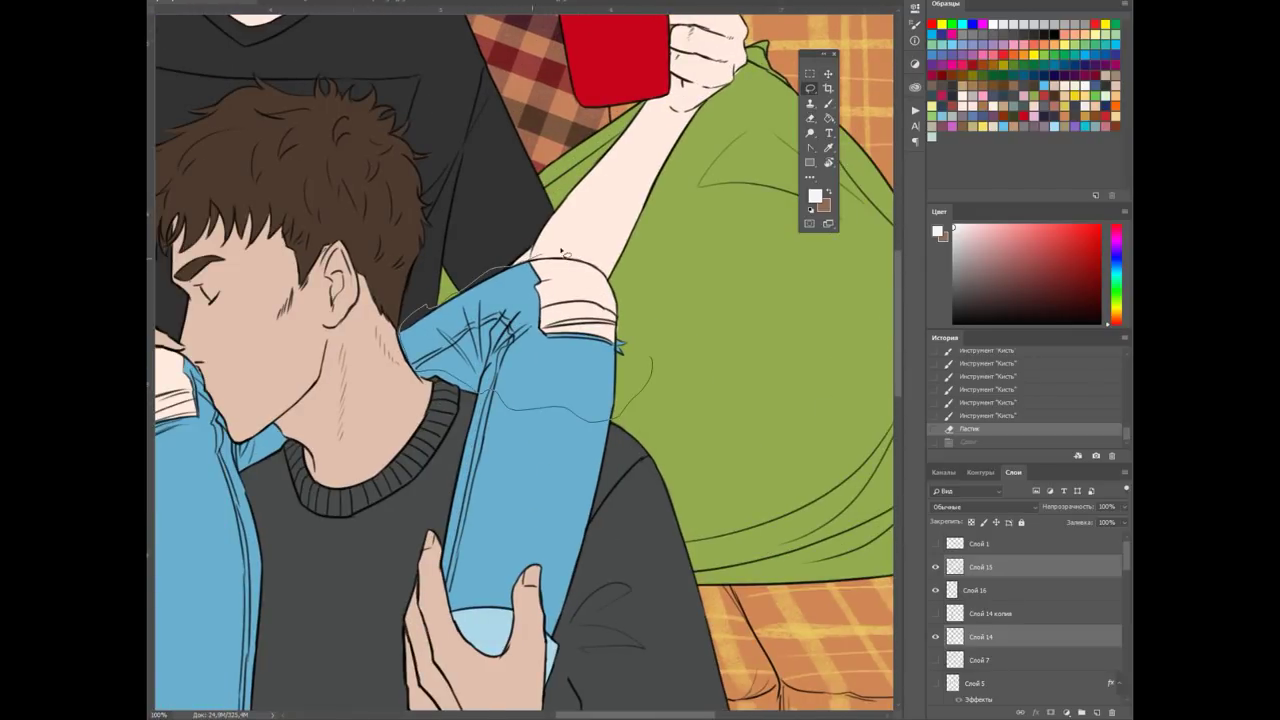
Cut the jeans piece near the arm to its own layer, raise it, and merge it down
left_click_drag(555, 256, 640, 400)
left_click(982, 634)
key("ctrl+x")
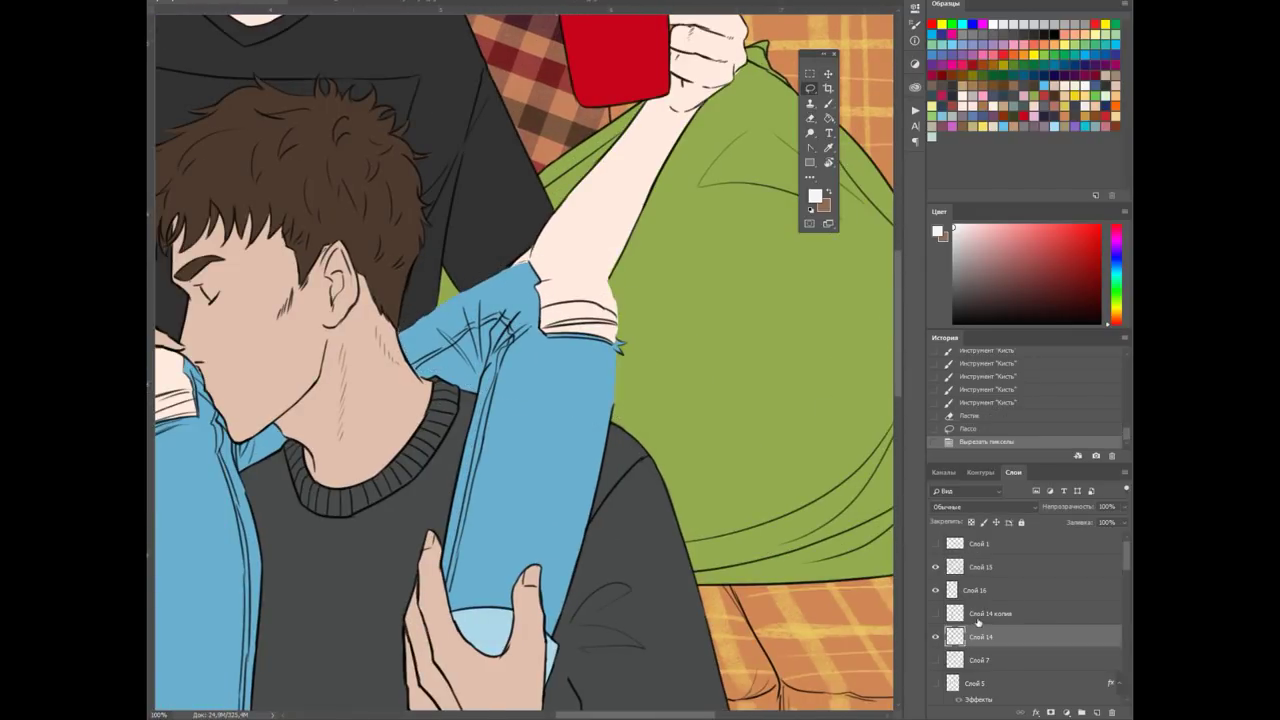
key("ctrl+v")
mouse_move(1023, 634)
left_mouse_down()
mouse_move(973, 609)
mouse_move(980, 556)
left_mouse_up()
left_click_drag(676, 330, 695, 323)
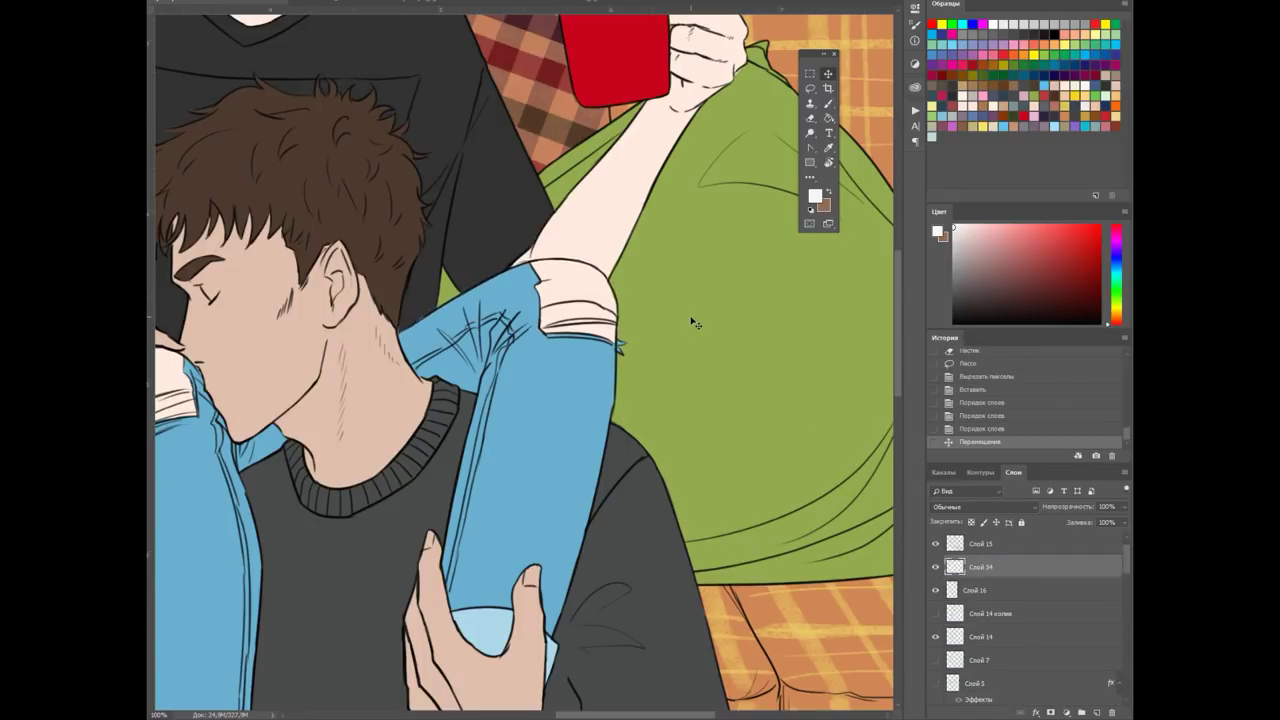
key("ctrl+e")
Zoom out to check the restacked jeans and nudge the upper figure left
key("ctrl+minus")
key("ctrl+minus")
scroll(1045, 640, "down", 2)
scroll(1045, 640, "up", 2)
key("ctrl+minus")
key("Left")
key("Left")
key("Left")
Nudge the blond man a few pixels right and bring the upper figures into view
scroll(640, 560, "left", 2)
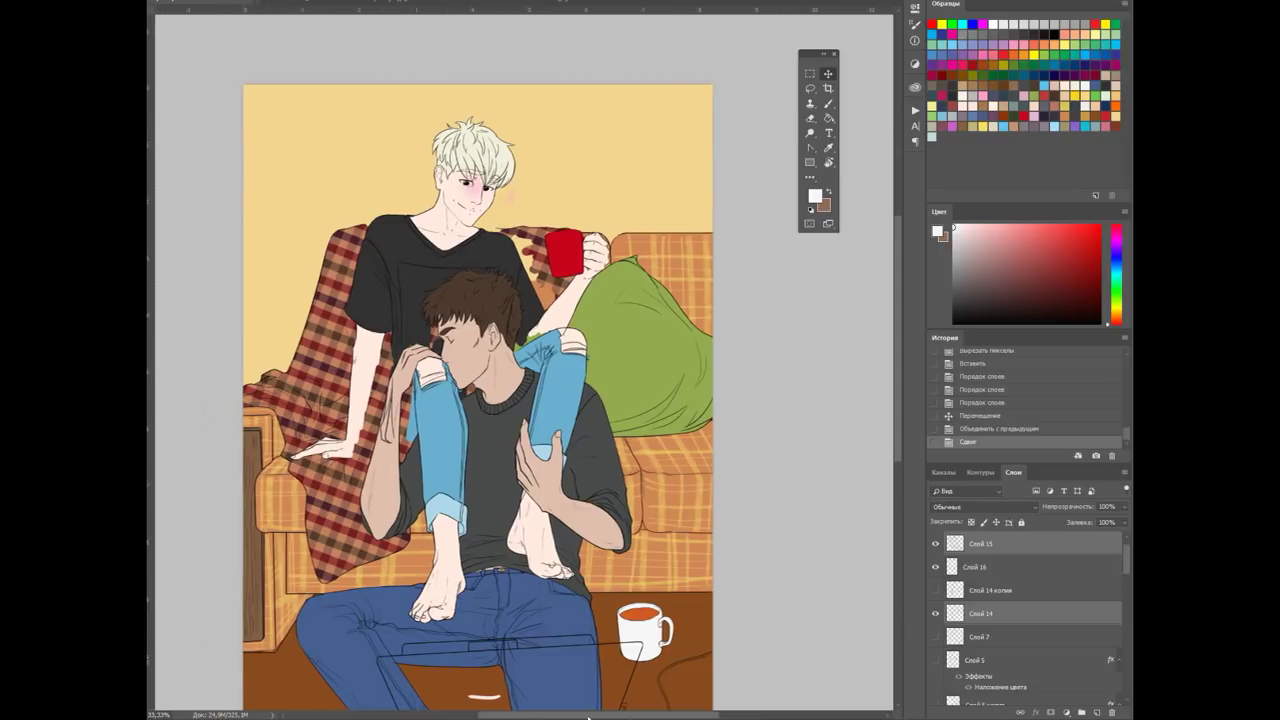
key("shift+Right")
key("shift+Right")
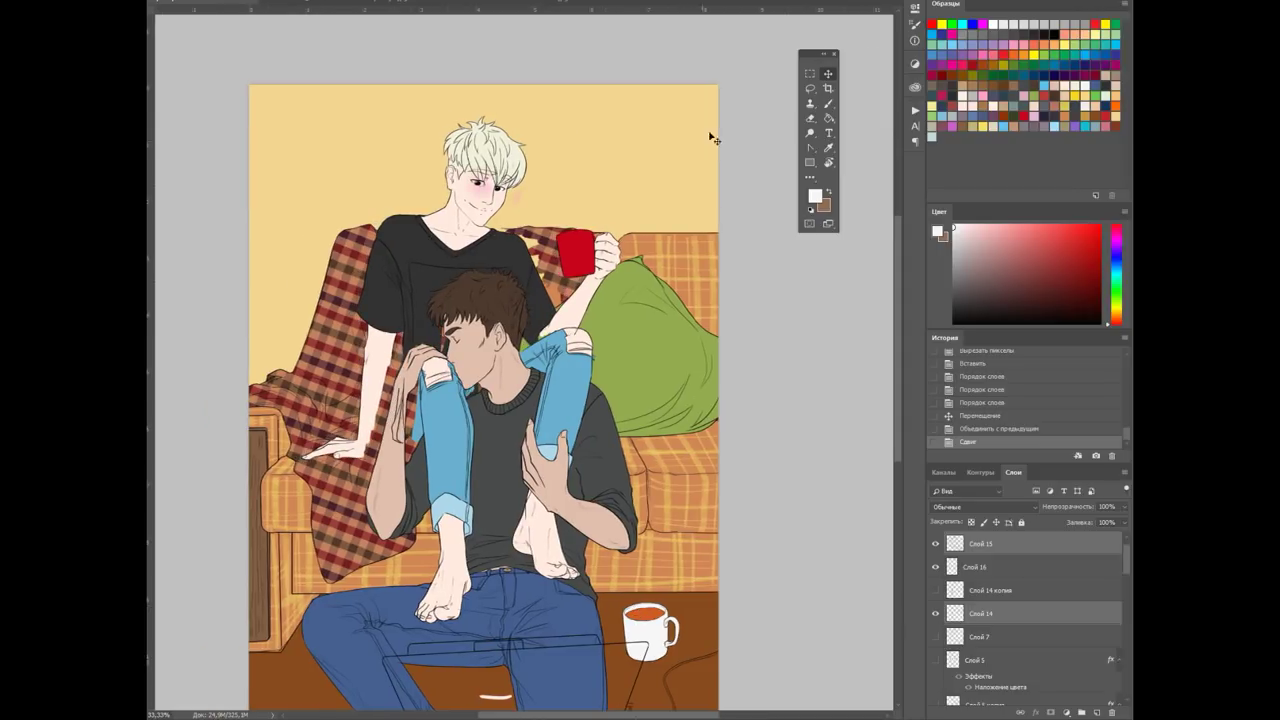
scroll(712, 139, "up", 2)
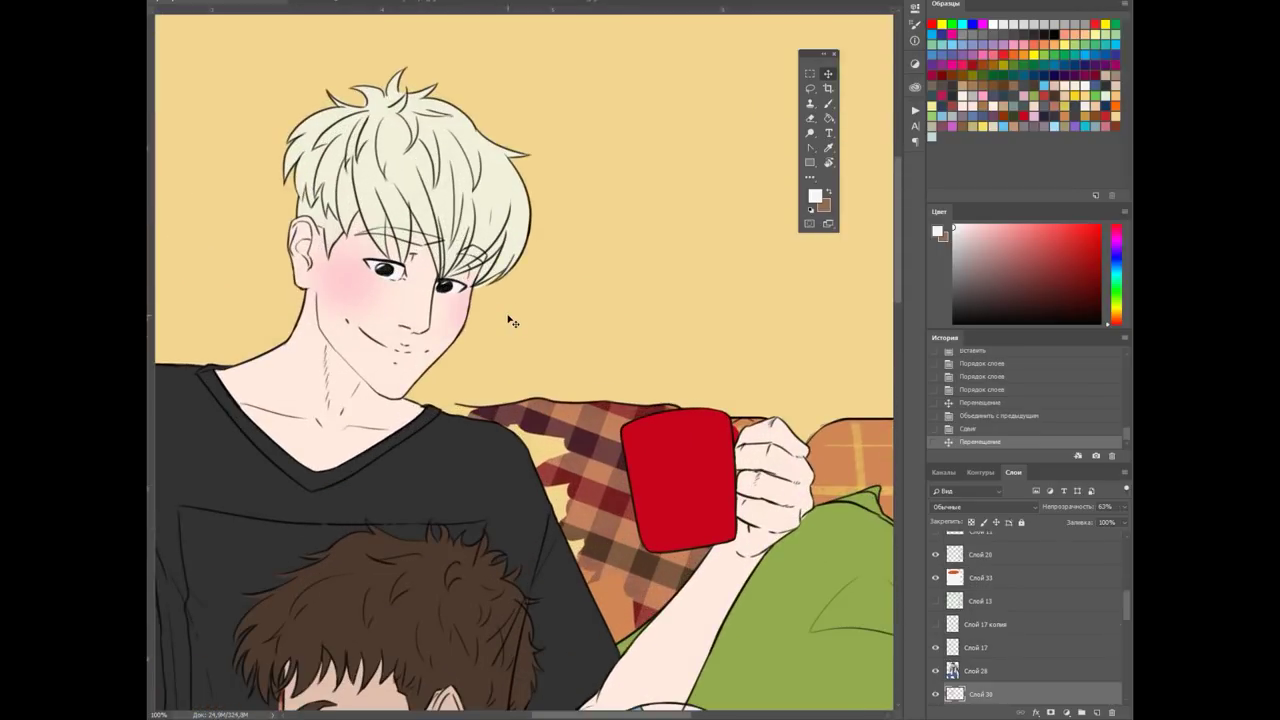
left_click(606, 500, "ctrl")
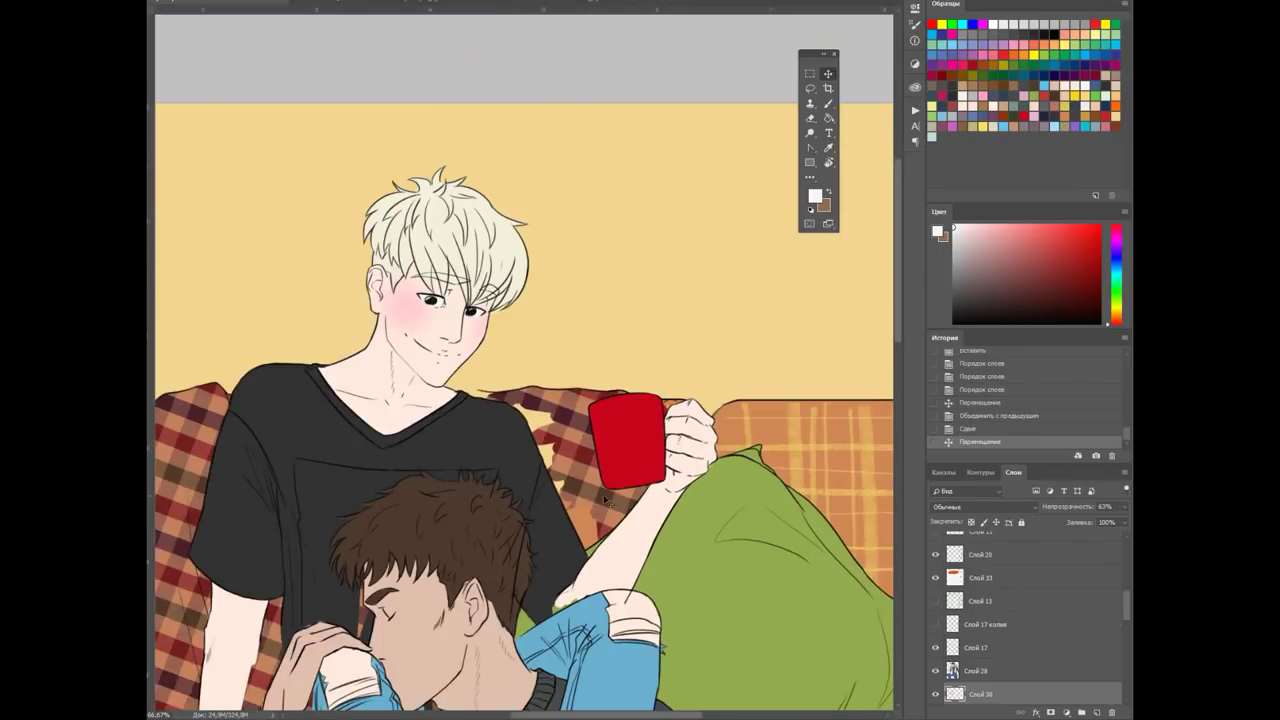
left_click_drag(606, 500, 701, 310)
scroll(985, 620, "down", 3)
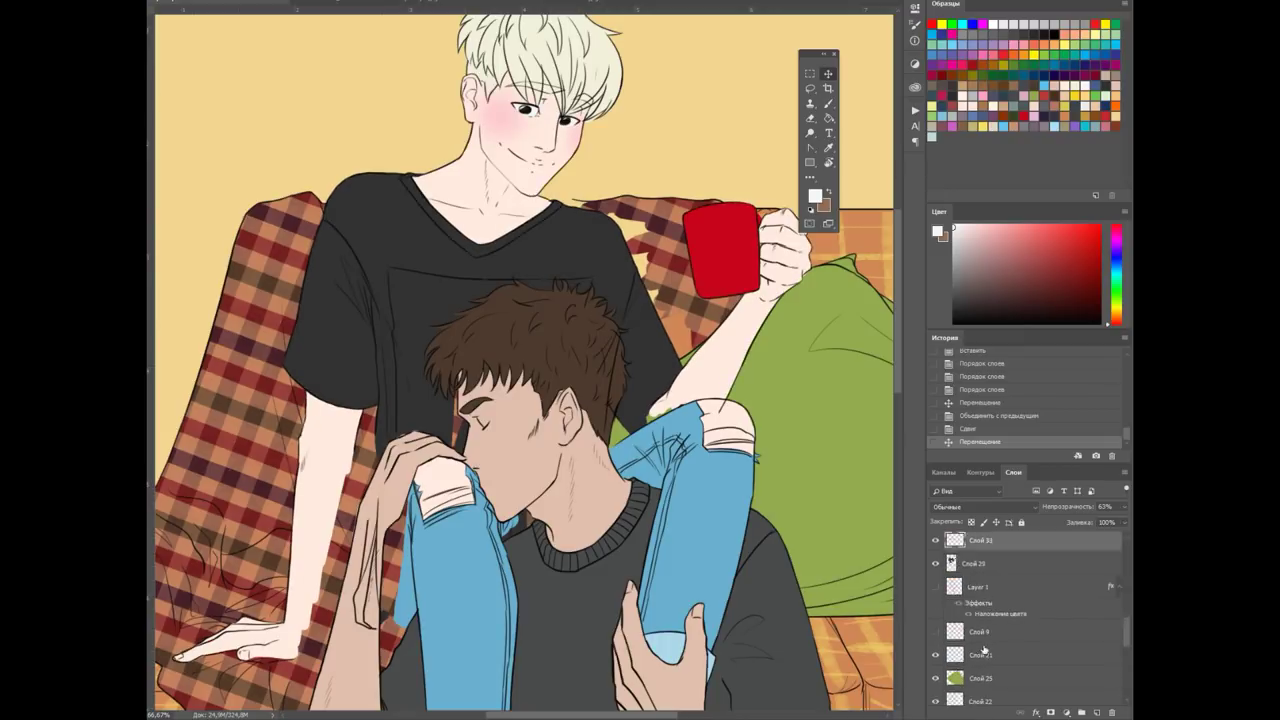
scroll(985, 650, "down", 2)
Hide the plaid blanket and sofa colour layers, then select the blond man's skin layer
left_click(936, 631)
left_click(936, 654)
left_click(936, 608)
left_click(936, 608)
left_click_drag(528, 112, 668, 112)
left_click(668, 112, "ctrl")
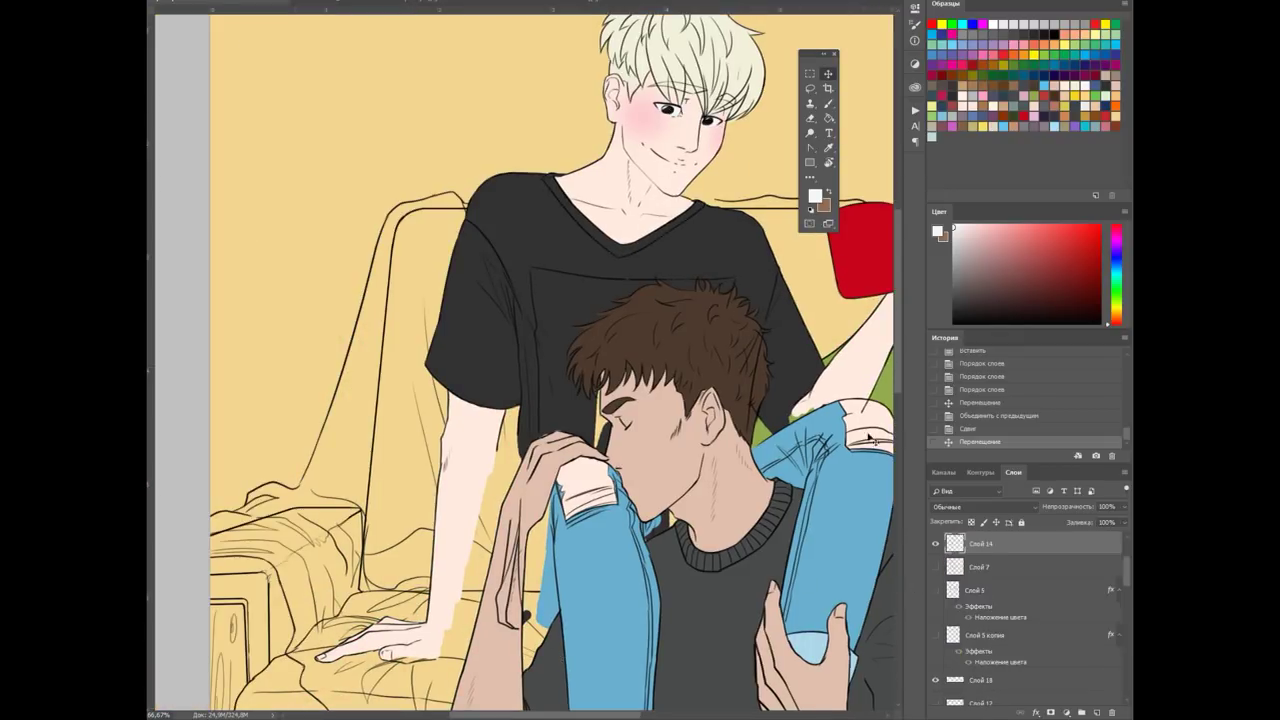
Show the blue sketch layer at lowered opacity as a guide, then return to the skin layer
left_click(936, 590)
left_click(975, 590)
key("5")
key("4")
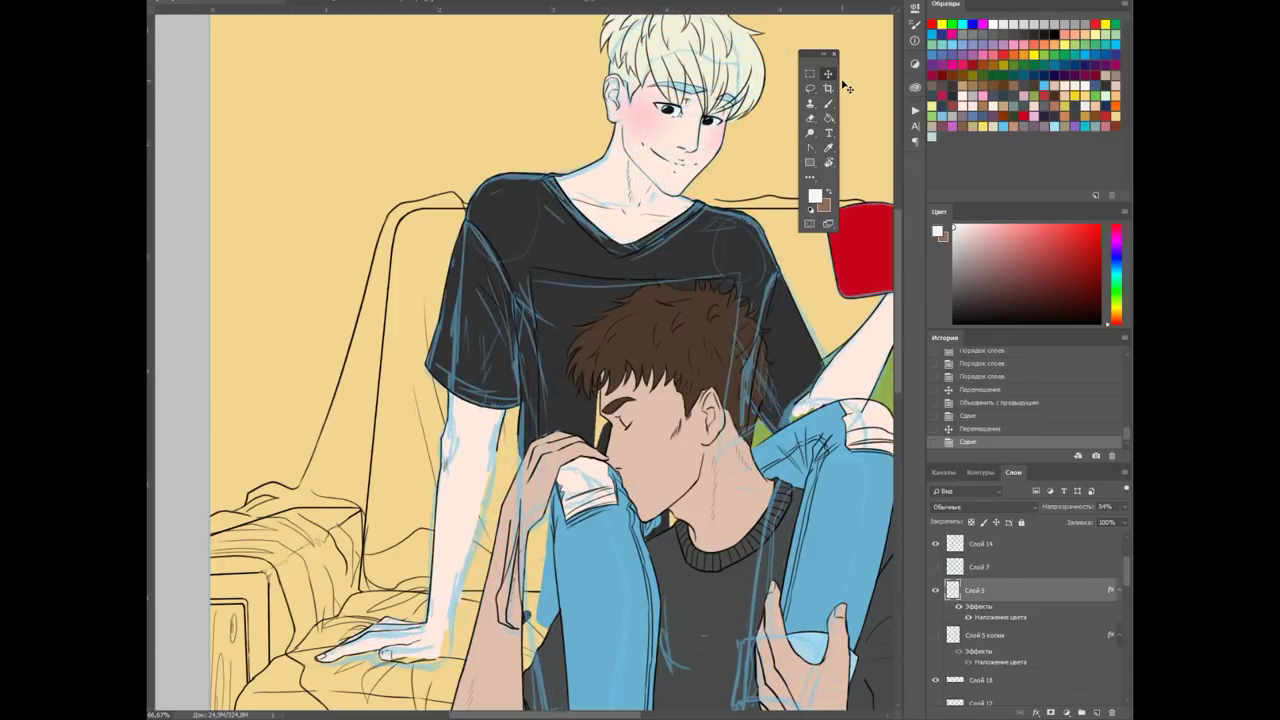
key("alt+bracketright")
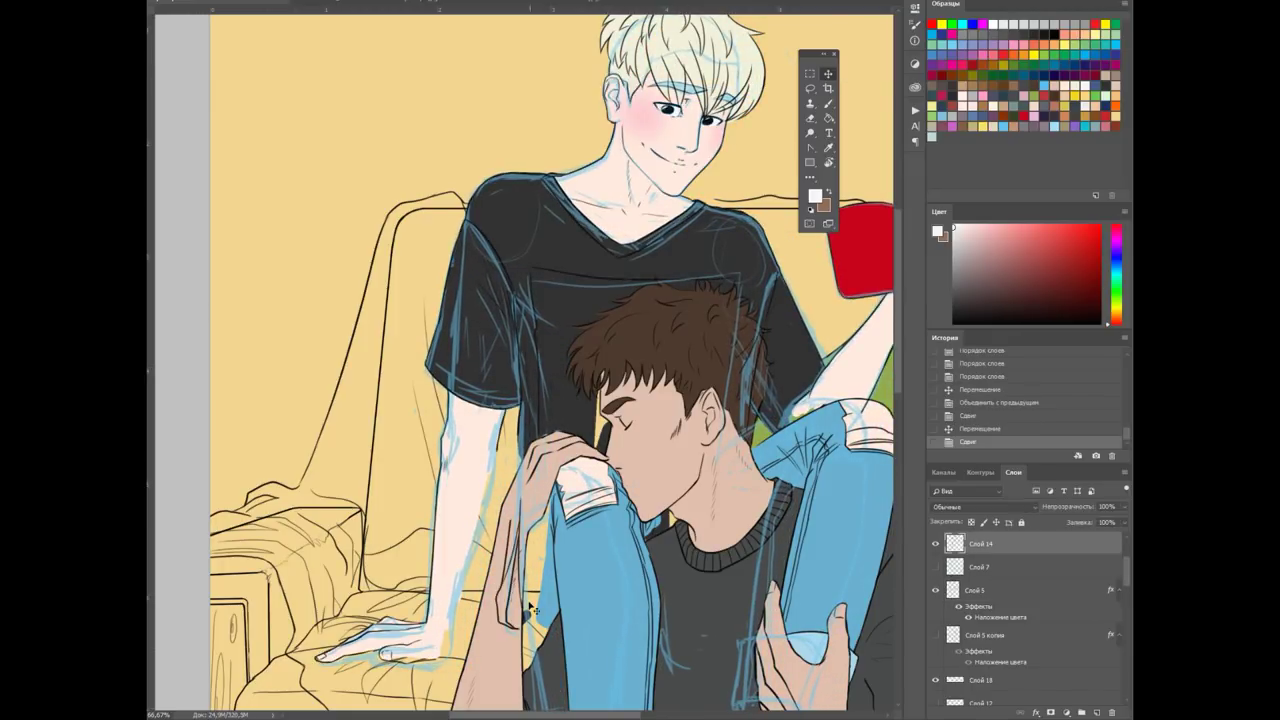
scroll(545, 650, "up", 1)
key("b")
right_click(738, 328)
key("Escape")
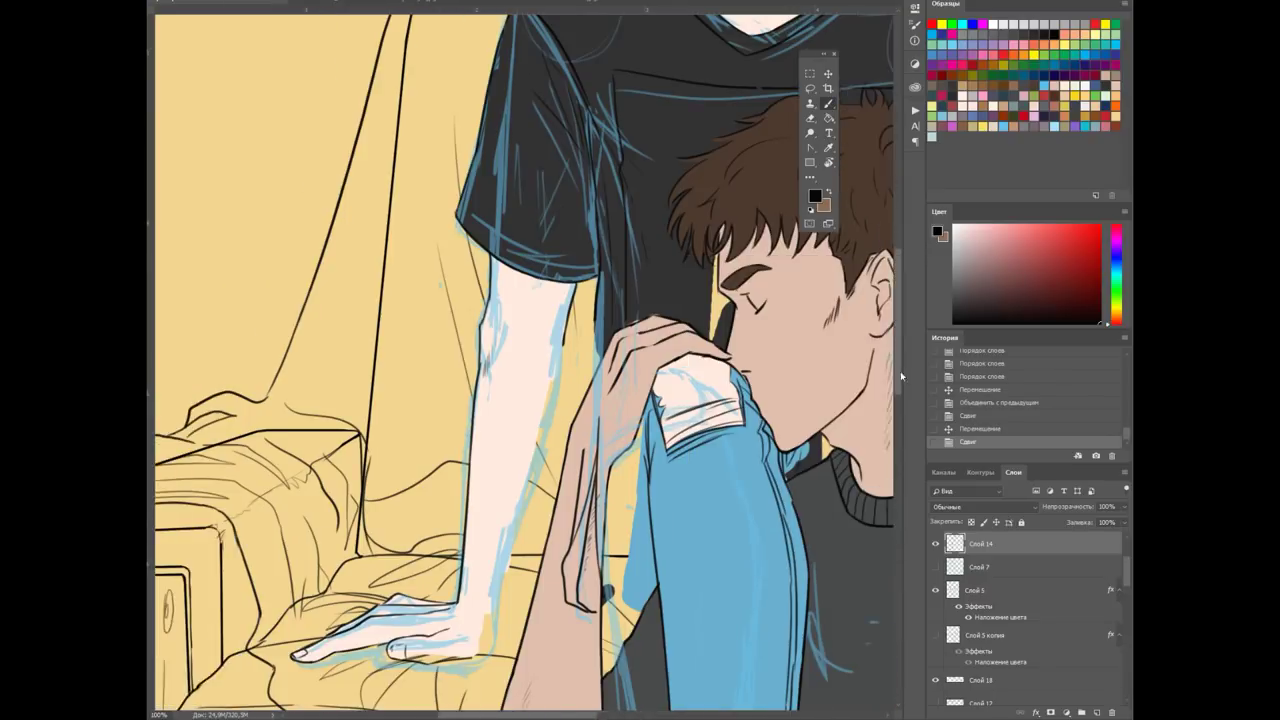
Paint pale skin over the blond man's upper arm, forearm and hand, erasing the spill
left_click_drag(438, 503, 513, 430)
left_click_drag(557, 260, 535, 428)
left_click_drag(530, 400, 510, 525)
left_click_drag(500, 515, 490, 585)
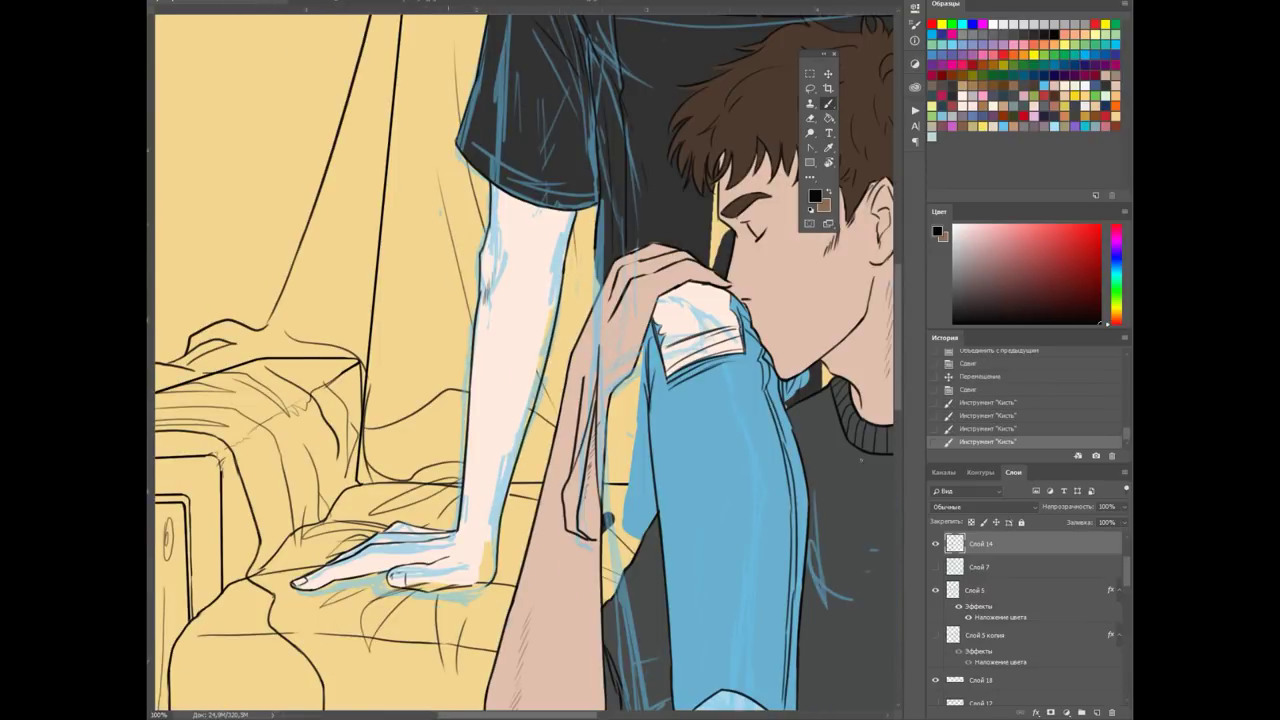
key("ctrl+plus")
key("ctrl+minus")
key("e")
key("ctrl+plus")
left_click_drag(430, 440, 640, 420)
key("ctrl+minus")
key("ctrl+minus")
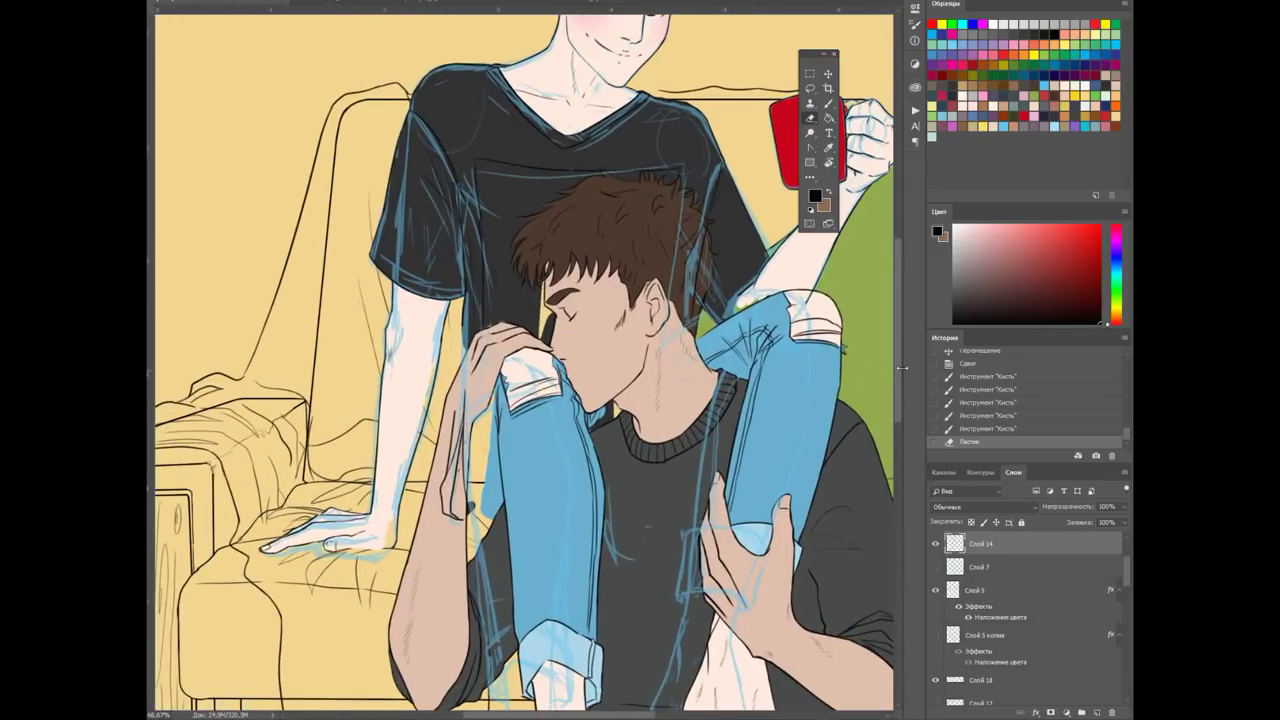
Erase stray paint beside the arm, then save the illustration
key("ctrl+plus")
key("ctrl+plus")
right_click(436, 284)
key("b")
left_click(443, 414)
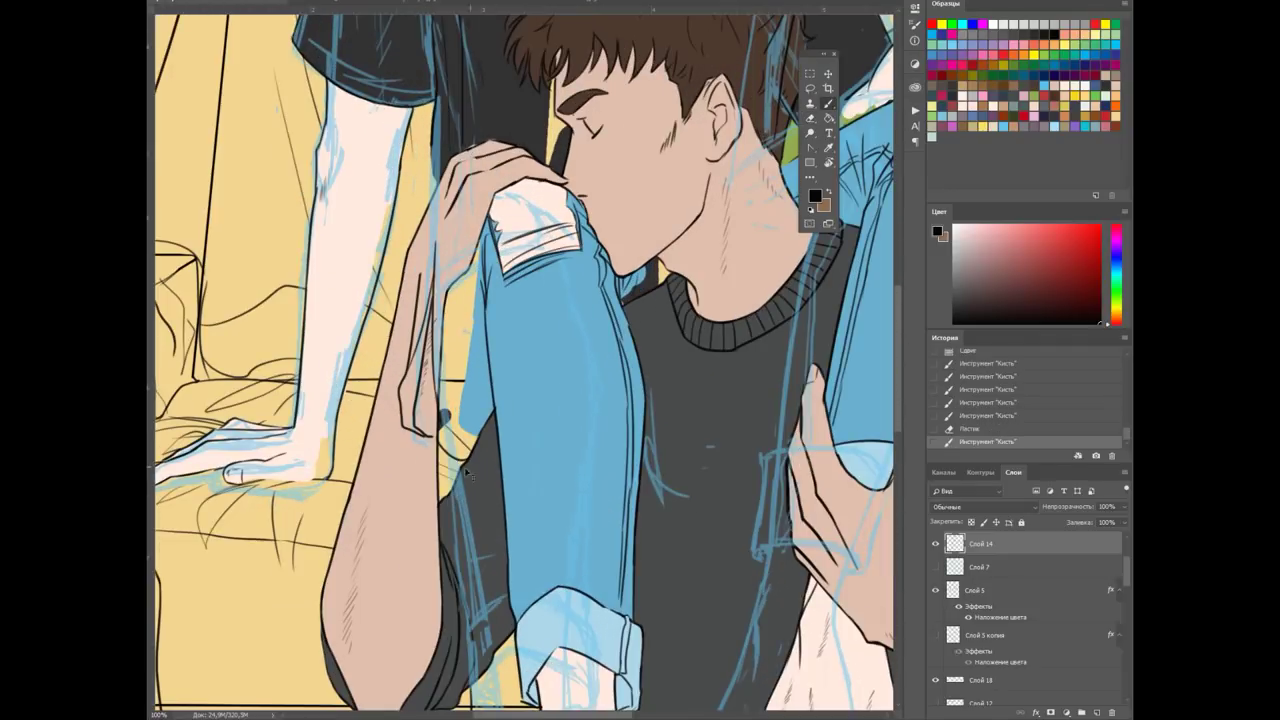
left_click_drag(410, 250, 425, 410)
key("b")
key("ctrl+minus")
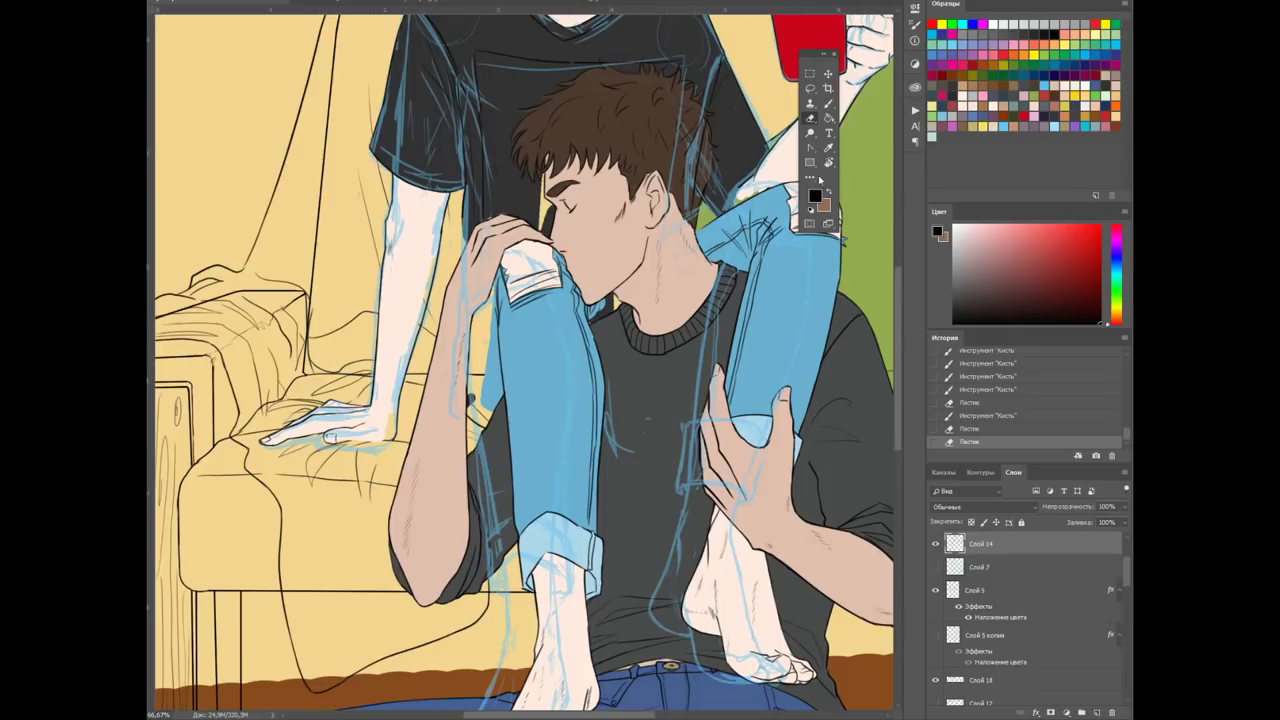
key("ctrl+minus")
key("ctrl+minus")
key("ctrl+s")
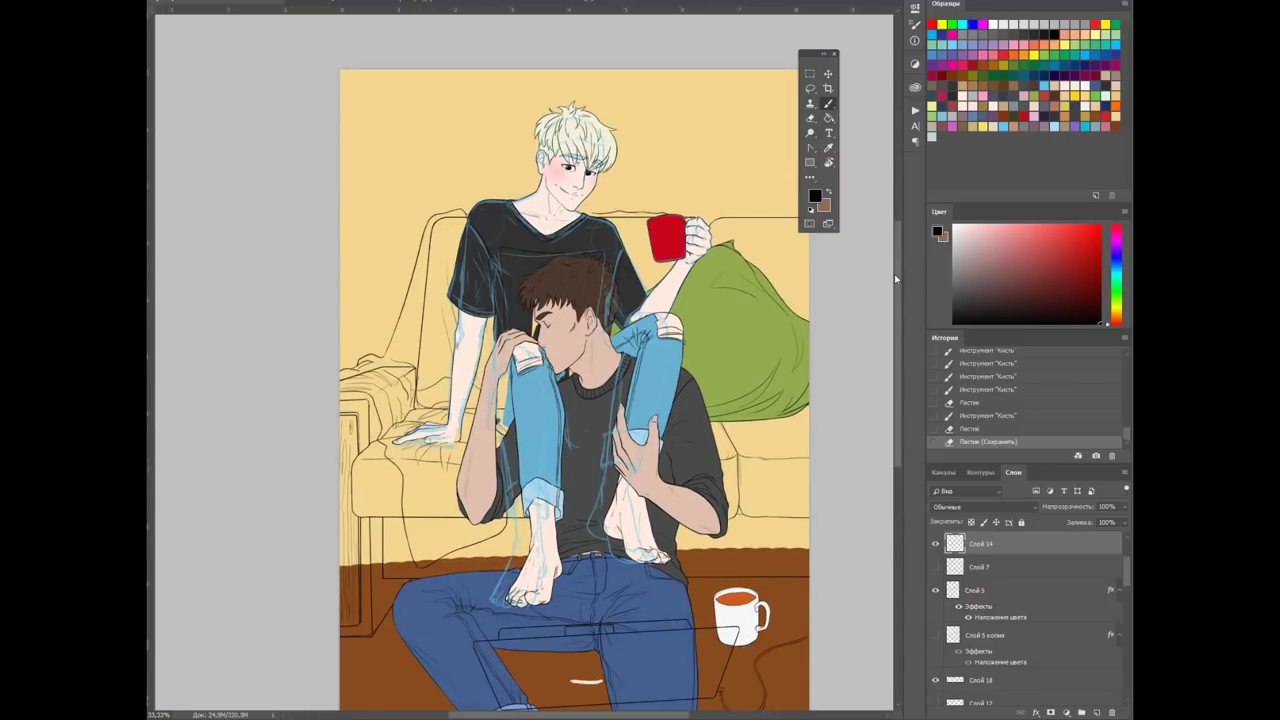
Draw dark lines down the shirt along its edge
key("ctrl+plus")
key("alt+bracketright")
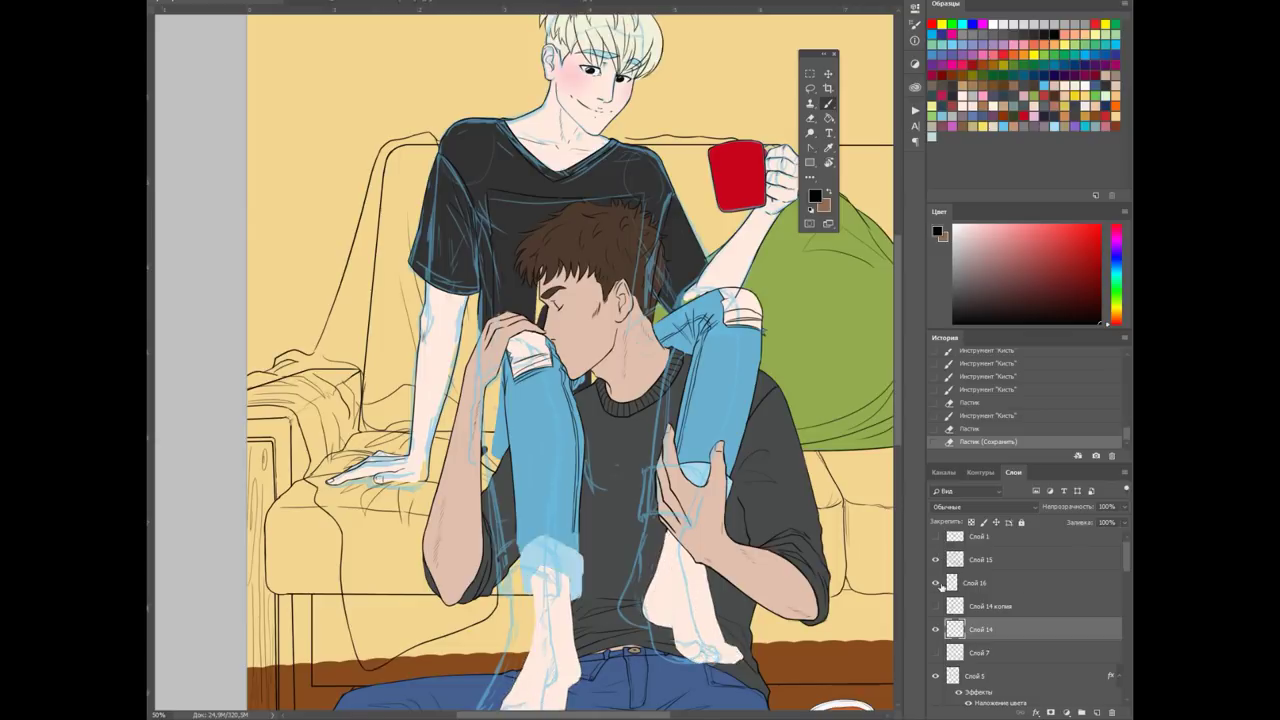
key("alt+bracketright")
key("ctrl+plus")
left_click_drag(529, 304, 529, 560)
left_click(726, 278)
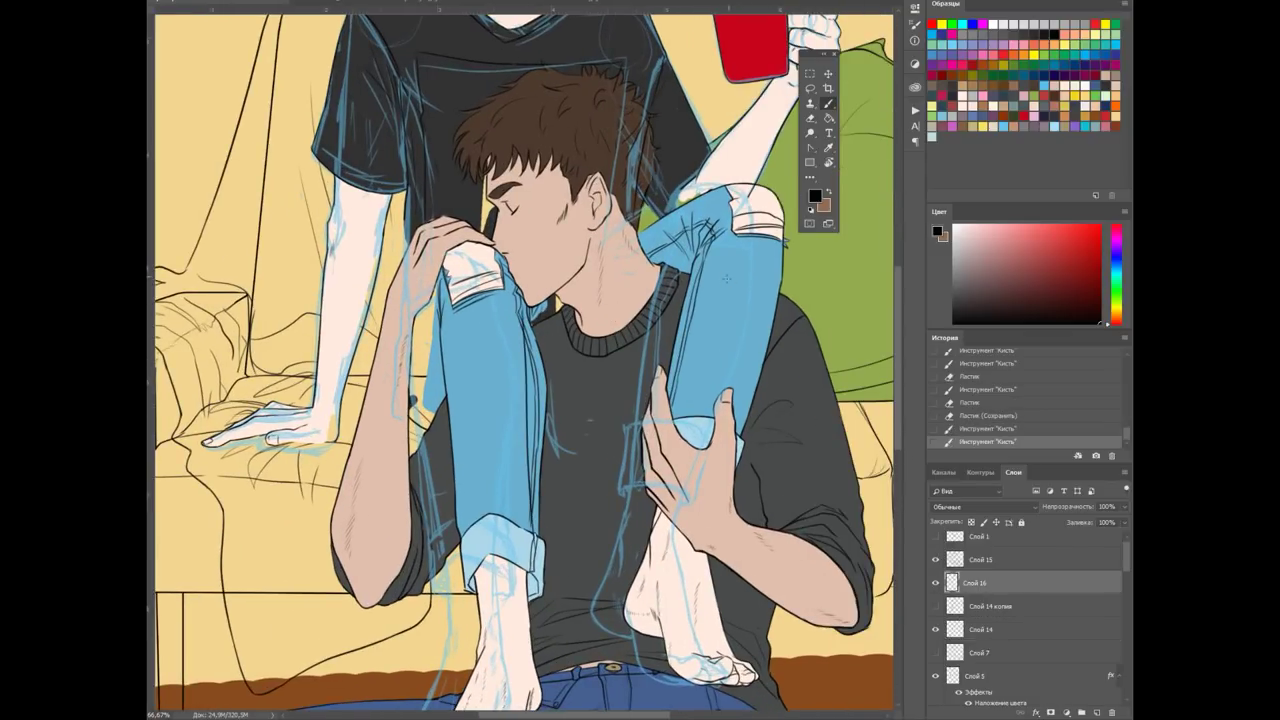
left_click_drag(450, 300, 452, 515)
mouse_move(440, 285)
left_mouse_down()
mouse_move(441, 470)
mouse_move(439, 444)
left_mouse_up()
Erase the stray shirt strokes and redraw a clean dark line along the shirt's left edge
key("ctrl+plus")
key("e")
left_click_drag(405, 245, 404, 512)
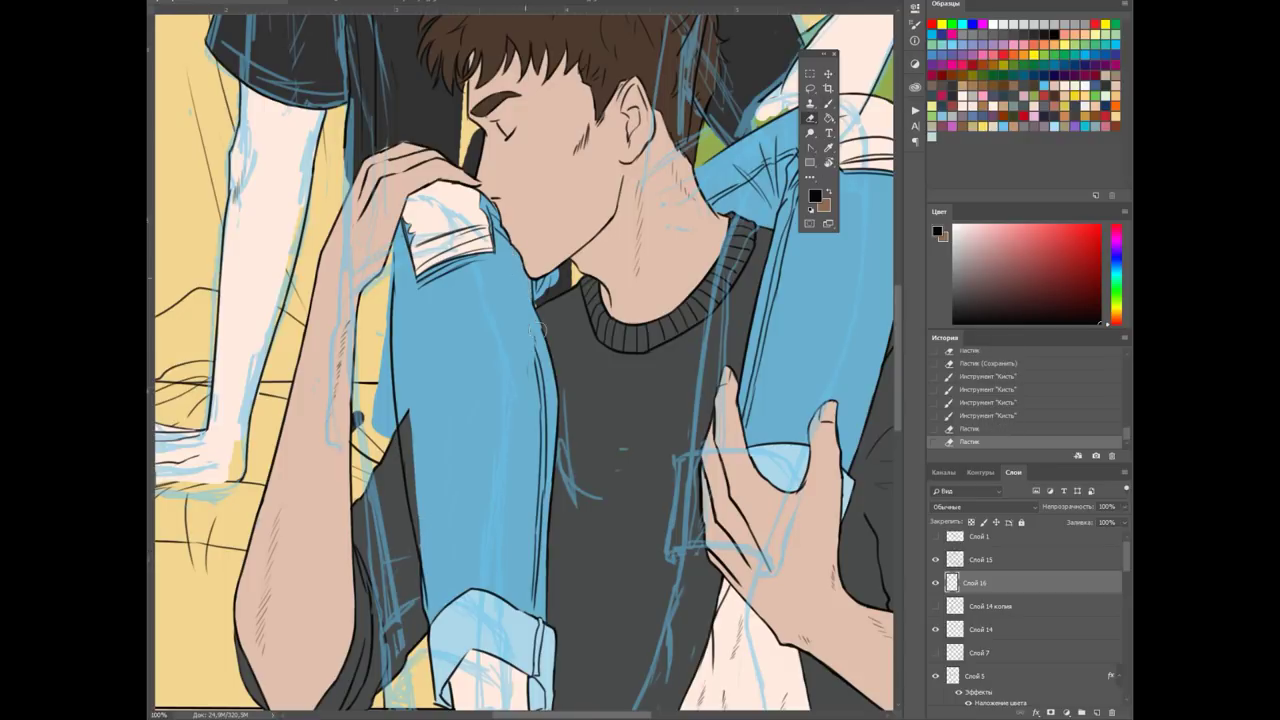
left_click_drag(538, 329, 531, 601)
key("b")
left_click_drag(532, 265, 528, 605)
left_click_drag(534, 280, 530, 590)
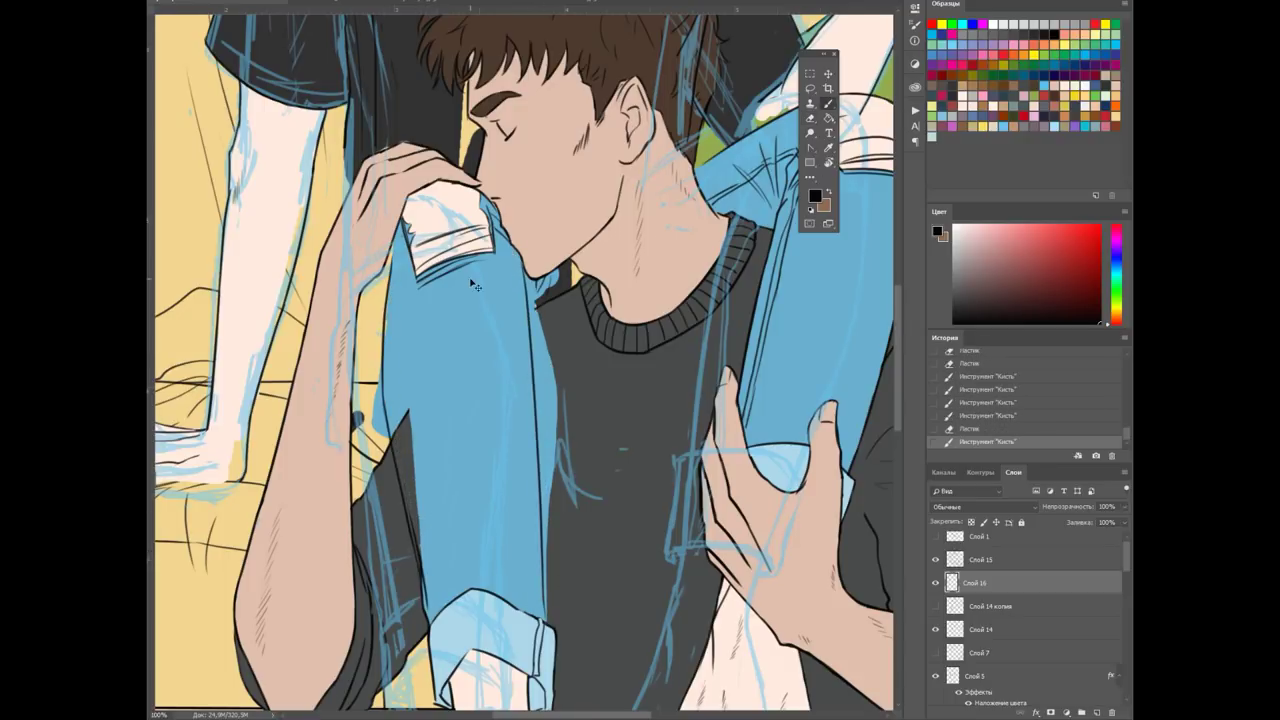
key("ctrl+minus")
key("ctrl+minus")
key("ctrl+minus")
key("ctrl+plus")
key("ctrl+plus")
key("ctrl+plus")
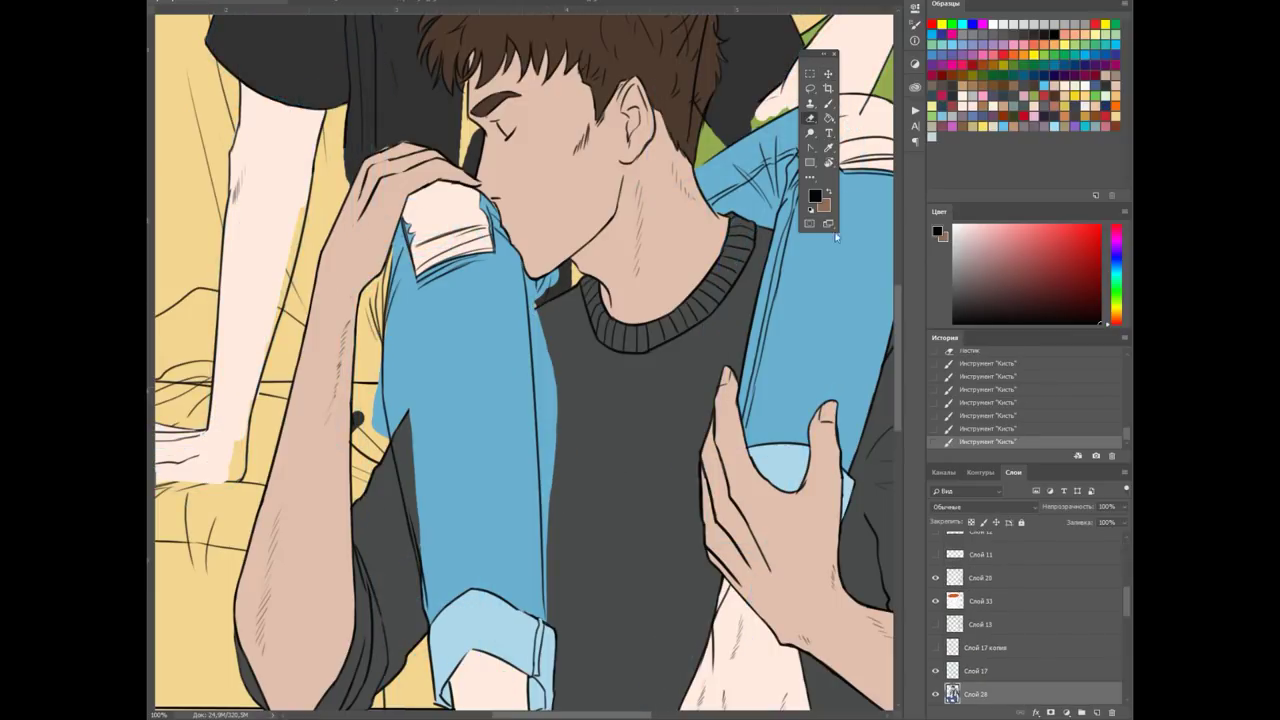
Paint a dark grey line down the sleeve edge and patch the gap near the collar with jeans blue
key("b")
left_click(696, 472, "alt")
left_click_drag(545, 308, 549, 610)
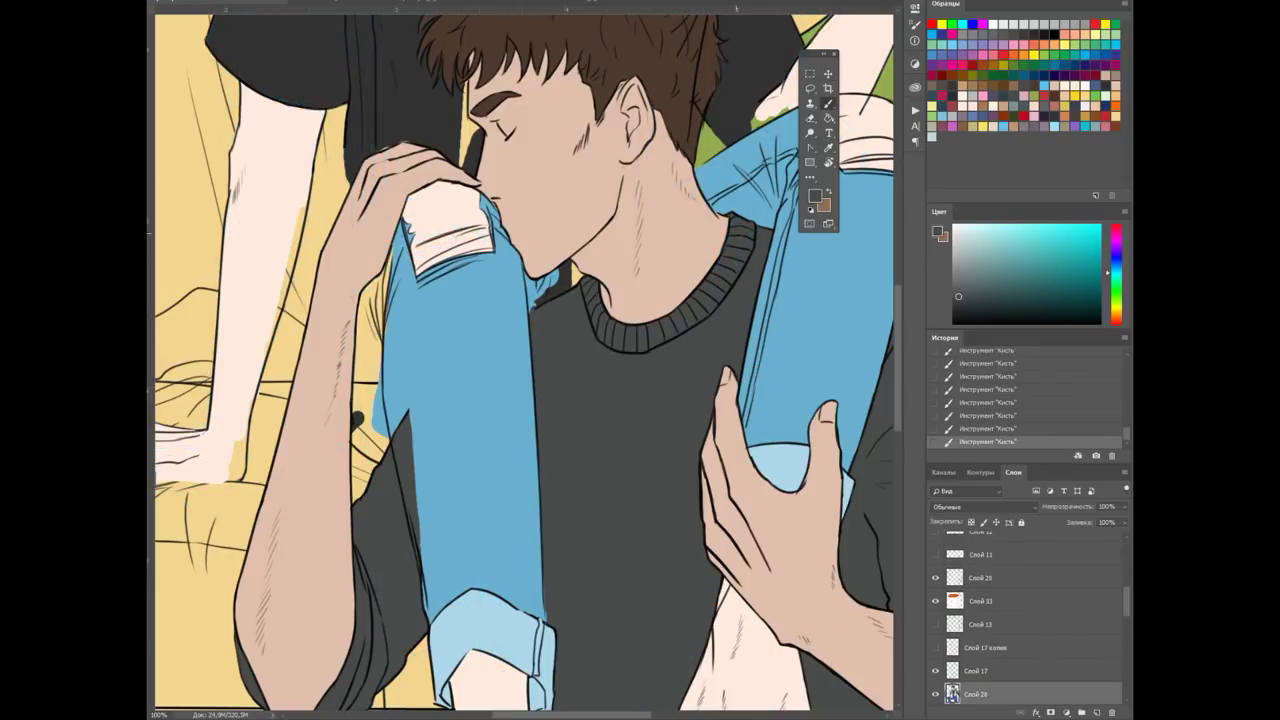
left_click(470, 400, "alt")
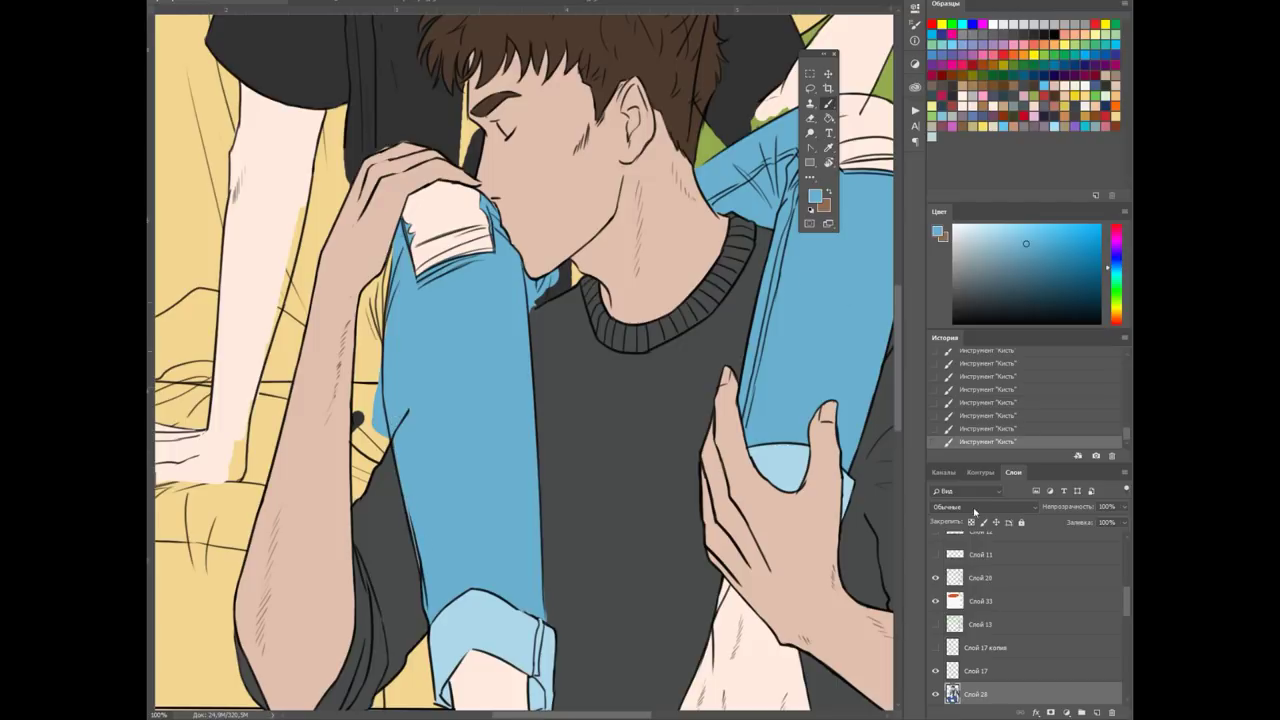
key("ctrl+plus")
key("e")
left_click(828, 103)
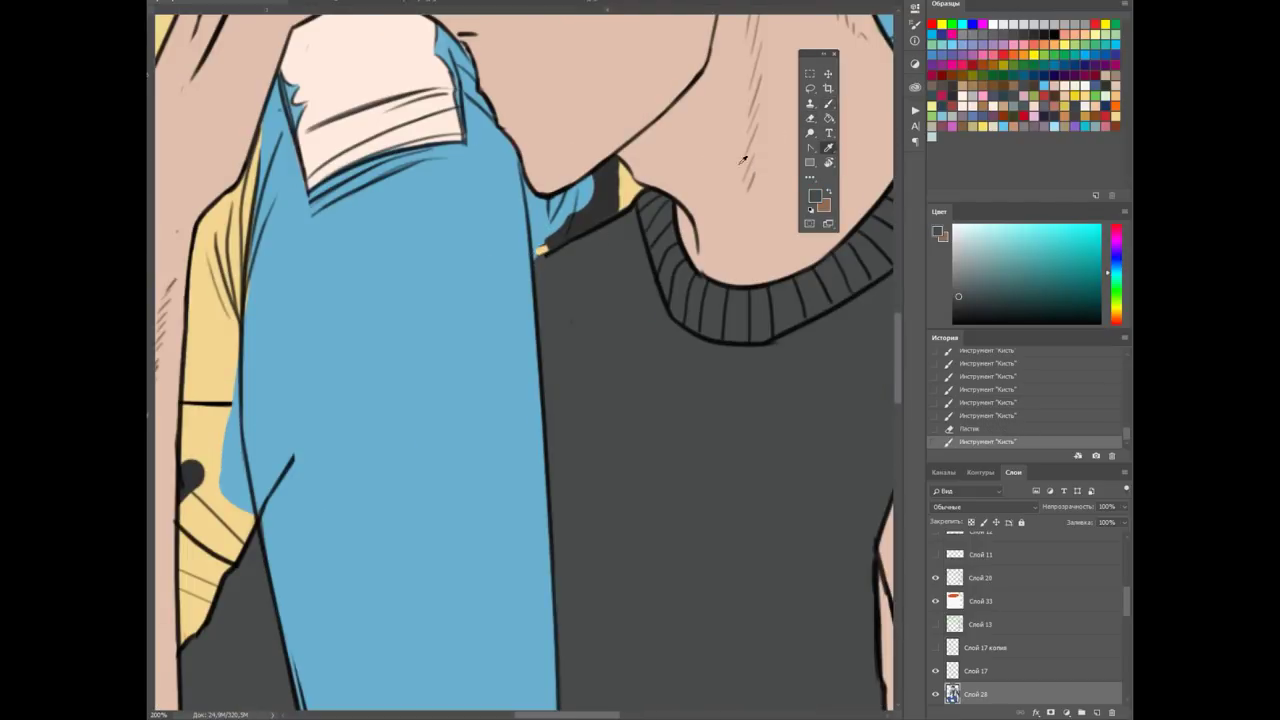
left_click(605, 175, "alt")
left_click_drag(598, 198, 545, 245)
Select and show layer Слой 17, then erase stray paint near the collar
key("ctrl+minus")
key("ctrl+minus")
key("ctrl+minus")
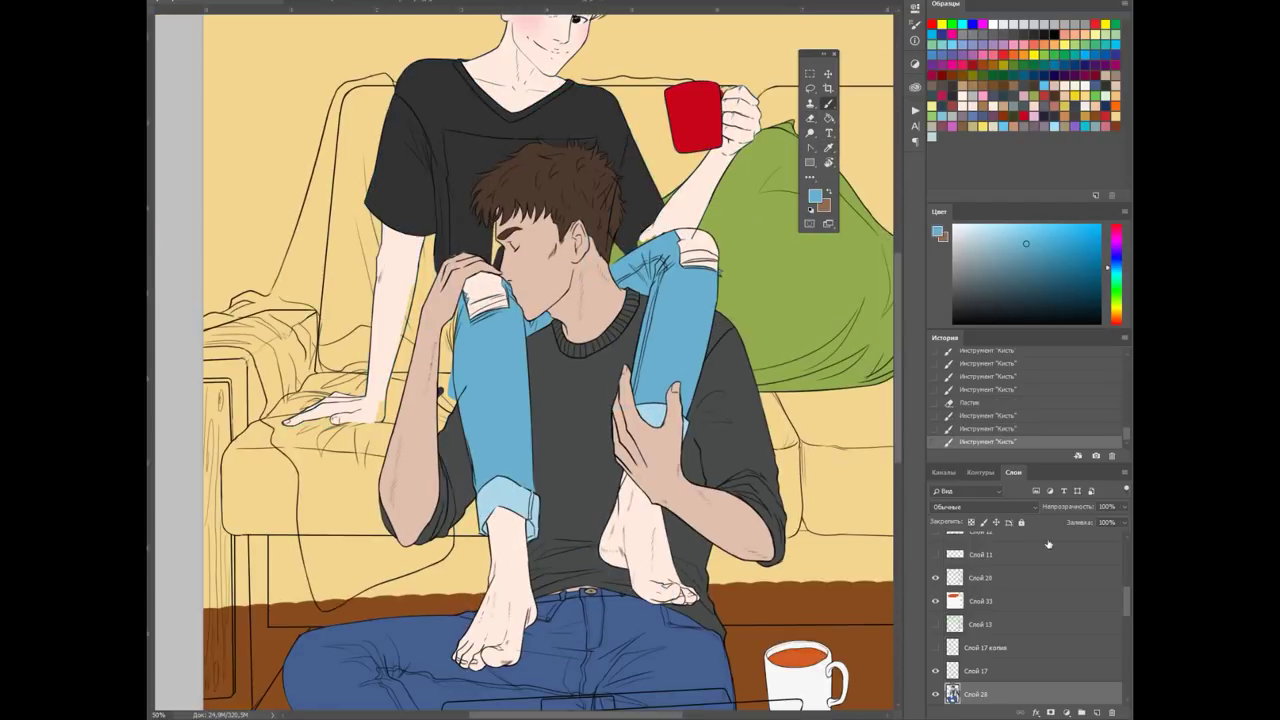
key("ctrl+plus")
left_click(940, 672)
left_click(936, 671)
key("ctrl+plus")
key("ctrl+plus")
right_click(600, 275)
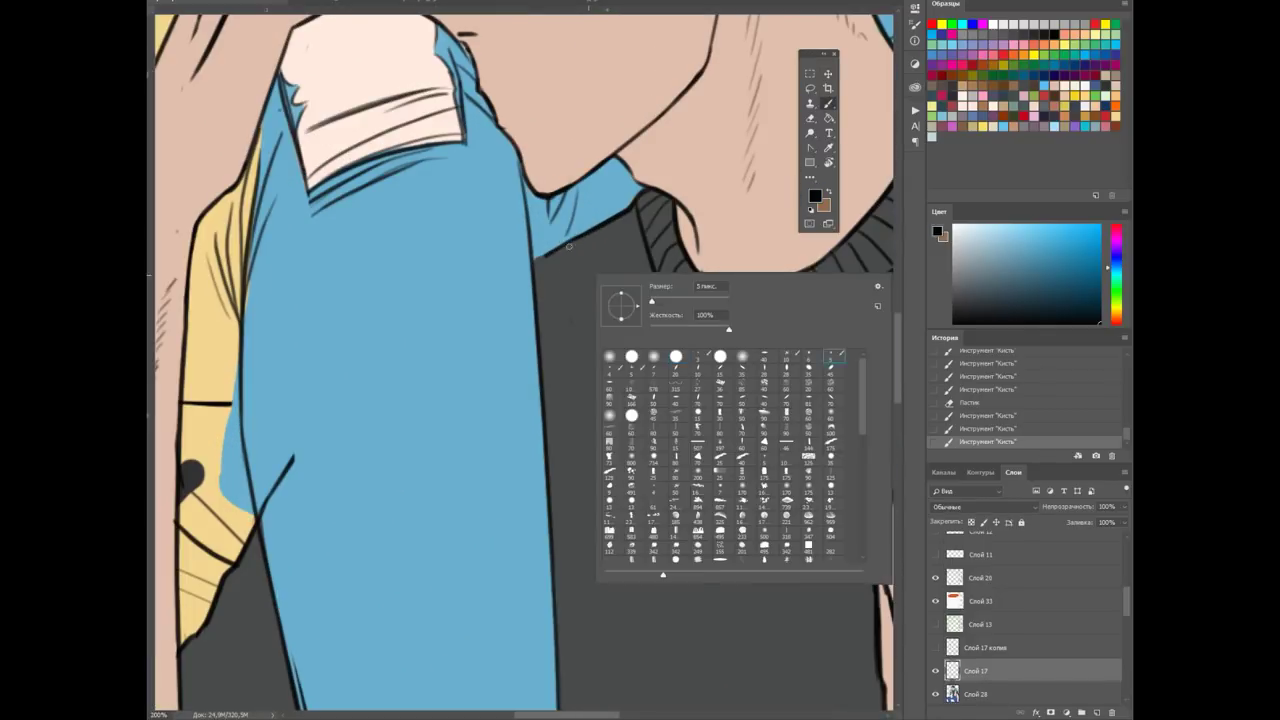
key("Escape")
left_click_drag(313, 487, 453, 444)
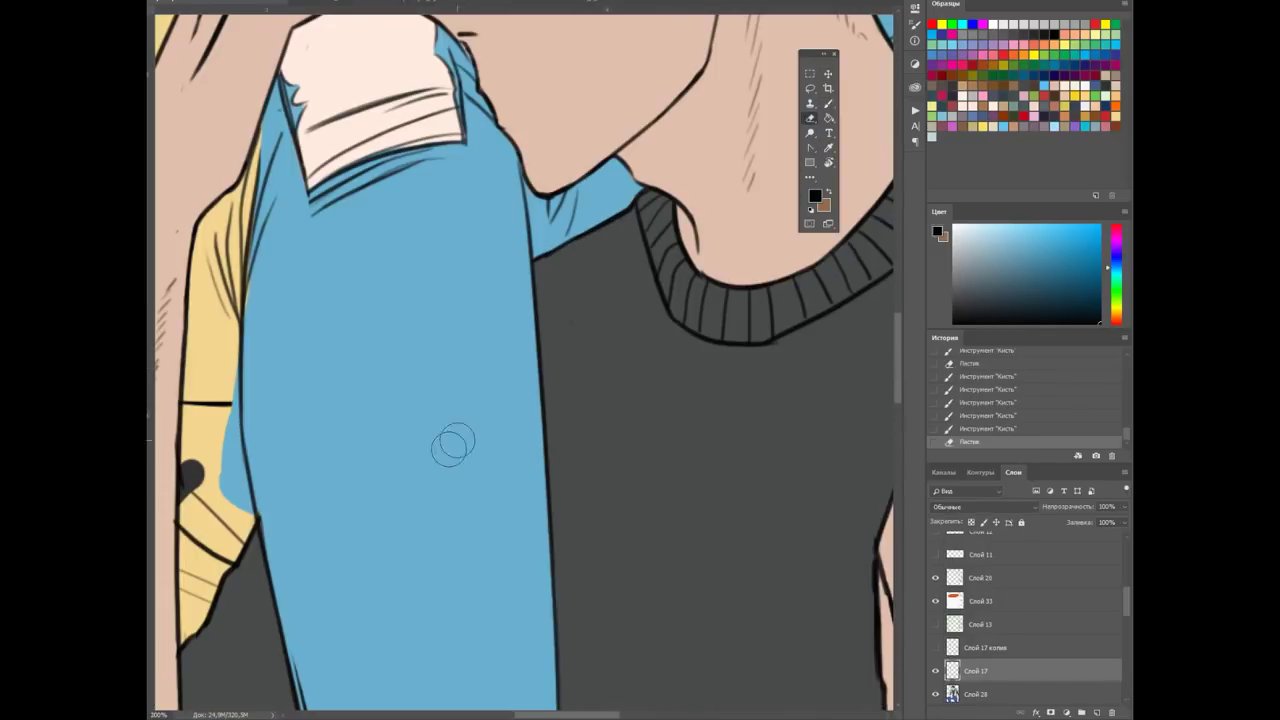
On layer Слой 28, paint jeans blue over the yellow gaps along the jeans edge
left_click(987, 692)
key("b")
key("ctrl+minus")
right_click(566, 288)
key("Escape")
left_click_drag(392, 262, 400, 290)
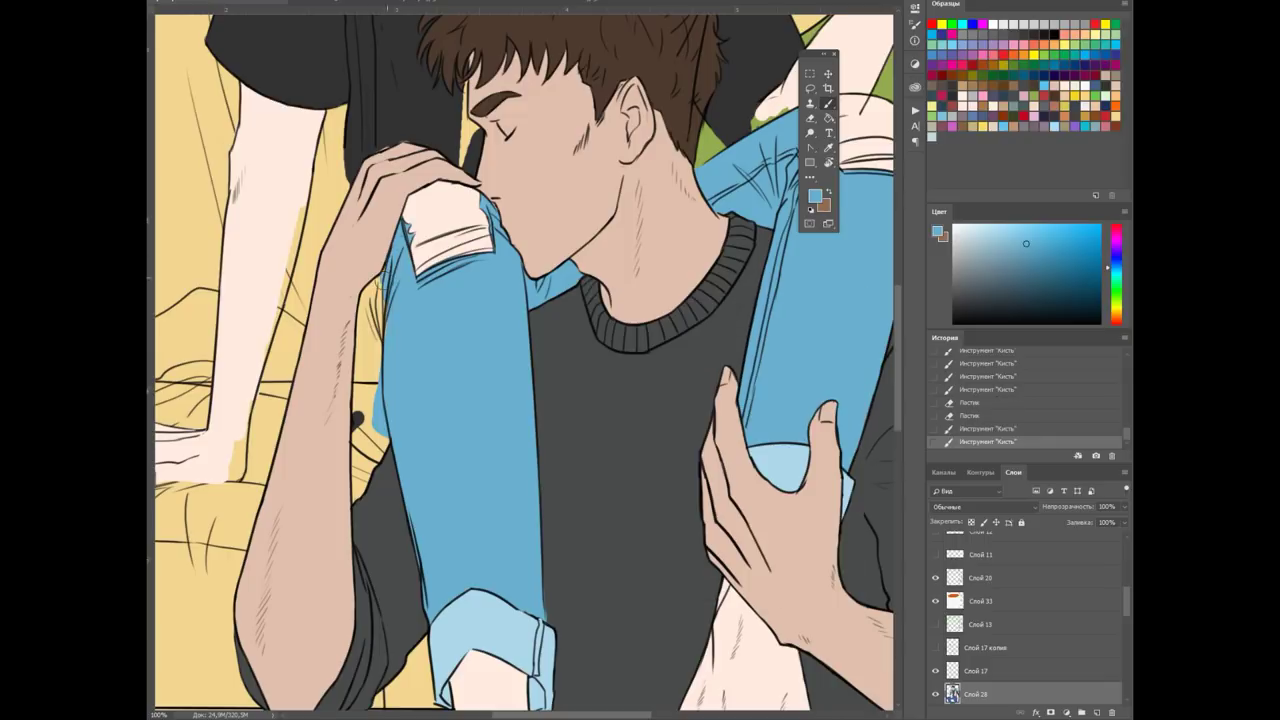
key("ctrl+plus")
left_click_drag(200, 360, 195, 470)
left_click_drag(205, 400, 194, 514)
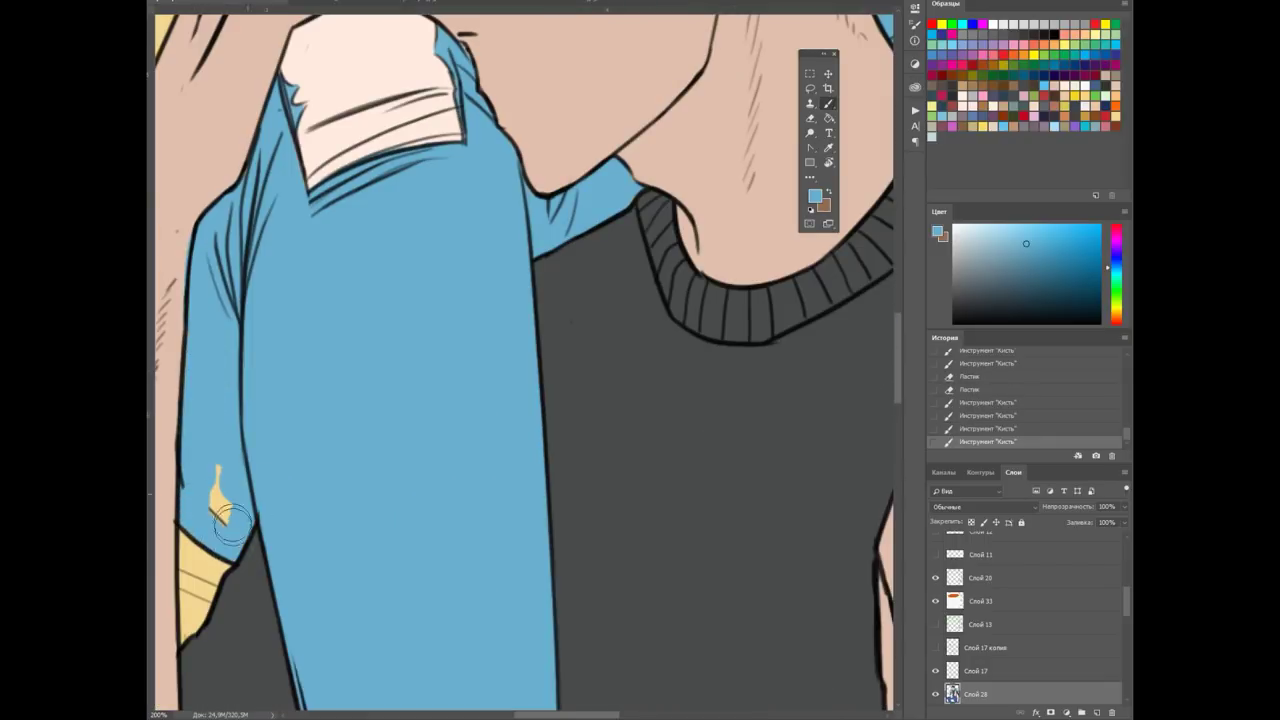
key("ctrl+minus")
key("ctrl+minus")
key("ctrl+minus")
scroll(490, 638, "up", 2)
key("ctrl+plus")
left_click(490, 638, "ctrl")
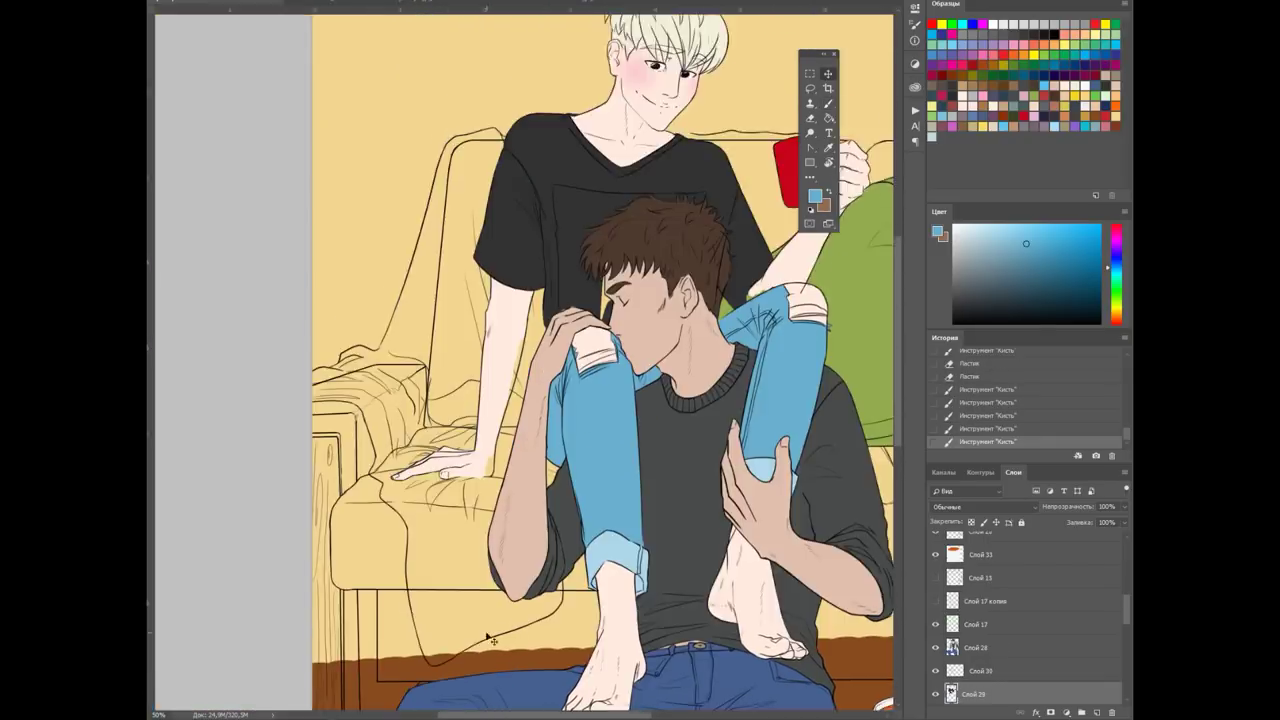
Paint pale skin over the blond man's wrist and erase the stray paint
key("ctrl+plus")
key("b")
left_click(500, 214, "alt")
left_click_drag(500, 214, 506, 300)
key("ctrl+plus")
left_click_drag(429, 494, 389, 437)
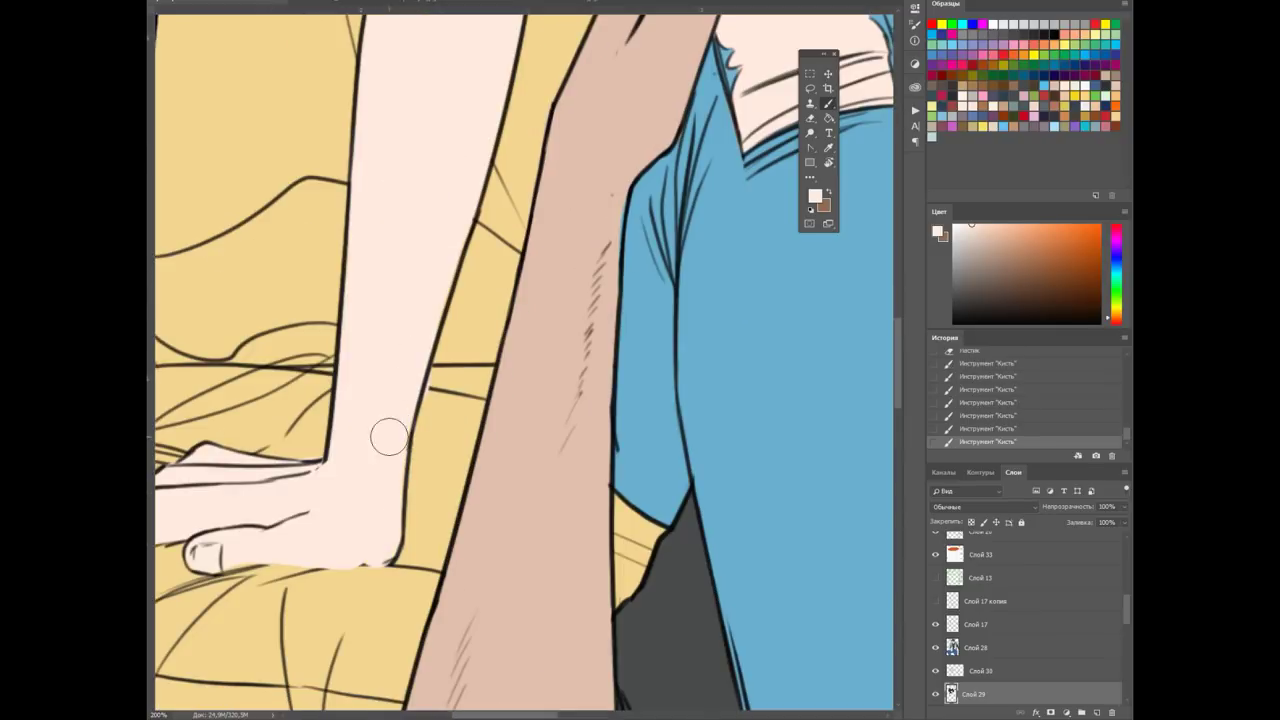
left_click_drag(275, 583, 370, 575)
Touch up the paint near the mug and sample the near-black line colour
key("ctrl+minus")
scroll(525, 360, "up", 5)
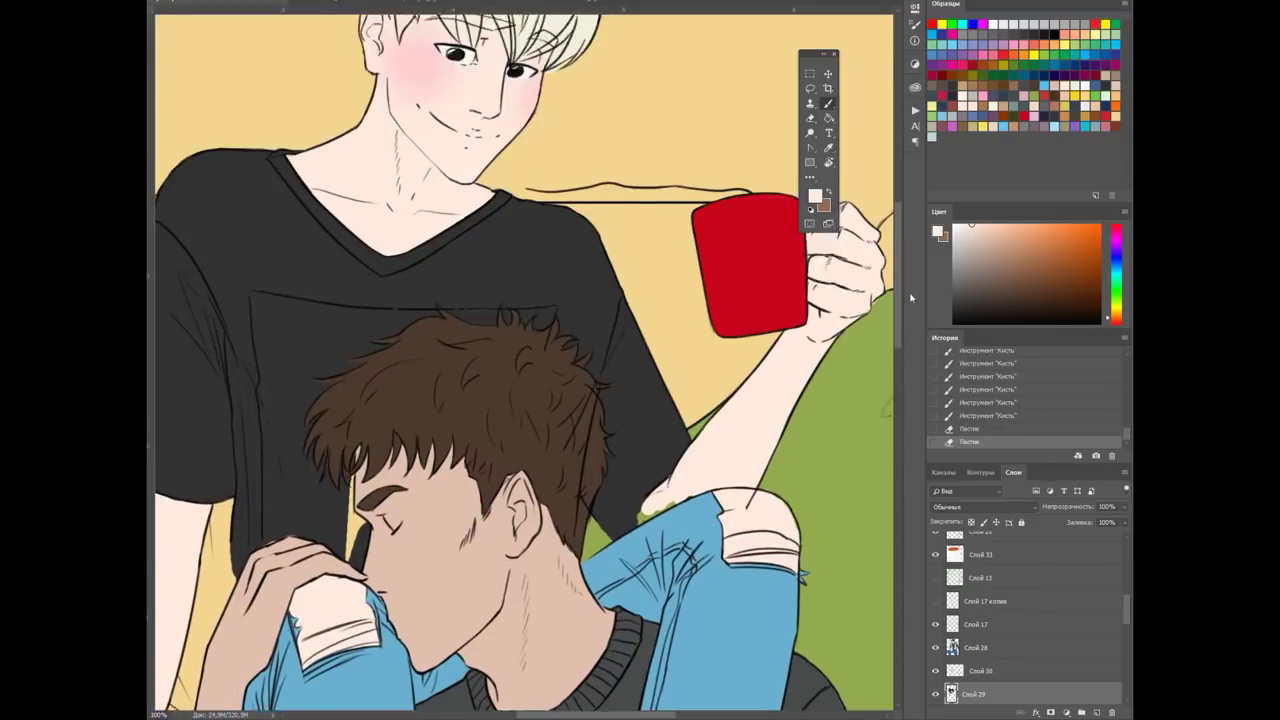
left_click_drag(700, 362, 705, 360)
key("ctrl+minus")
left_click_drag(705, 360, 650, 368)
key("ctrl+plus")
left_click(650, 368, "alt")
key("ctrl+minus")
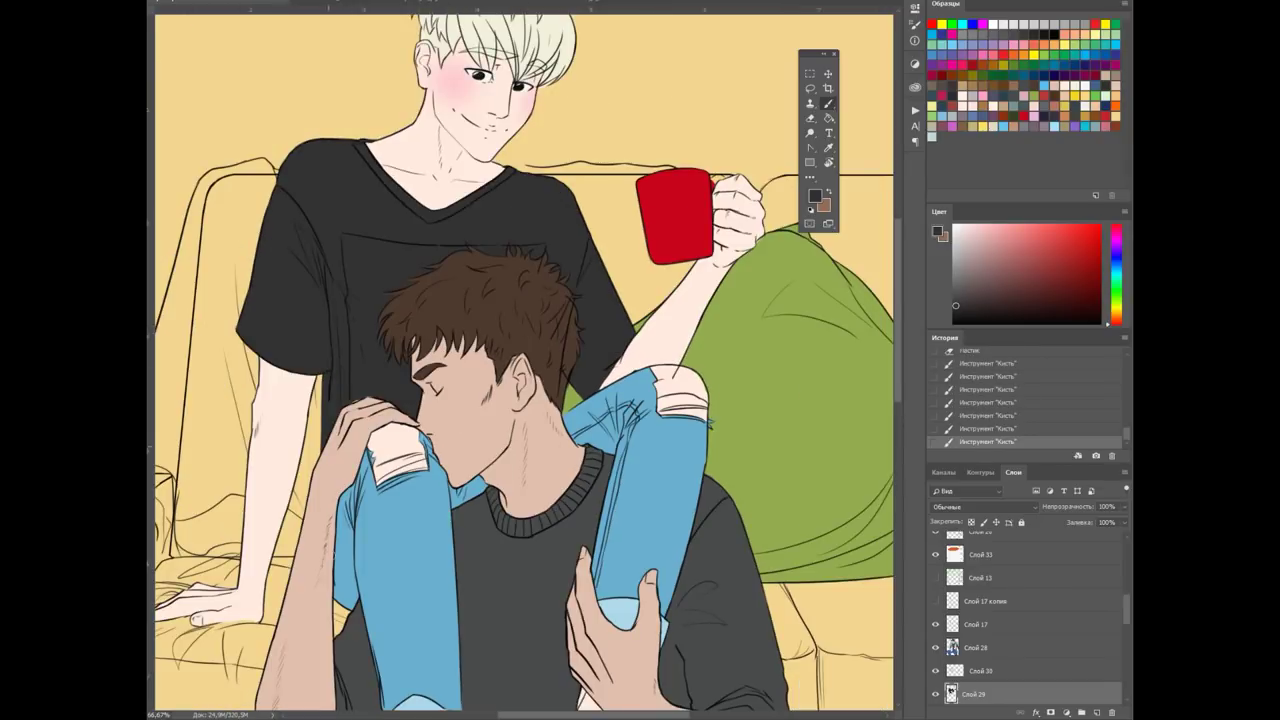
key("ctrl+plus")
key("ctrl+plus")
On line layer Слой 14, erase the stray lines in the hair
key("alt+bracketright")
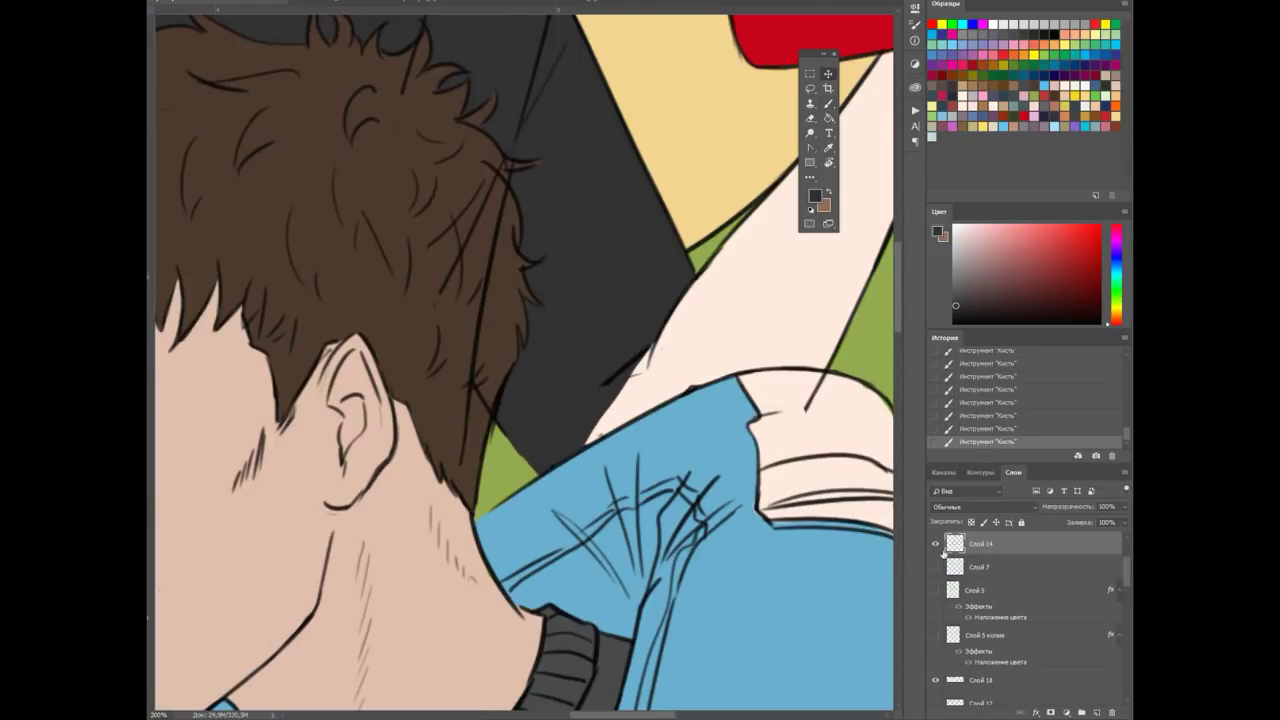
key("b")
right_click(591, 425)
left_click(590, 428)
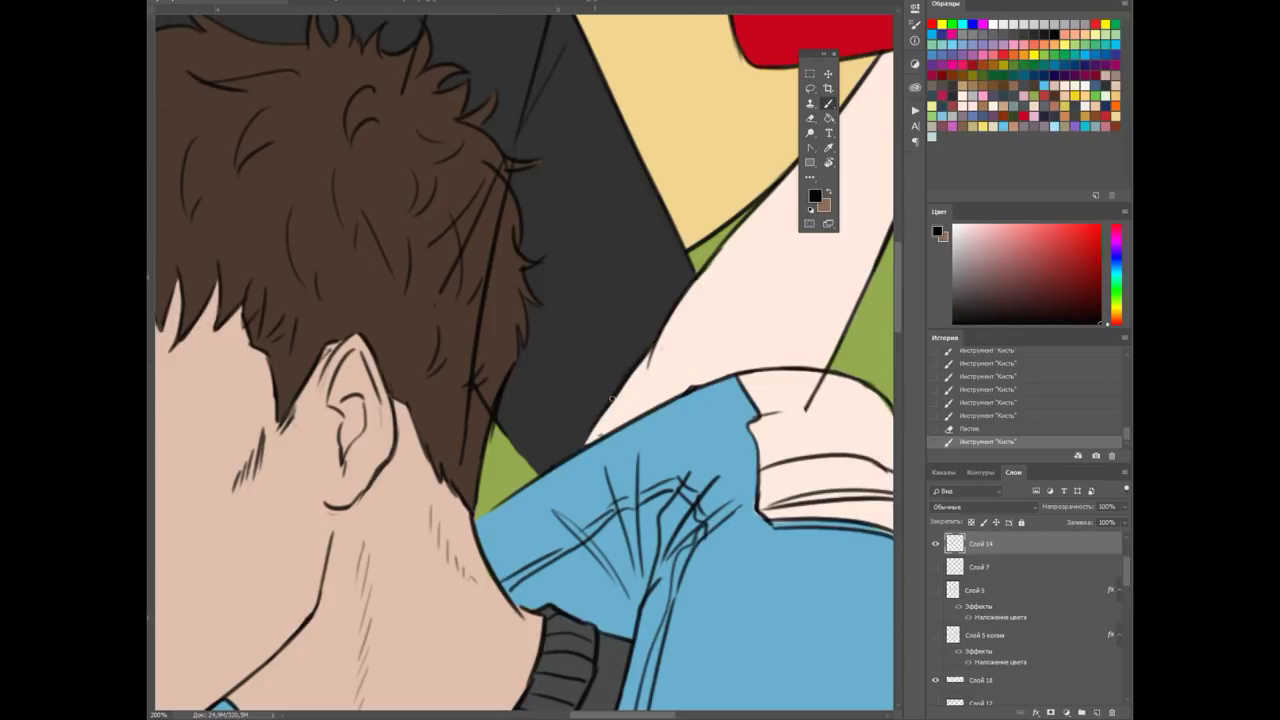
key("e")
mouse_move(466, 414)
left_mouse_down()
mouse_move(449, 300)
mouse_move(509, 166)
left_mouse_up()
key("ctrl+minus")
key("ctrl+plus")
left_click_drag(640, 380, 651, 366)
key("ctrl+minus")
key("ctrl+minus")
Draw a black outline stroke along the hand
key("ctrl+plus")
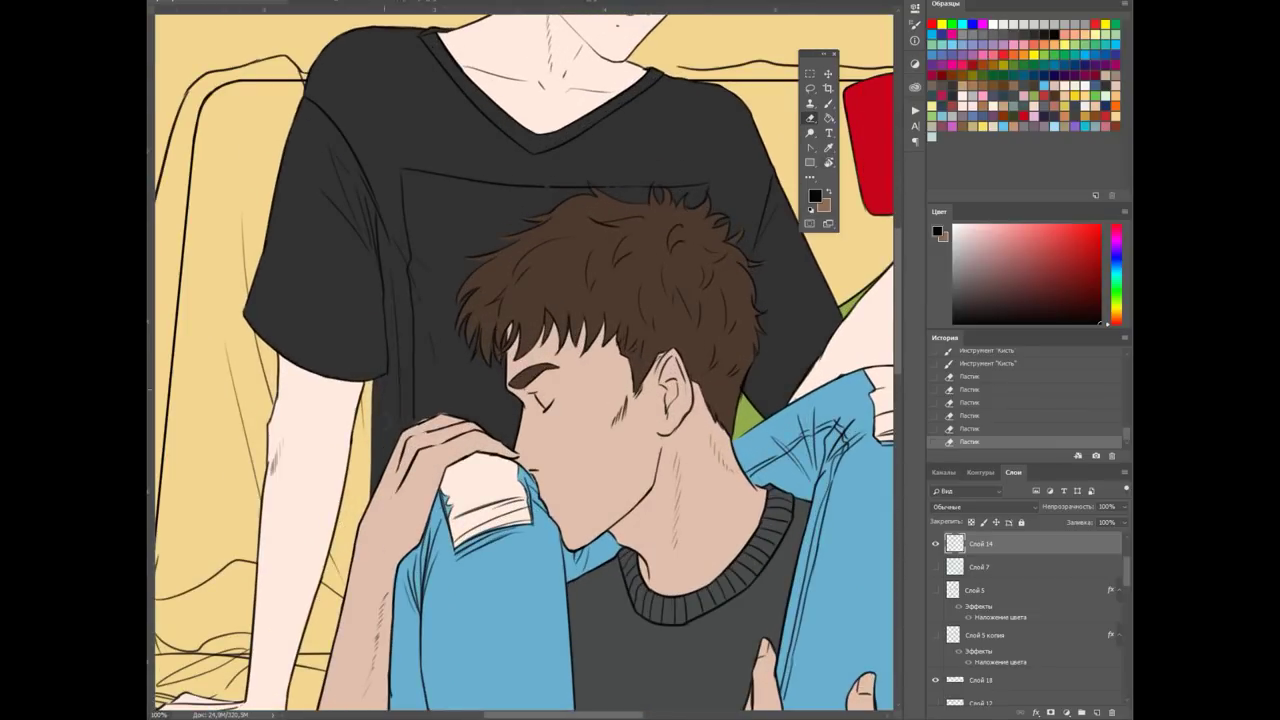
key("b")
right_click(526, 334)
key("ctrl+plus")
left_click_drag(220, 388, 214, 650)
key("ctrl+minus")
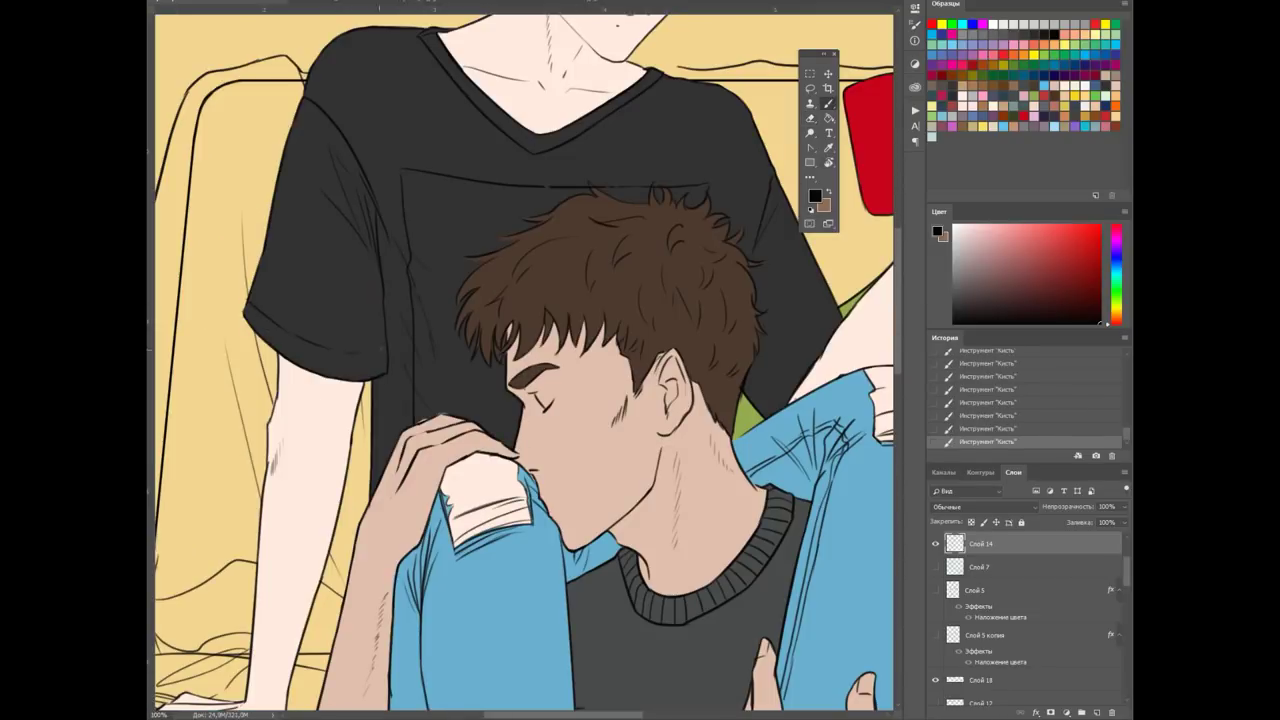
key("ctrl+minus")
key("ctrl+minus")
key("ctrl+minus")
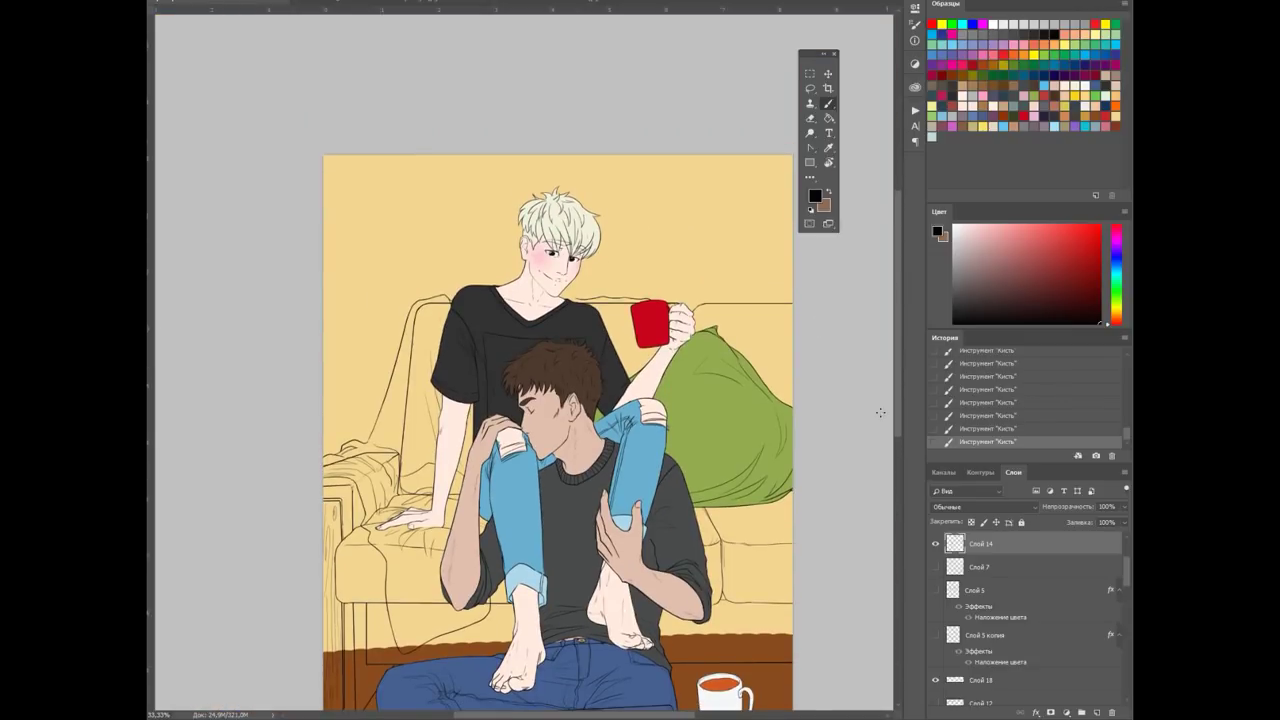
key("ctrl+plus")
scroll(558, 360, "down", 3)
Draw a dark contour under the hand where it rests on the sofa
key("ctrl+plus")
key("e")
key("ctrl+plus")
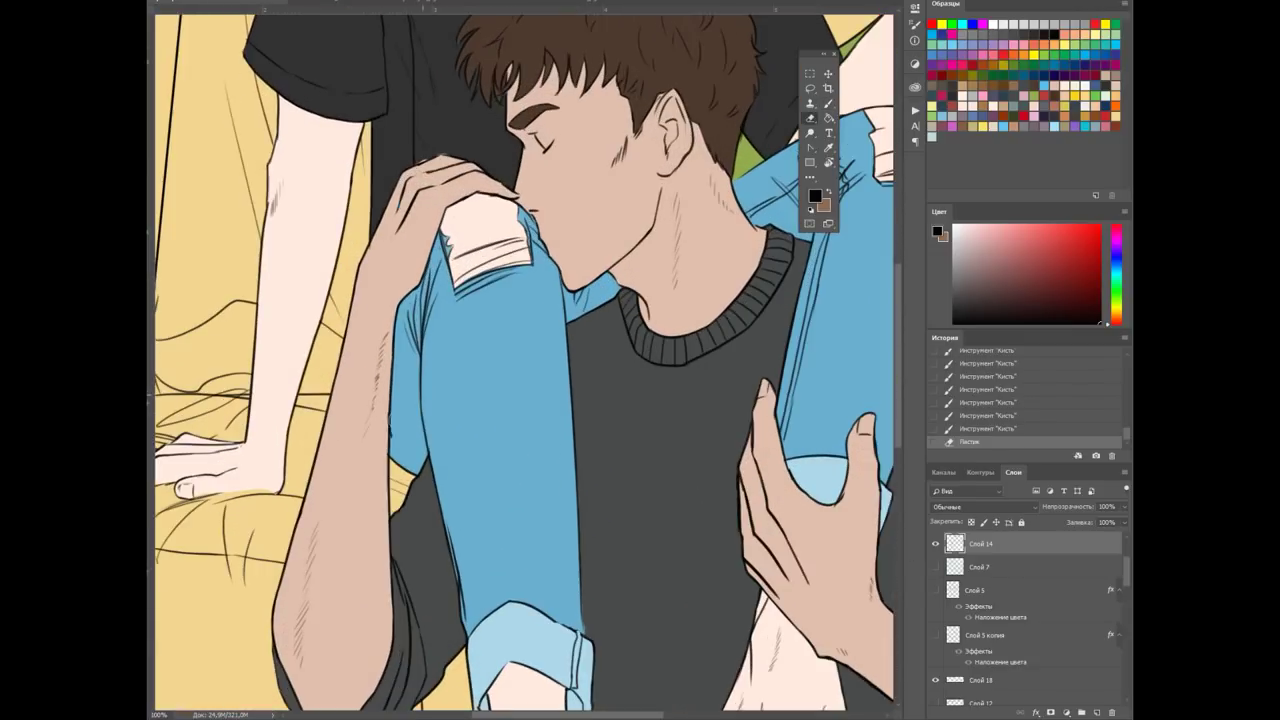
key("ctrl+minus")
key("ctrl+plus")
key("ctrl+plus")
left_click_drag(518, 232, 637, 220)
key("ctrl+minus")
key("ctrl+minus")
key("ctrl+minus")
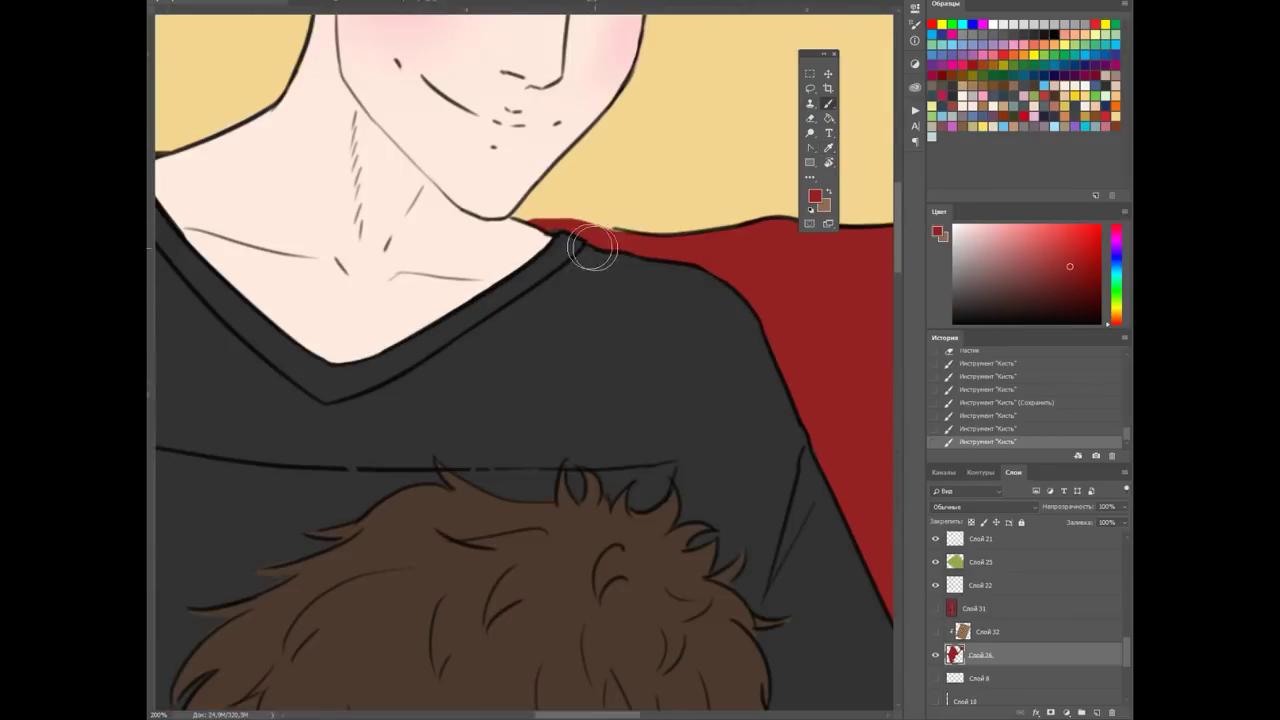
On layer Слой 29, fill the gap between the mug and the hand with the mug's red
key("ctrl+minus")
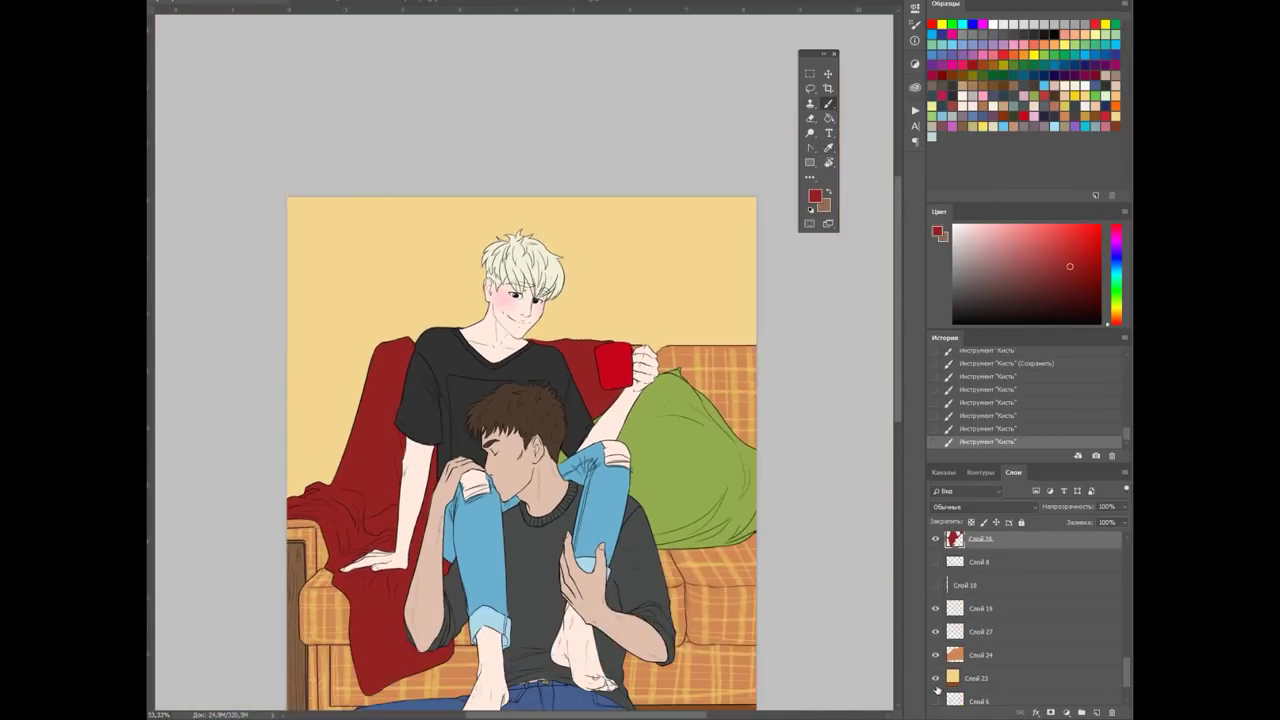
scroll(938, 632, "down", 2)
scroll(600, 300, "up", 3)
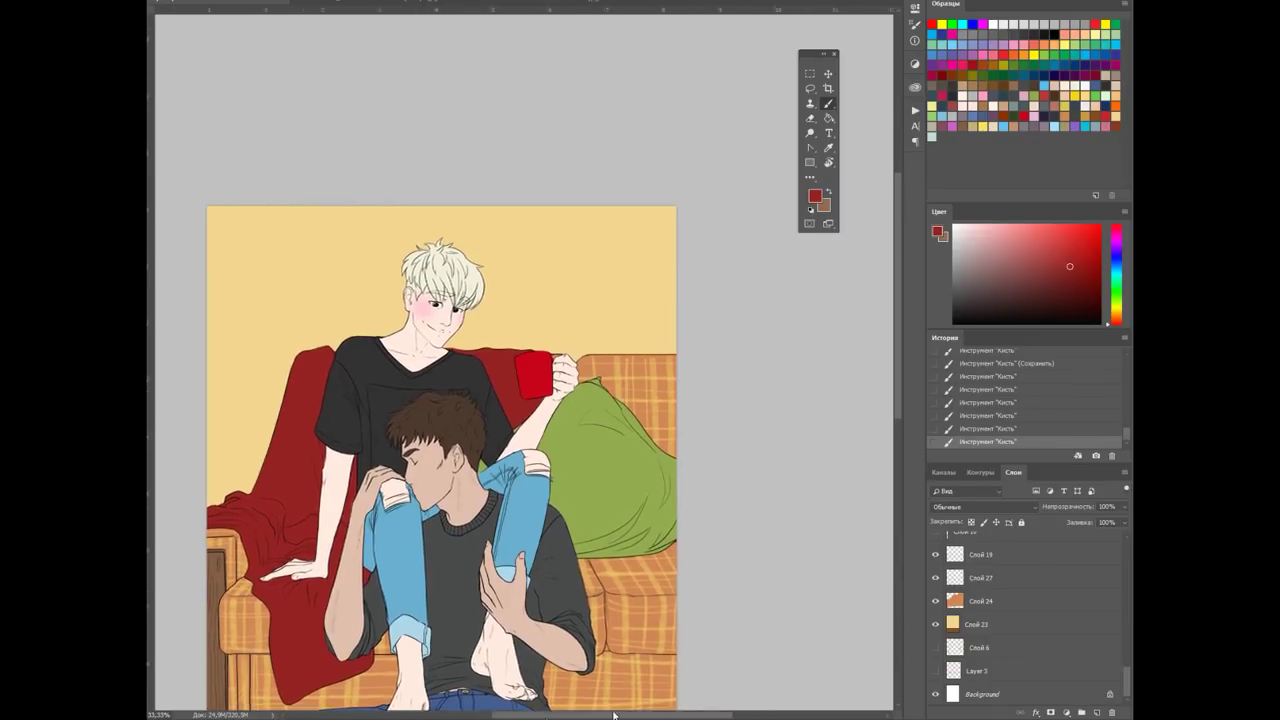
scroll(480, 383, "up", 5, "alt")
left_click(480, 383, "ctrl")
left_click(480, 383, "alt")
right_click(586, 390)
left_click_drag(592, 335, 622, 312)
Paint pale skin over the blond man's hand resting on the plaid blanket
key("ctrl+minus")
key("ctrl+minus")
key("ctrl+minus")
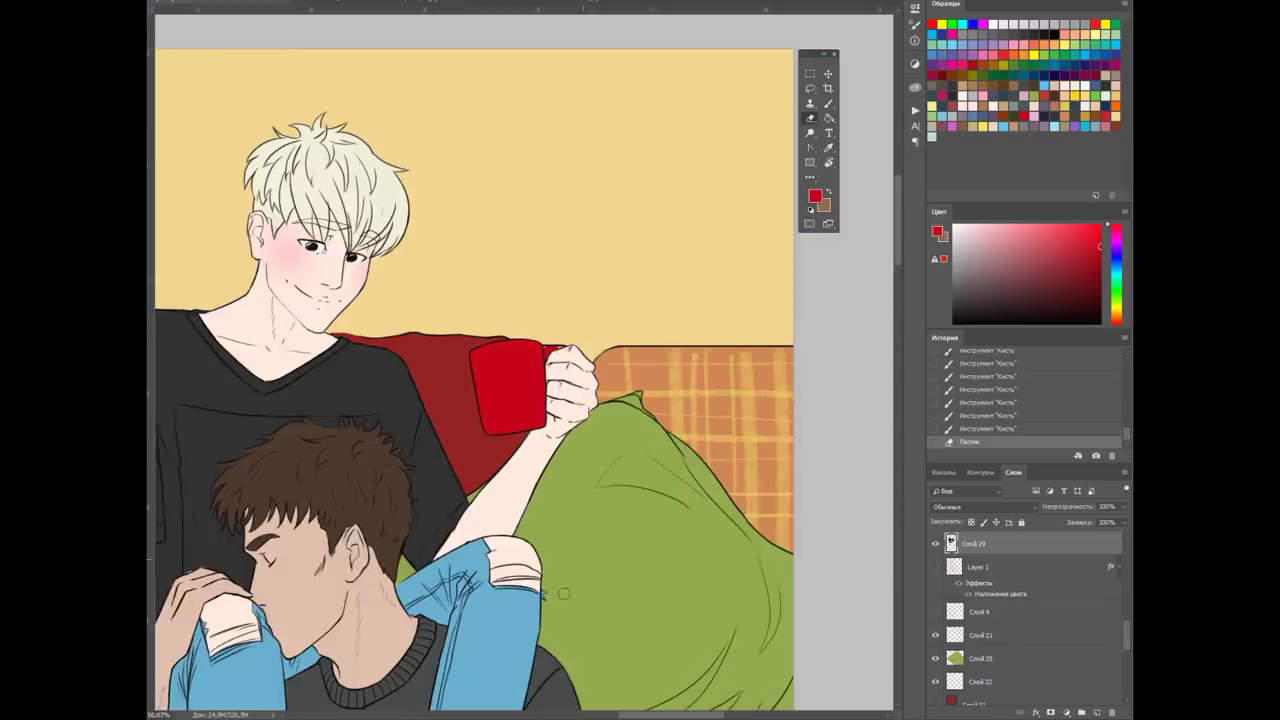
key("ctrl+plus")
scroll(1030, 600, "down", 2)
scroll(420, 257, "up", 5, "alt")
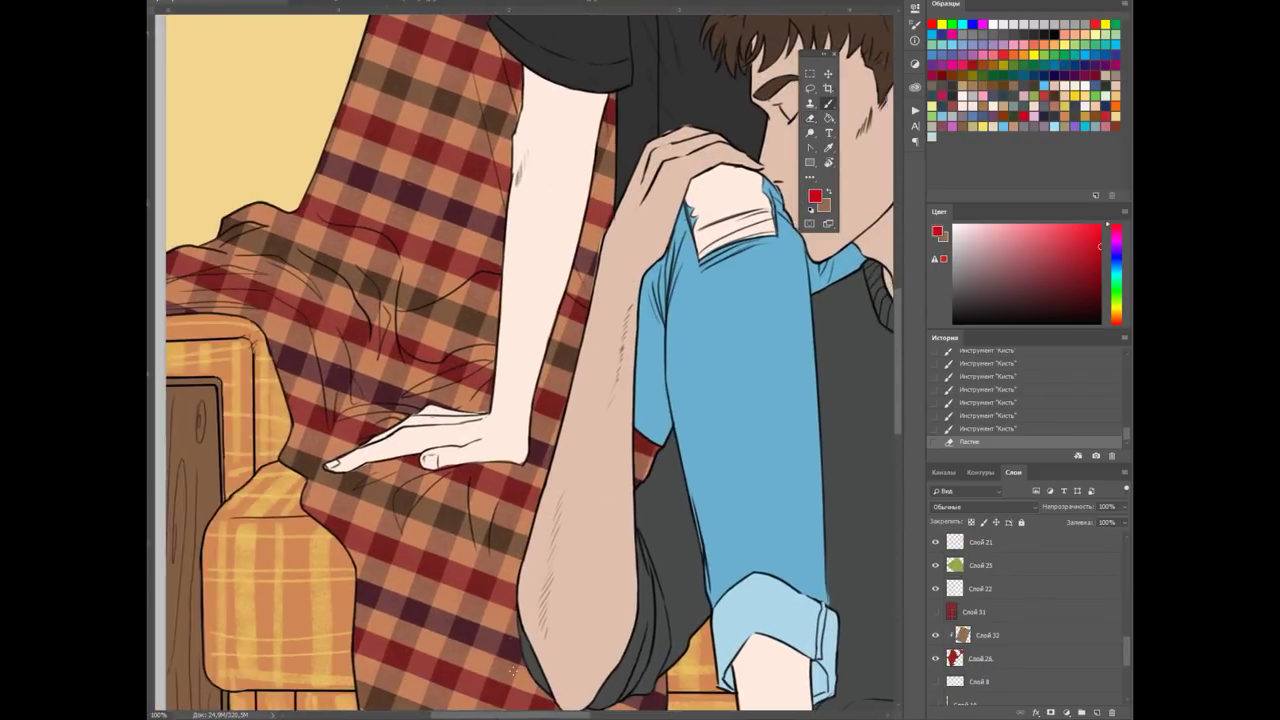
right_click(707, 124)
key("Return")
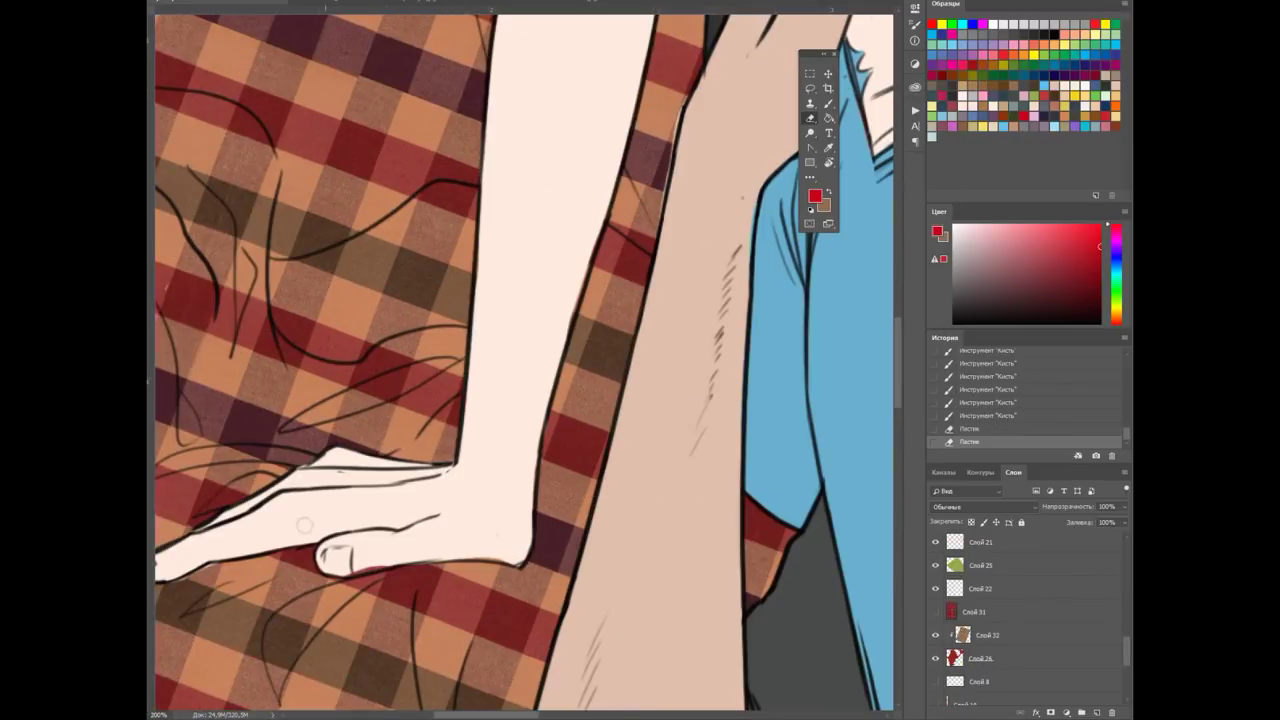
key("b")
left_click(345, 560, "alt")
left_click_drag(335, 550, 350, 565)
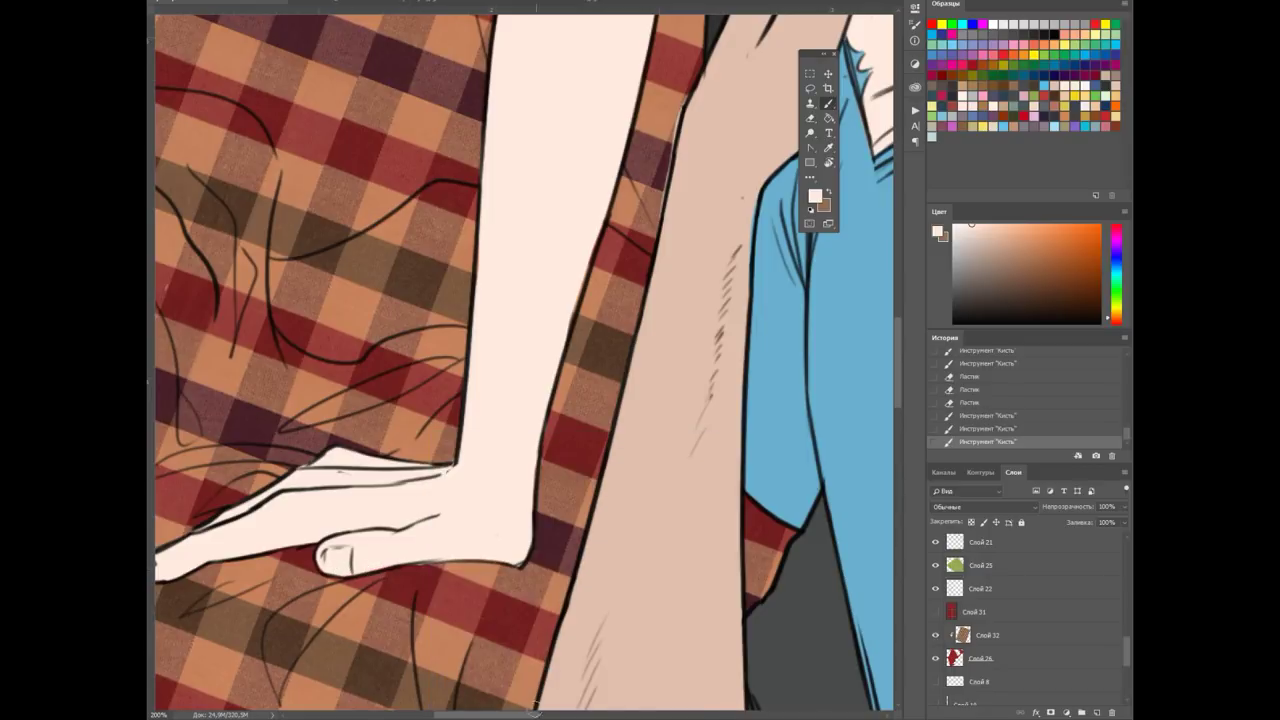
scroll(565, 322, "left", 4)
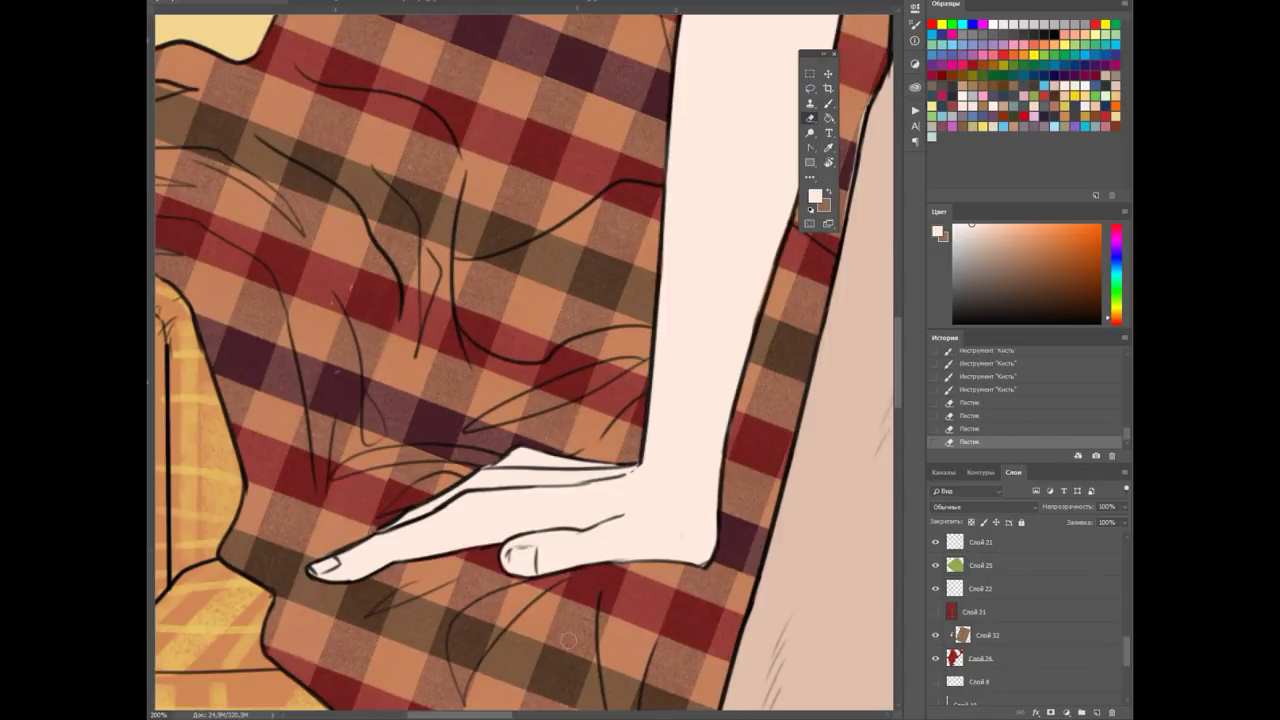
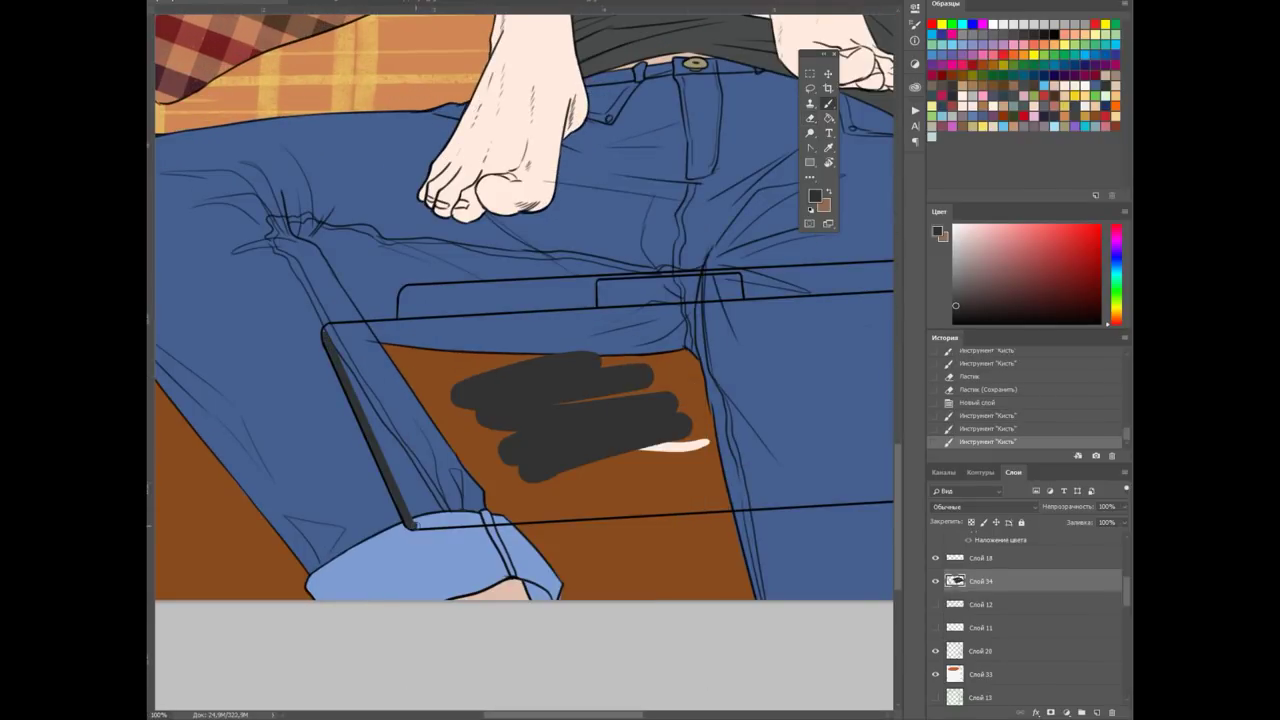
Outline the laptop's bottom edge, right edge and the top of its inner panel
left_click_drag(695, 495, 783, 492)
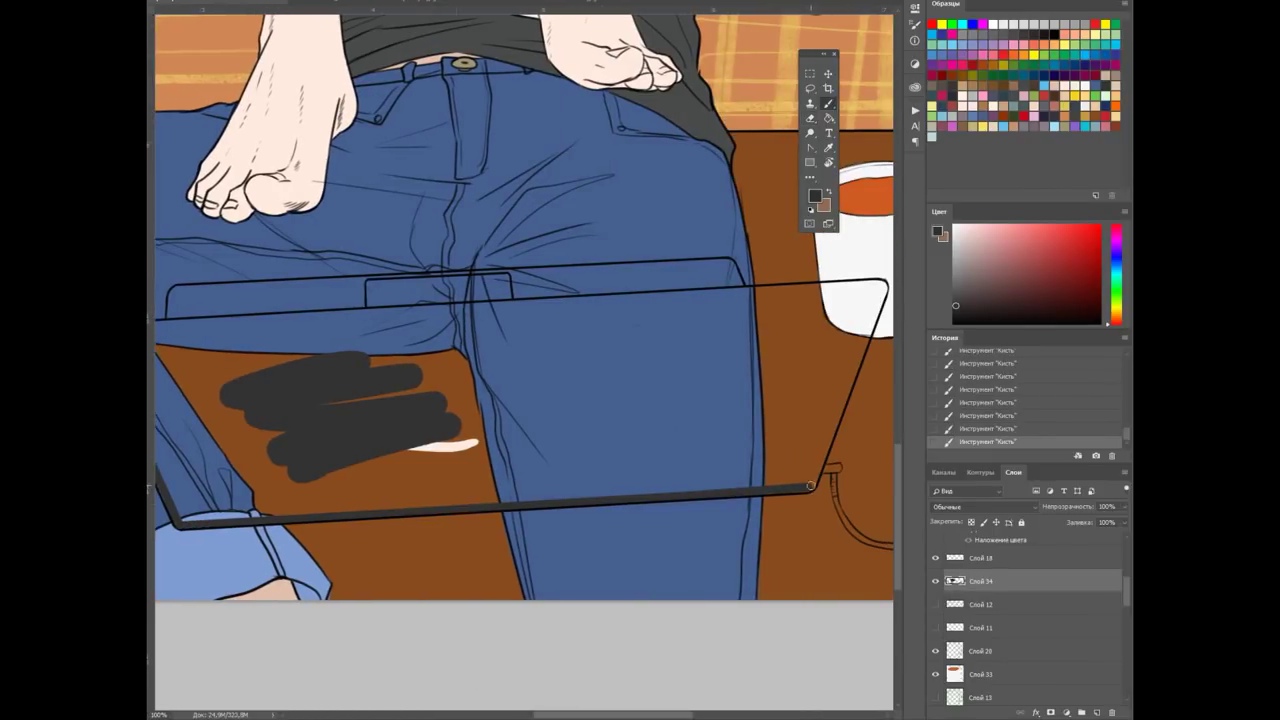
mouse_move(826, 456)
left_mouse_down()
mouse_move(879, 297)
mouse_move(195, 332)
left_mouse_up()
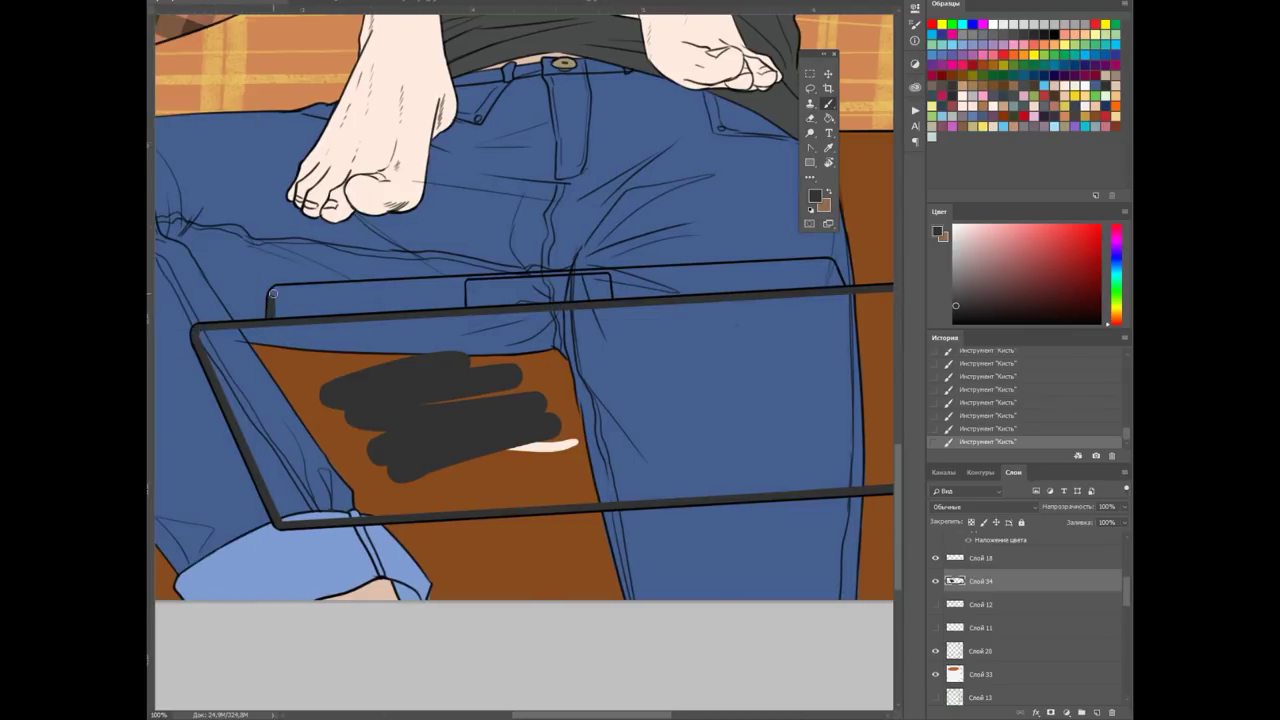
left_click_drag(826, 263, 839, 284)
Fill the laptop body and its top panel with dark grey
left_click(829, 118)
left_click(540, 300)
left_click(501, 423)
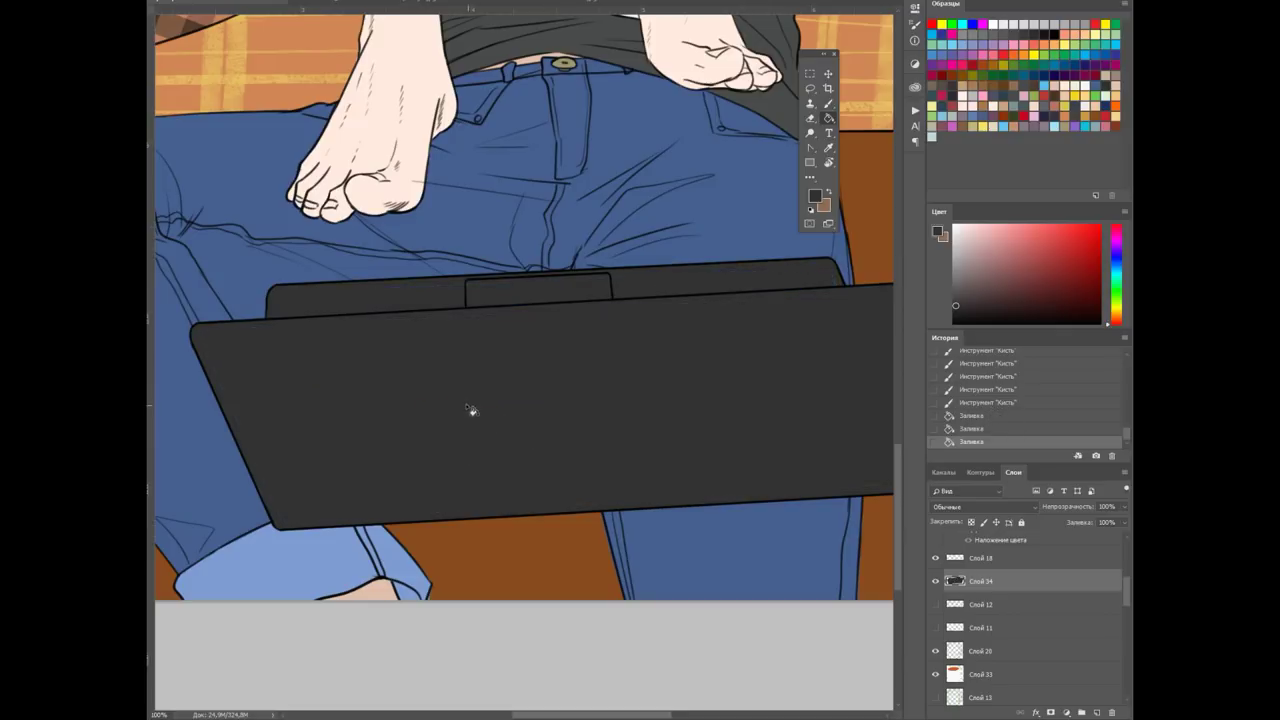
scroll(451, 332, "right", 2)
key("b")
scroll(500, 350, "down", 3)
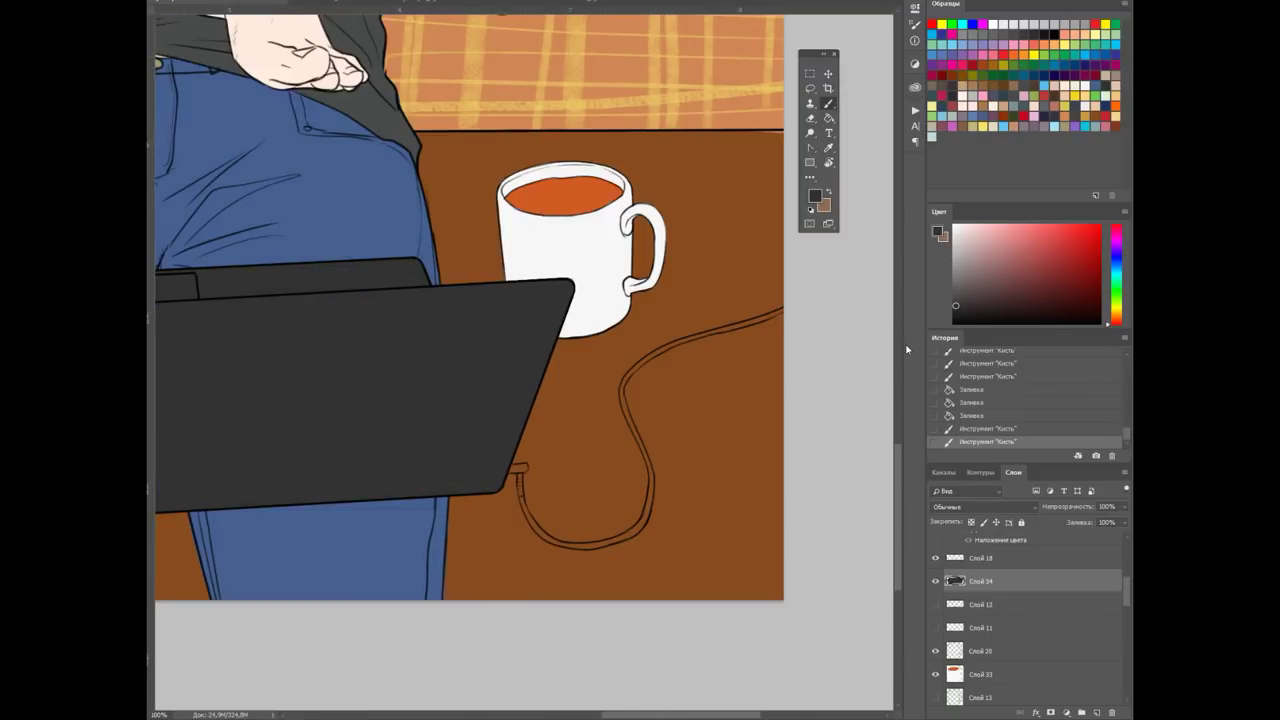
Paint the cord dark grey down its length, around its bottom curve and right side
scroll(483, 273, "up", 4)
left_click_drag(526, 264, 600, 492)
scroll(600, 492, "right", 3)
left_click_drag(430, 488, 724, 375)
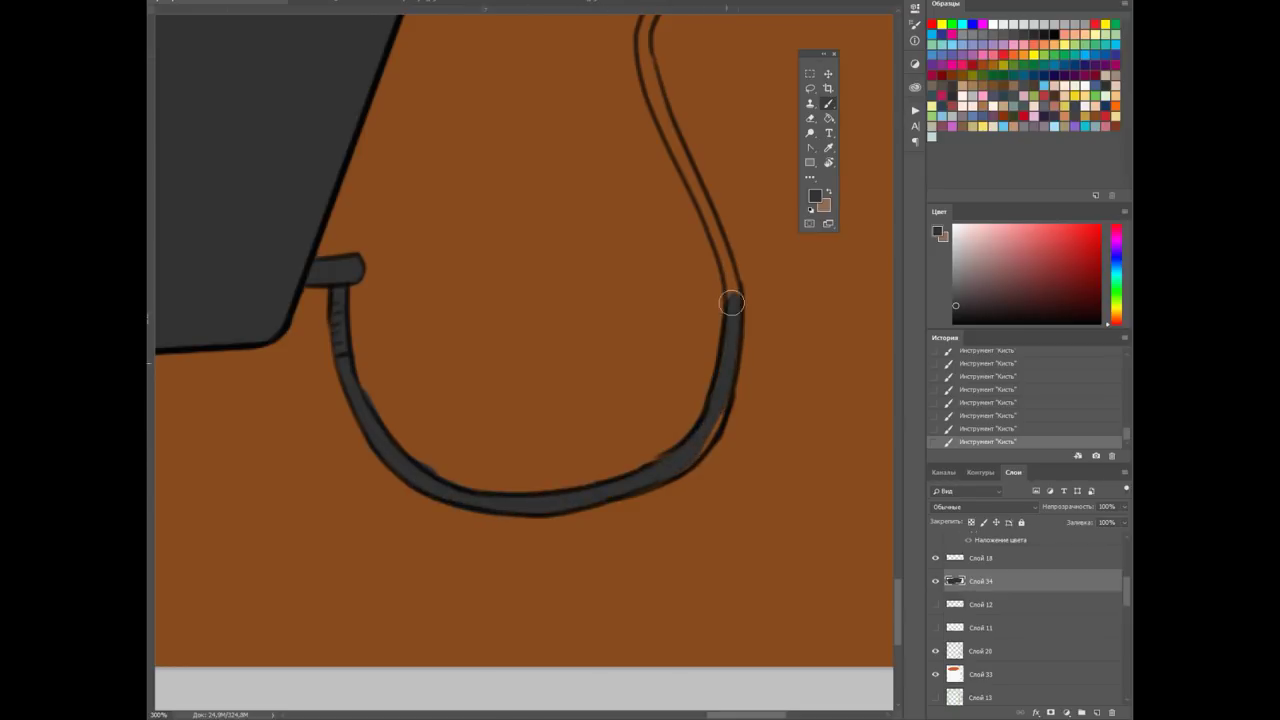
scroll(896, 619, "up", 2)
right_click(700, 330)
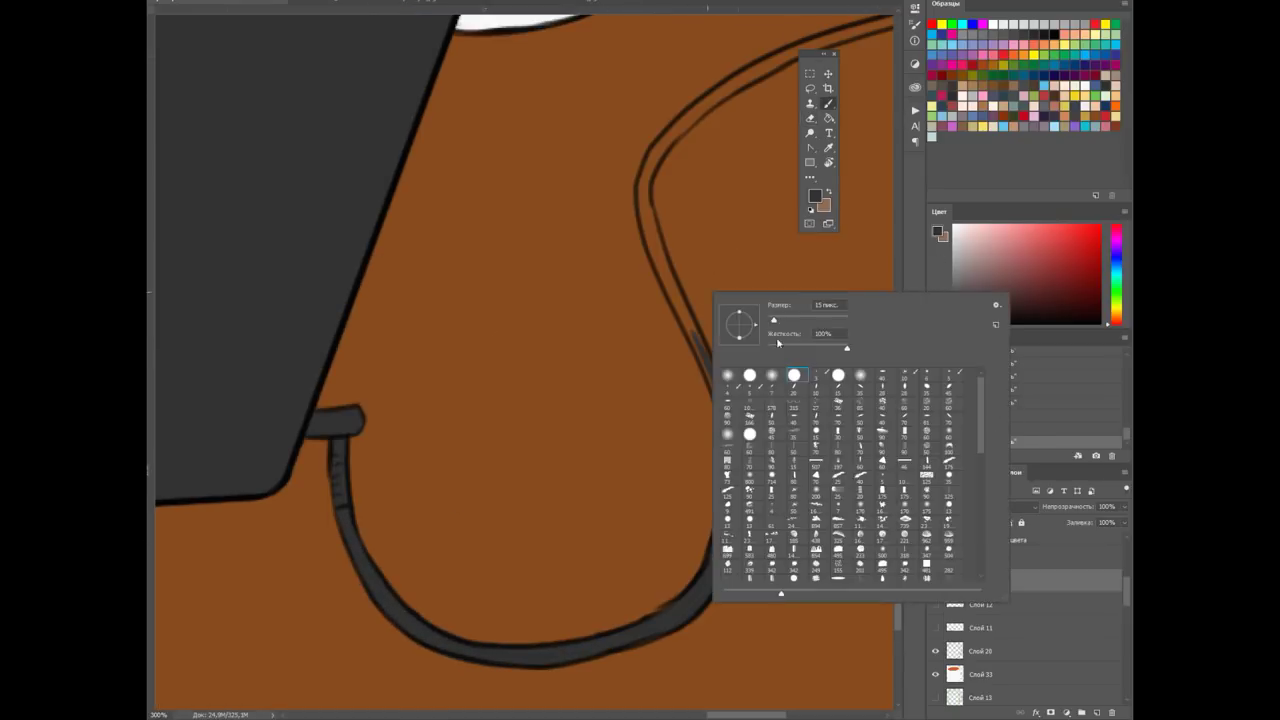
key("Escape")
left_click_drag(700, 340, 656, 190)
Paint the cord's upper line dark grey up to the canvas edge and save
scroll(680, 679, "up", 3)
scroll(680, 679, "right", 4)
mouse_move(408, 455)
left_mouse_down()
mouse_move(448, 363)
mouse_move(730, 257)
left_mouse_up()
scroll(328, 272, "right", 6)
left_click_drag(328, 272, 578, 190)
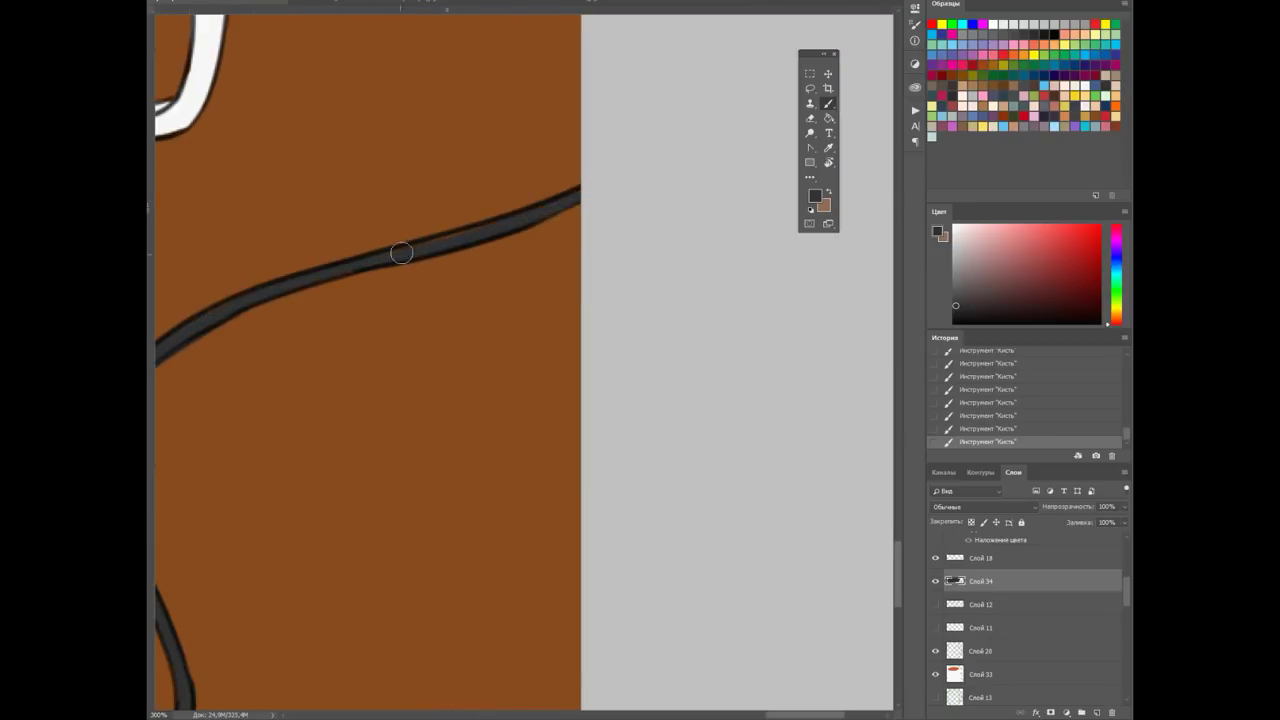
key("ctrl+1")
key("ctrl+s")
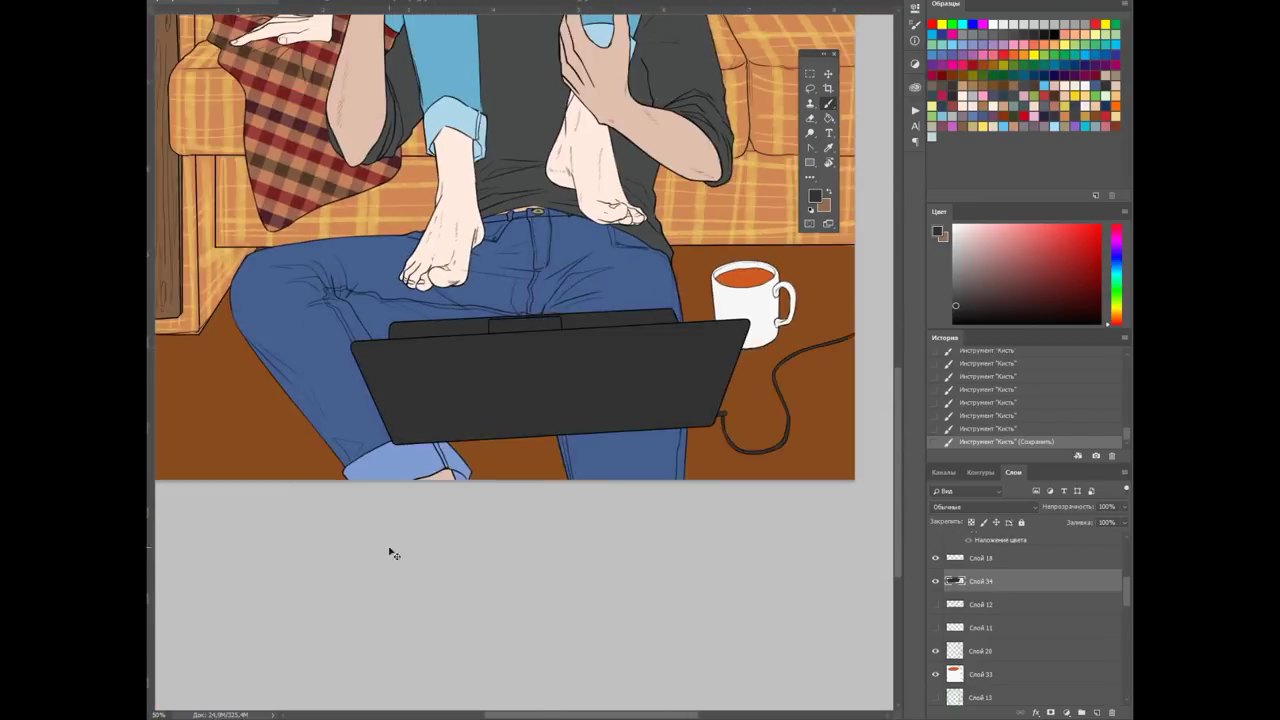
Erase stray marks on layer Слой 18 and save the file again
left_click(980, 558)
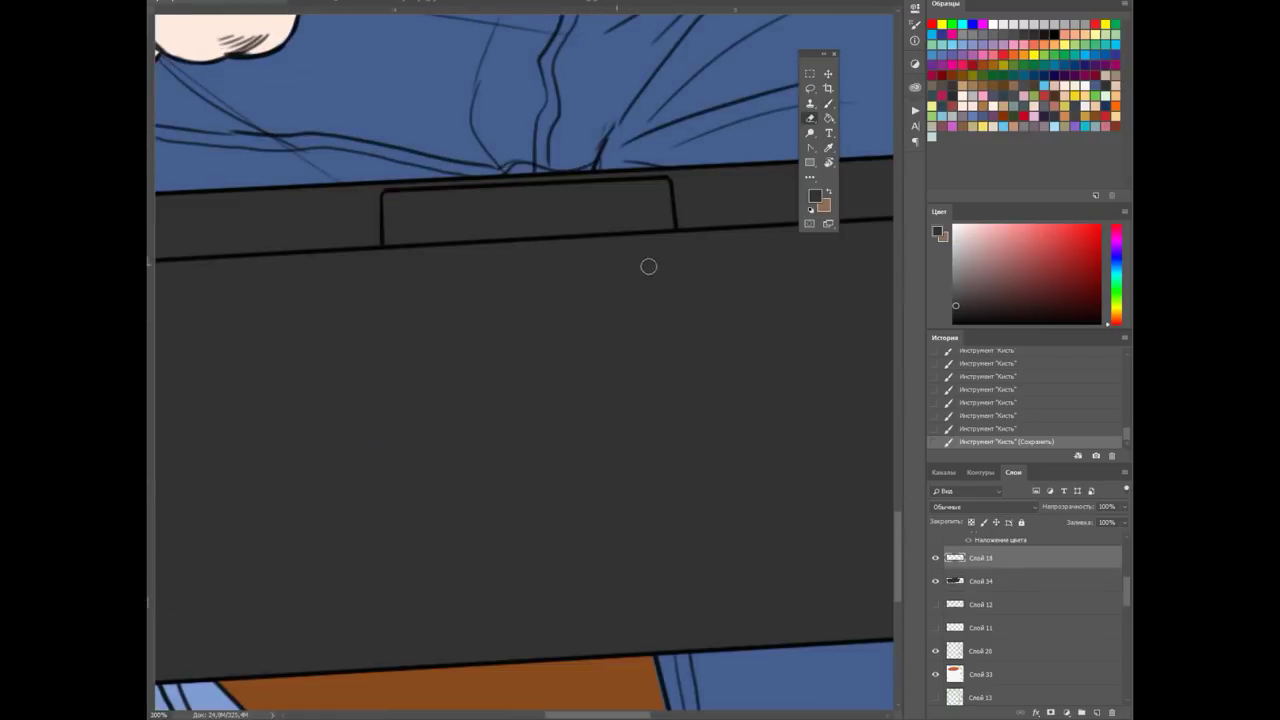
key("e")
left_click_drag(649, 266, 718, 538)
scroll(718, 538, "down", 3)
key("ctrl+s")
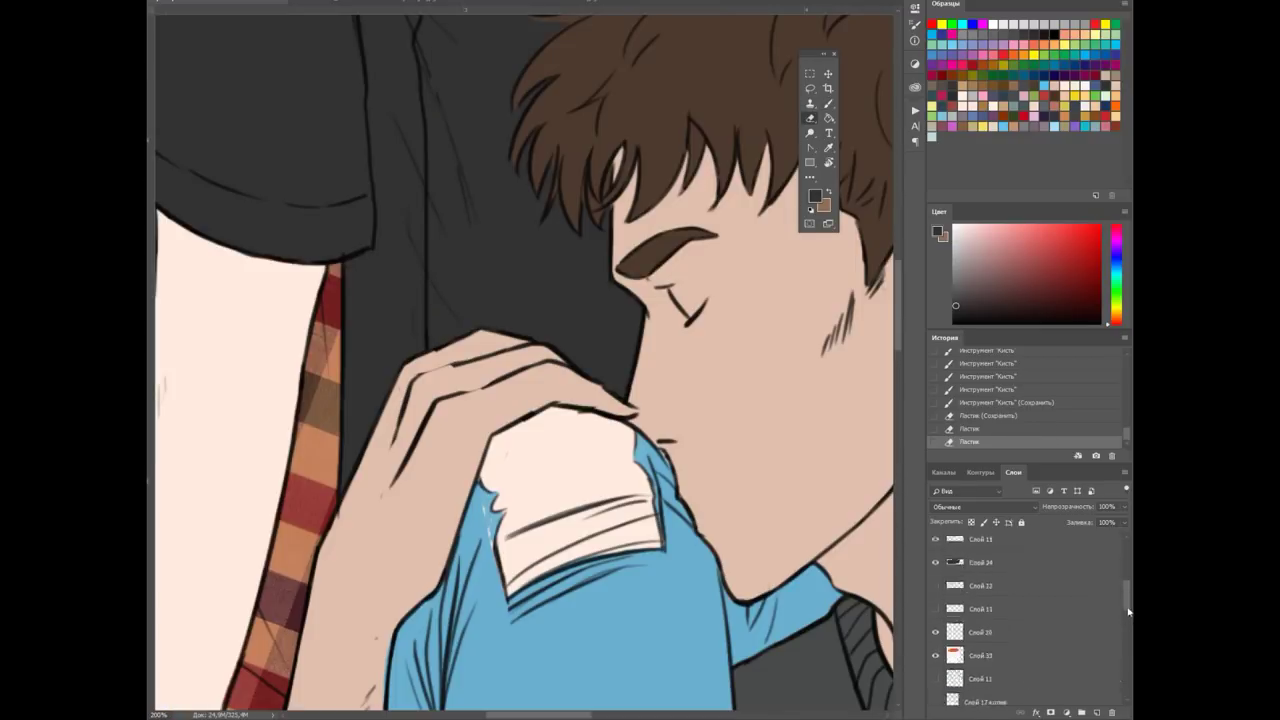
Redraw the hand's top outline on Слой 17 with a smaller brush
scroll(1030, 620, "up", 2)
left_click(975, 558)
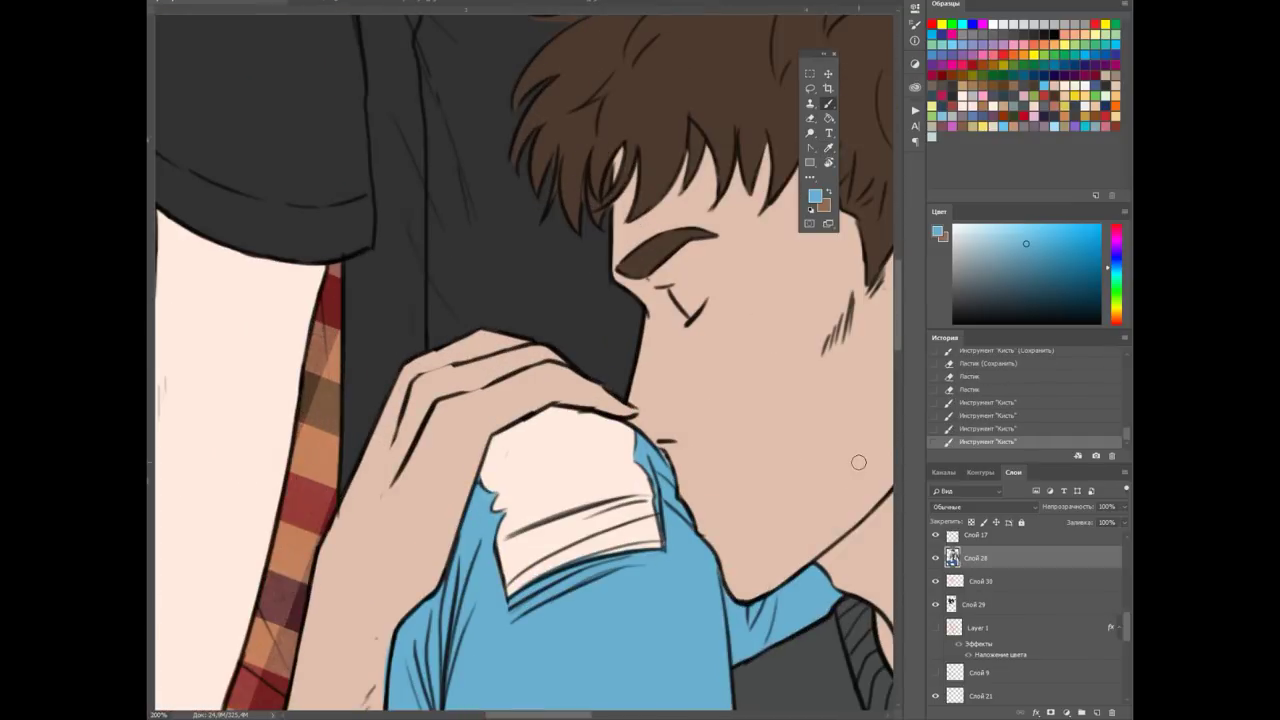
left_click(697, 320, "ctrl")
scroll(335, 487, "down", 2)
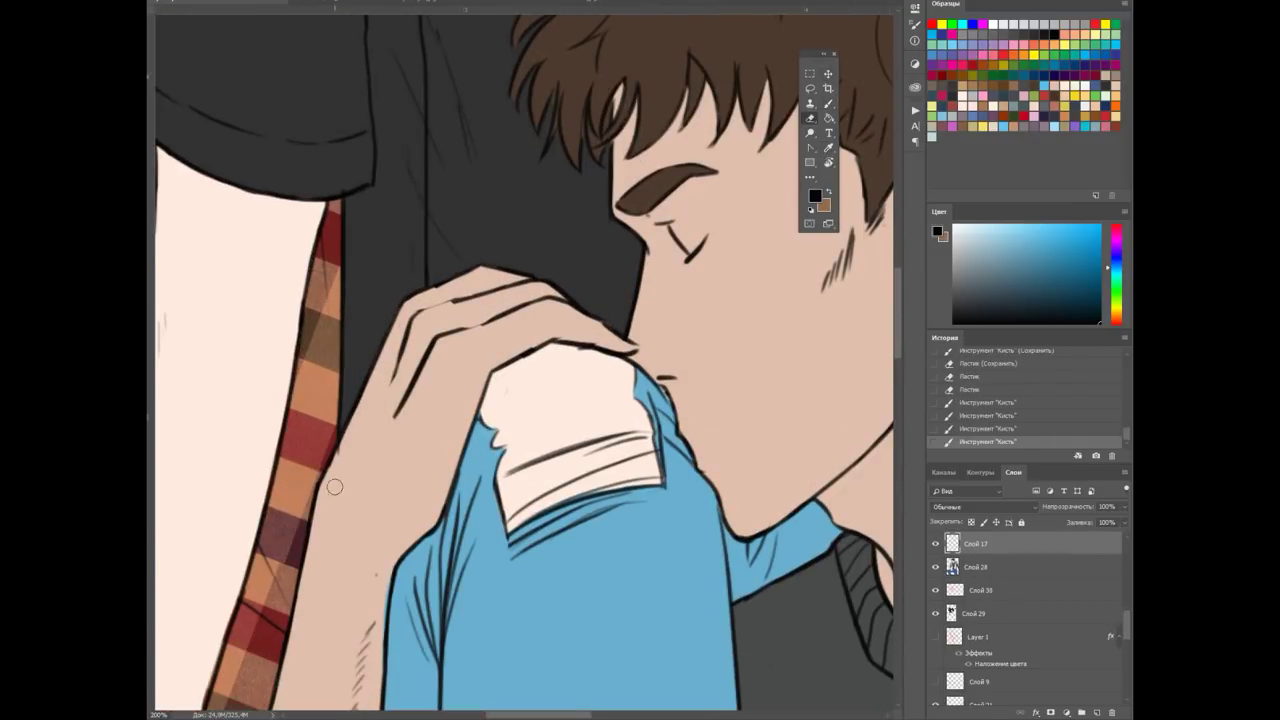
right_click(663, 232)
left_click(614, 250)
left_click_drag(476, 297, 412, 296)
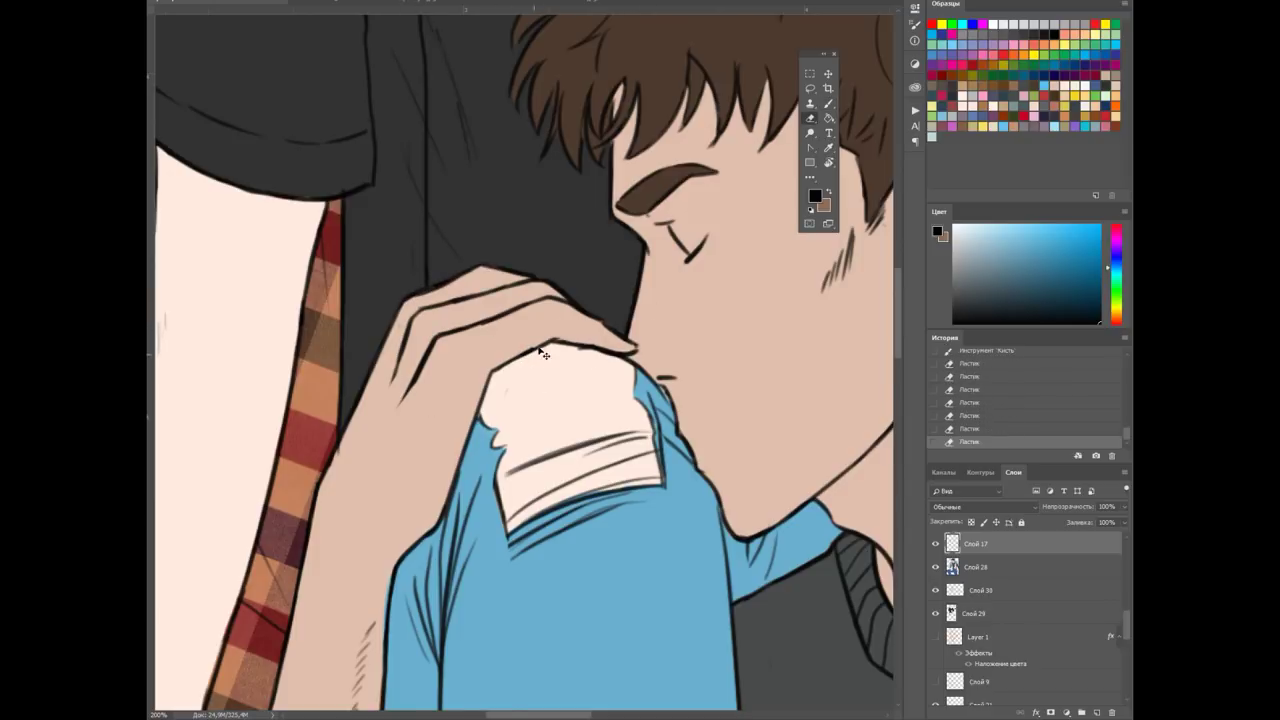
Sample the skin tone and smooth it near the jeans cuff and along the leg
left_click_drag(534, 360, 534, 275)
key("i")
left_click(378, 606)
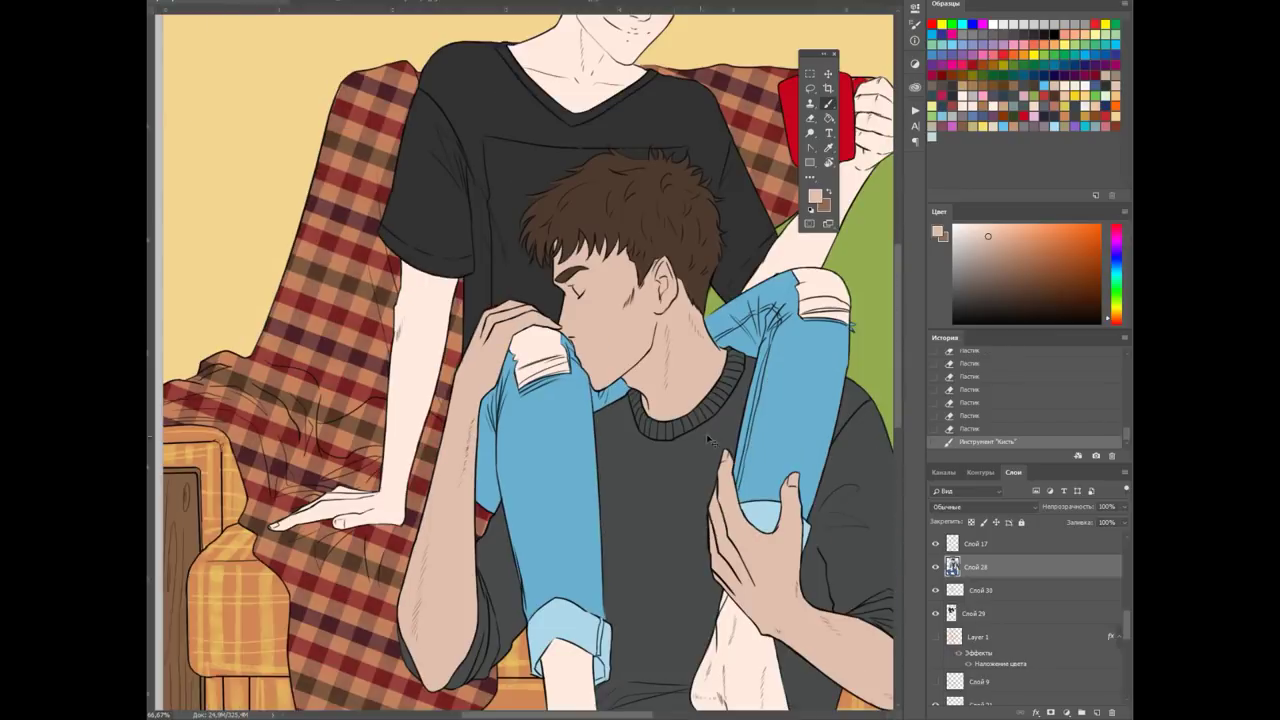
left_click_drag(378, 606, 543, 610)
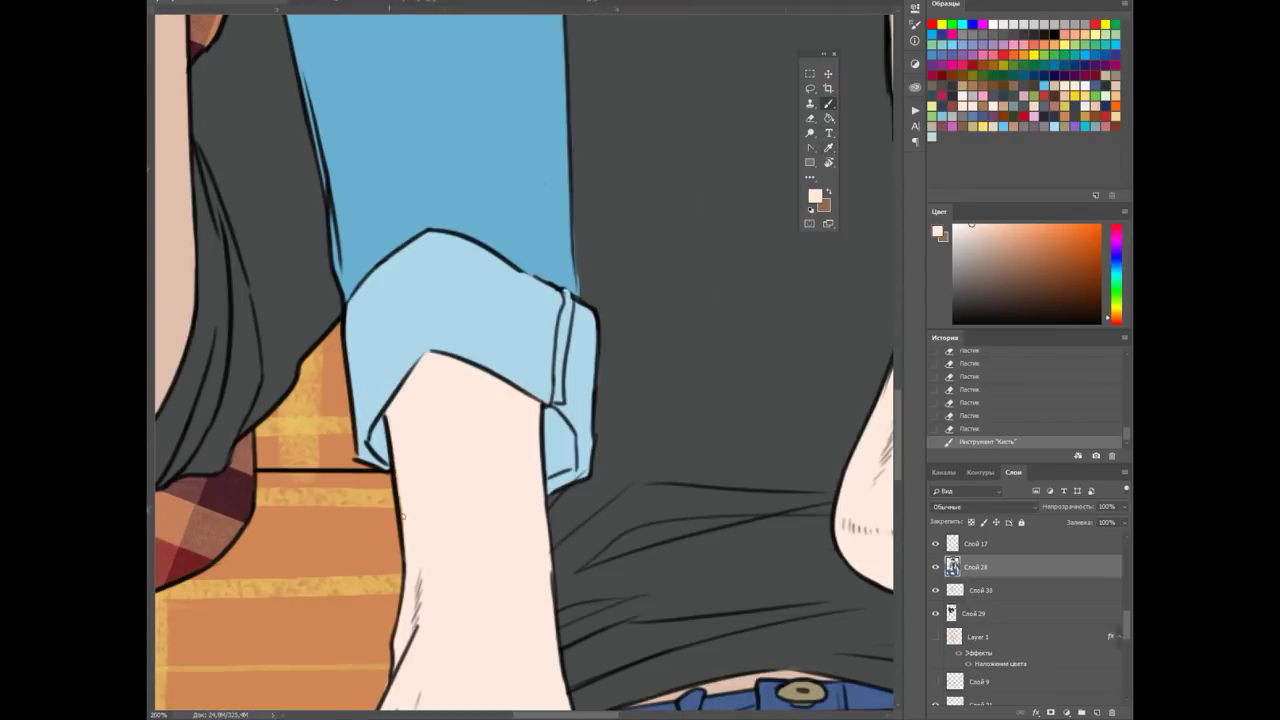
left_click_drag(396, 444, 400, 536)
key("ctrl+minus")
key("ctrl+minus")
key("ctrl+minus")
key("ctrl+minus")
key("ctrl+minus")
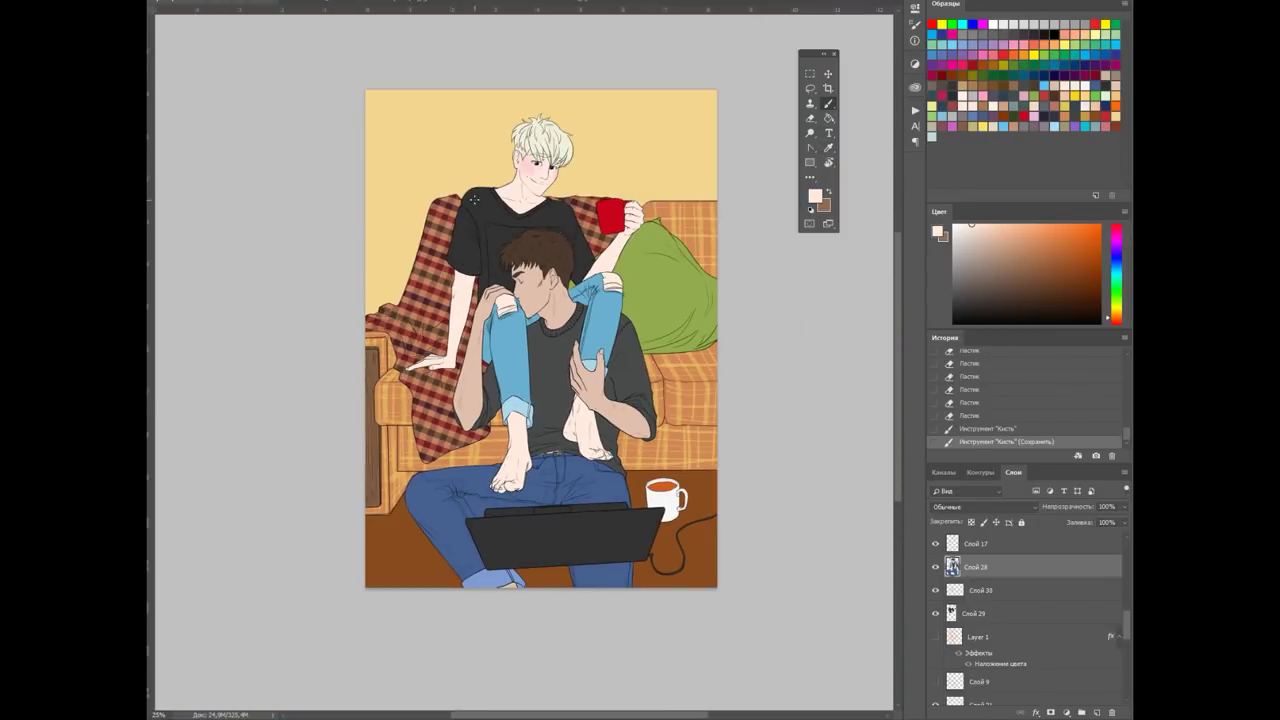
key("ctrl+plus")
key("ctrl+plus")
key("ctrl+plus")
key("ctrl+plus")
Lasso the hand holding the jeans leg on Слой 17 and transform it
scroll(960, 583, "down", 2)
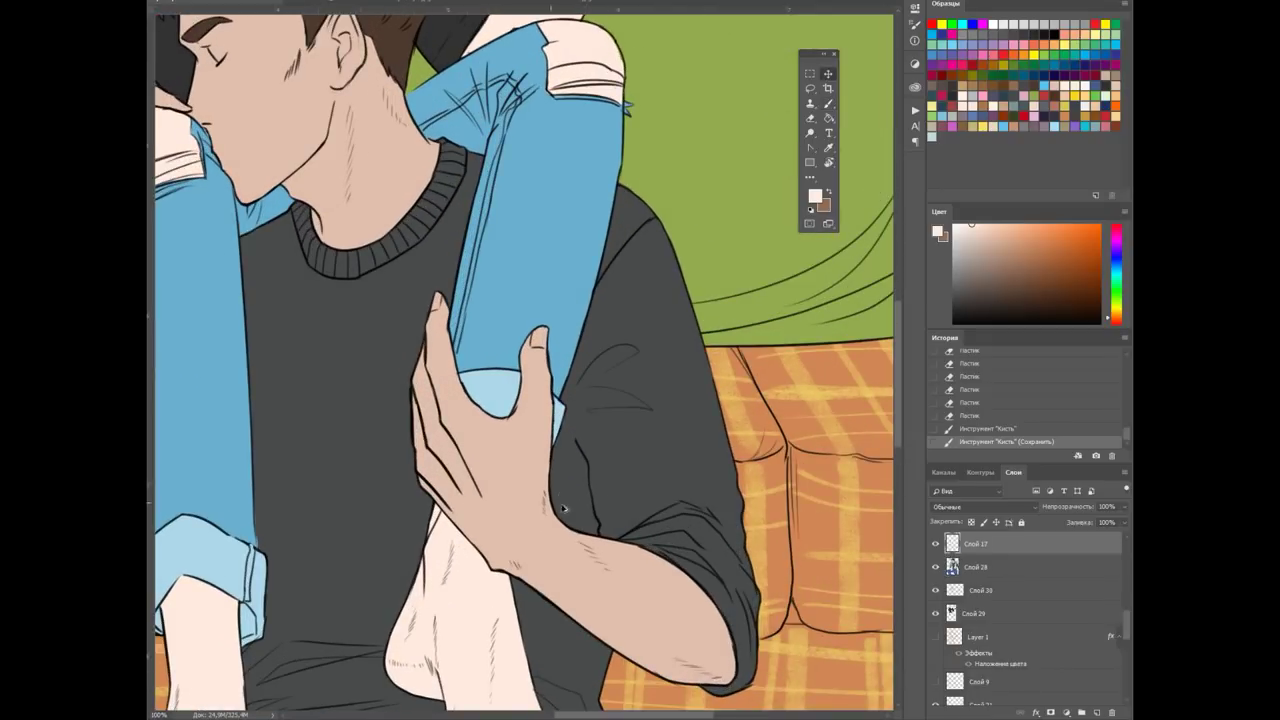
scroll(960, 583, "up", 3)
left_click(936, 590)
key("l")
left_click_drag(560, 495, 575, 488)
left_click_drag(400, 294, 415, 292)
key("ctrl+t")
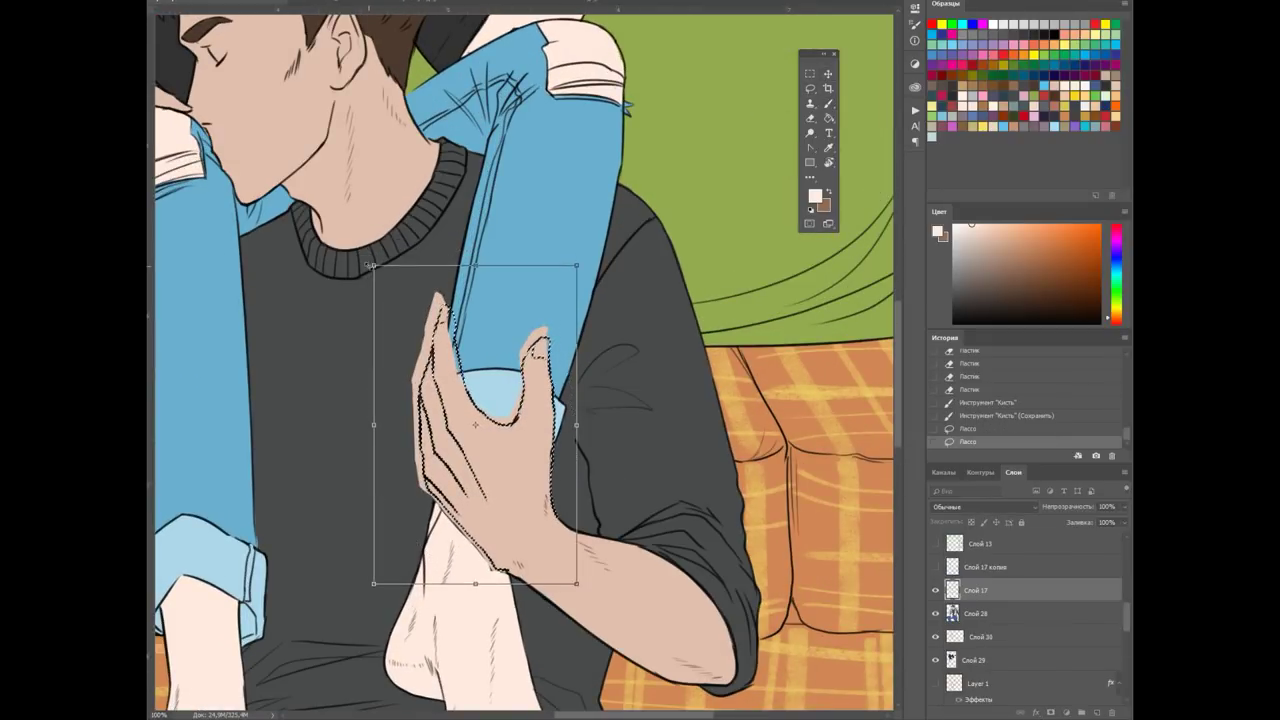
key("Return")
key("ctrl+d")
Erase the leftover lines around the wrist
key("ctrl+plus")
key("e")
mouse_move(498, 522)
left_mouse_down()
mouse_move(510, 530)
mouse_move(498, 524)
mouse_move(492, 540)
mouse_move(505, 532)
left_mouse_up()
scroll(900, 495, "up", 3)
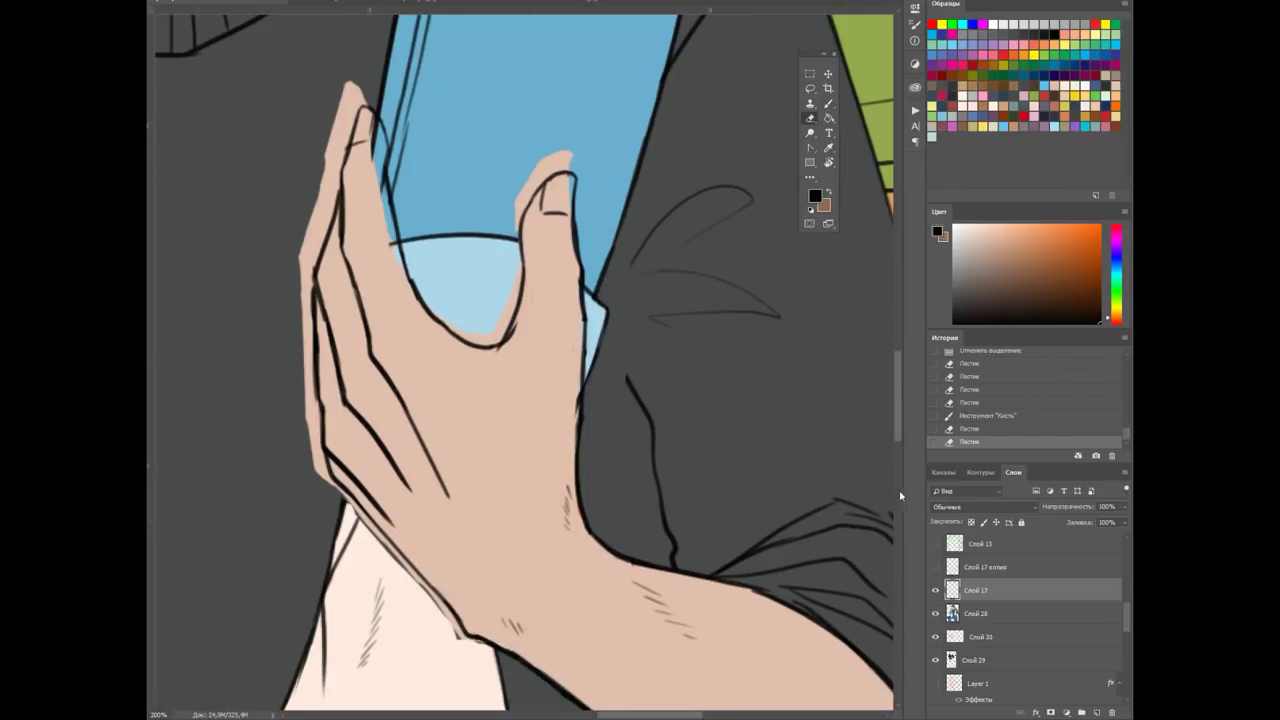
Paint shirt dark grey over the stray fingertip colour on Слой 28
left_click(1010, 611)
key("b")
left_click(594, 352, "alt")
mouse_move(360, 85)
left_mouse_down()
mouse_move(308, 241)
mouse_move(312, 488)
left_mouse_up()
right_click(574, 208)
key("Escape")
Paint light peach along the hand's edge and jeans blue over the thumb tip
left_click(380, 620, "alt")
left_click_drag(384, 540, 470, 660)
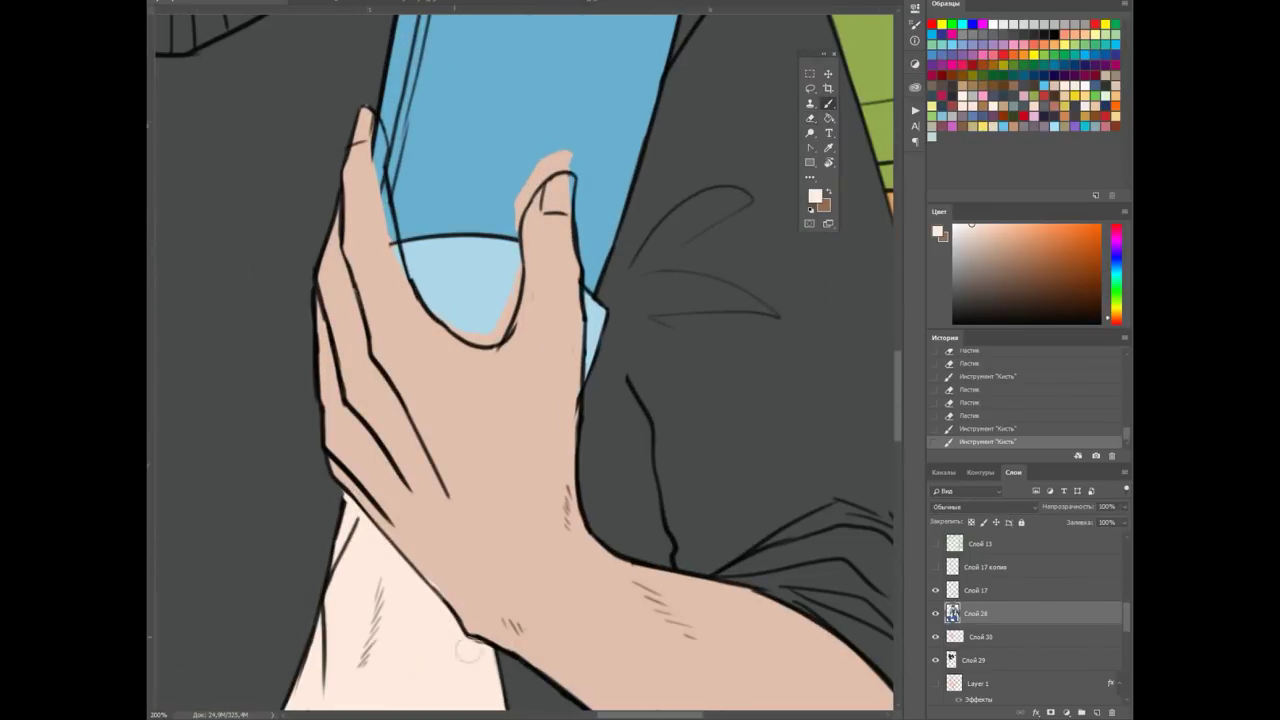
scroll(828, 148, "up", 3)
key("b")
left_click(600, 200, "alt")
left_click_drag(540, 278, 530, 300)
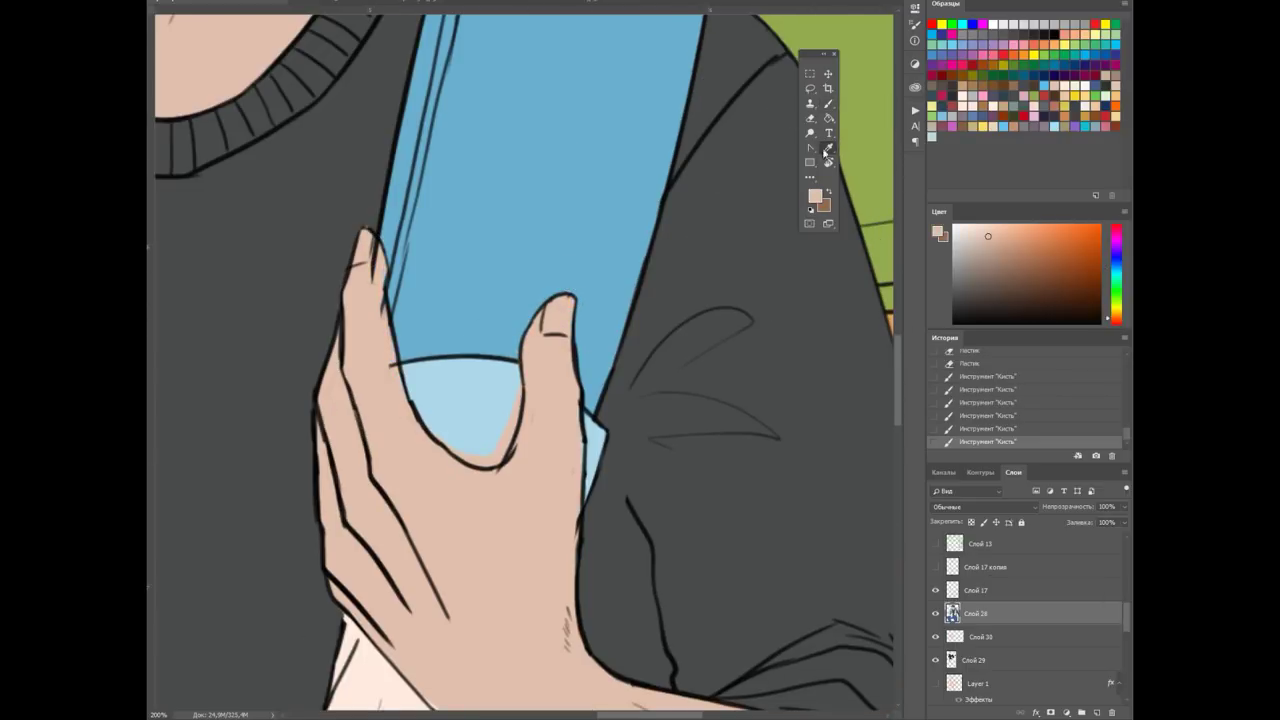
Get ready to erase on layer Слой 16
left_click(394, 184, "ctrl")
key("e")
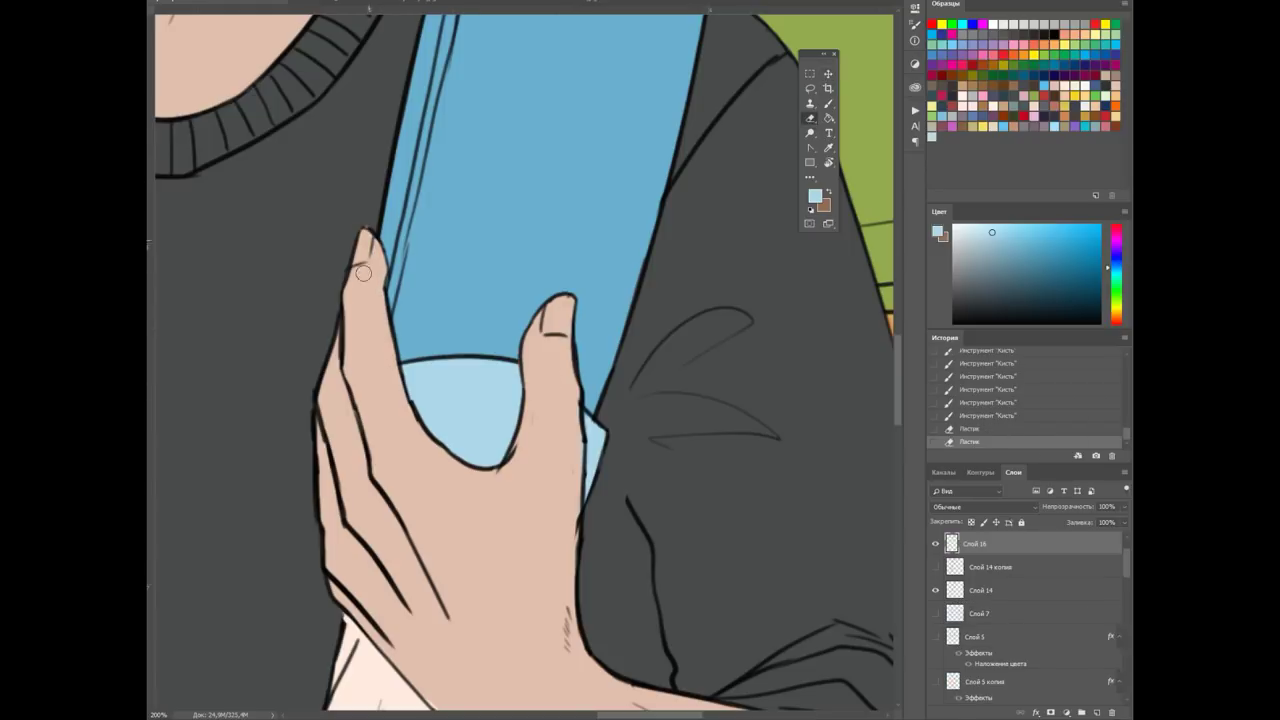
scroll(592, 592, "down", 3, "alt")
scroll(757, 557, "down", 3, "alt")
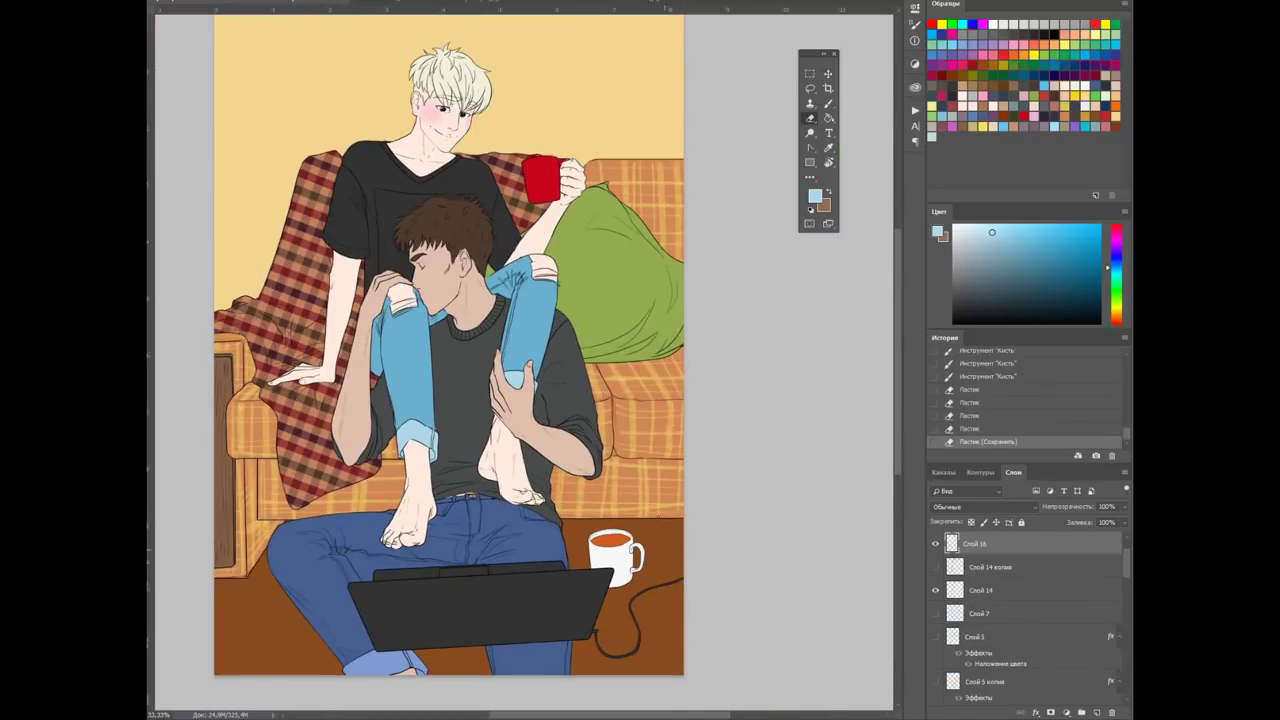
scroll(450, 360, "up", 2)
Add a new shading layer set to Linear Burn at 30% opacity
left_click(1097, 712)
key("b")
key("x")
left_click(950, 507)
left_click(970, 262)
left_click_drag(1123, 507, 1088, 523)
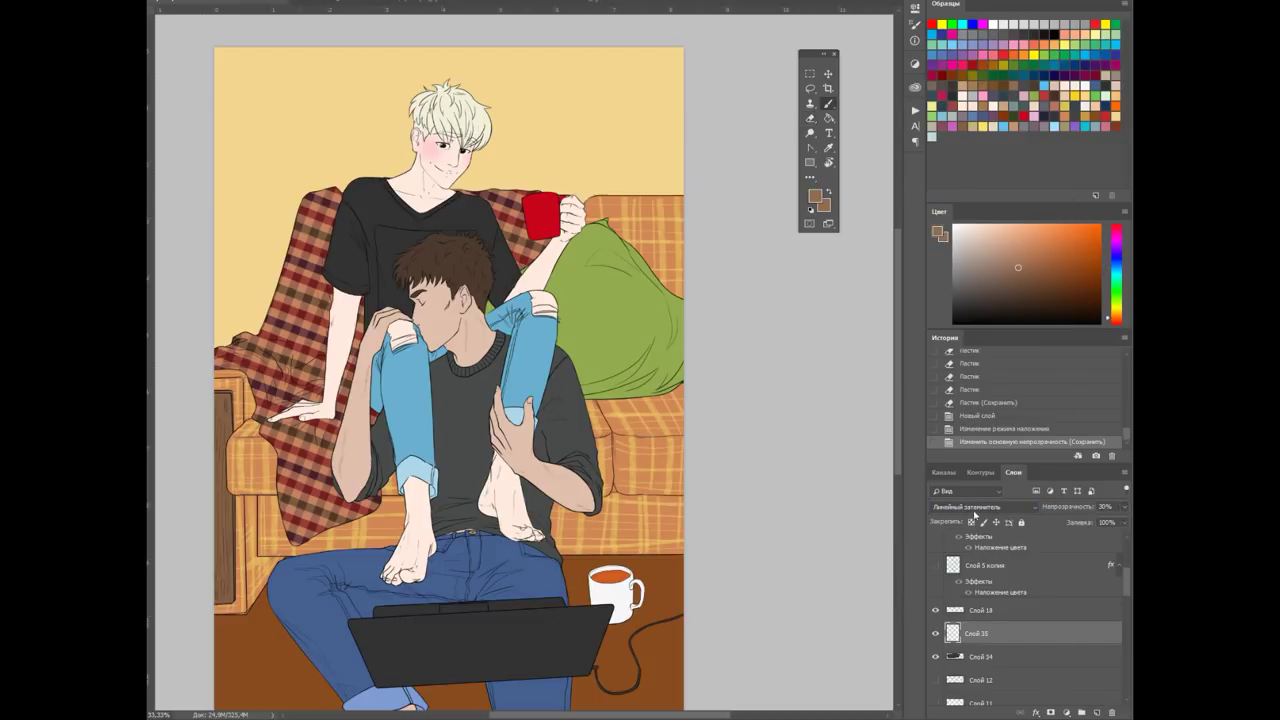
Shade the blond man's neck with soft strokes
scroll(579, 600, "left", 2)
right_click(455, 225)
scroll(722, 275, "up", 5)
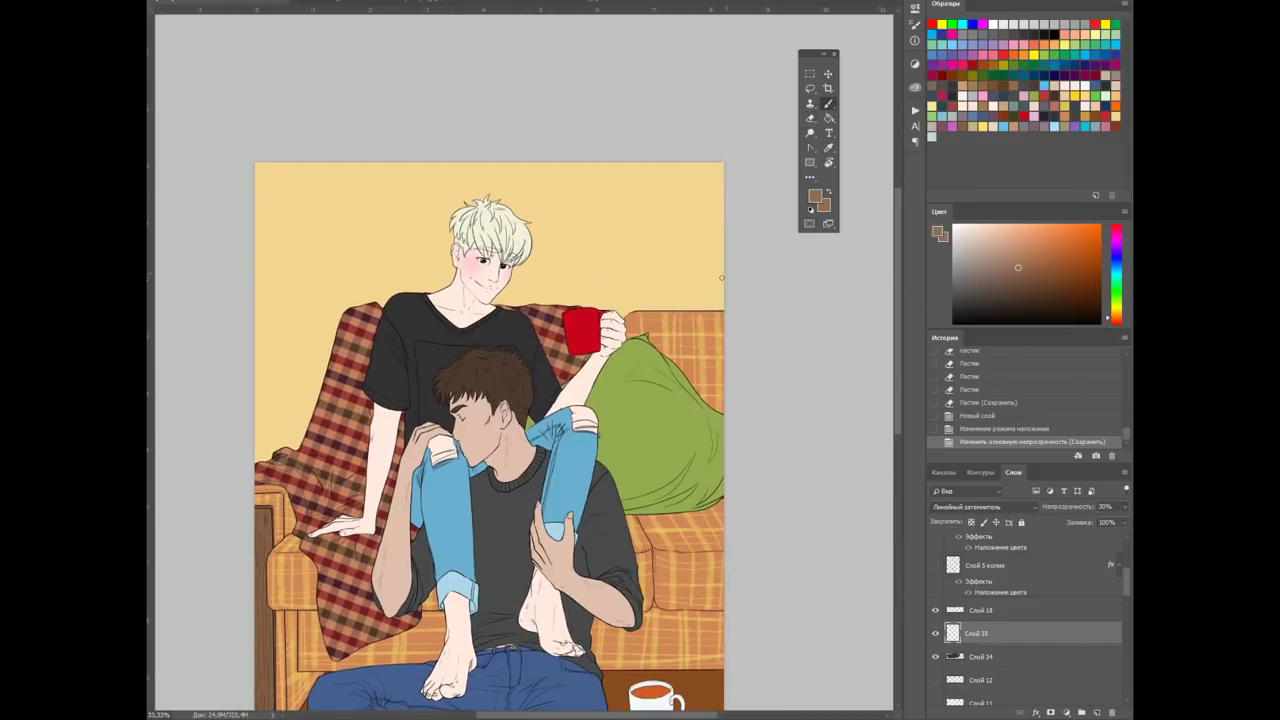
scroll(514, 206, "left", 2)
scroll(514, 206, "up", 1)
scroll(514, 206, "up", 2)
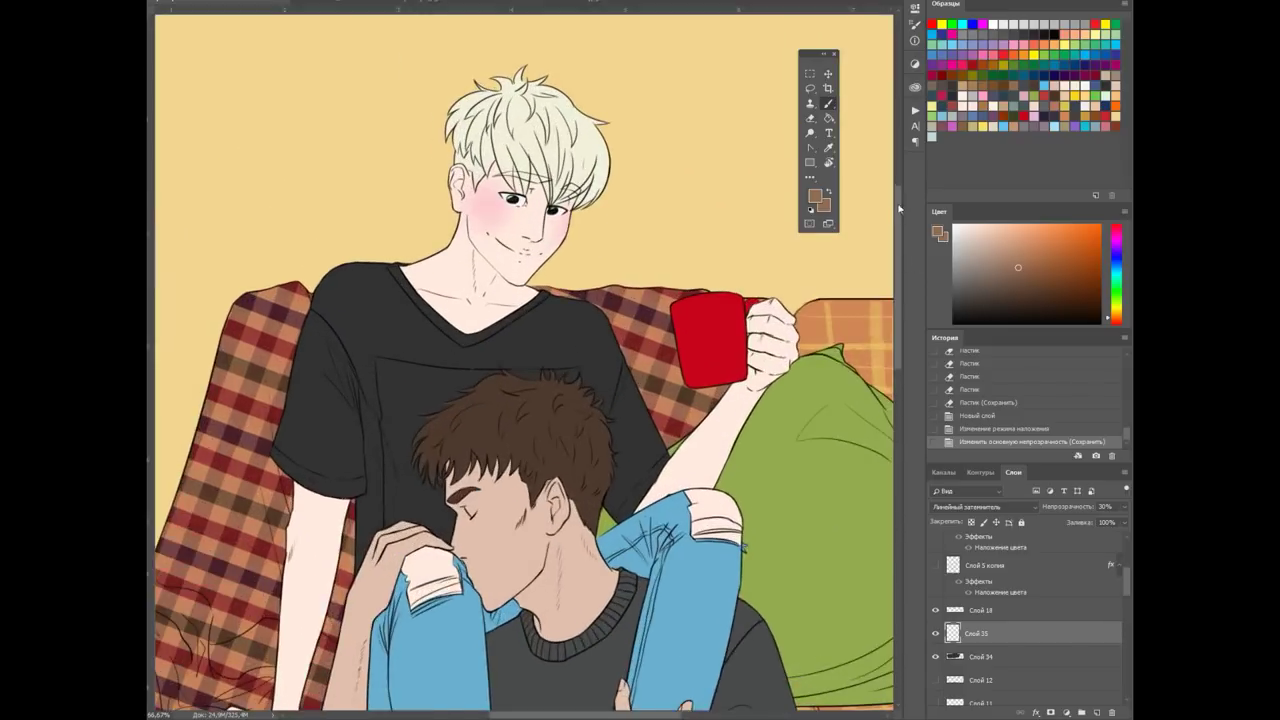
scroll(468, 212, "up", 3)
scroll(500, 360, "up", 1)
left_click_drag(440, 330, 470, 425)
left_click_drag(455, 370, 485, 430)
left_click_drag(435, 345, 470, 429)
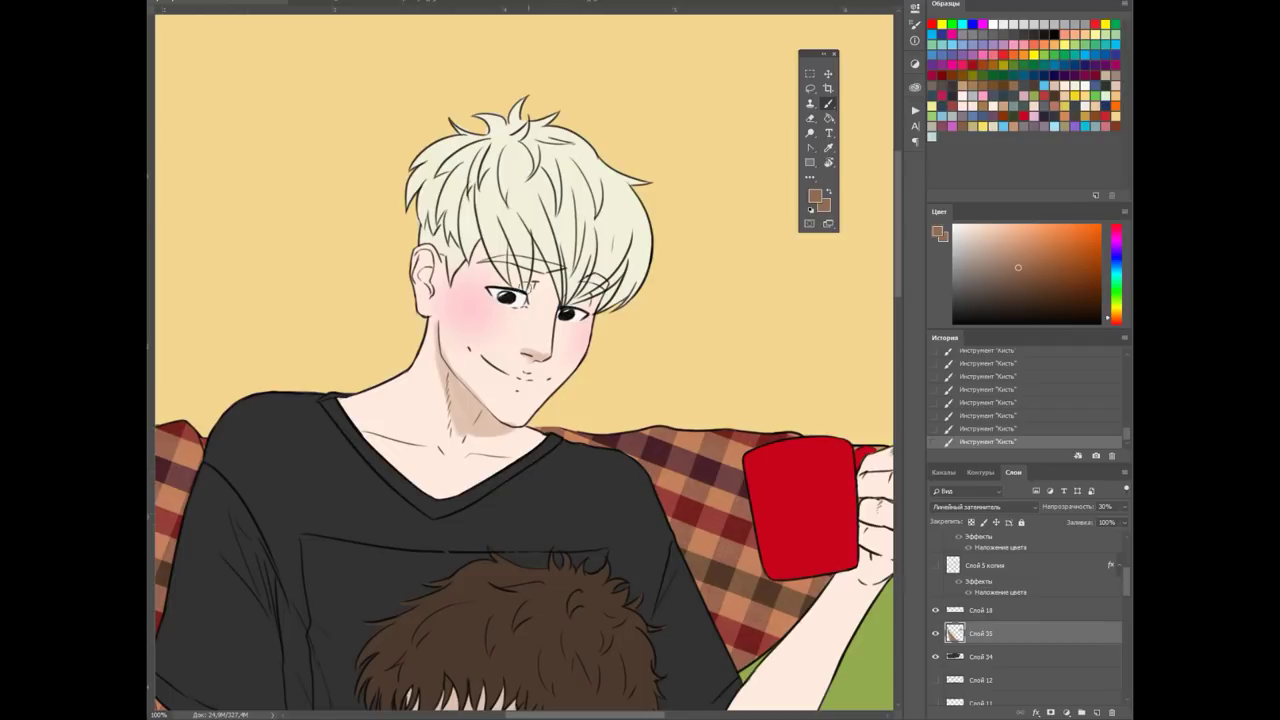
Shade the right side of the blond man's hair
left_click_drag(548, 287, 625, 302)
left_click_drag(605, 248, 650, 305)
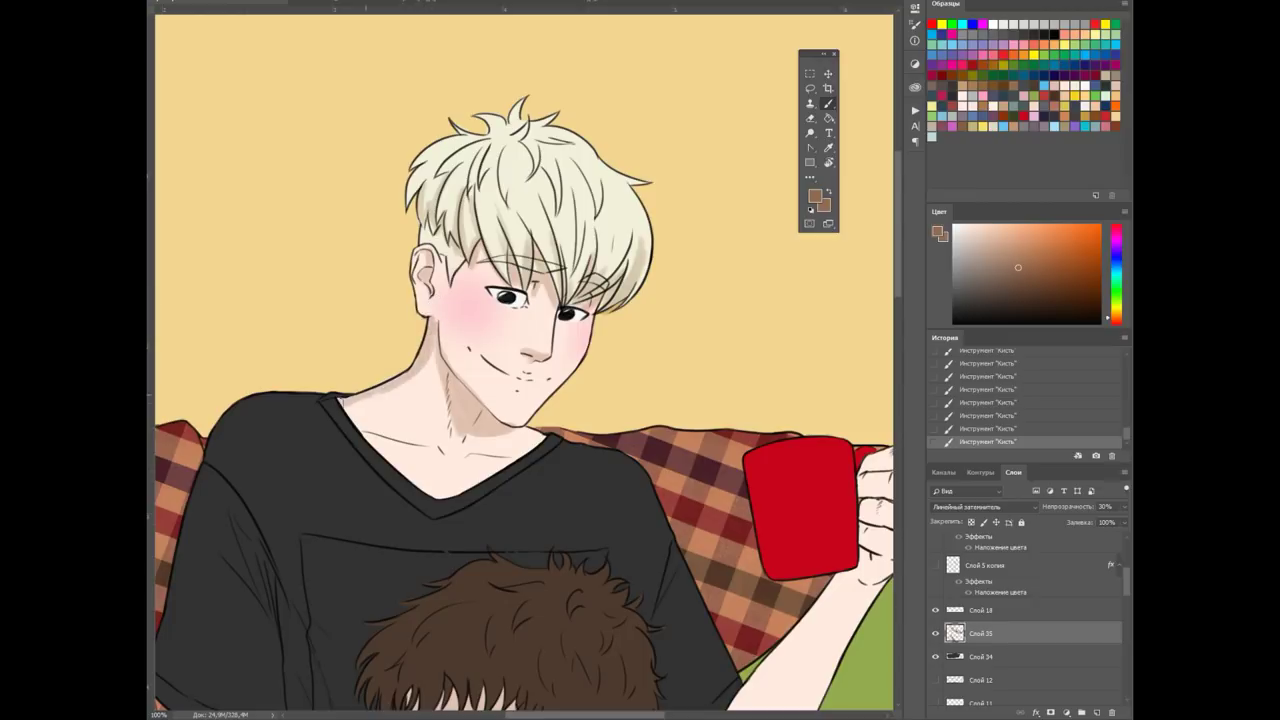
right_click(380, 405)
key("Escape")
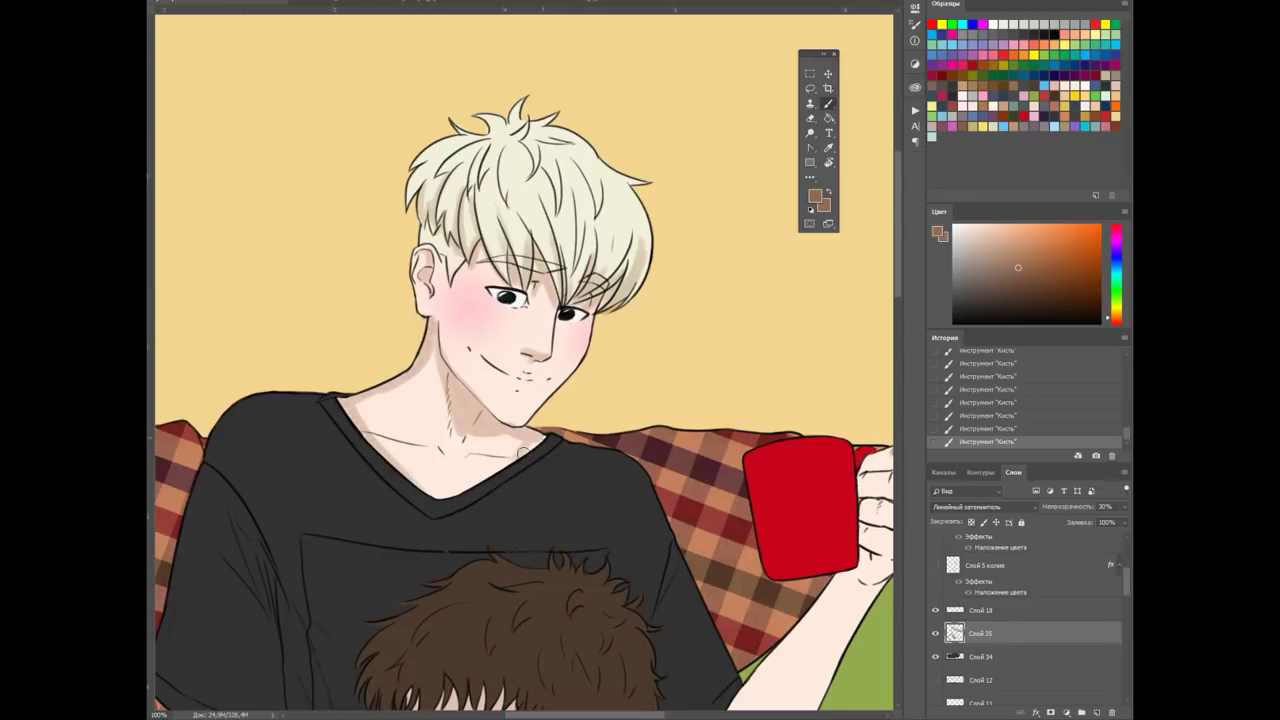
key("ctrl+plus")
right_click(531, 393)
key("Escape")
key("ctrl+minus")
key("ctrl+minus")
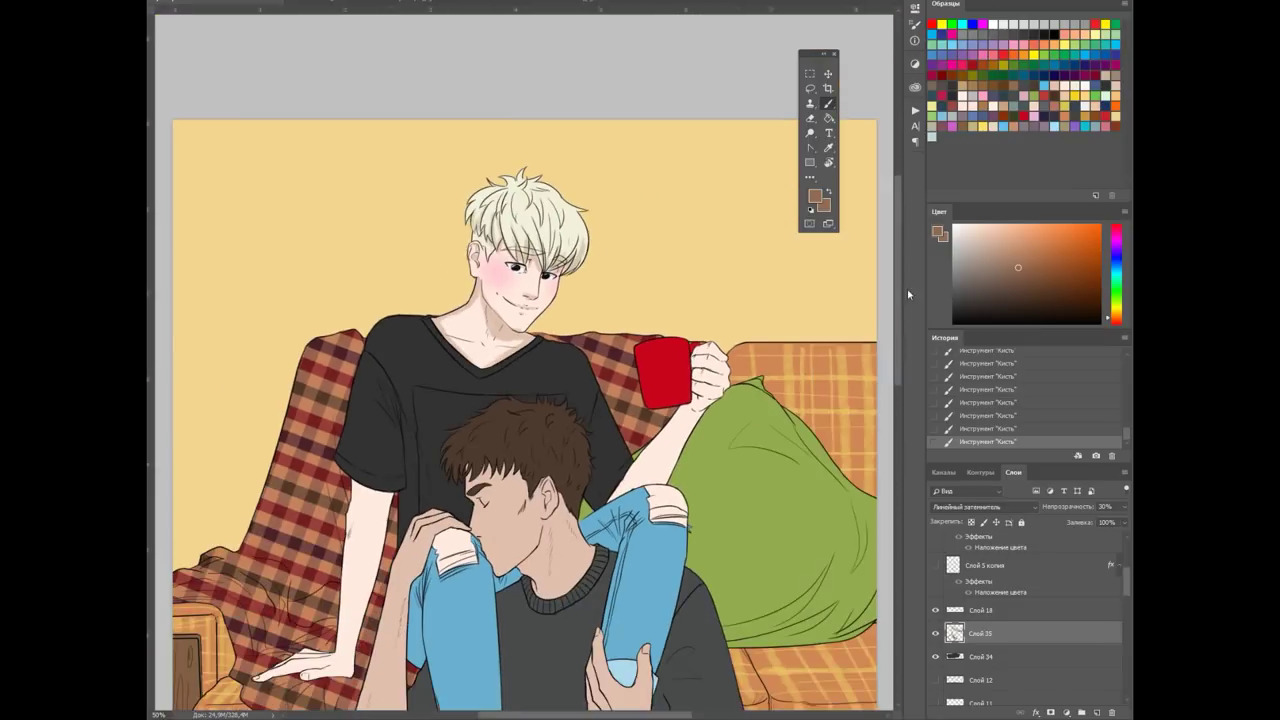
Shade the left side of the black shirt, then zoom out to check the whole illustration
mouse_move(347, 365)
left_mouse_down()
mouse_move(358, 490)
mouse_move(375, 493)
mouse_move(343, 450)
left_mouse_up()
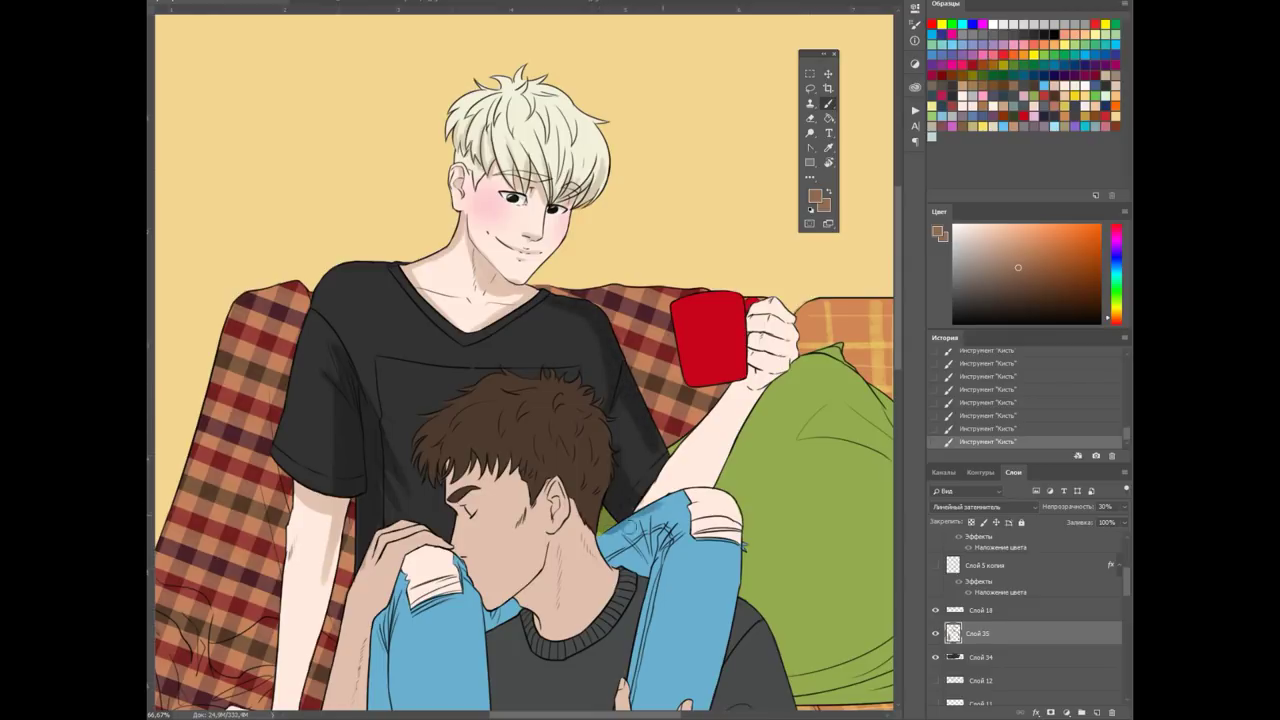
key("ctrl+plus")
key("ctrl+minus")
key("ctrl+minus")
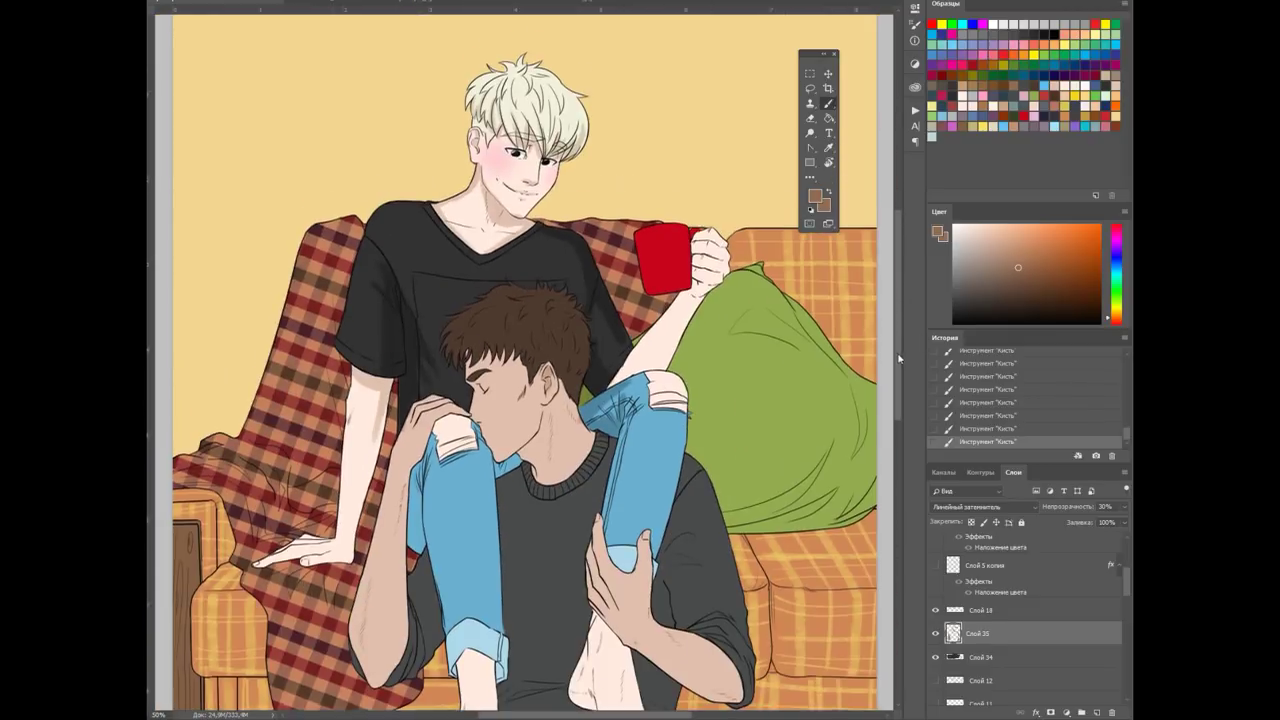
key("ctrl+minus")
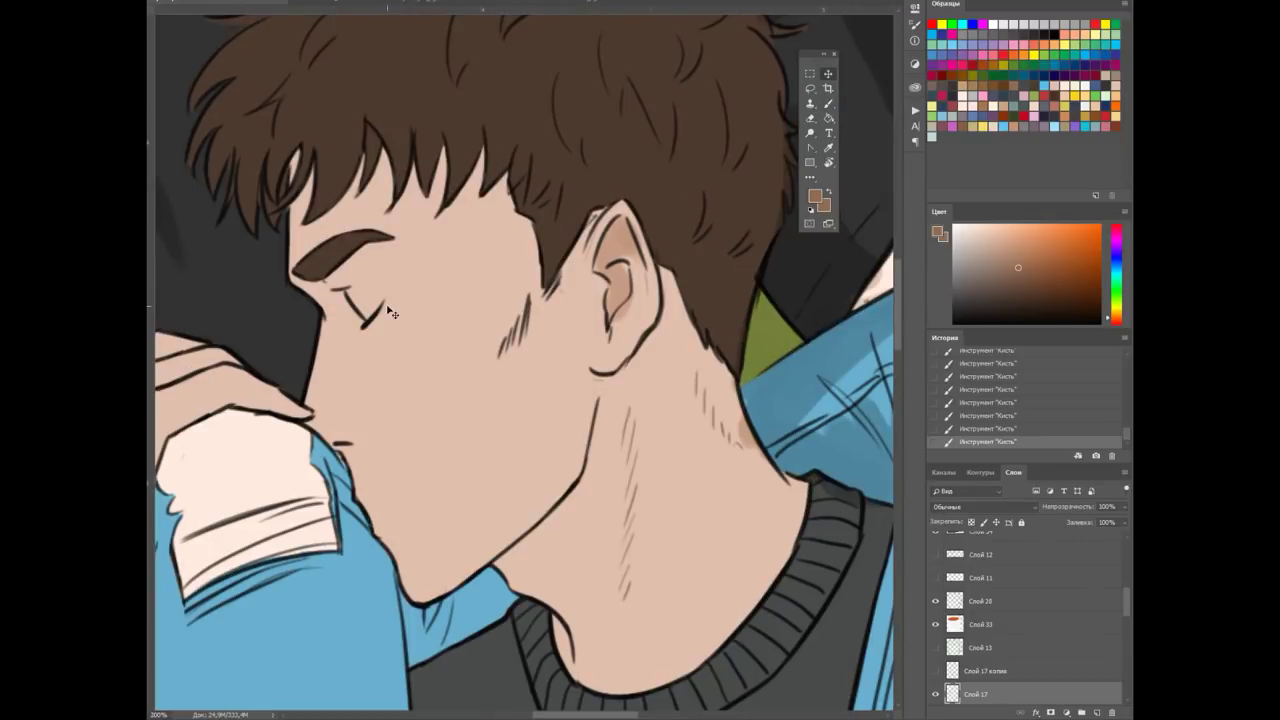
Sample a dark shadow colour and repaint the hair edge above the ear
left_click(392, 313, "alt")
right_click(680, 262)
key("e")
key("ctrl+alt+z")
key("ctrl+alt+z")
key("b")
left_click_drag(590, 218, 612, 206)
key("e")
key("b")
Shade the neck behind the ear, the right side of the hair and the cheek
scroll(1129, 605, "up", 5)
right_click(656, 184)
key("Escape")
key("ctrl+minus")
key("ctrl+minus")
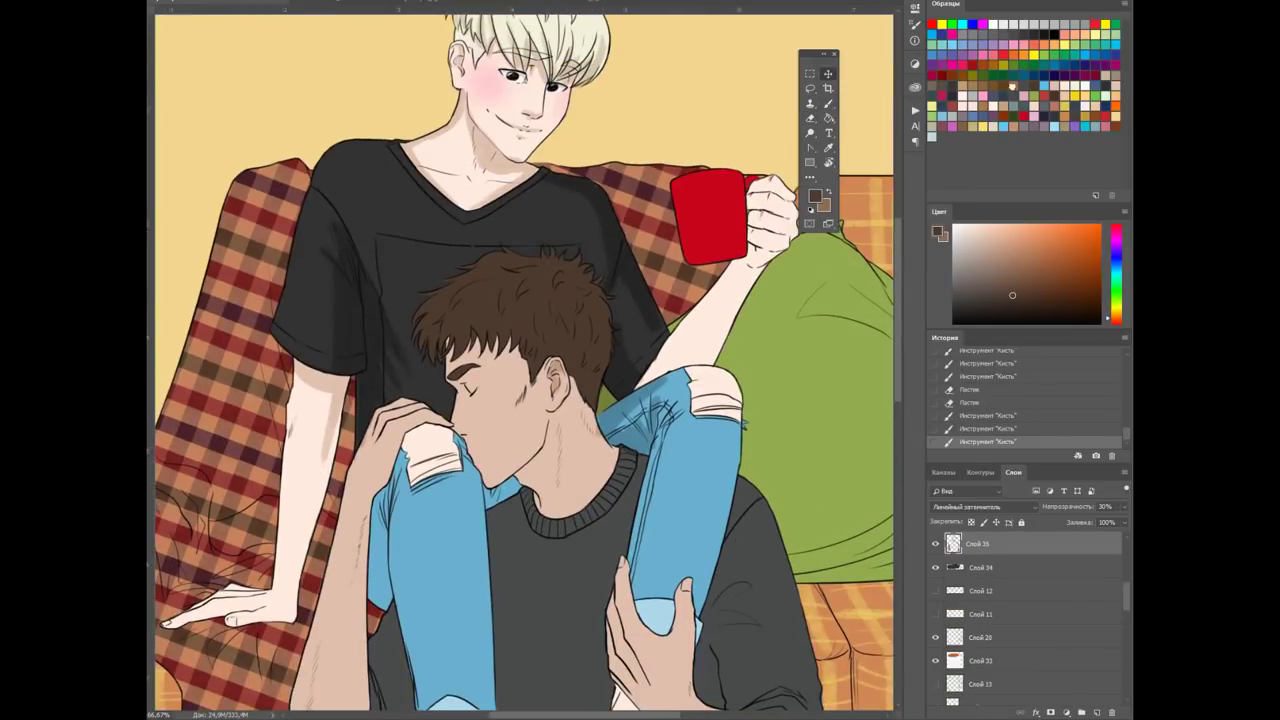
right_click(605, 335)
key("Escape")
key("ctrl+plus")
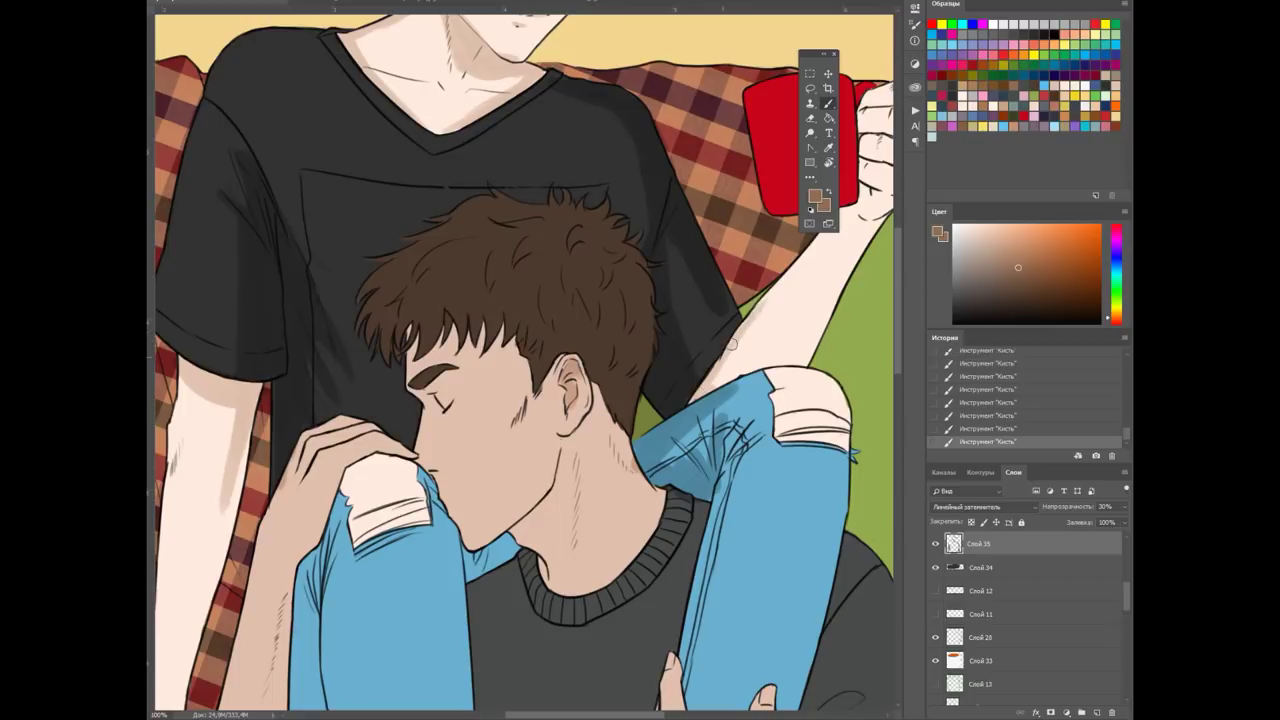
left_click_drag(615, 380, 650, 495)
left_click_drag(617, 450, 647, 268)
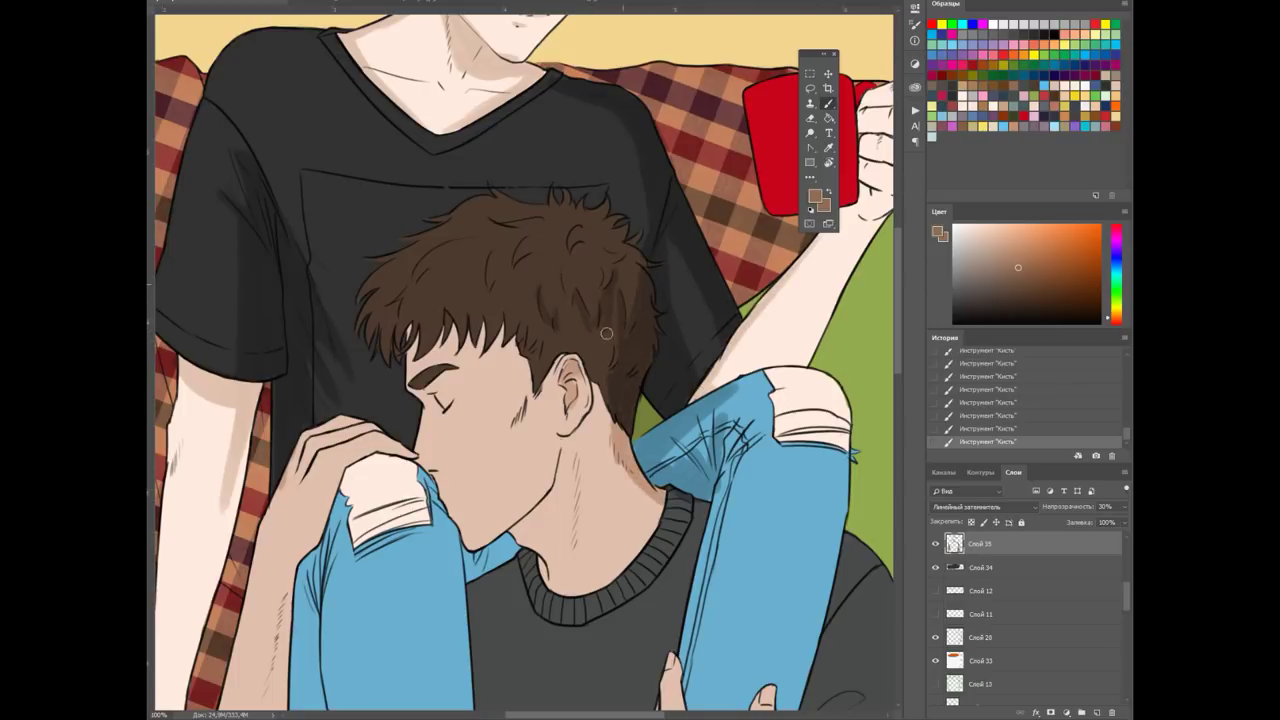
left_click_drag(601, 335, 641, 281)
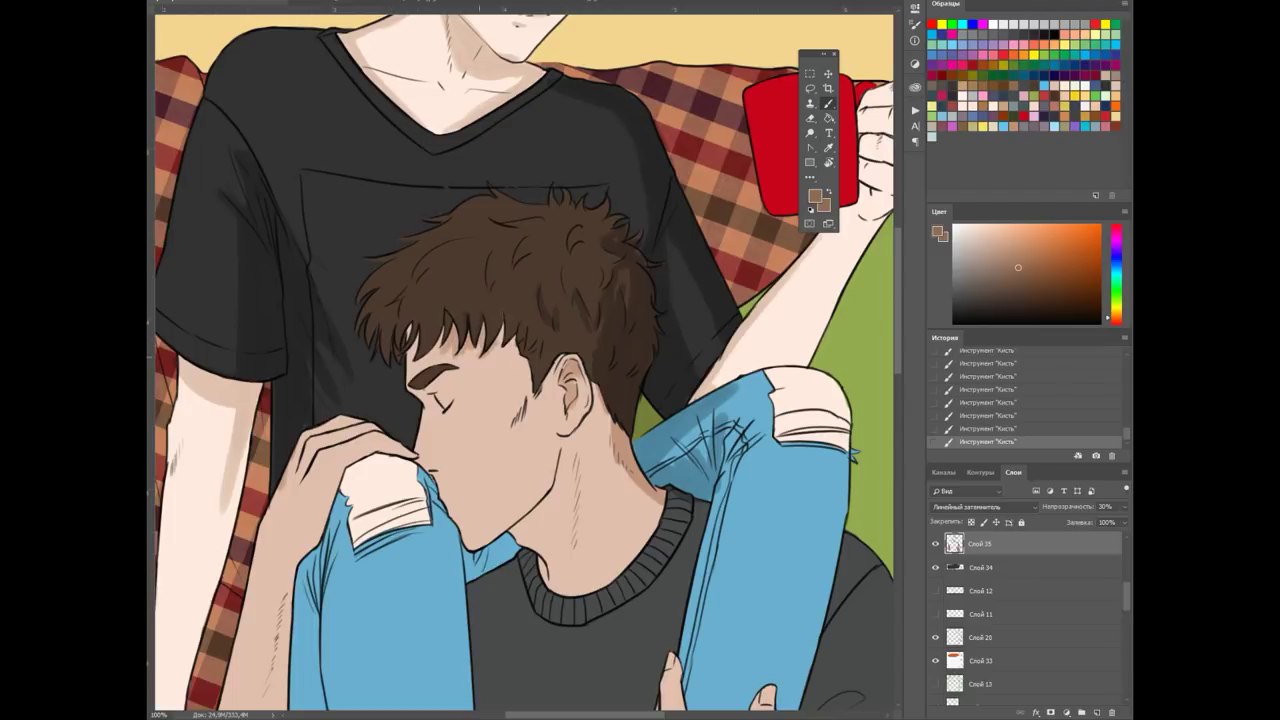
left_click_drag(508, 434, 495, 365)
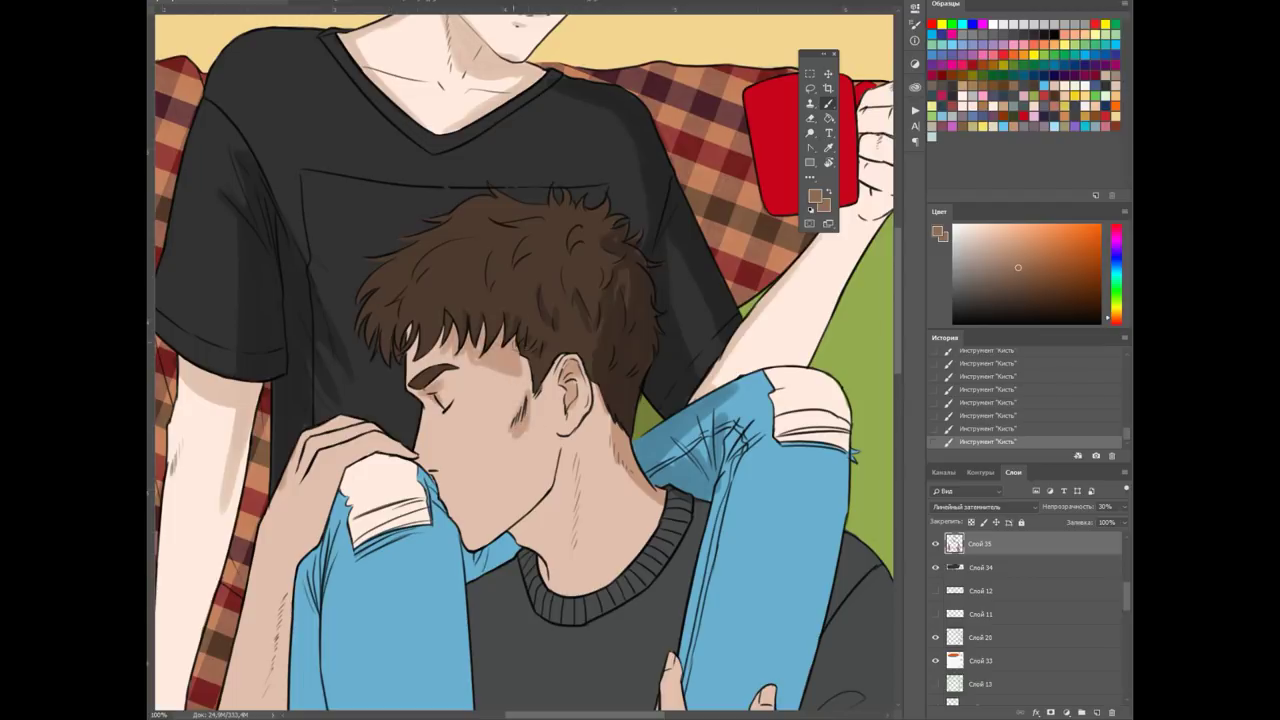
left_click_drag(545, 550, 548, 582)
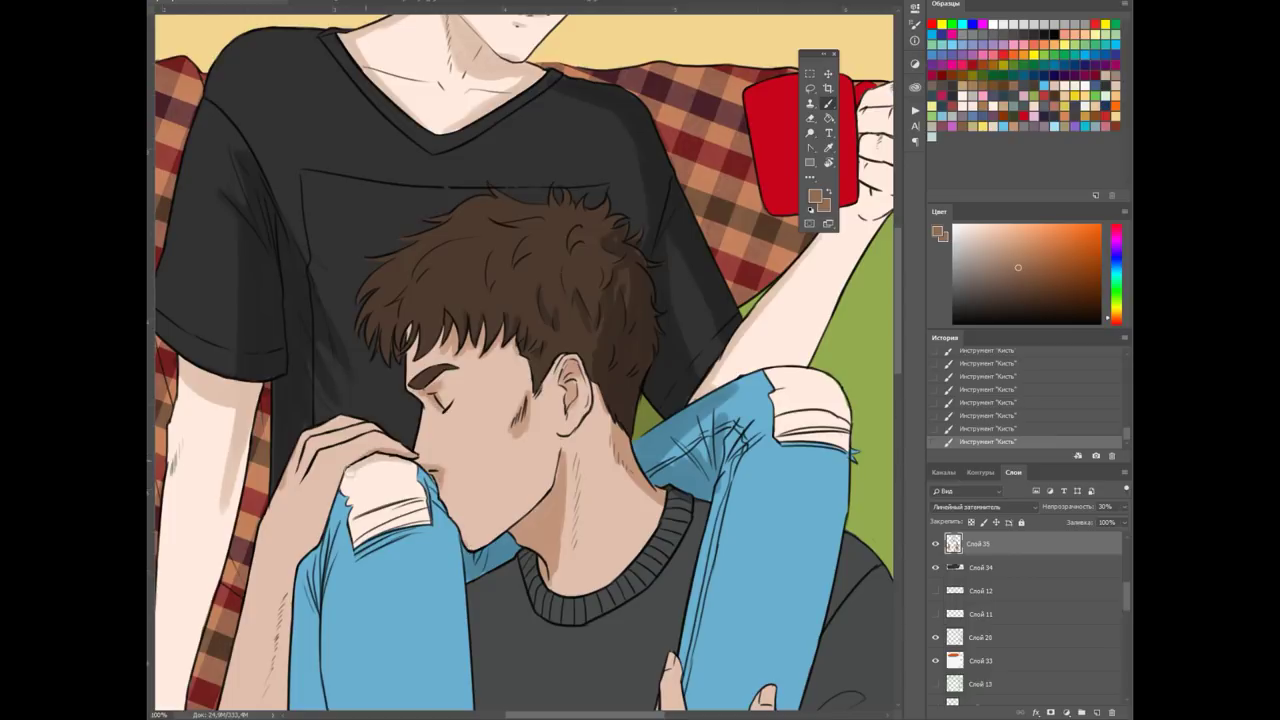
Shade along the left arm, the jeans, the jeans cuff and the gap beside the forearm
scroll(320, 600, "down", 3)
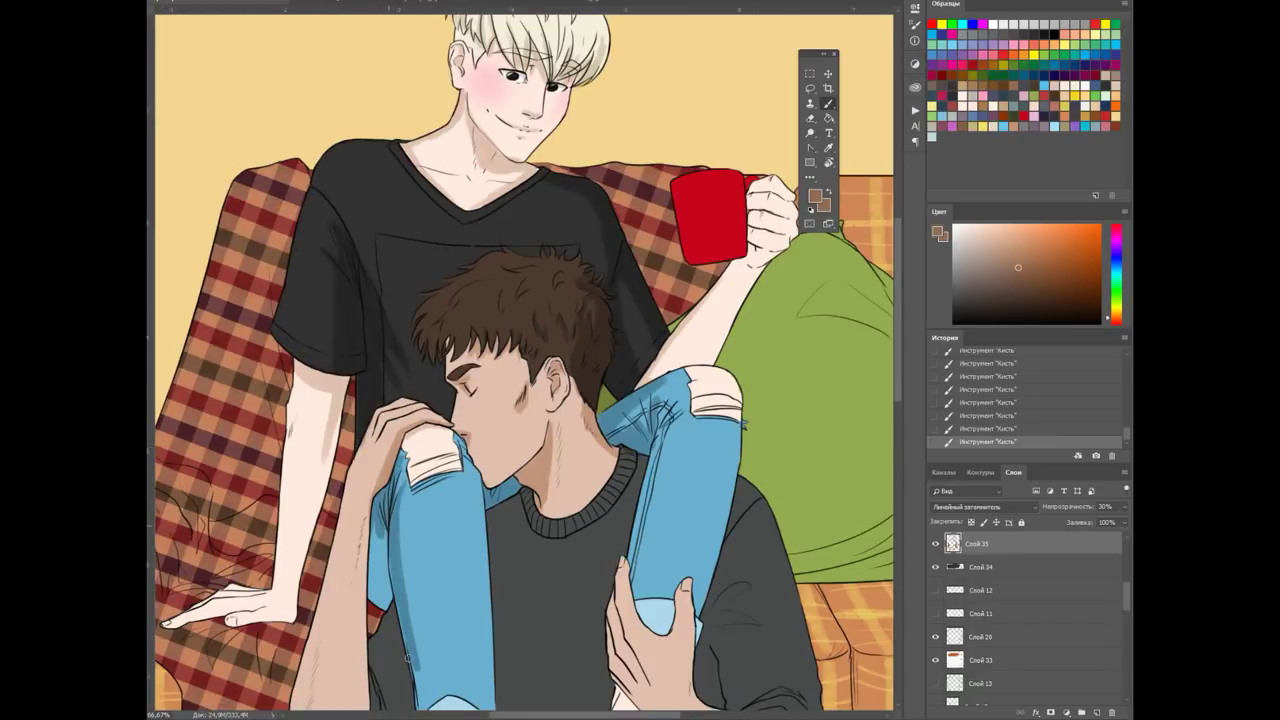
scroll(400, 600, "up", 3)
scroll(441, 270, "up", 1)
right_click(465, 344)
key("Escape")
left_click_drag(305, 400, 315, 510)
left_click_drag(285, 350, 290, 680)
scroll(480, 400, "down", 1)
mouse_move(475, 250)
left_mouse_down()
mouse_move(490, 540)
mouse_move(430, 565)
left_mouse_up()
left_click_drag(420, 470, 365, 565)
left_click_drag(335, 490, 310, 590)
left_click_drag(315, 390, 290, 575)
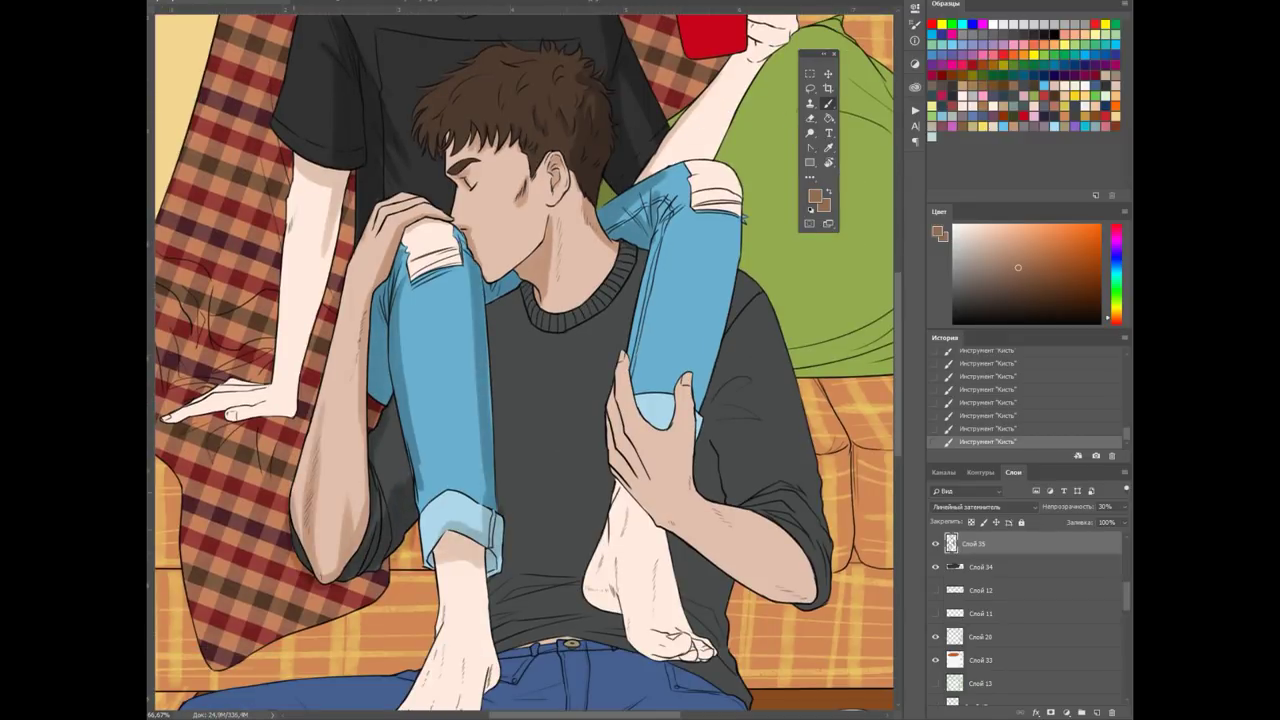
left_click_drag(360, 528, 362, 425)
left_click_drag(410, 405, 389, 481)
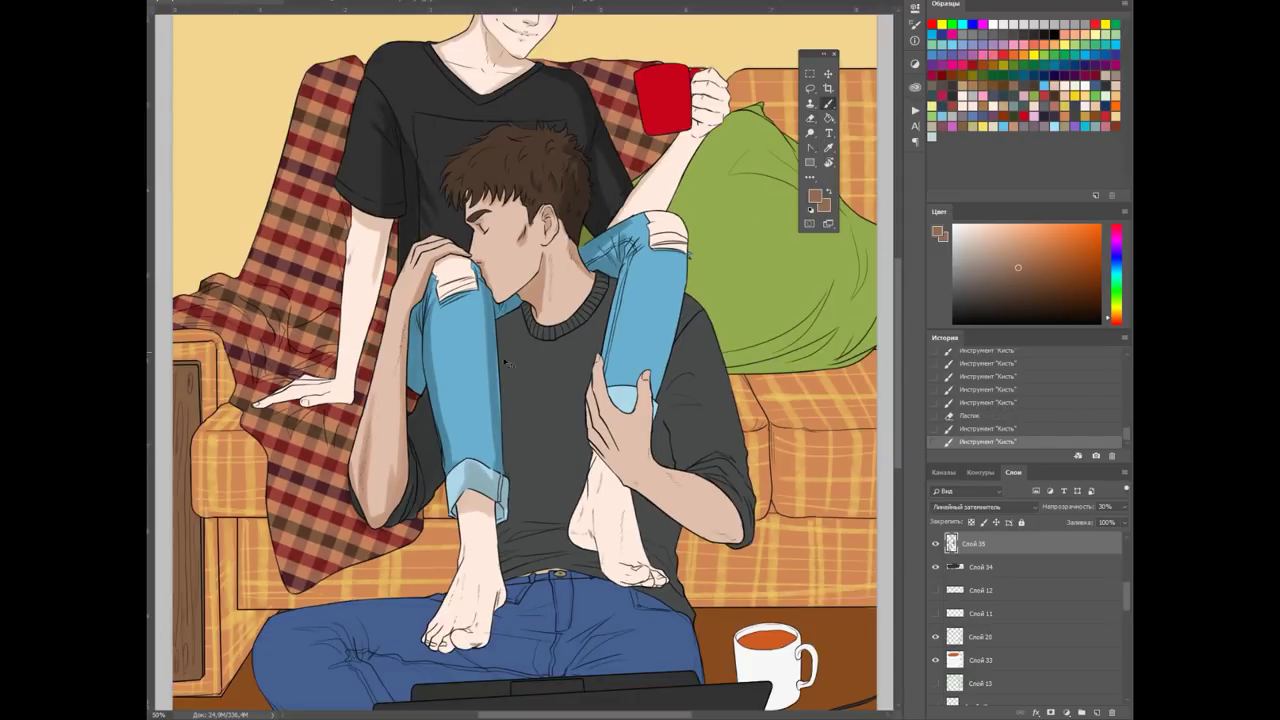
Shade the shirt near the neckline, the jeans and down the shirt's centre
left_click_drag(483, 458, 483, 502)
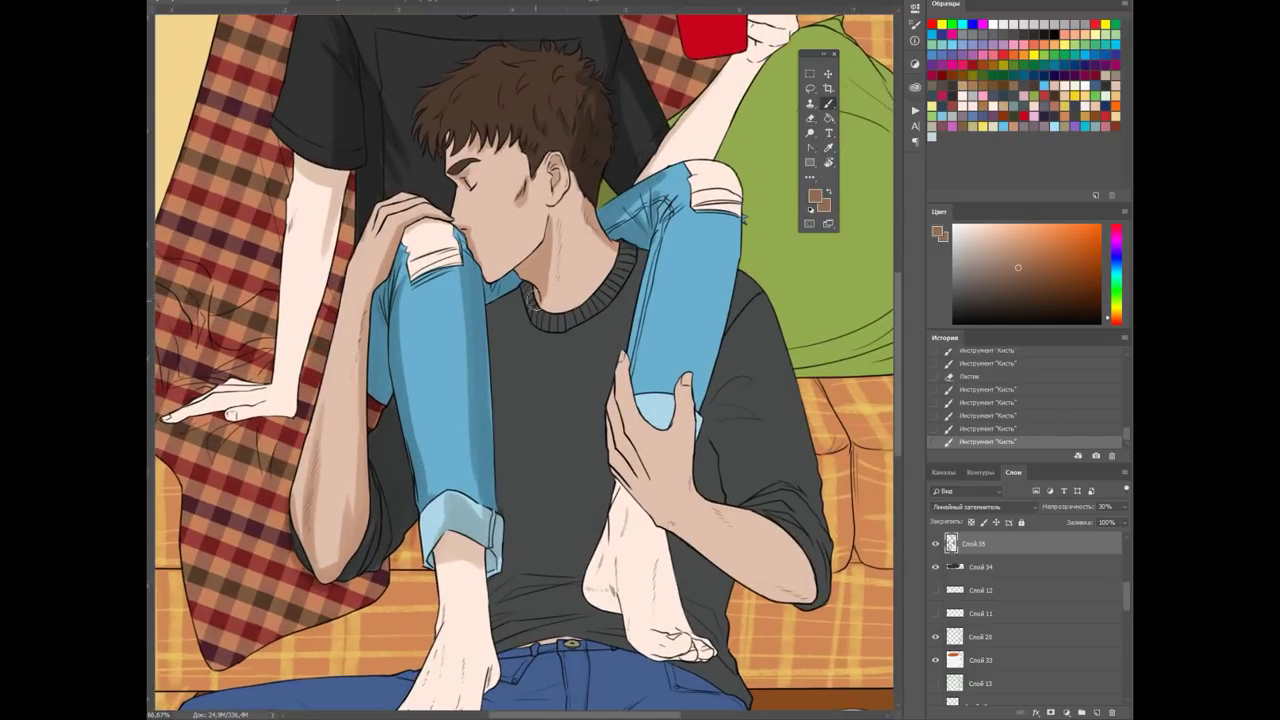
left_click_drag(540, 290, 486, 340)
left_click_drag(527, 308, 497, 349)
key("e")
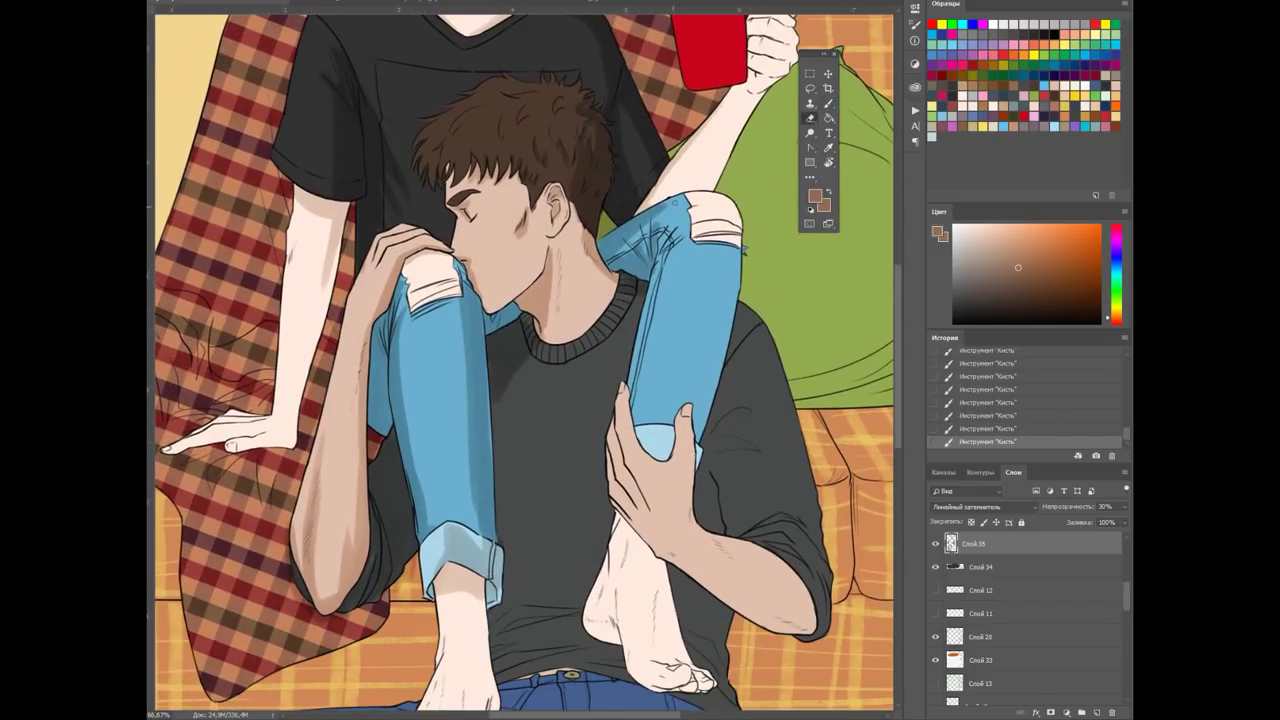
left_click(828, 103)
right_click(678, 232)
left_click_drag(636, 268, 634, 434)
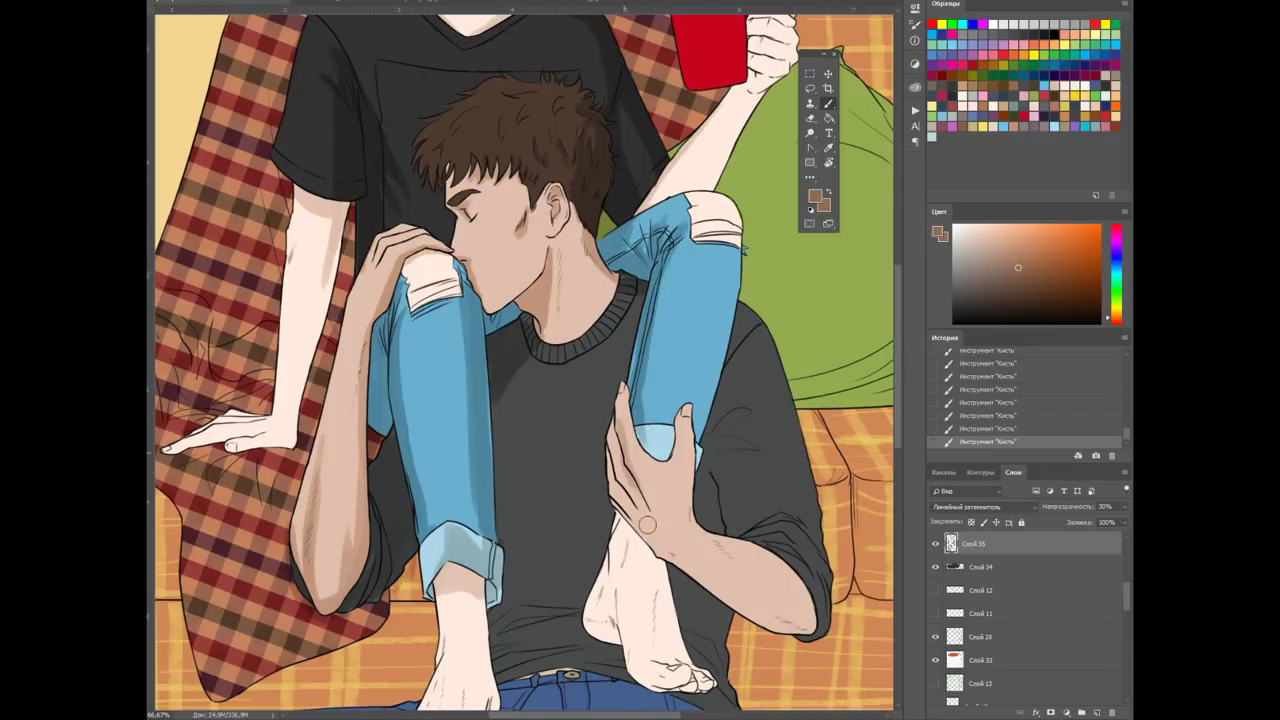
left_click_drag(508, 388, 500, 640)
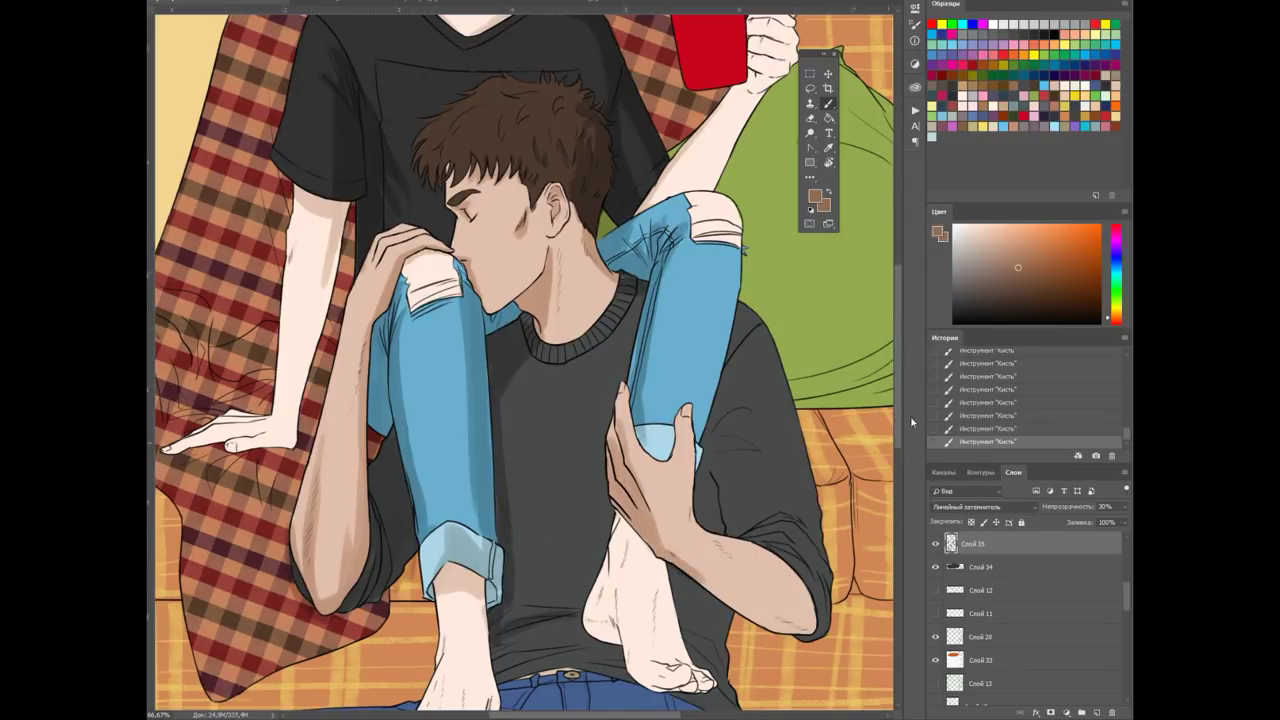
Shade the shirt's right side under the arm
key("h")
left_click_drag(700, 300, 657, 436)
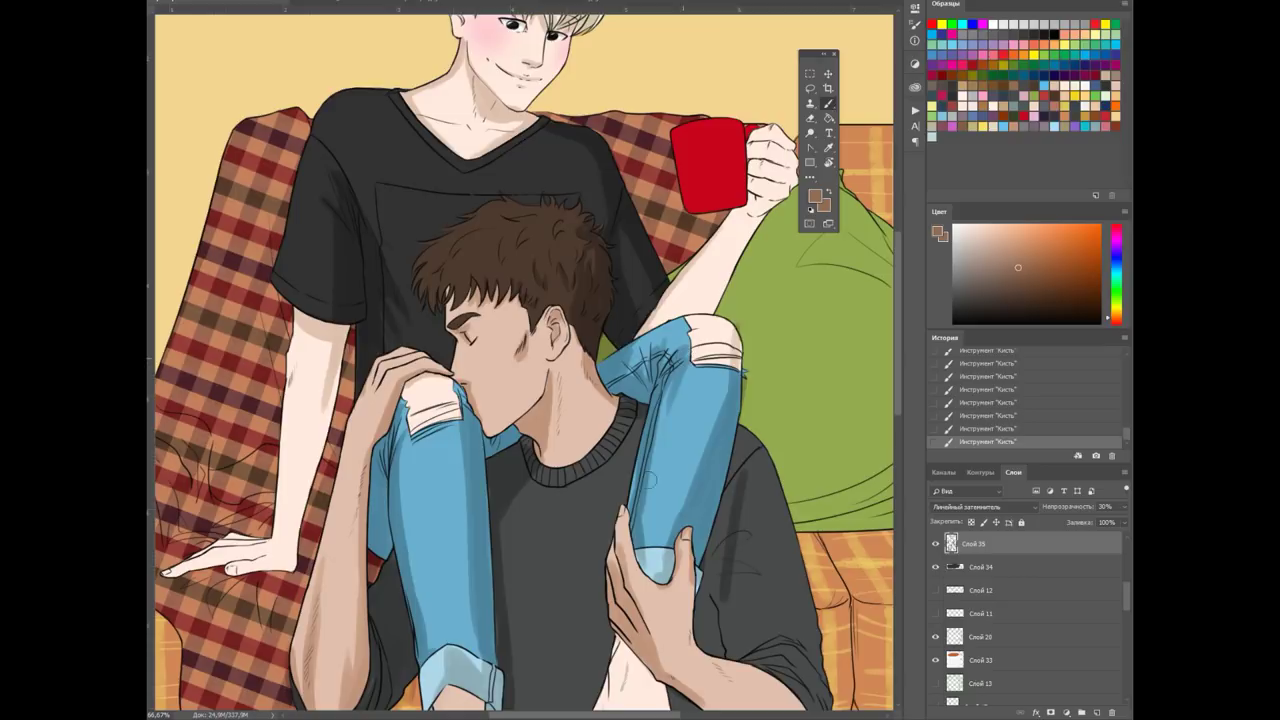
left_click_drag(842, 396, 748, 228)
mouse_move(720, 300)
left_mouse_down()
mouse_move(740, 490)
mouse_move(810, 590)
left_mouse_up()
mouse_move(760, 560)
left_mouse_down()
mouse_move(684, 507)
mouse_move(684, 372)
left_mouse_up()
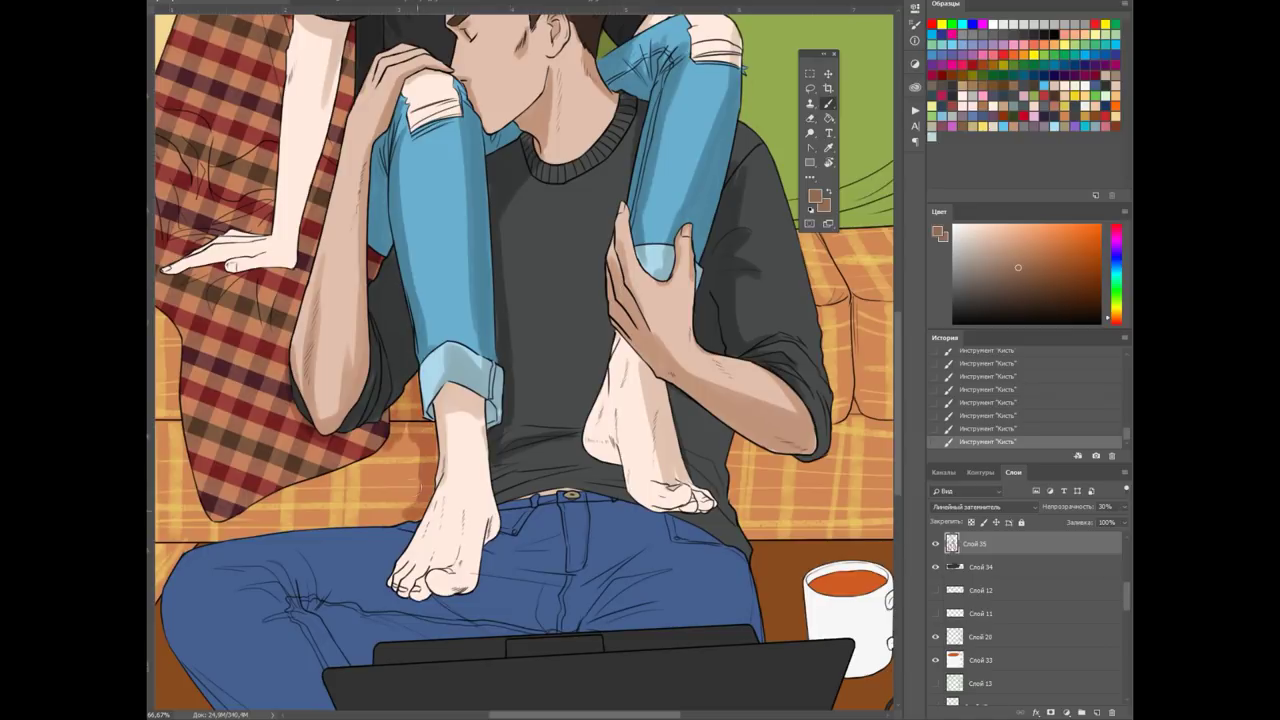
scroll(638, 446, "down", 3)
Darken the sleeve's right edge, the lower sofa cushion and the jeans edge
scroll(820, 363, "up", 2)
scroll(700, 420, "up", 1)
mouse_move(638, 470)
left_mouse_down()
mouse_move(648, 360)
mouse_move(740, 405)
mouse_move(690, 425)
mouse_move(640, 470)
mouse_move(566, 488)
mouse_move(573, 536)
left_mouse_up()
mouse_move(576, 476)
left_mouse_down()
mouse_move(680, 520)
mouse_move(760, 470)
left_mouse_up()
left_click_drag(760, 530, 610, 545)
left_click_drag(530, 505, 573, 551)
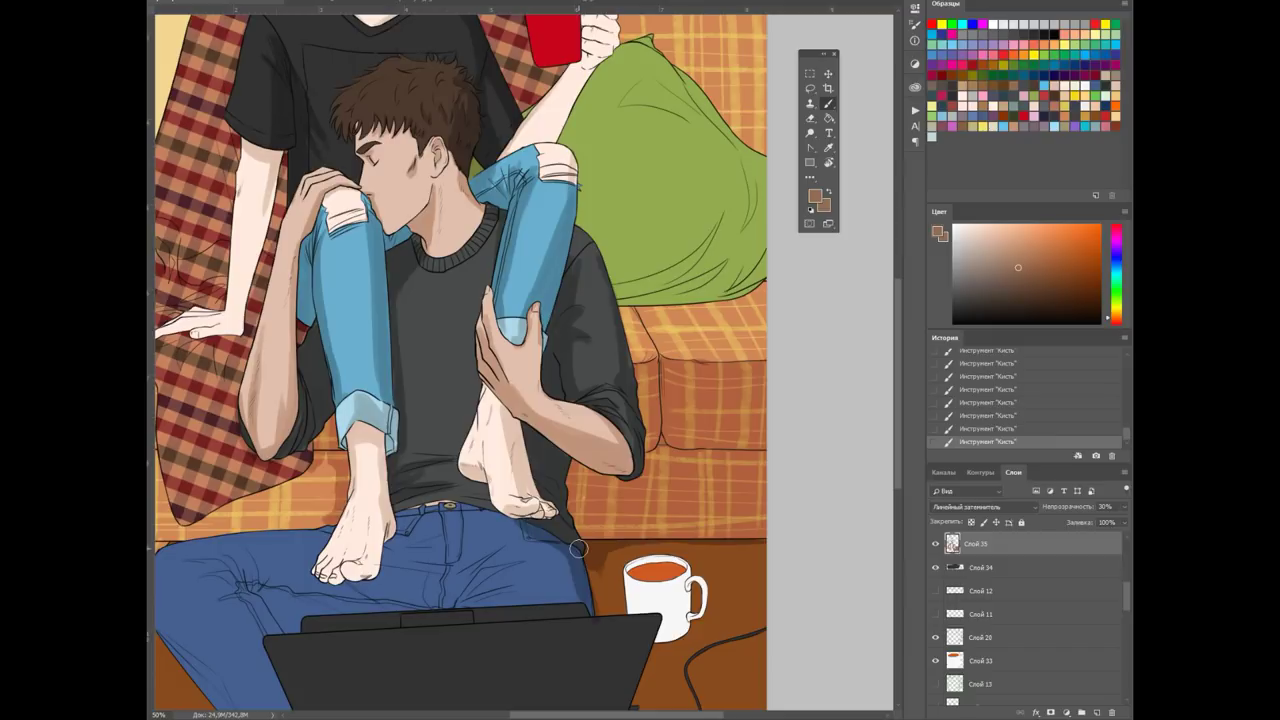
Shade the lower plaid blanket, the sofa arm and front, and the blanket above the hand
left_click_drag(365, 433, 462, 443)
mouse_move(241, 380)
left_mouse_down()
mouse_move(205, 440)
mouse_move(300, 455)
left_mouse_up()
mouse_move(285, 345)
left_mouse_down()
mouse_move(270, 460)
mouse_move(317, 477)
mouse_move(205, 500)
mouse_move(295, 540)
left_mouse_up()
left_click_drag(285, 470, 430, 495)
left_click_drag(295, 535, 430, 490)
key("ctrl+minus")
key("ctrl+plus")
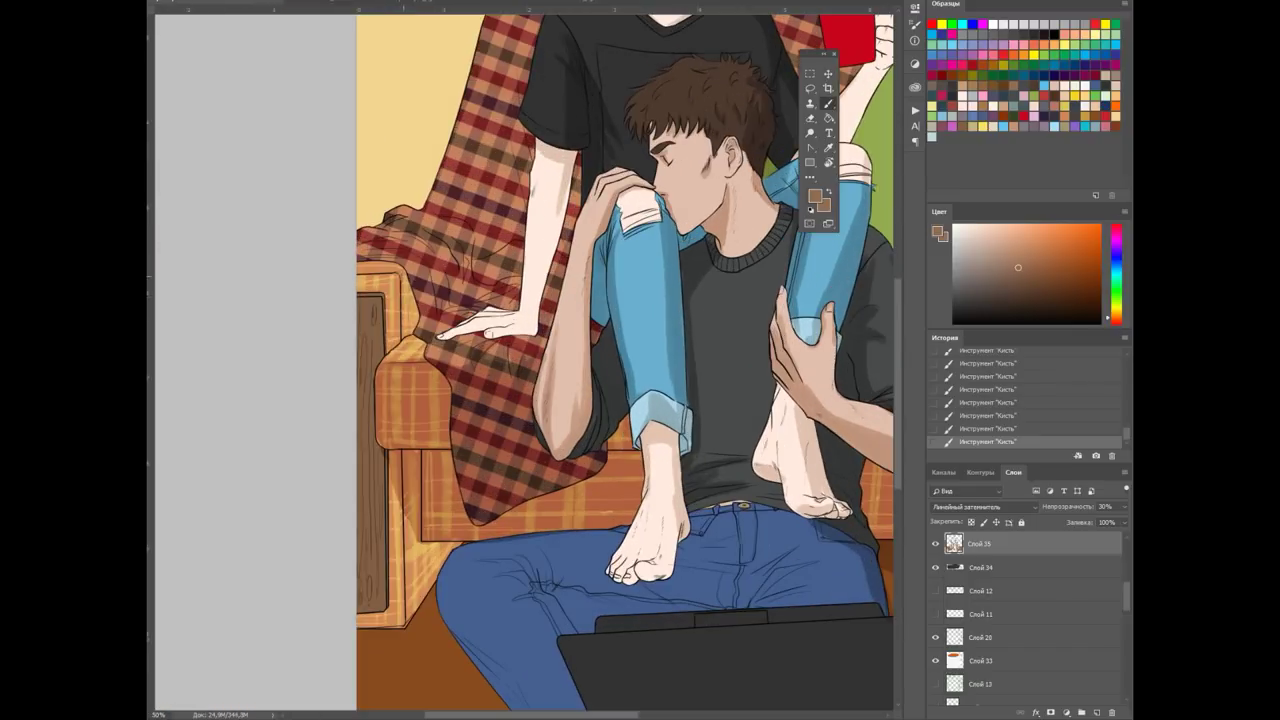
left_click_drag(432, 311, 476, 285)
key("Return")
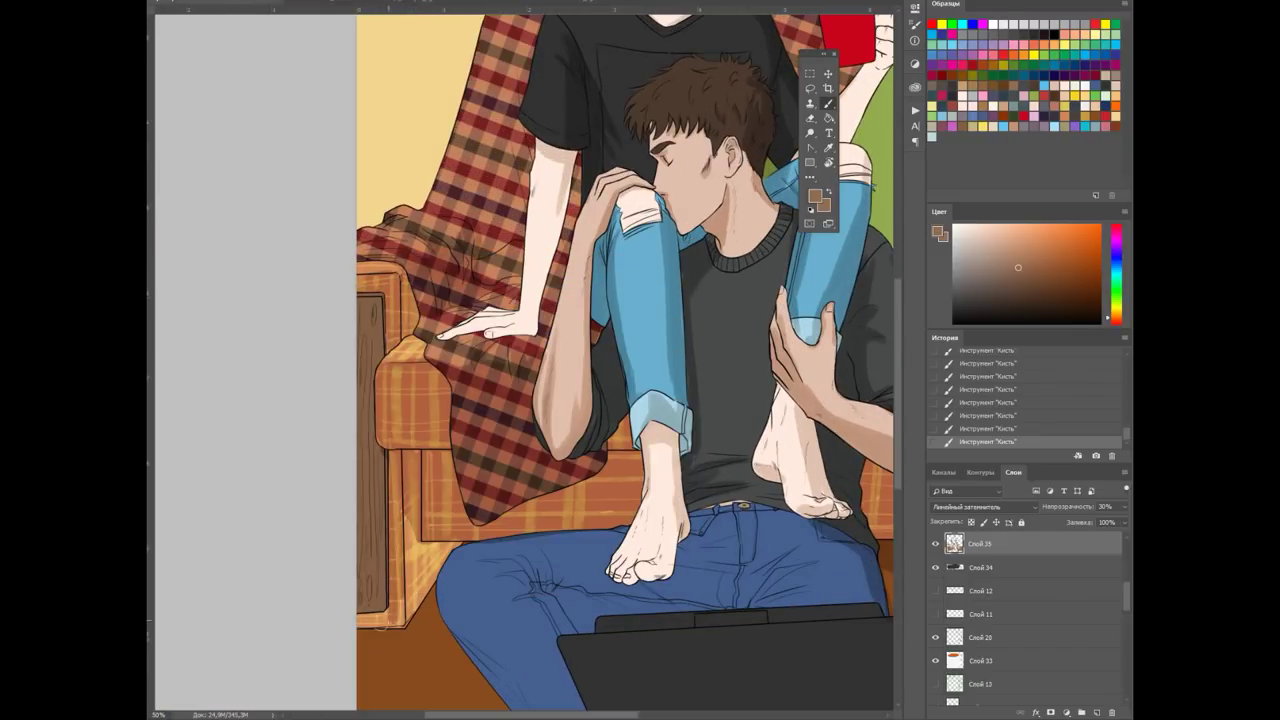
Review the whole illustration, then shade the right edge of the green pillow
key("ctrl+minus")
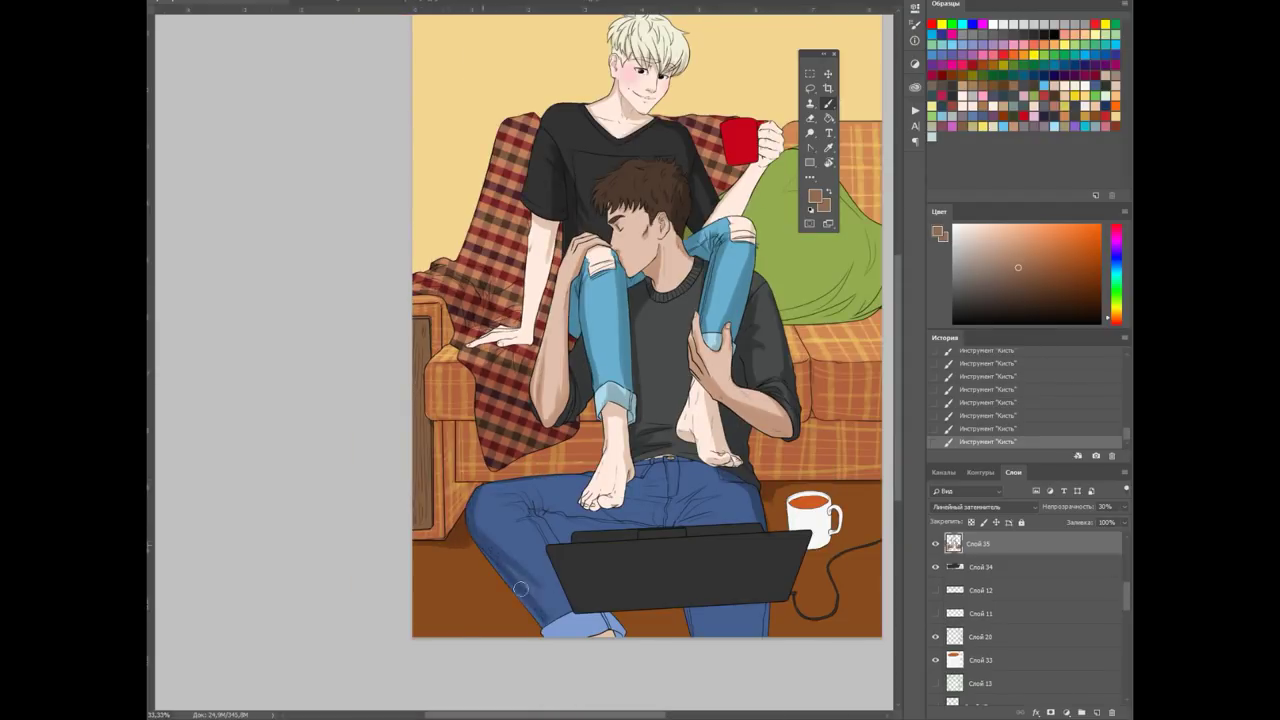
key("ctrl+minus")
key("ctrl+plus")
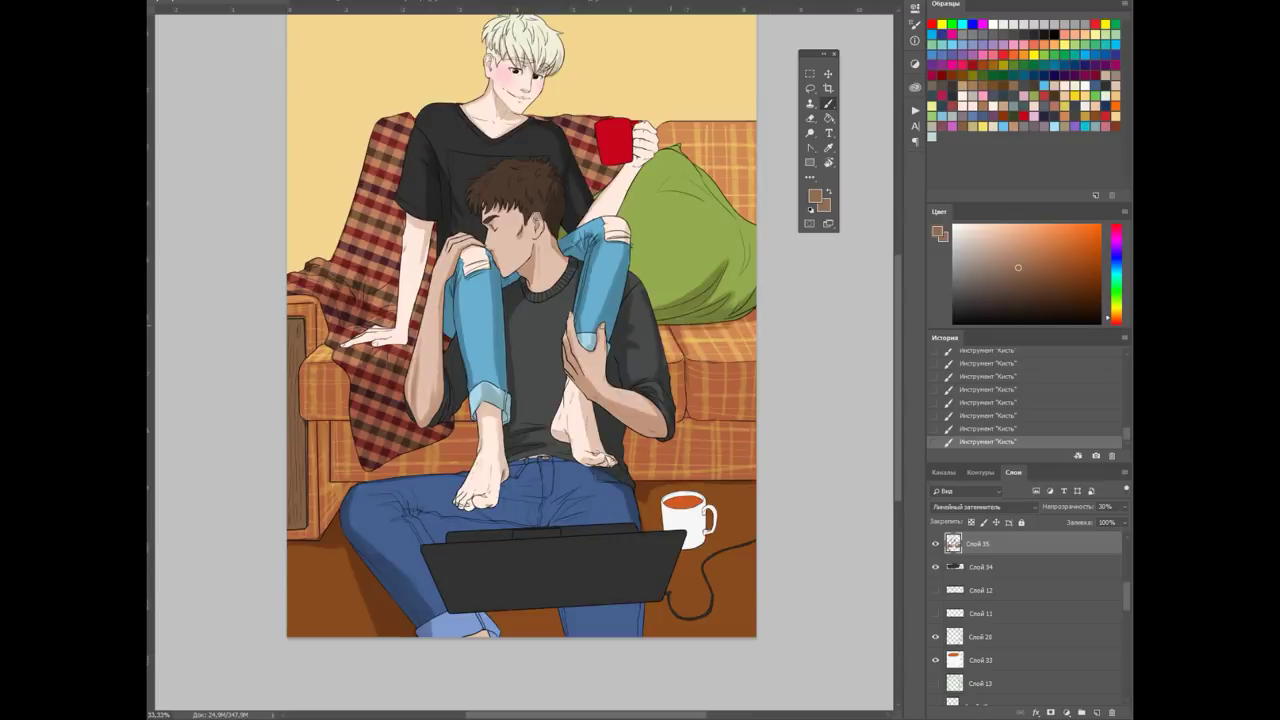
key("ctrl+plus")
scroll(530, 366, "left", 2)
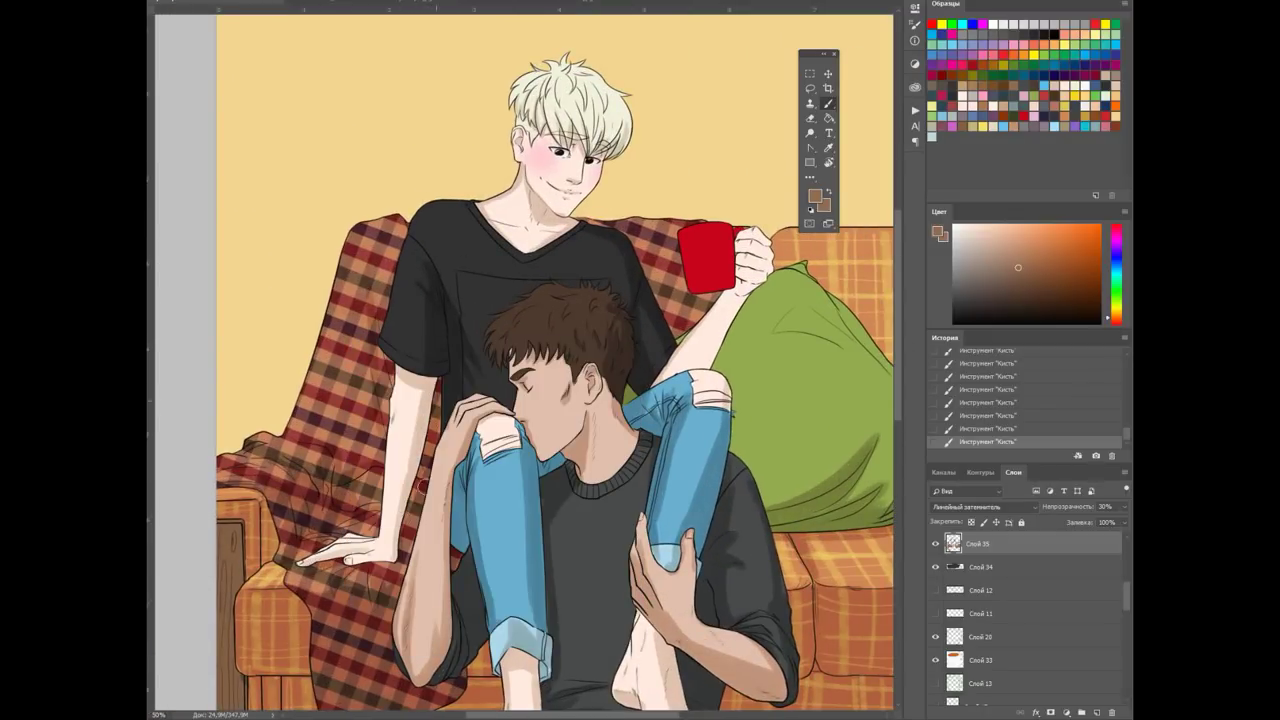
scroll(440, 390, "right", 3)
left_click_drag(725, 478, 730, 385)
Shade the upper green pillow and paint a shadow beside the mug
left_click_drag(600, 310, 690, 360)
scroll(563, 280, "down", 5)
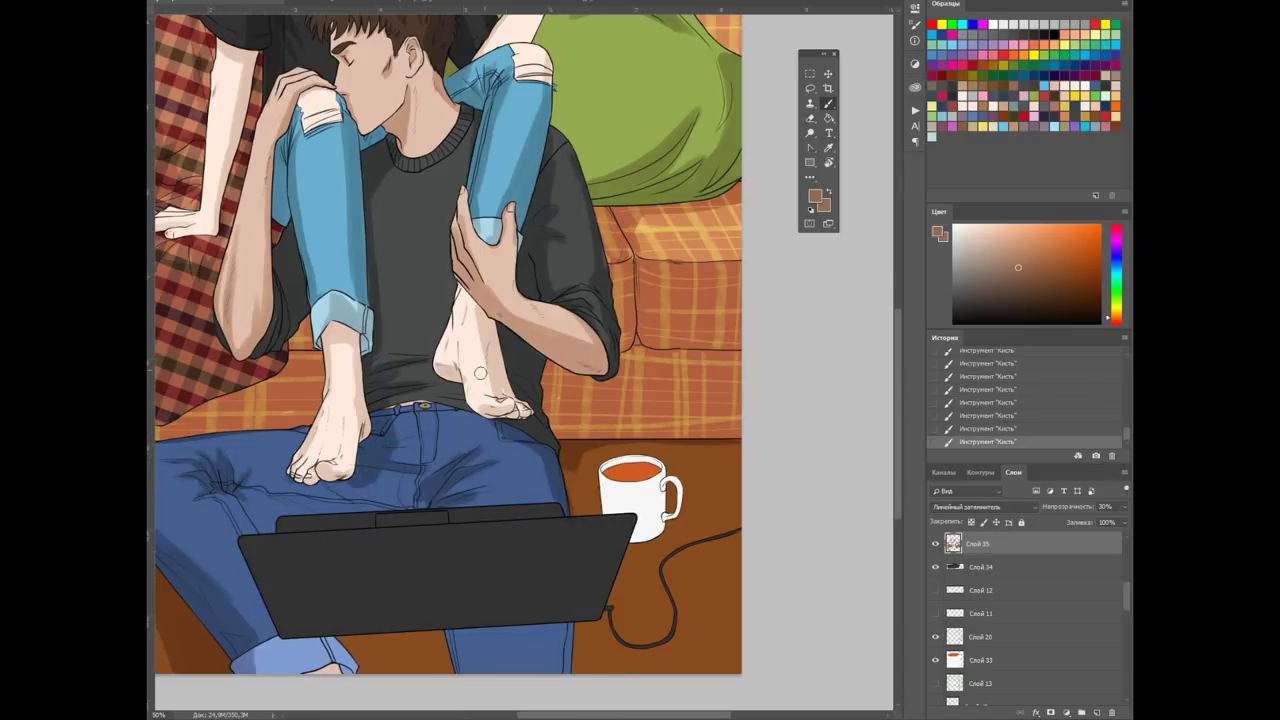
scroll(495, 430, "down", 3)
scroll(495, 430, "up", 3)
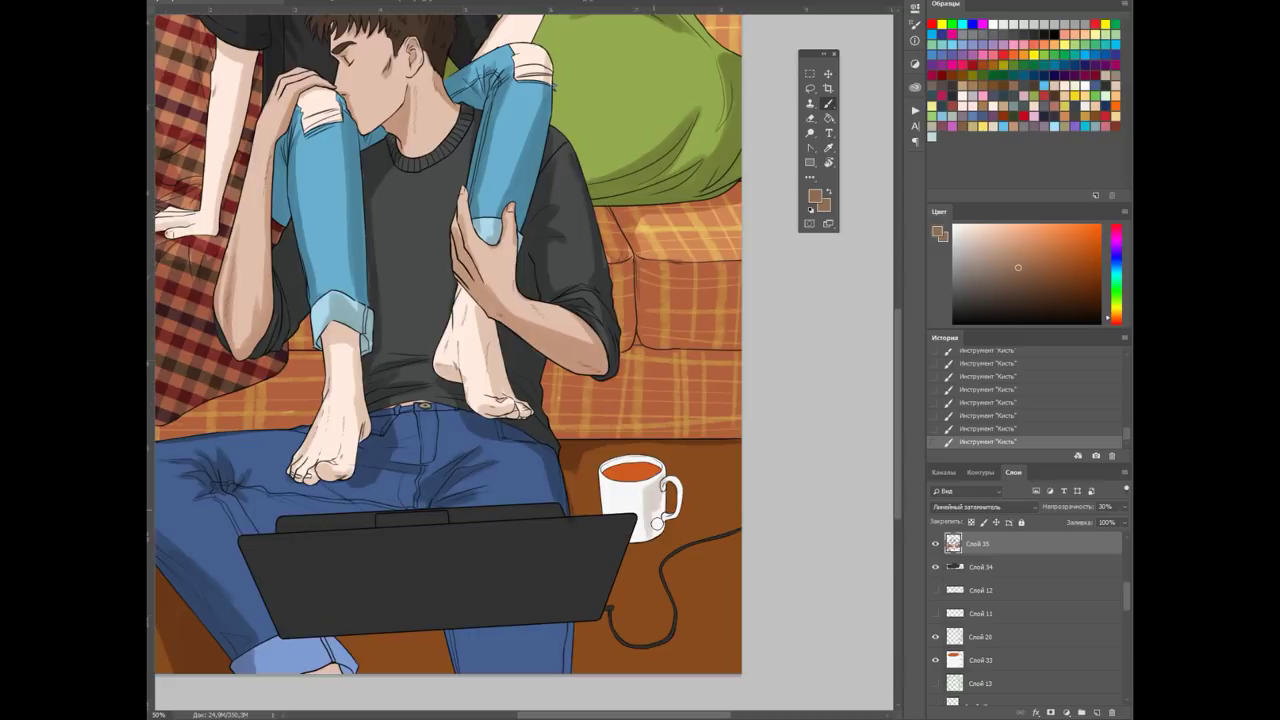
right_click(668, 547)
mouse_move(578, 460)
left_mouse_down()
mouse_move(700, 462)
mouse_move(668, 468)
left_mouse_up()
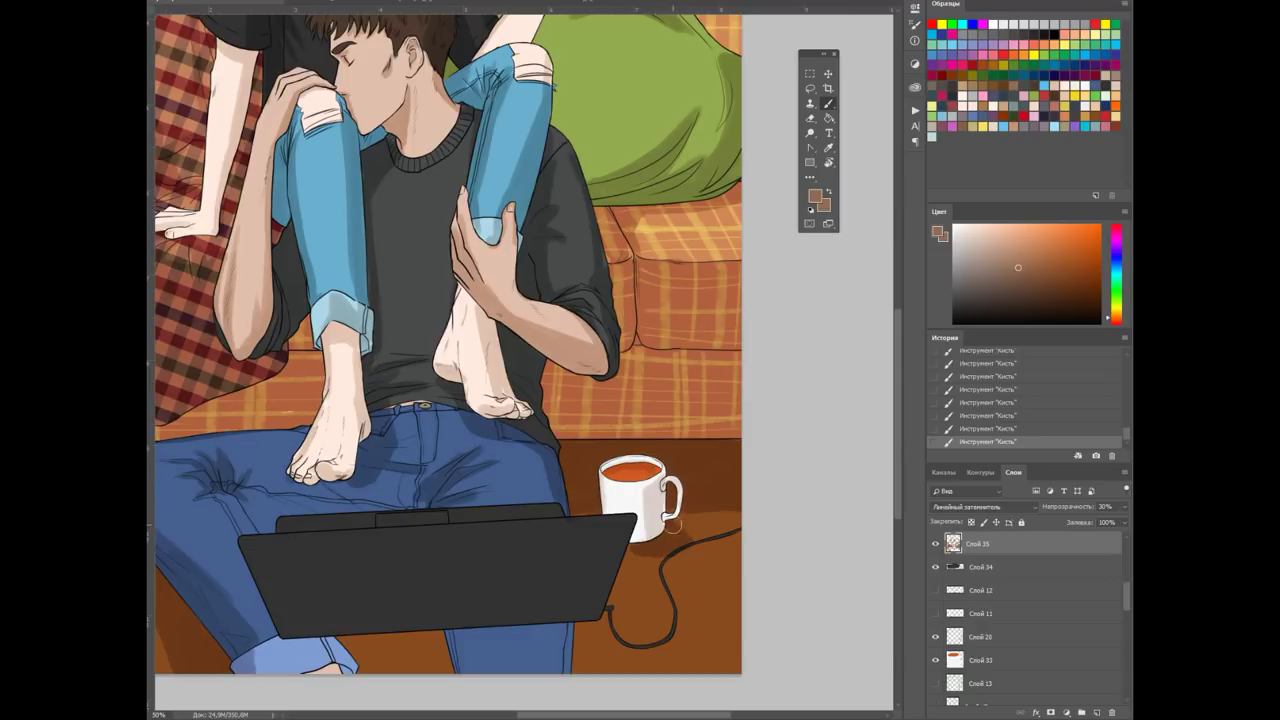
Paint a shadow on the jeans below the laptop
scroll(623, 506, "left", 3)
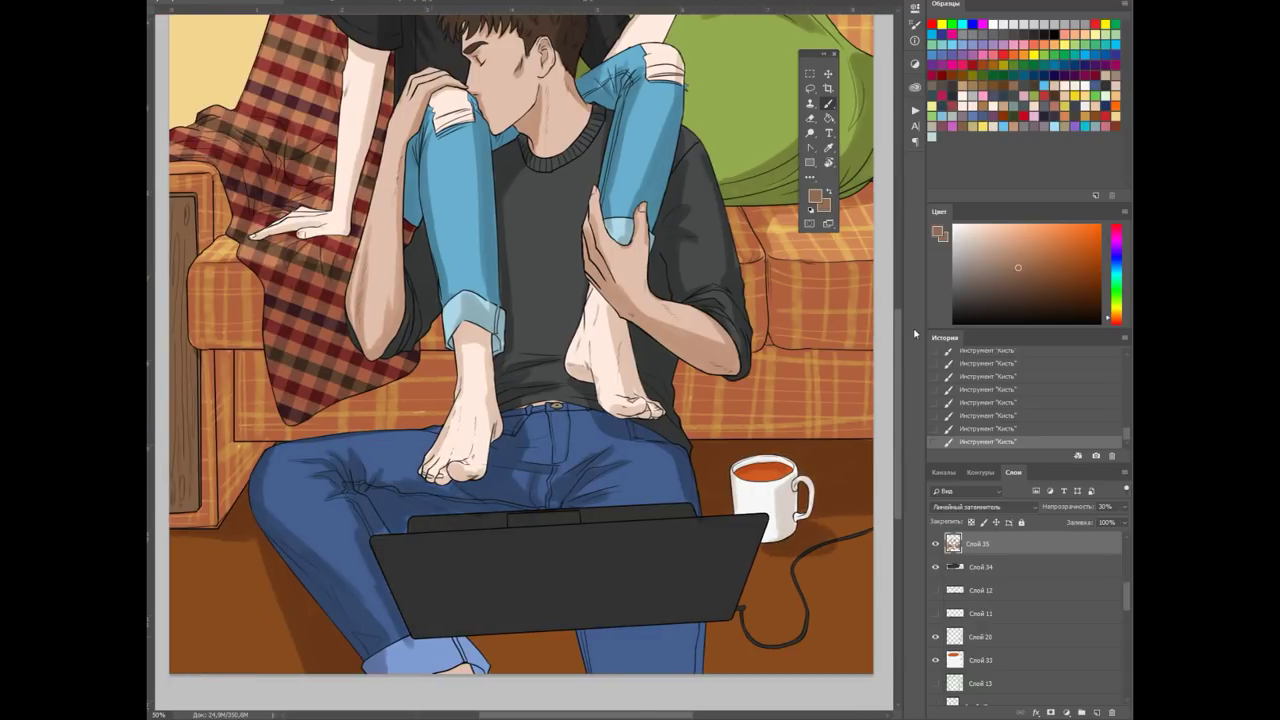
scroll(410, 560, "down", 3)
left_click_drag(551, 510, 730, 490)
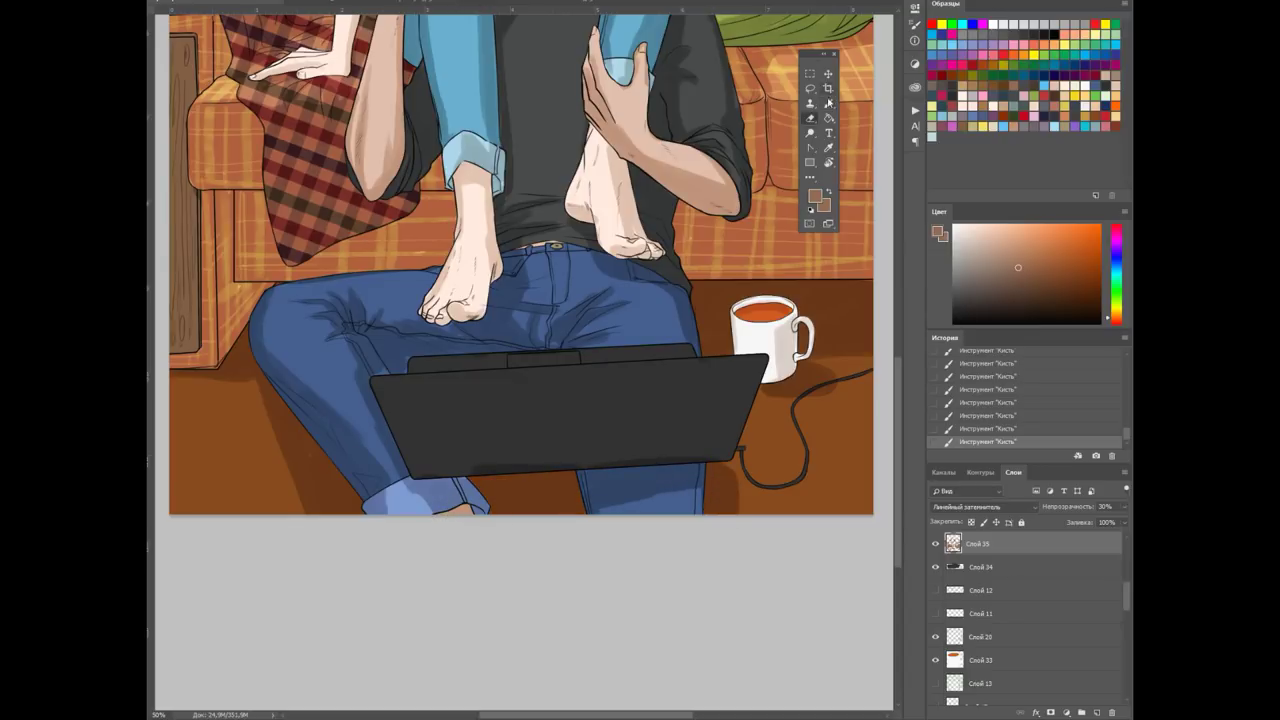
scroll(899, 381, "up", 1)
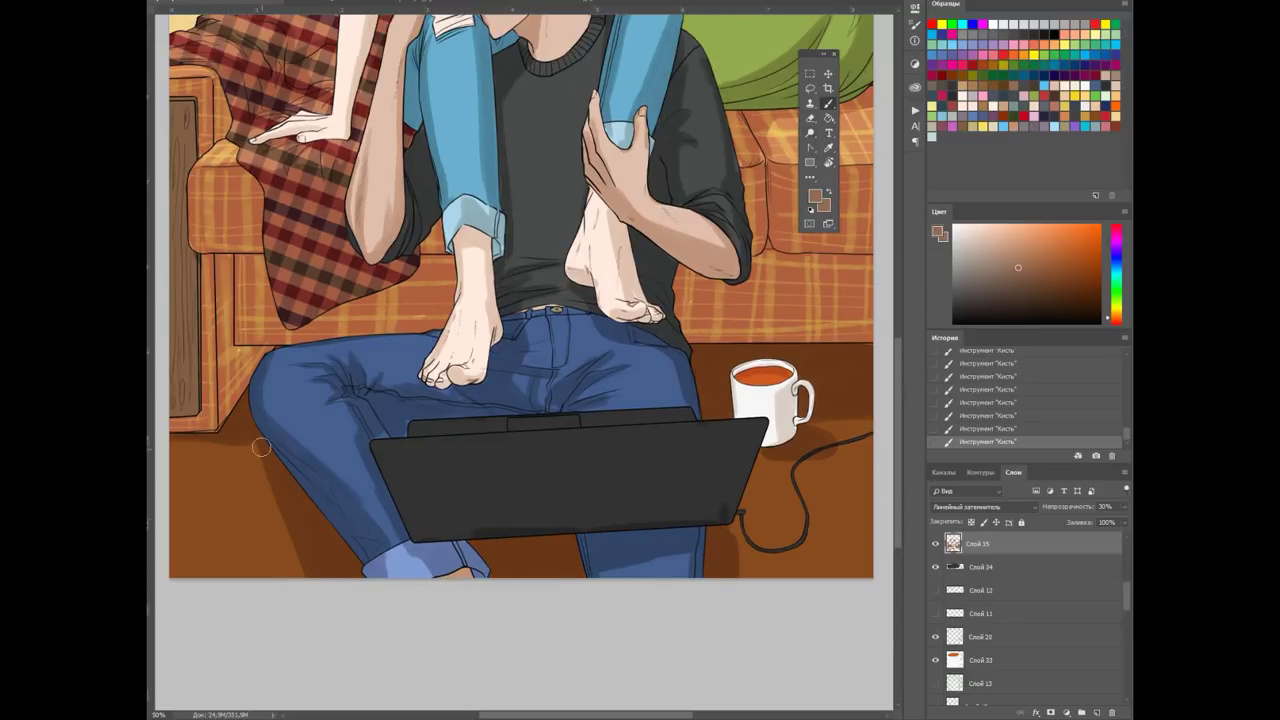
scroll(830, 444, "up", 1)
right_click(830, 440)
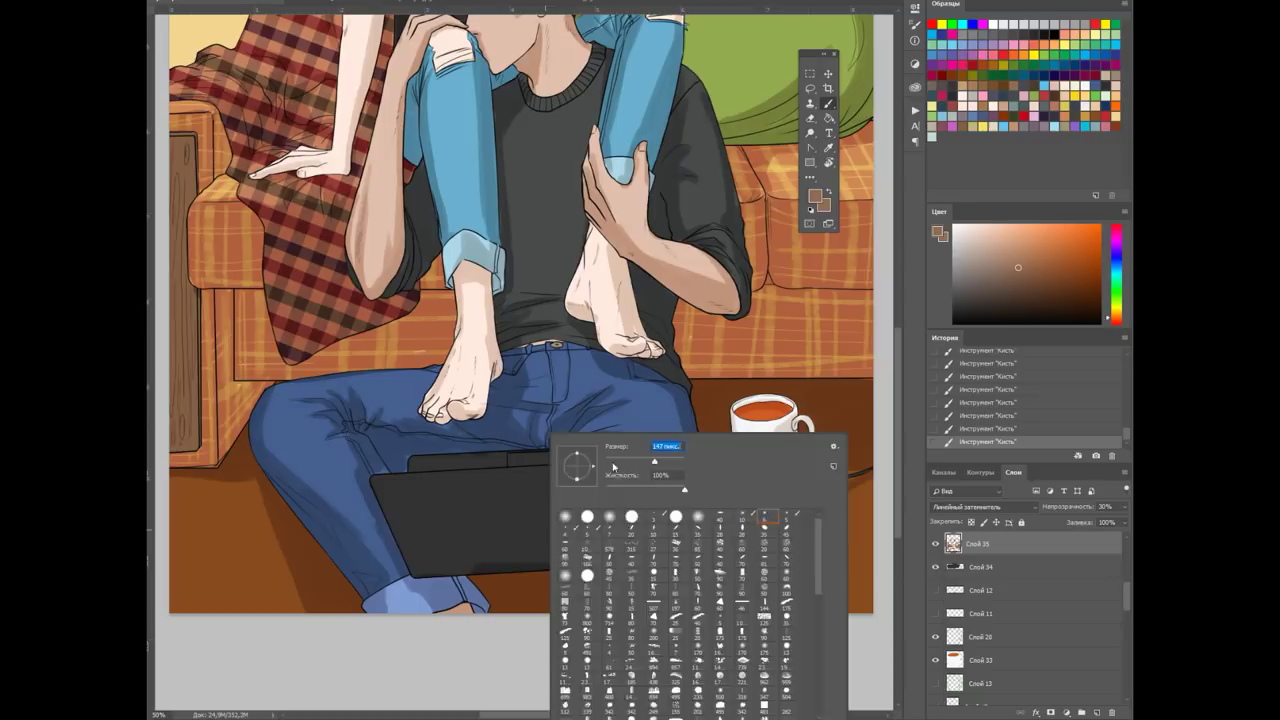
Paint darker shading across the laptop and jeans, with short touch-up strokes
double_click(614, 557)
left_click_drag(730, 483, 390, 510)
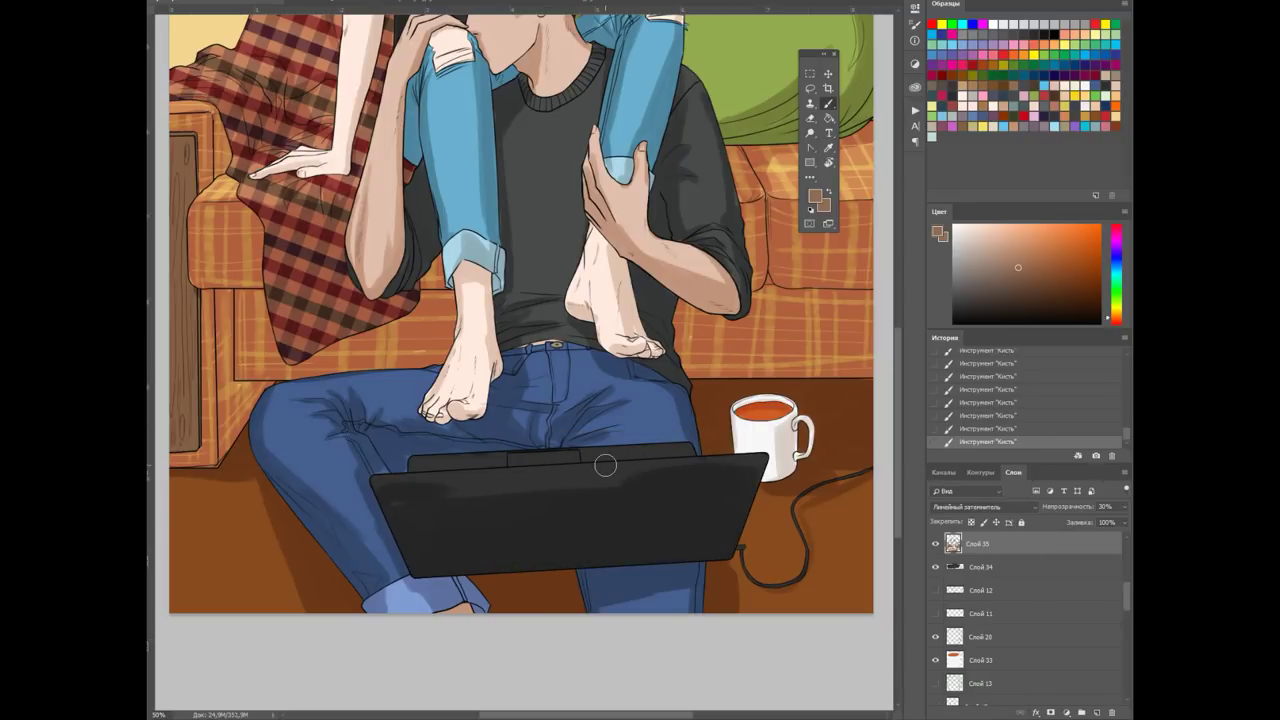
scroll(837, 322, "down", 2)
key("ctrl+plus")
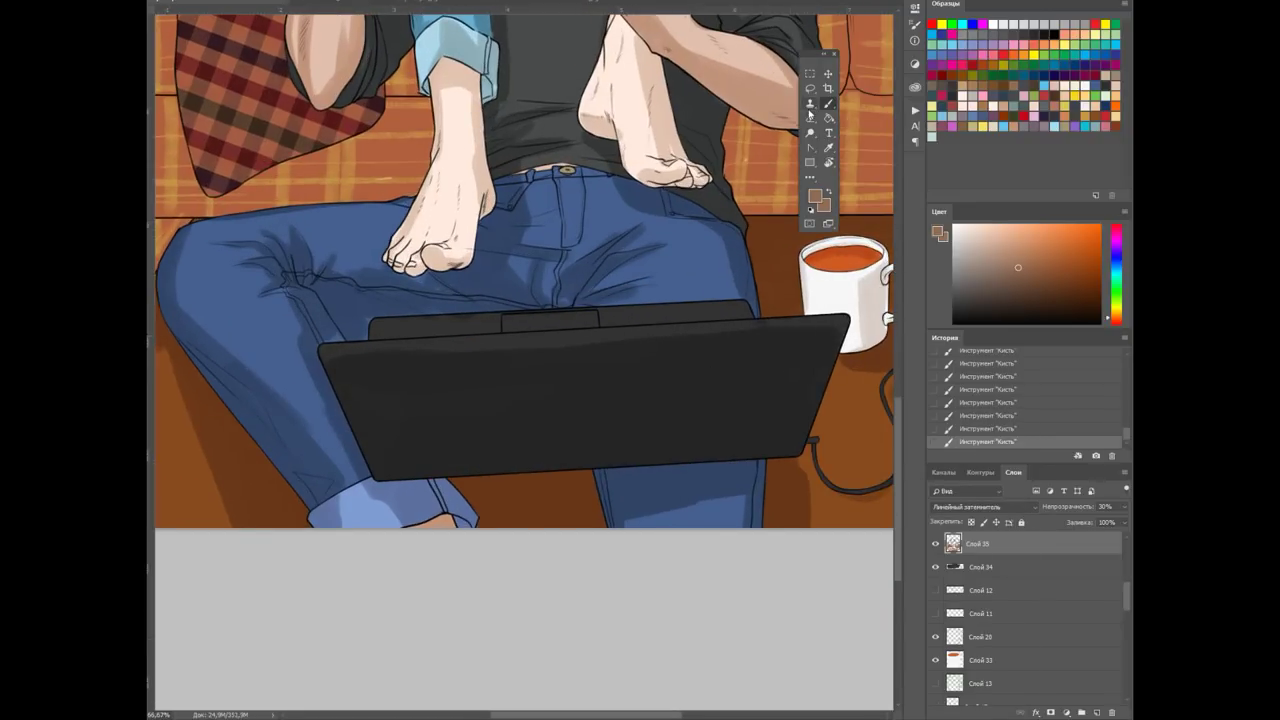
right_click(680, 272)
left_click(680, 272)
left_click_drag(600, 300, 363, 334)
left_click_drag(665, 298, 600, 300)
Save the document, then shade the mug-holding hand's knuckles and the red mug
scroll(518, 365, "up", 3)
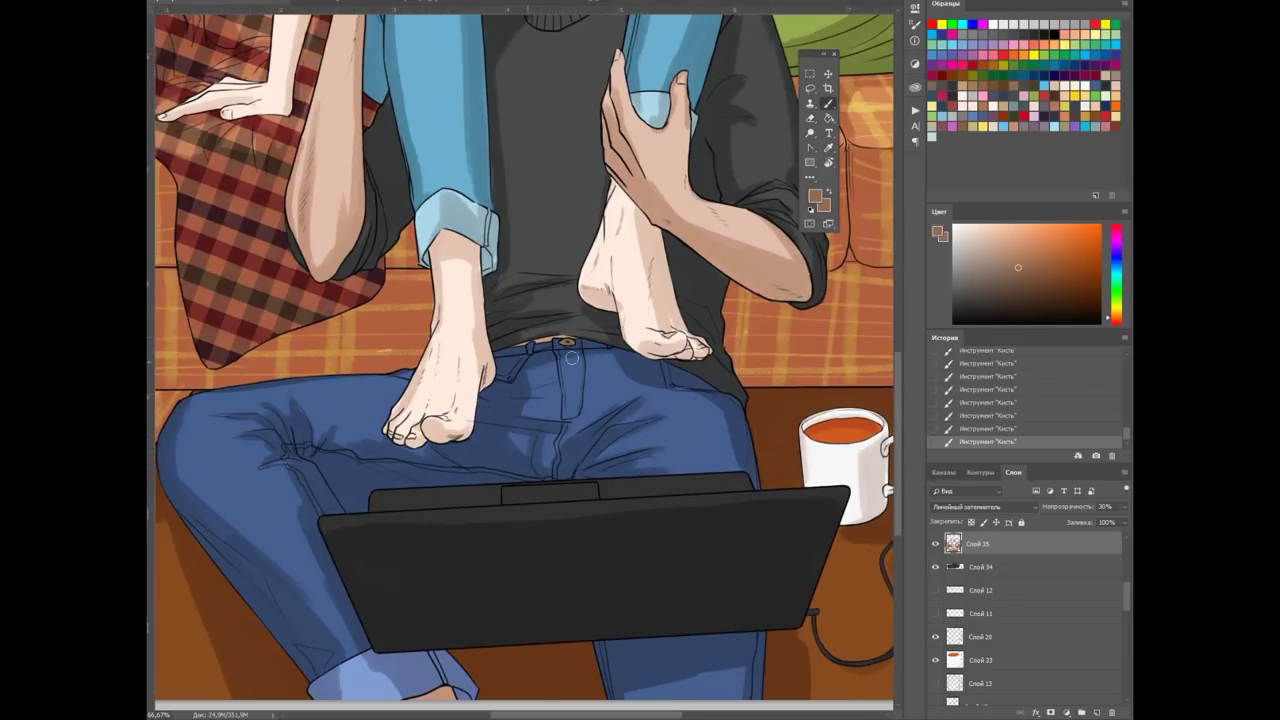
scroll(632, 342, "up", 2)
key("ctrl+plus")
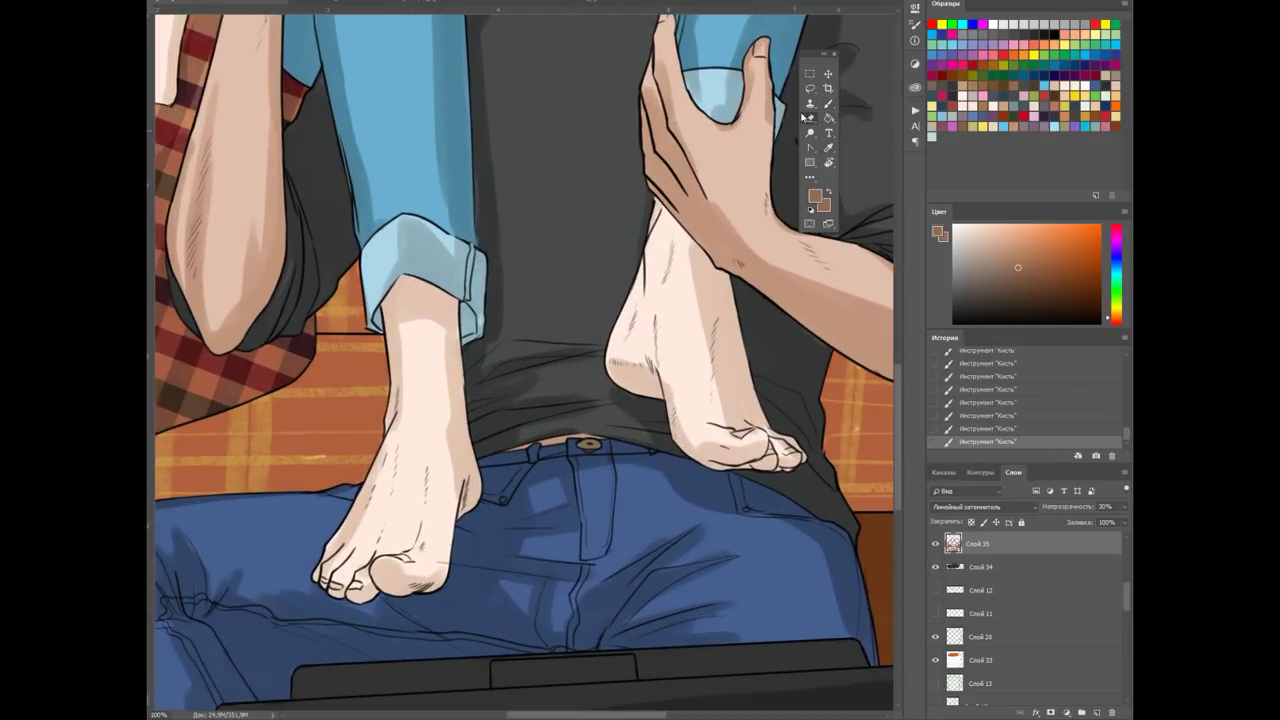
scroll(686, 328, "up", 4)
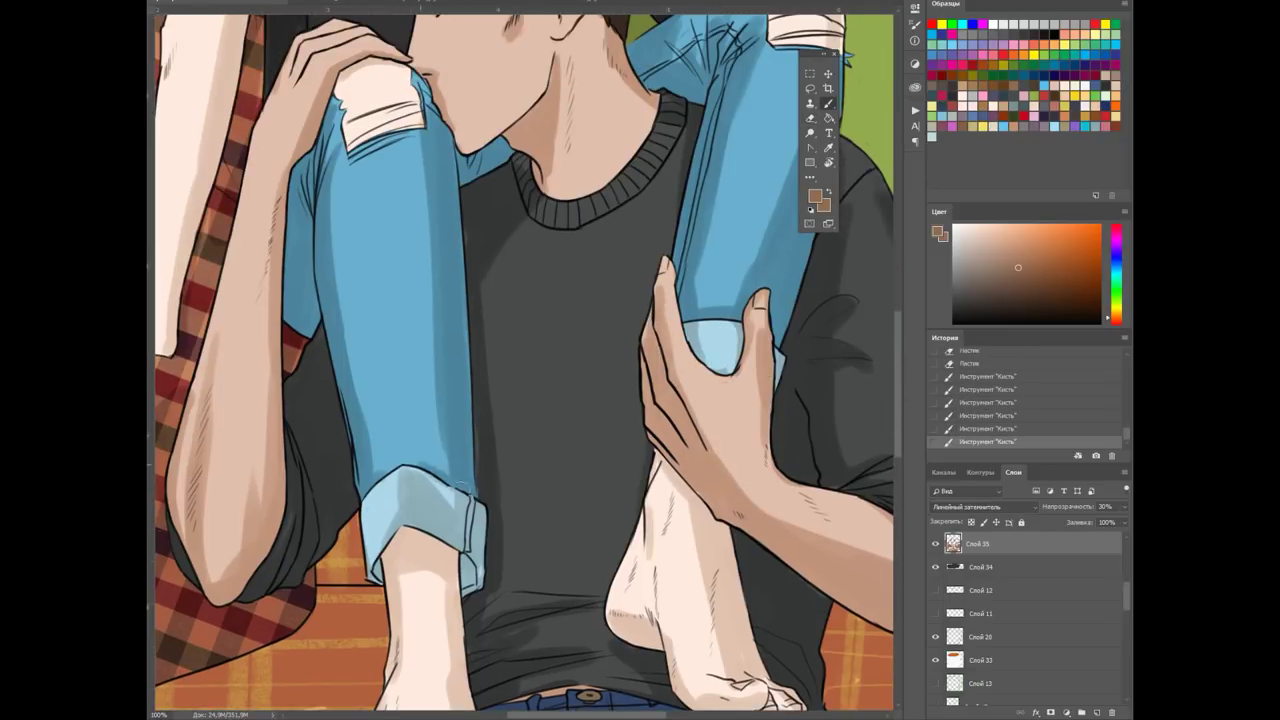
key("ctrl+minus")
scroll(895, 309, "up", 6)
key("ctrl+plus")
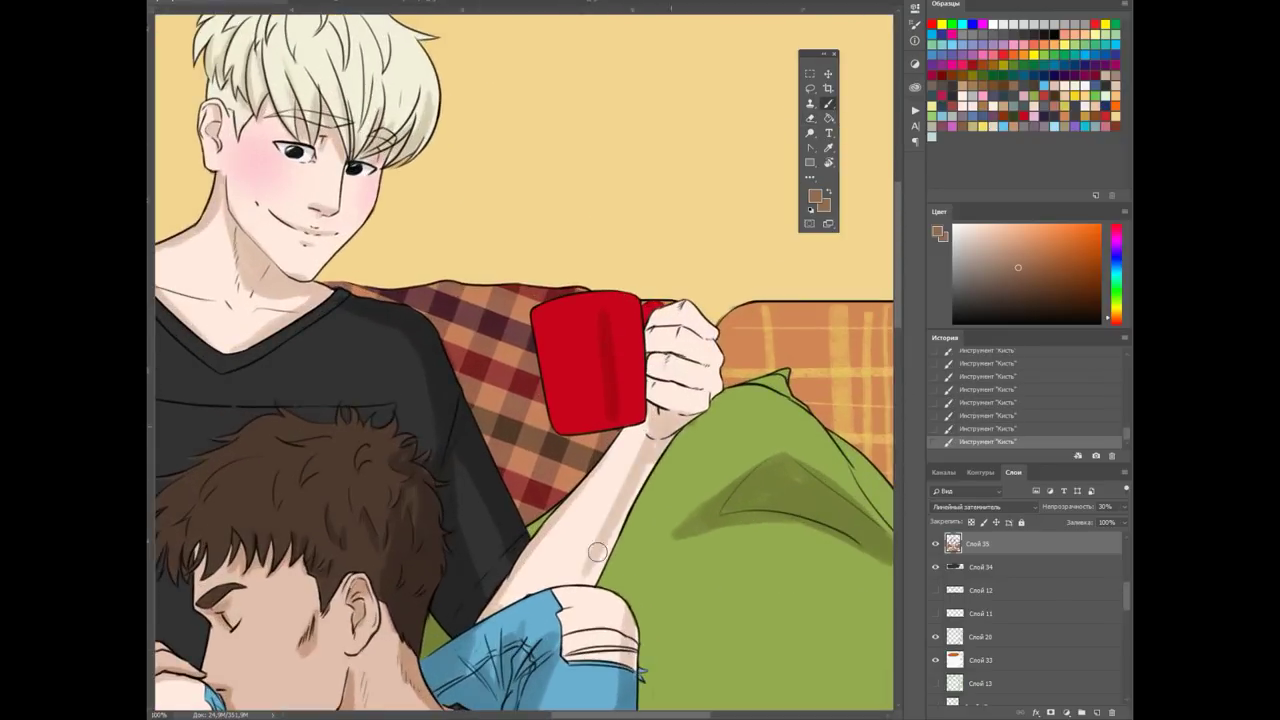
key("ctrl+s")
mouse_move(636, 395)
left_mouse_down()
mouse_move(685, 360)
mouse_move(697, 330)
left_mouse_up()
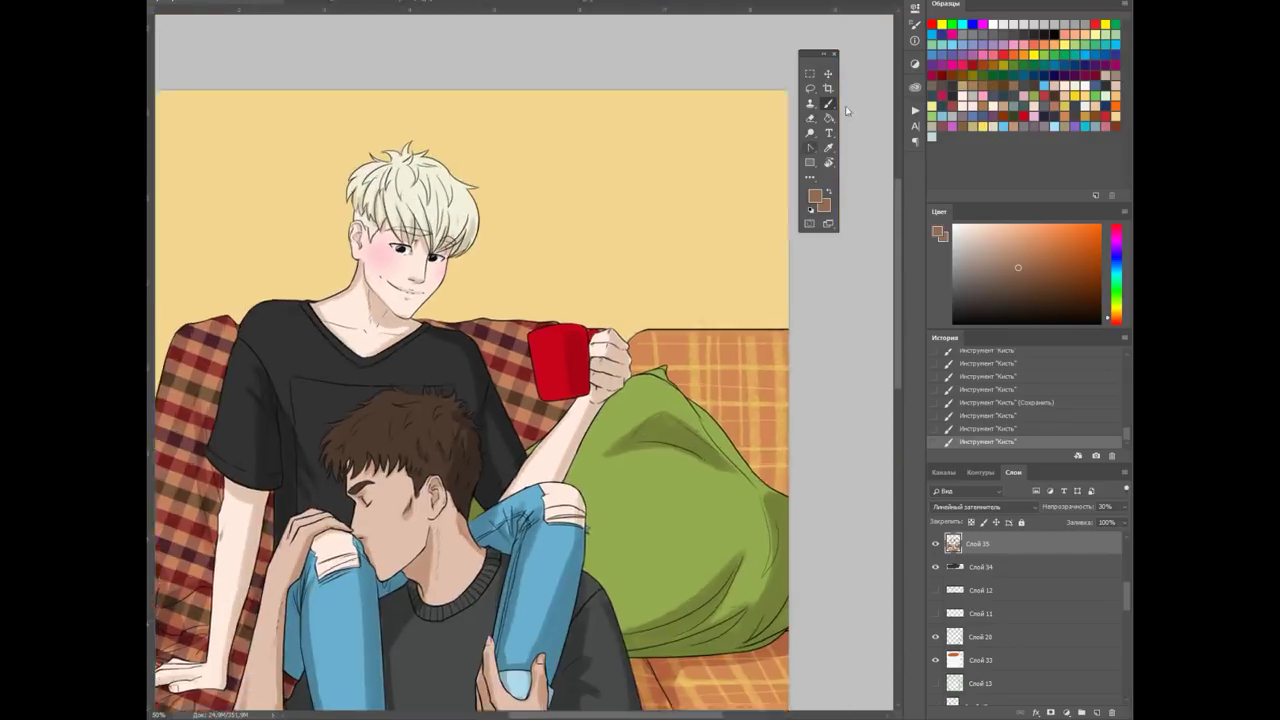
left_click_drag(605, 380, 630, 301)
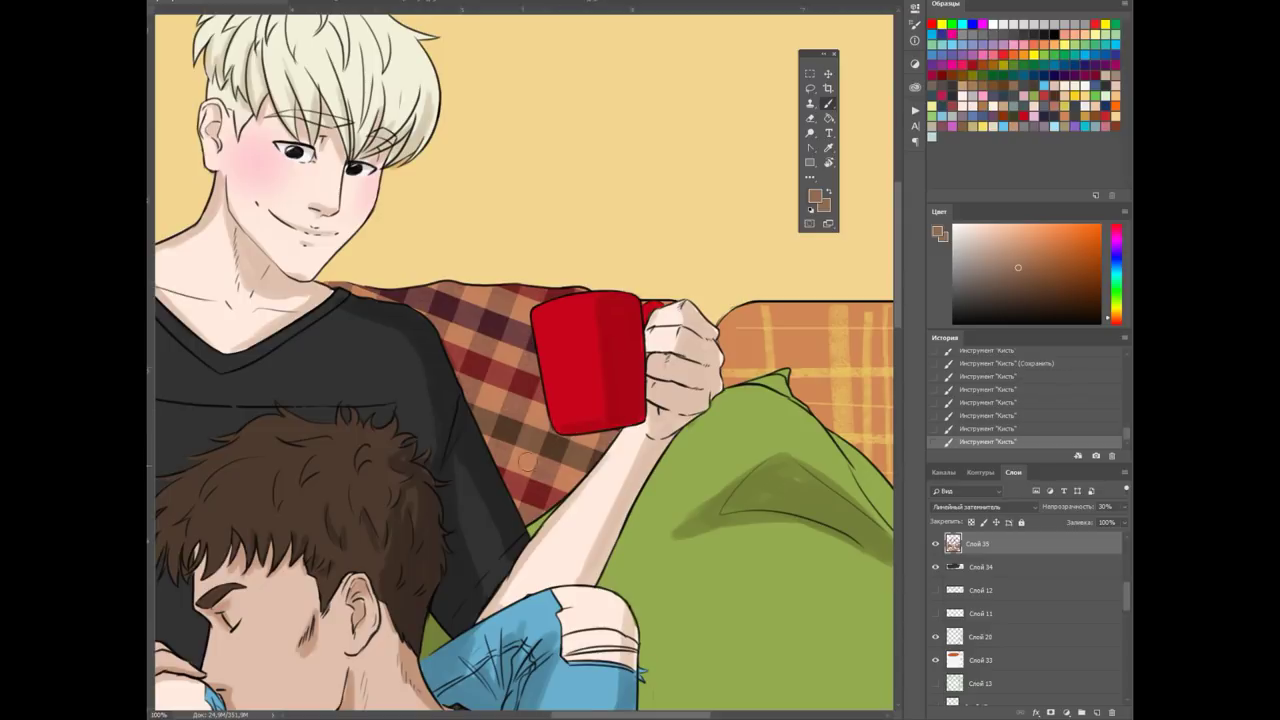
left_click_drag(527, 460, 342, 434)
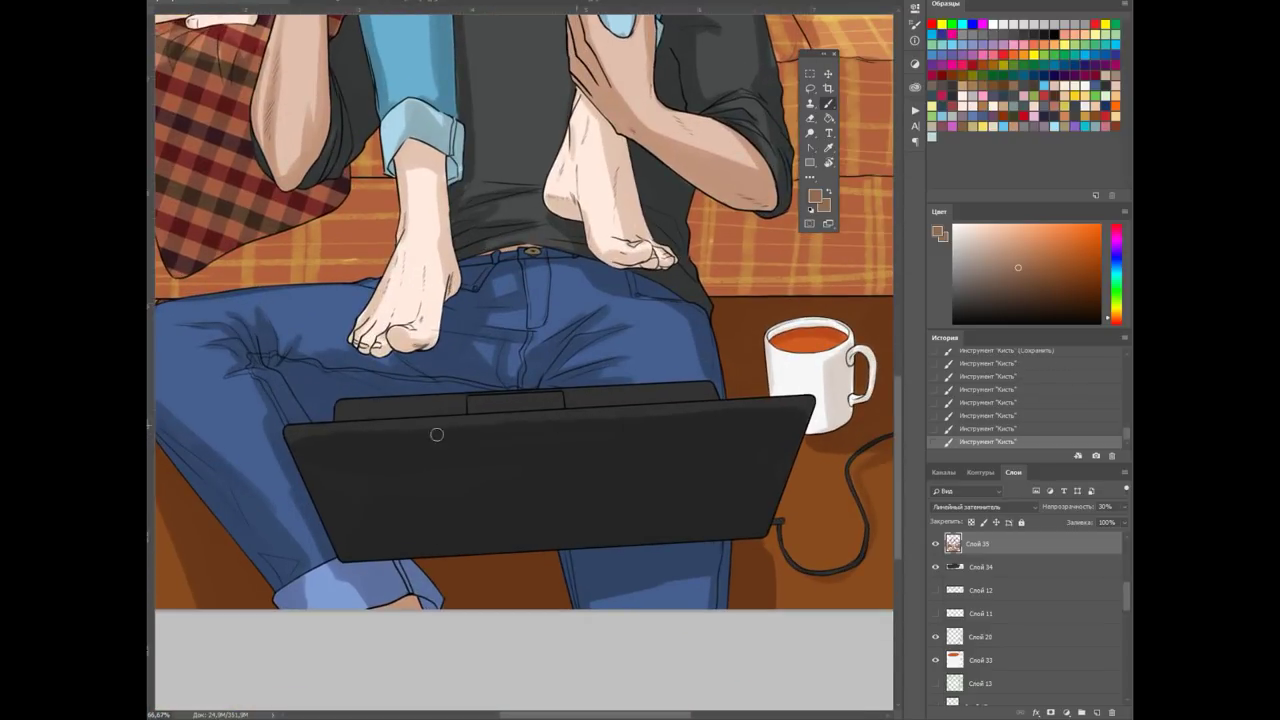
Switch brush tip and erase stray shading along the laptop's top edge
right_click(704, 411)
left_click(418, 429)
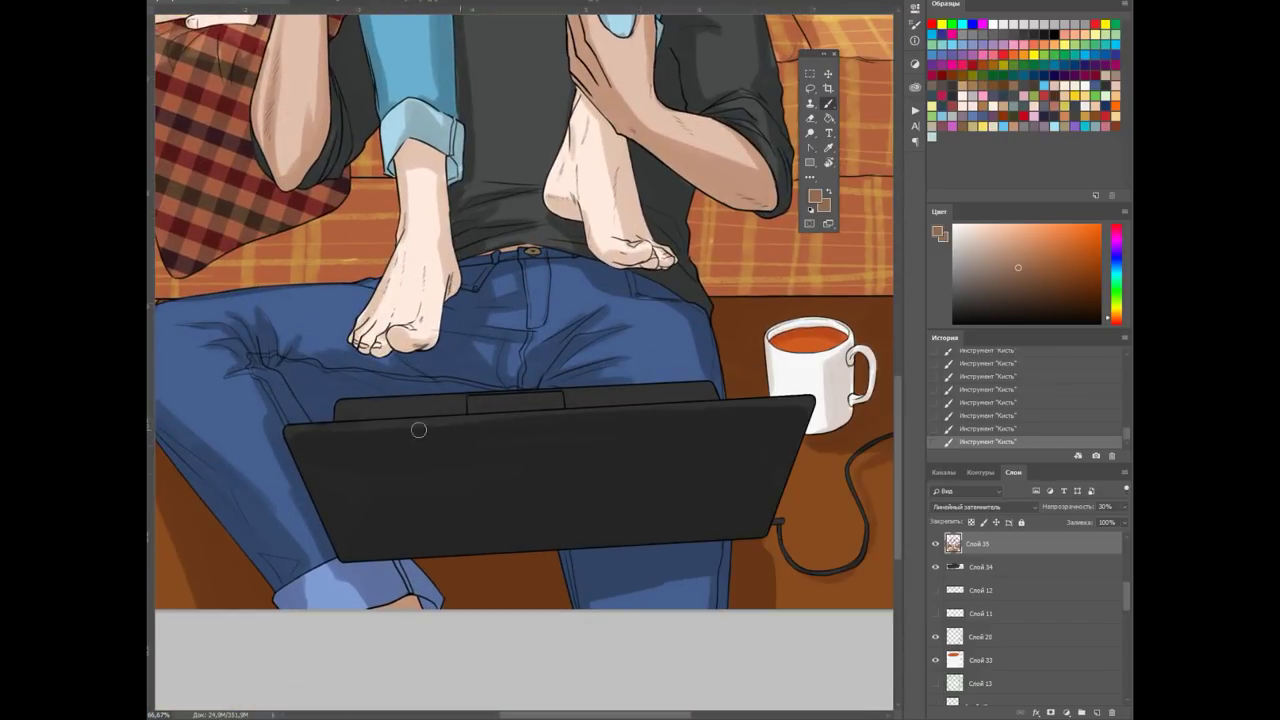
right_click(645, 370)
left_click_drag(622, 412, 672, 412)
left_click_drag(770, 414, 782, 414)
left_click_drag(602, 430, 612, 430)
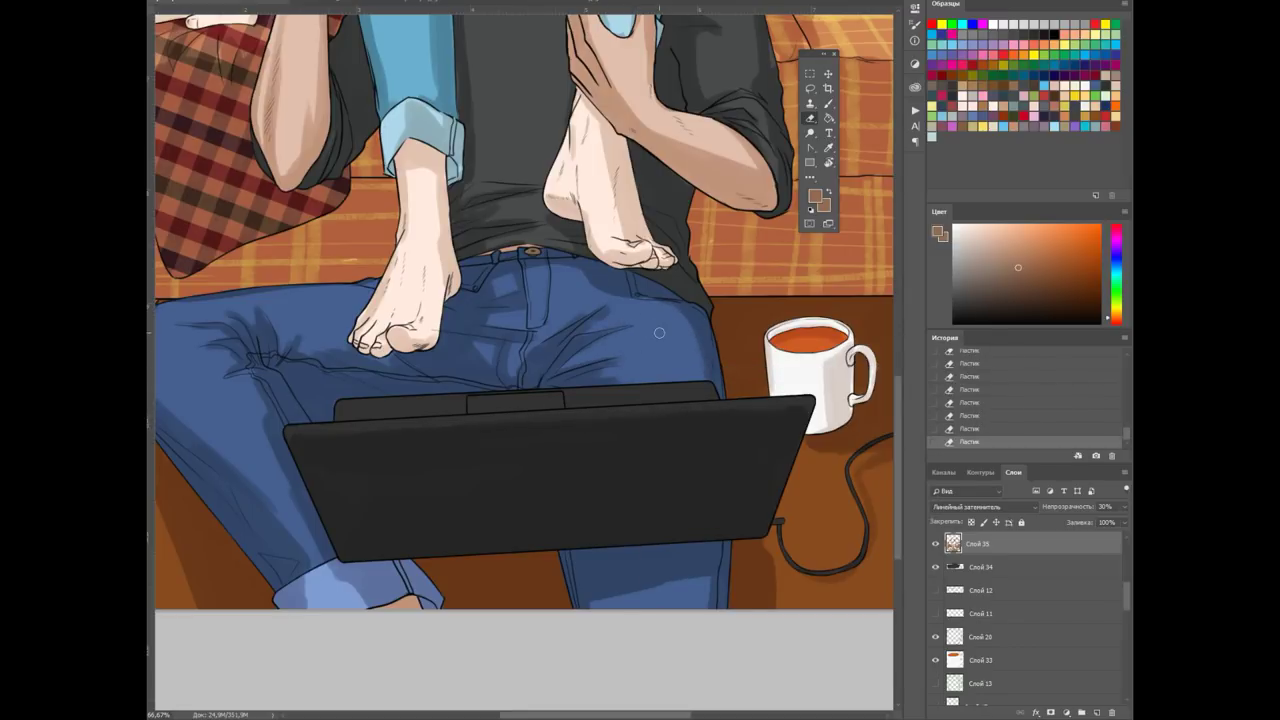
Lighten the shading on the left jeans leg
scroll(306, 360, "left", 3)
right_click(303, 375)
key("Escape")
left_click_drag(232, 345, 444, 593)
With a smaller brush, add dark shading on the lower figure and forearm
right_click(512, 276)
key("Escape")
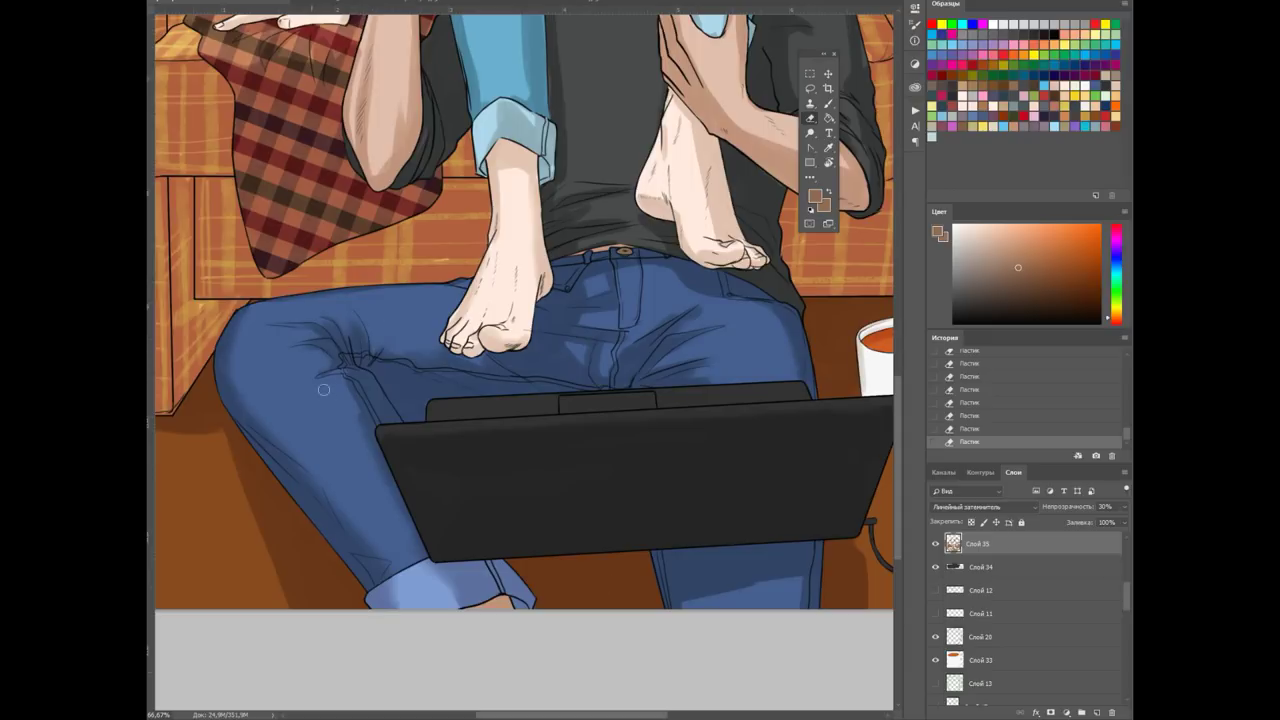
scroll(582, 645, "right", 3)
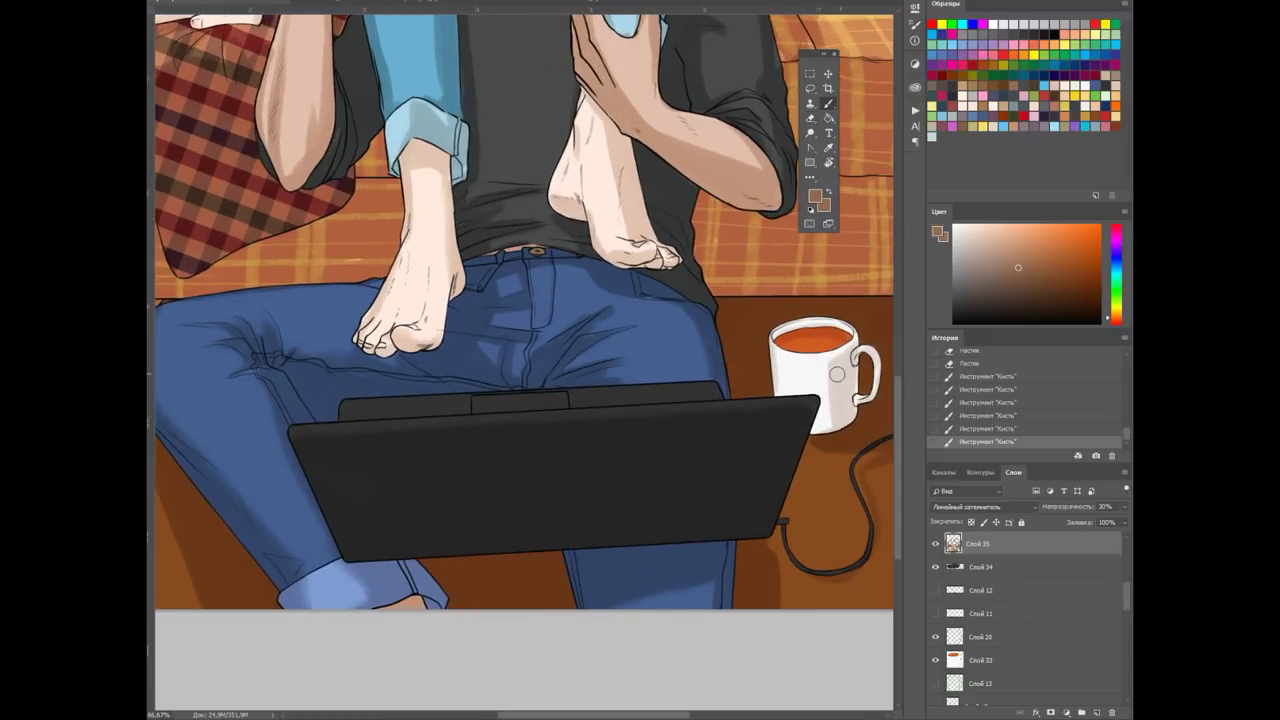
left_click_drag(505, 350, 515, 343)
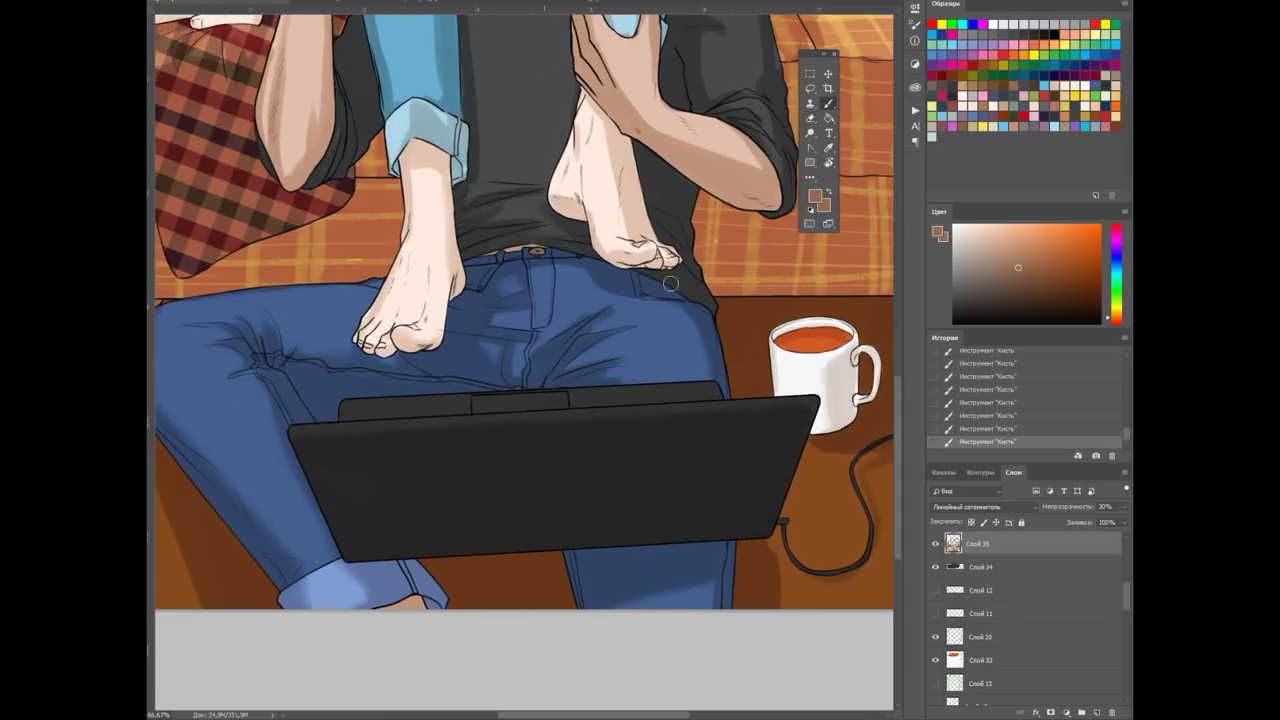
scroll(546, 207, "up", 5)
left_click_drag(650, 306, 742, 312)
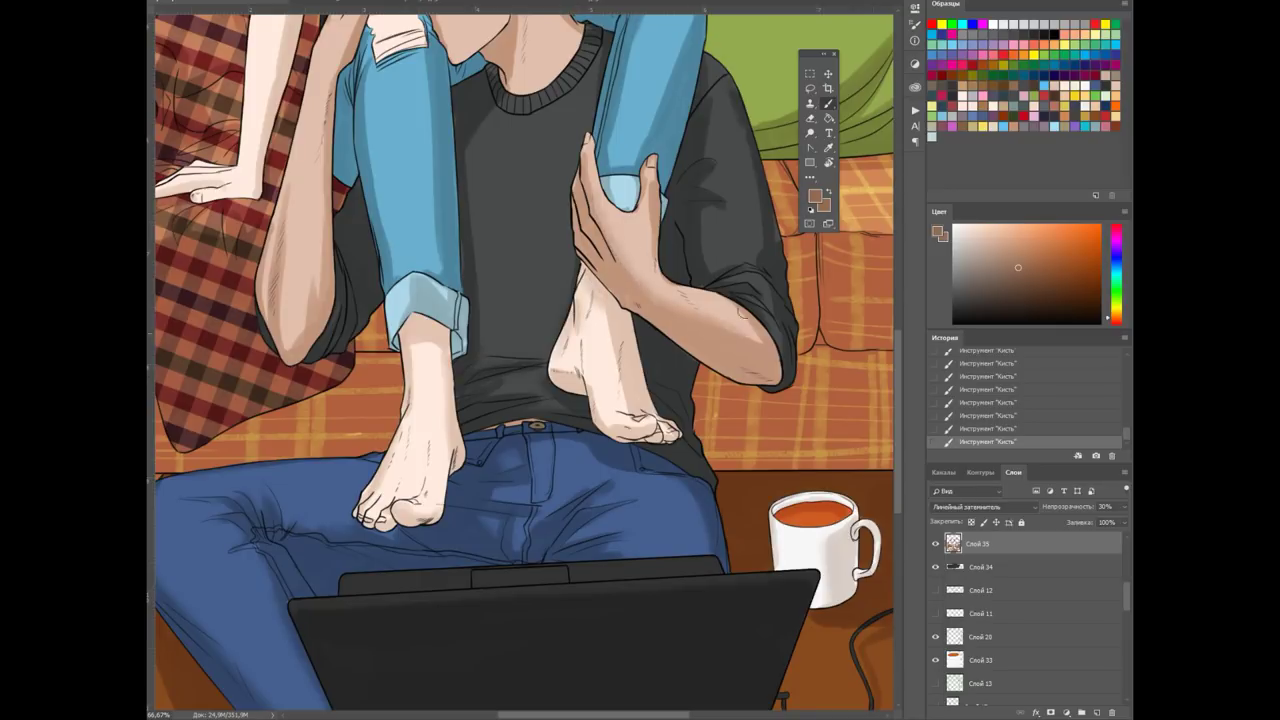
Check the brush tip choices and zoom out to view the whole illustration
scroll(740, 292, "up", 2)
scroll(764, 338, "up", 3)
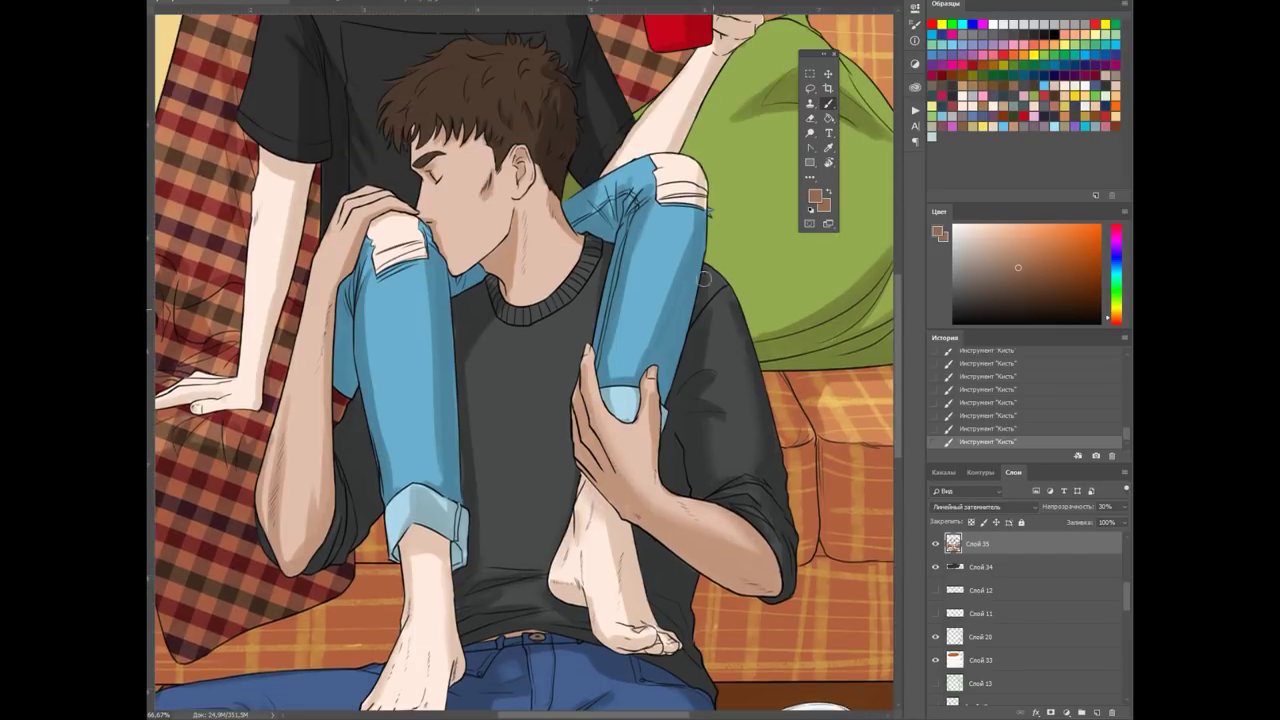
right_click(650, 255)
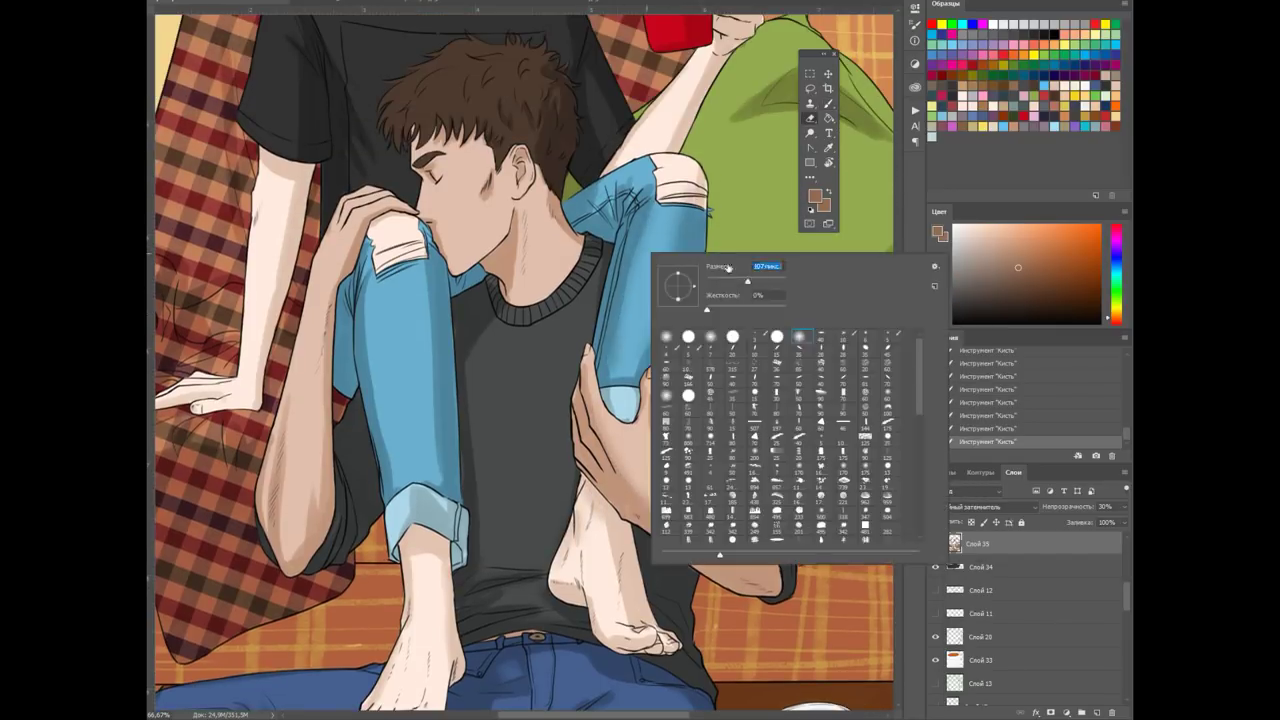
key("Escape")
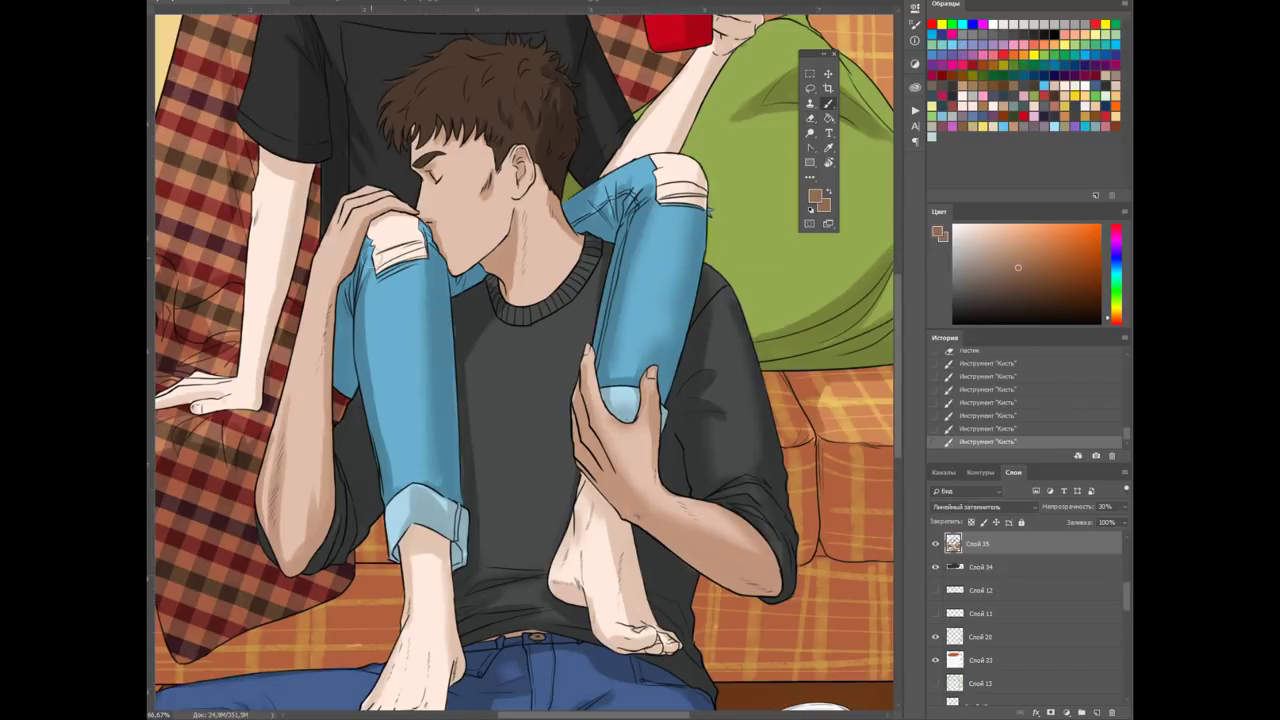
scroll(576, 523, "down", 3)
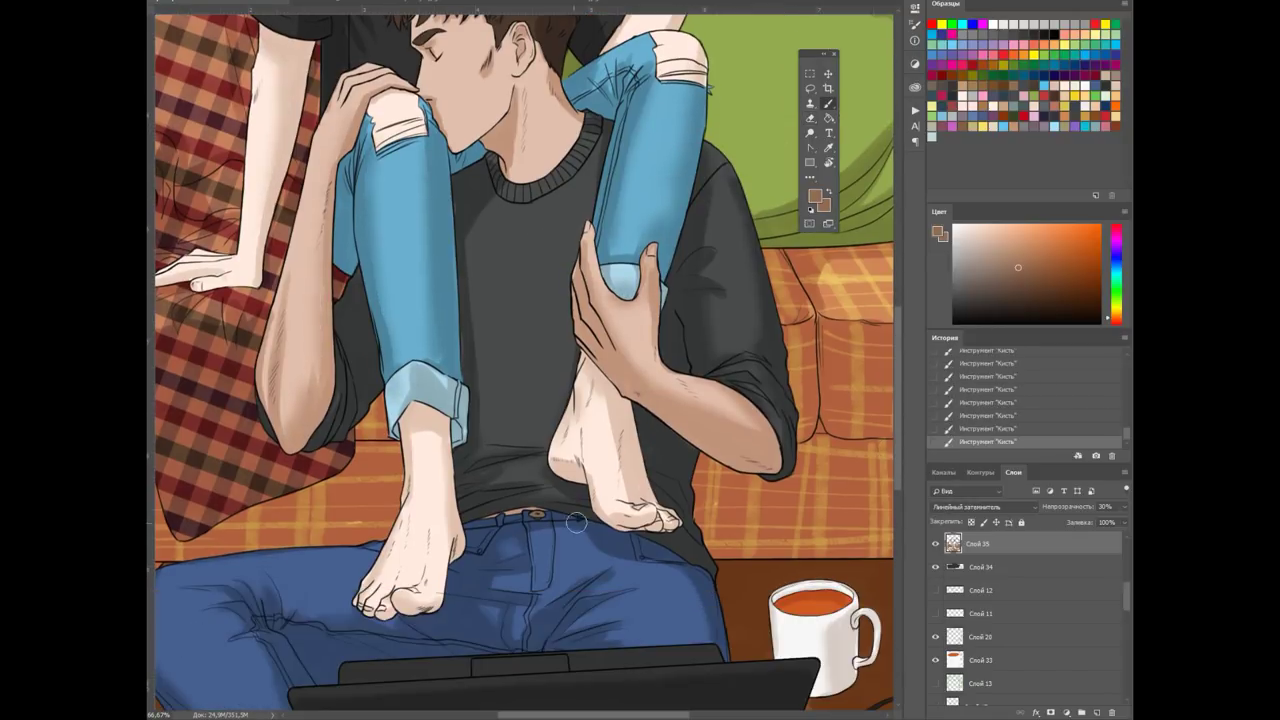
right_click(571, 512)
key("Escape")
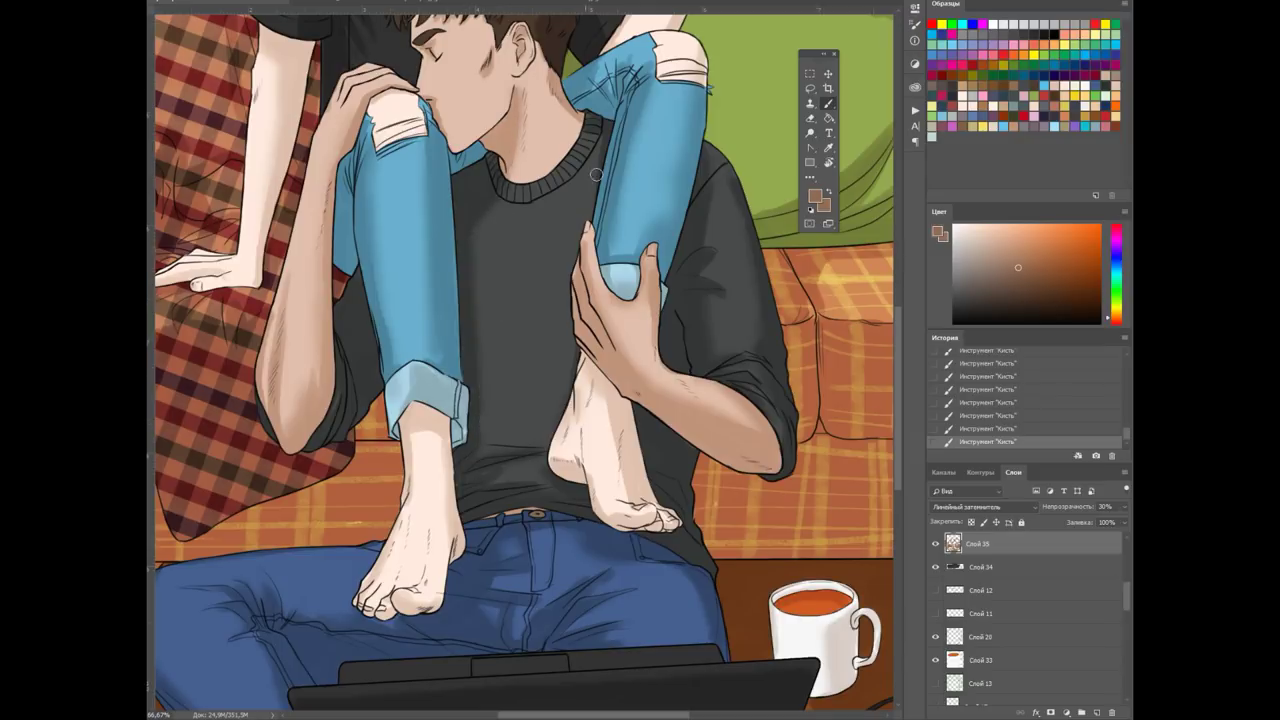
scroll(435, 266, "up", 2)
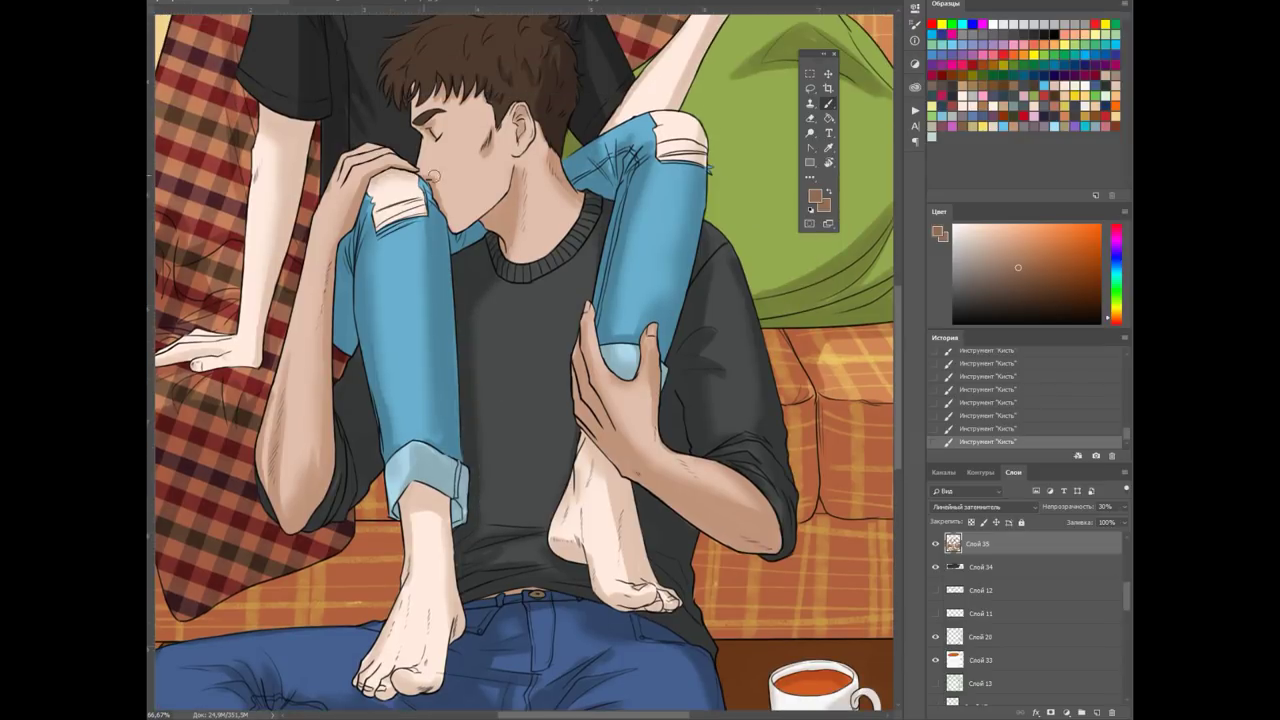
scroll(433, 176, "up", 3)
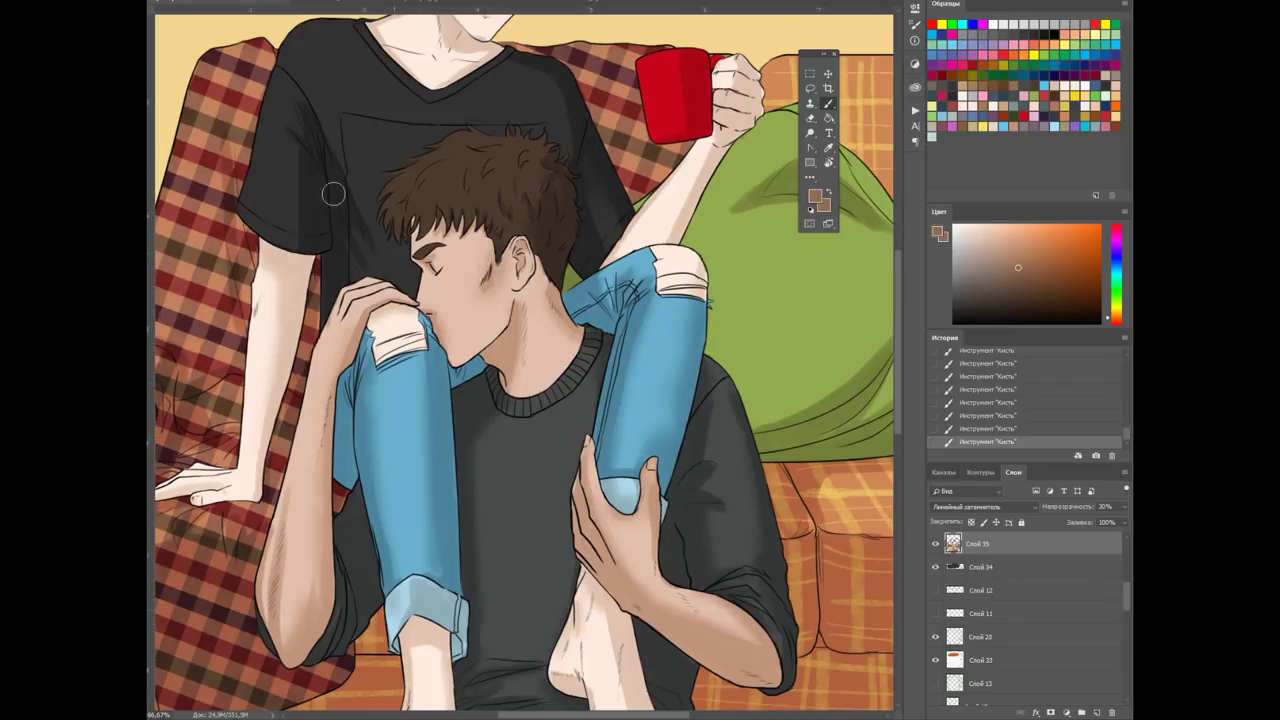
scroll(572, 246, "up", 2)
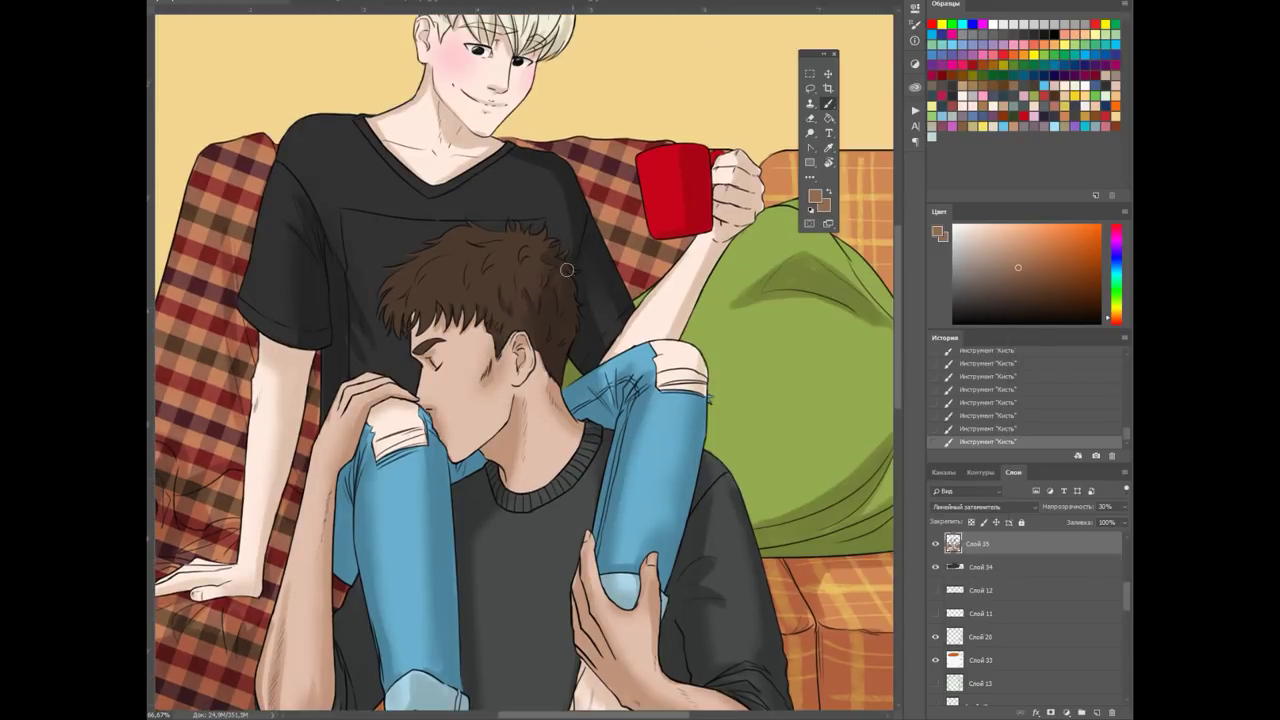
scroll(571, 245, "up", 2)
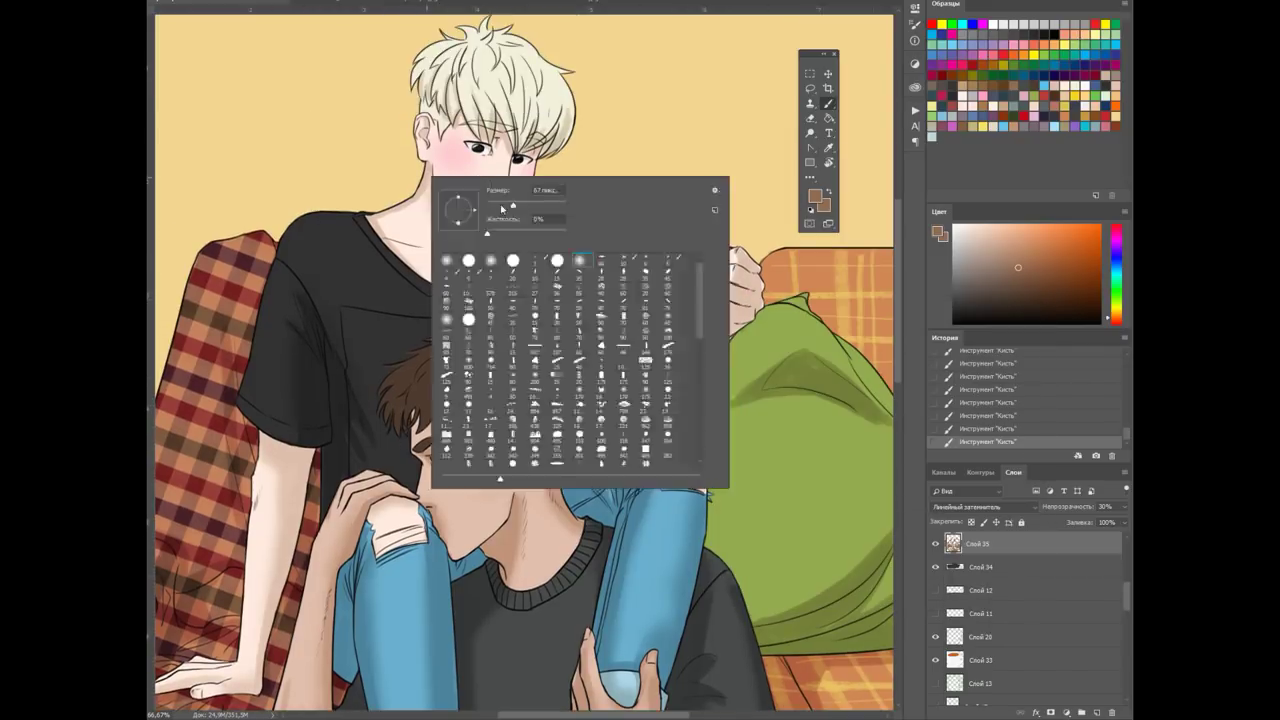
scroll(489, 262, "up", 3)
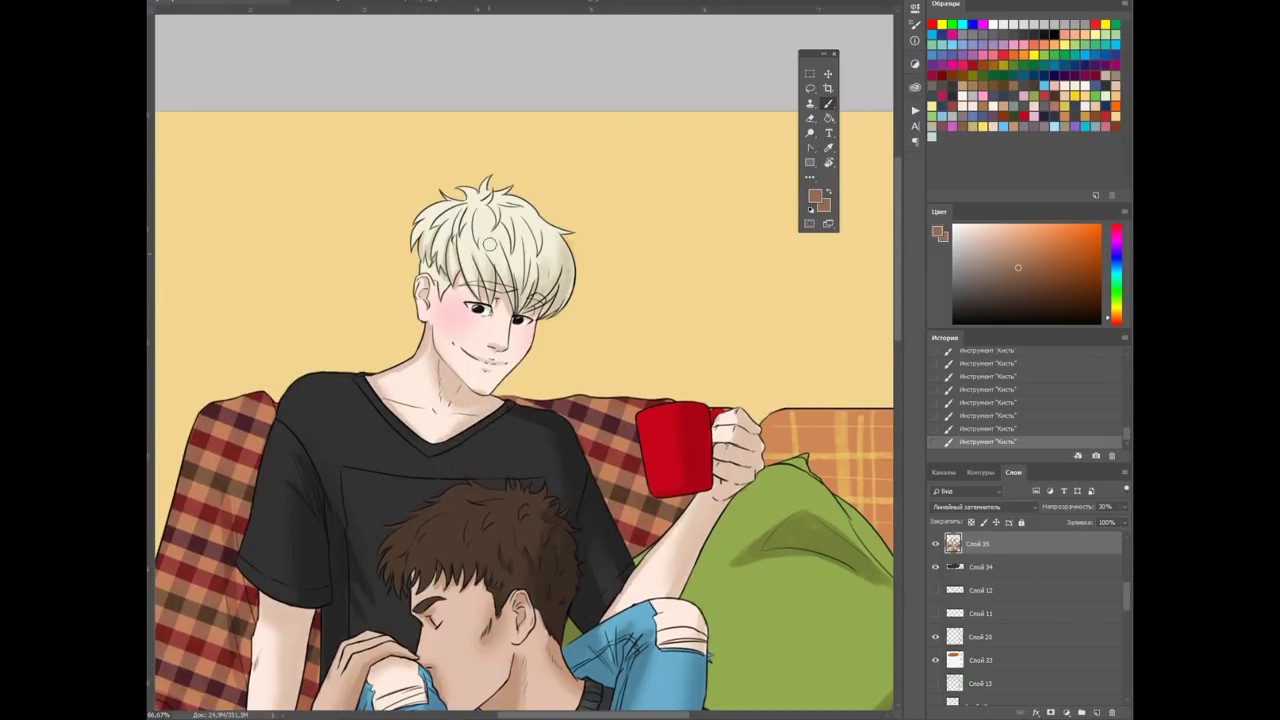
key("ctrl+minus")
scroll(333, 647, "down", 1)
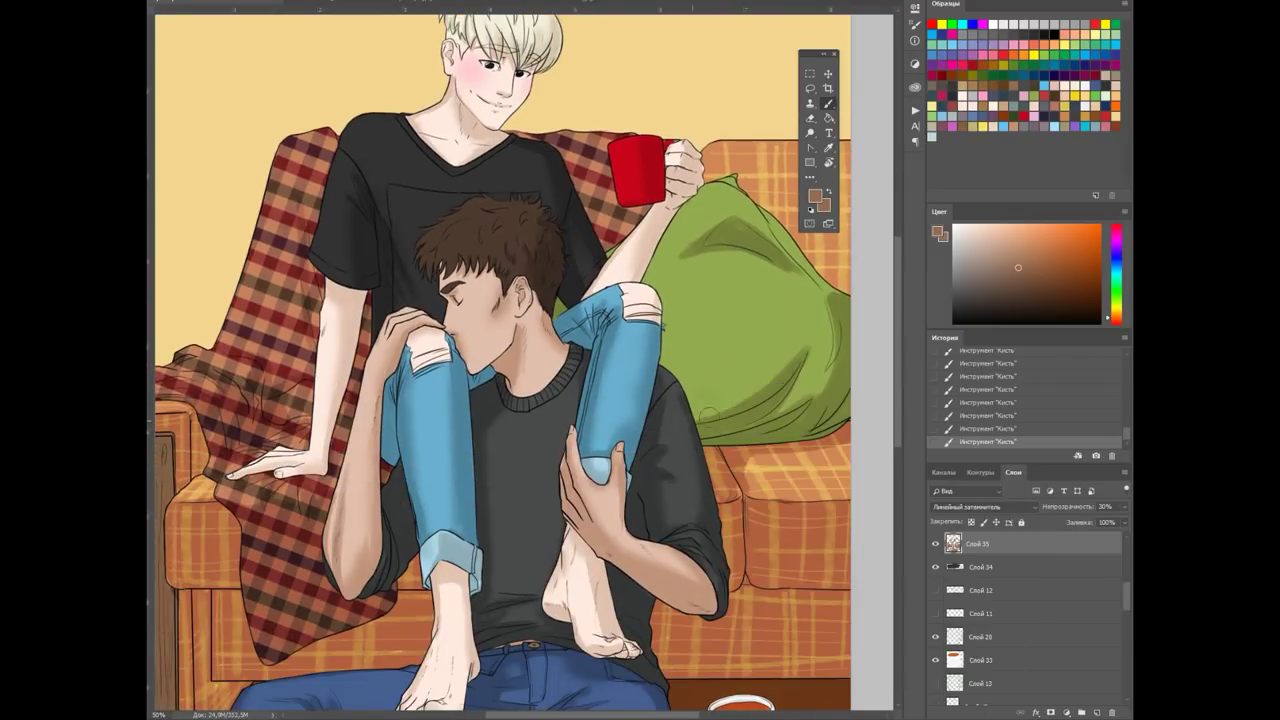
key("ctrl+minus")
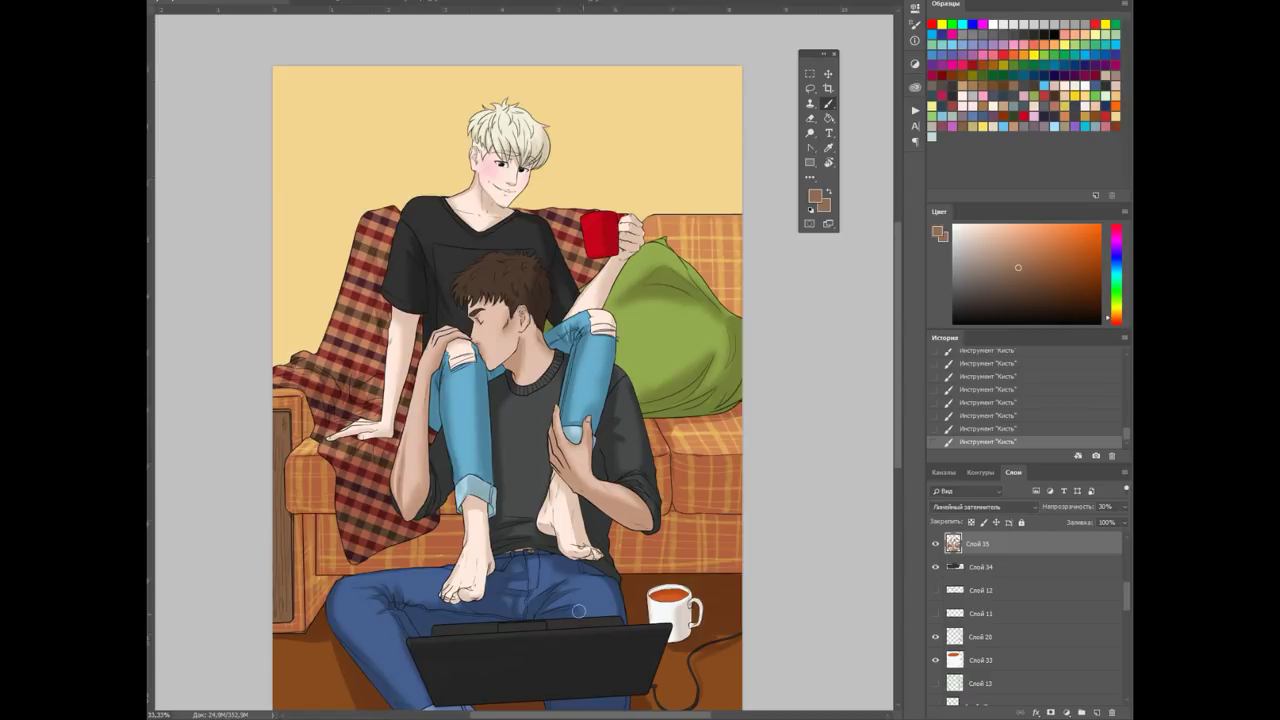
Zoom in closely on the dark-haired boy's brown hair and confirm the brush tip
key("ctrl+plus")
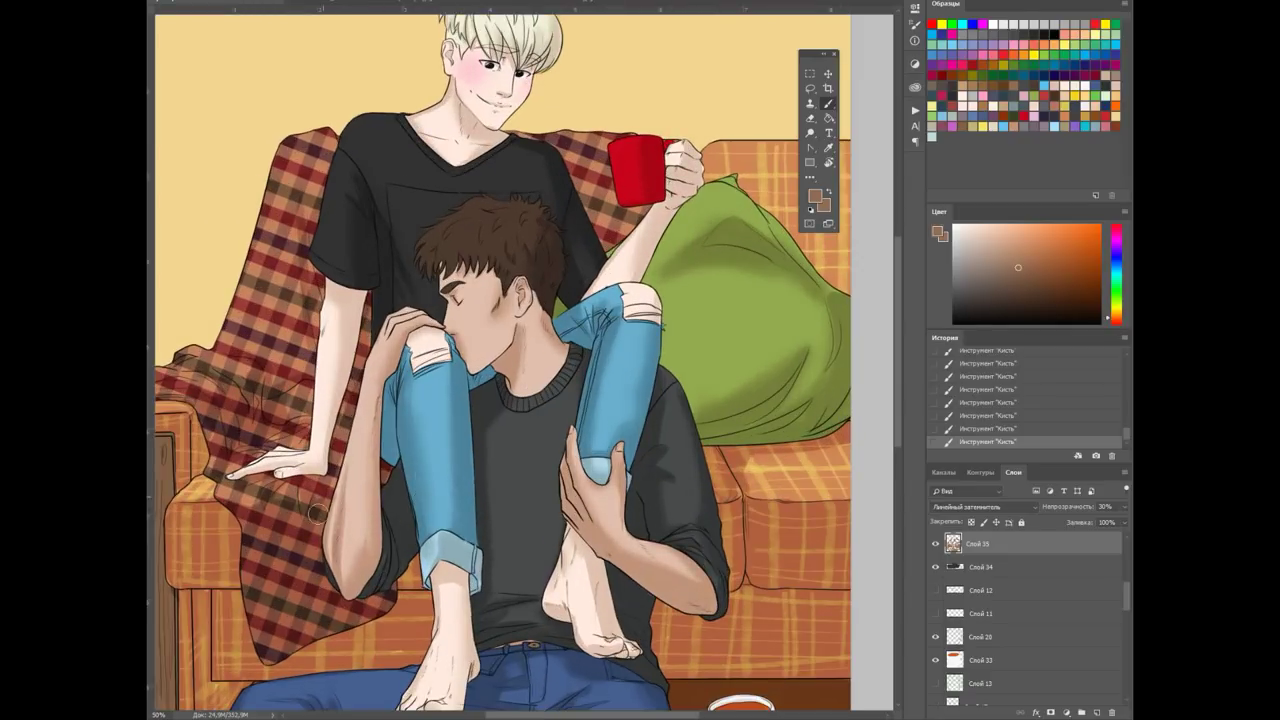
key("ctrl+plus")
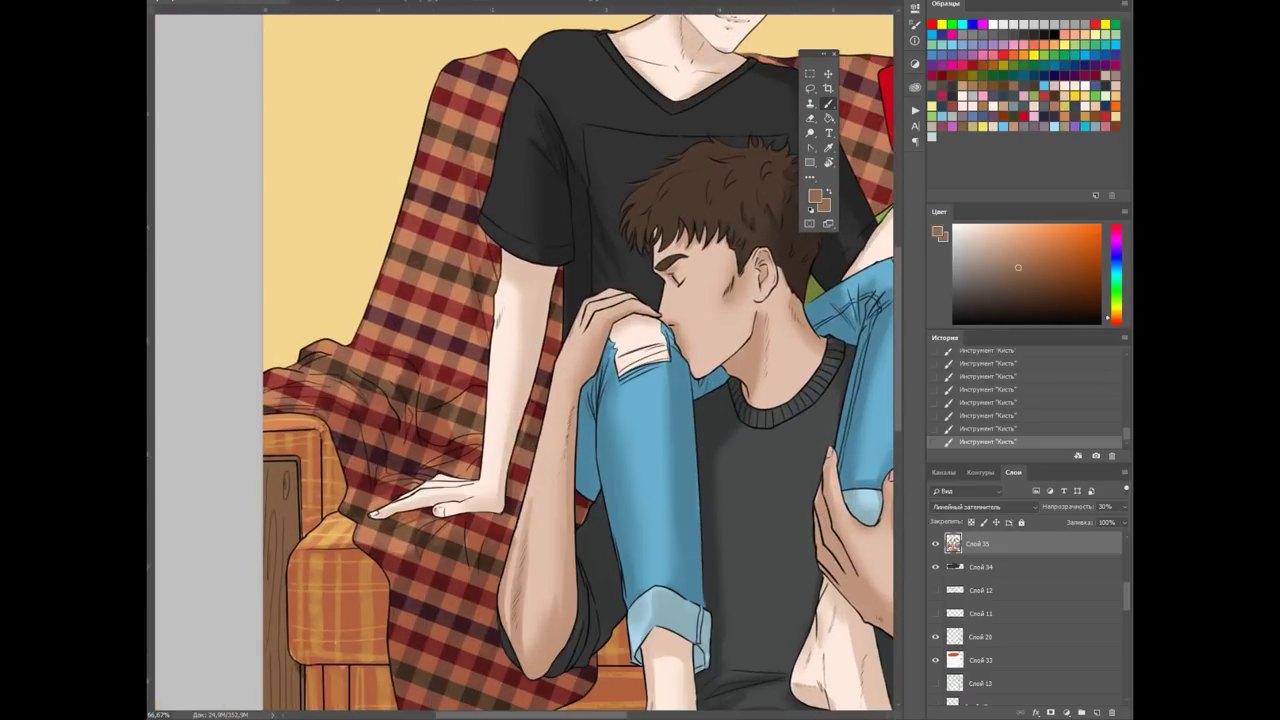
key("ctrl+minus")
key("ctrl+plus")
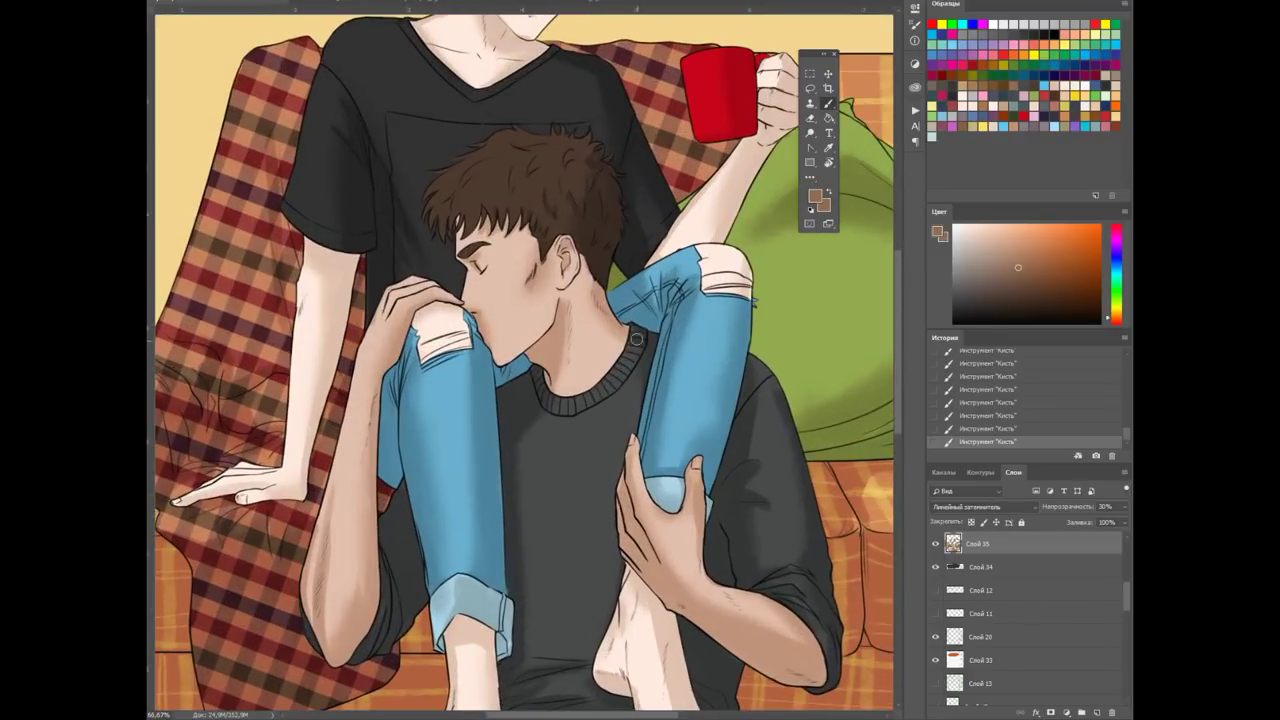
key("ctrl+plus")
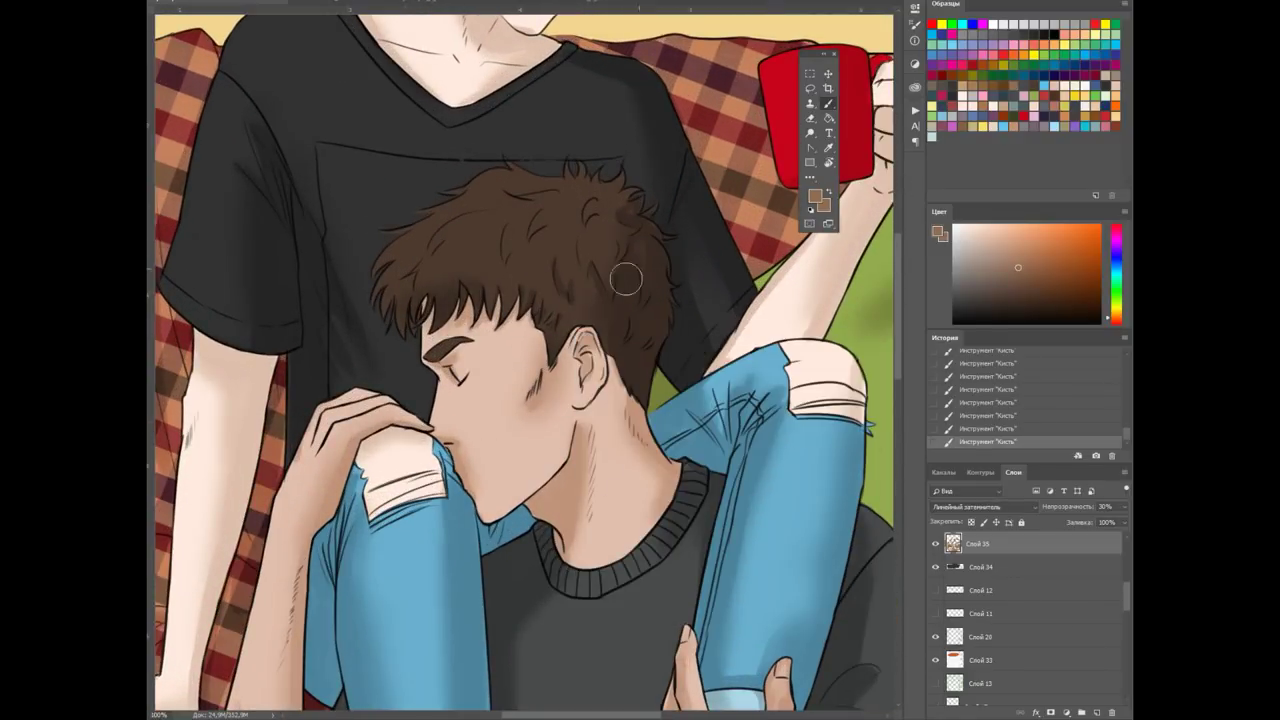
scroll(654, 270, "up", 3)
scroll(654, 270, "up", 1)
right_click(623, 263)
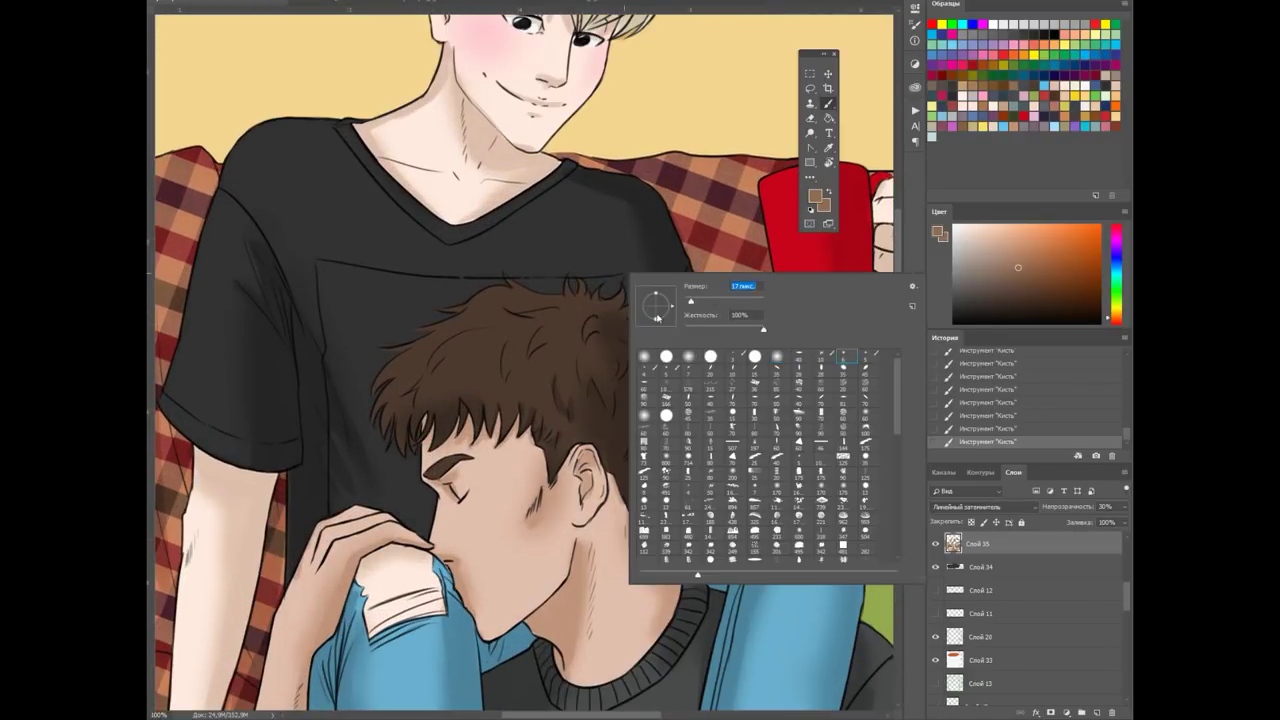
key("Escape")
key("ctrl+plus")
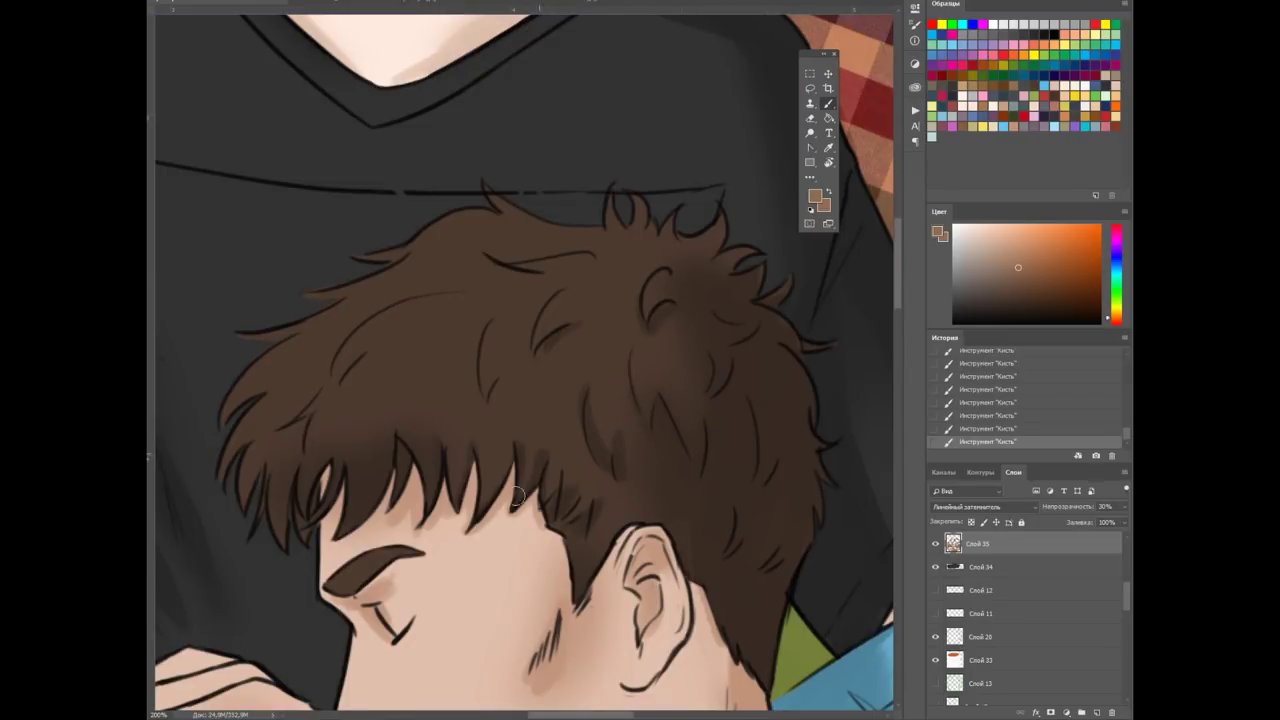
scroll(338, 403, "down", 5)
scroll(616, 233, "up", 3)
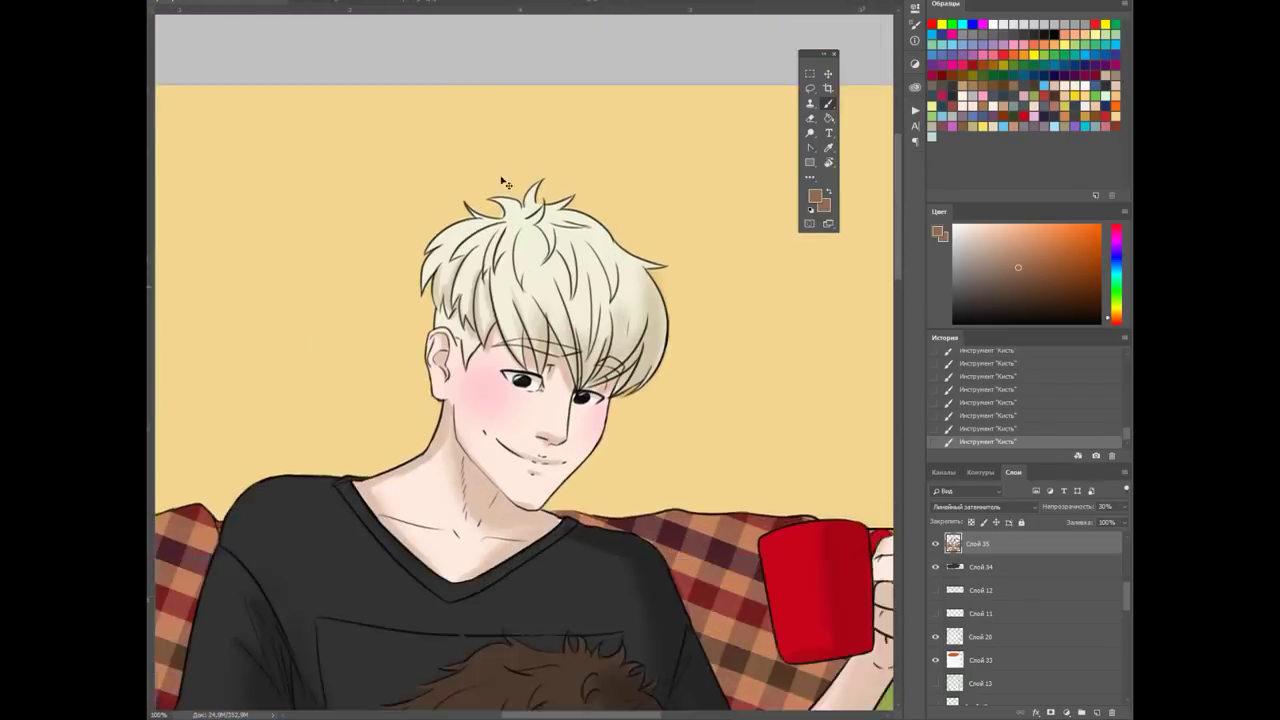
Paint darker shading strokes across the blond hair and bangs
scroll(616, 233, "up", 2)
left_click_drag(616, 233, 620, 128)
left_click_drag(510, 95, 512, 215)
left_click_drag(470, 96, 440, 198)
mouse_move(450, 75)
left_mouse_down()
mouse_move(340, 135)
mouse_move(395, 228)
left_mouse_up()
left_click_drag(415, 85, 370, 235)
With a soft eraser, lighten the jaw, the neck and the right side of the hair
key("e")
right_click(646, 456)
left_click(620, 514)
left_click_drag(378, 438, 372, 470)
left_click_drag(370, 520, 230, 615)
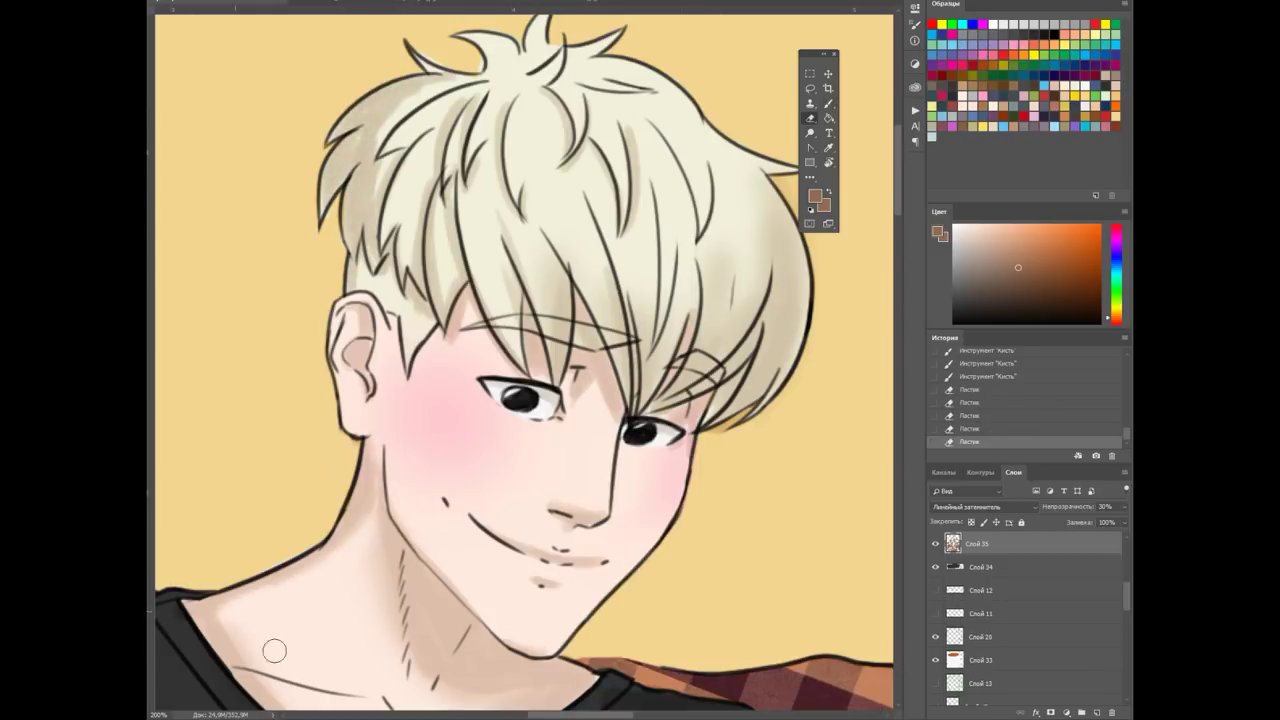
mouse_move(709, 452)
left_mouse_down()
mouse_move(749, 277)
mouse_move(724, 228)
left_mouse_up()
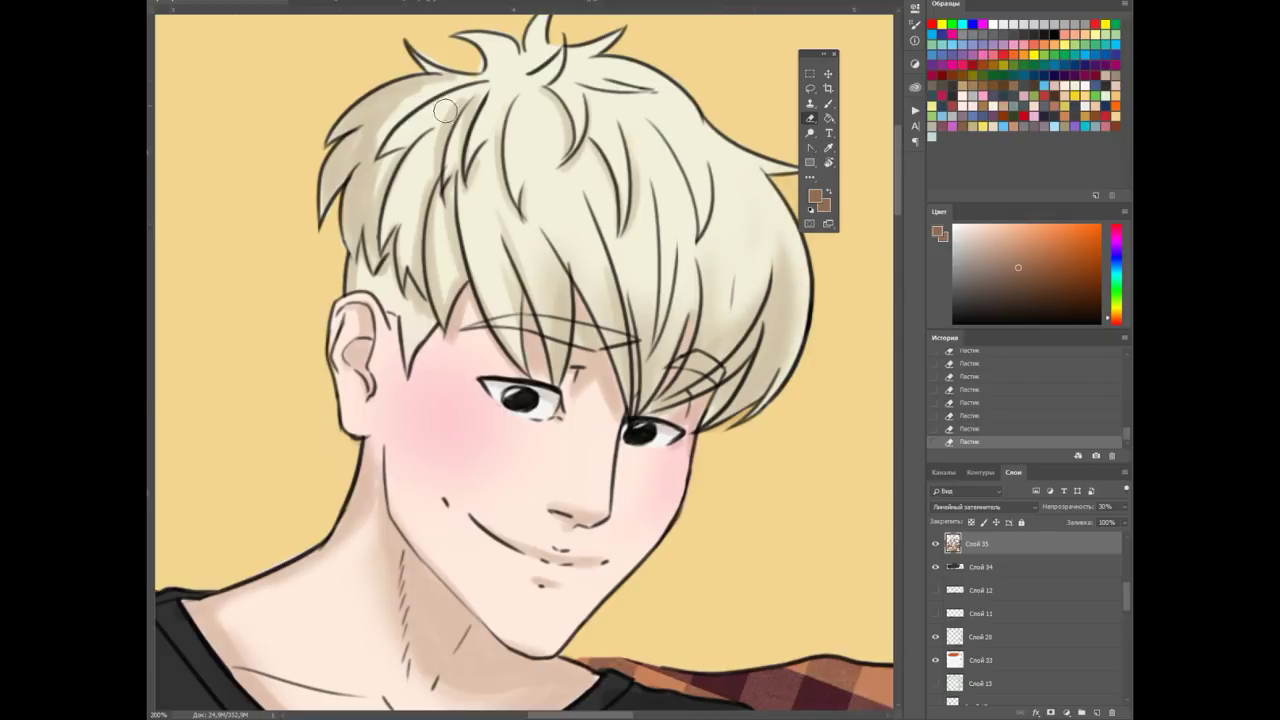
Toggle between Brush and Eraser presets and erase a bit of hair shading
scroll(536, 342, "down", 2)
scroll(486, 459, "down", 1)
scroll(737, 205, "up", 1)
right_click(737, 205)
key("Escape")
key("b")
scroll(620, 262, "up", 1)
right_click(560, 220)
key("Escape")
key("e")
left_click_drag(505, 160, 540, 165)
Choose a larger soft eraser preset and erase a small patch of shading lower down
scroll(700, 340, "down", 1)
scroll(733, 359, "down", 1)
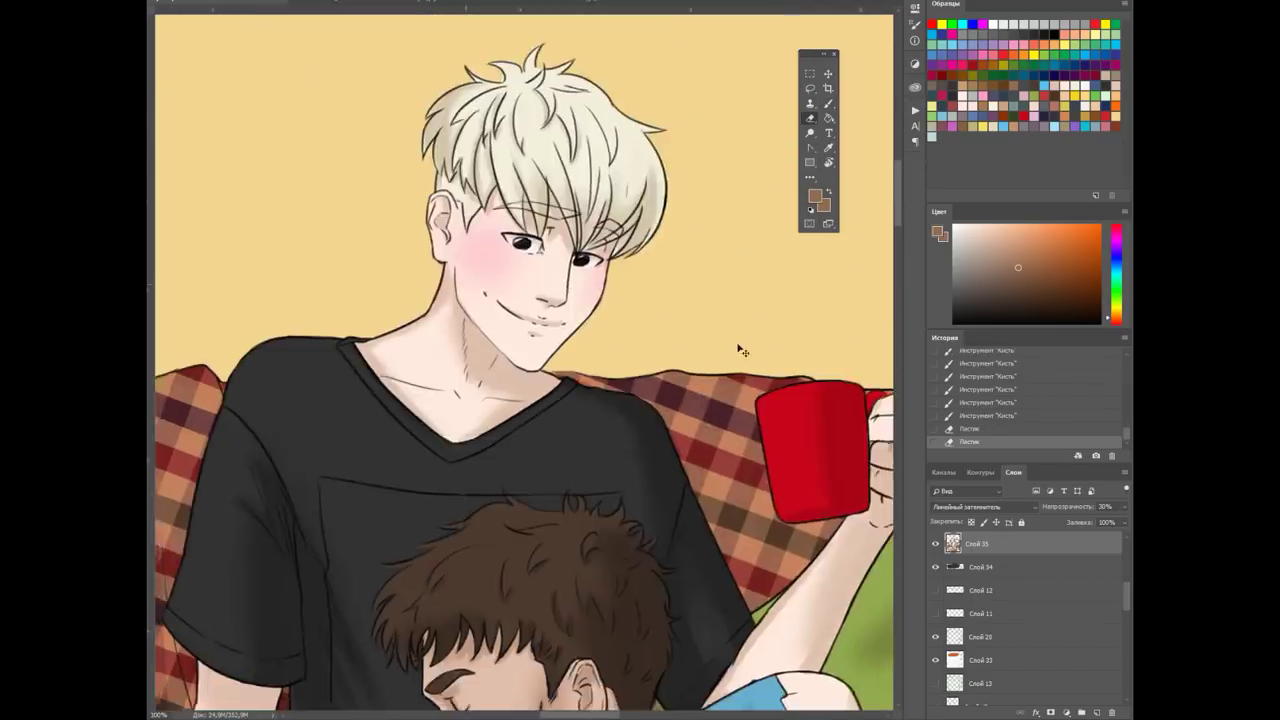
scroll(733, 359, "down", 4)
scroll(733, 359, "down", 2)
scroll(733, 359, "down", 1)
right_click(676, 440)
left_click(822, 517)
left_click(674, 581)
left_click(760, 526)
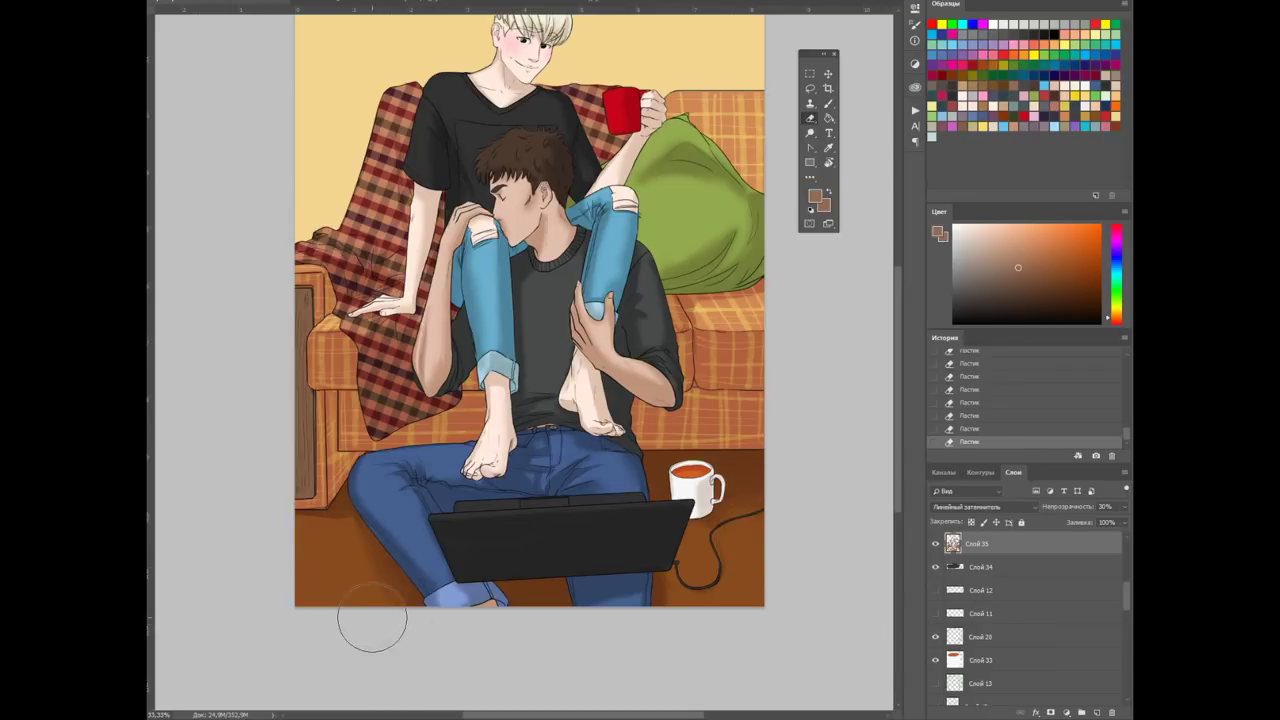
Switch back to the Brush tool and confirm the brush preset
scroll(371, 620, "up", 2)
key("b")
right_click(770, 298)
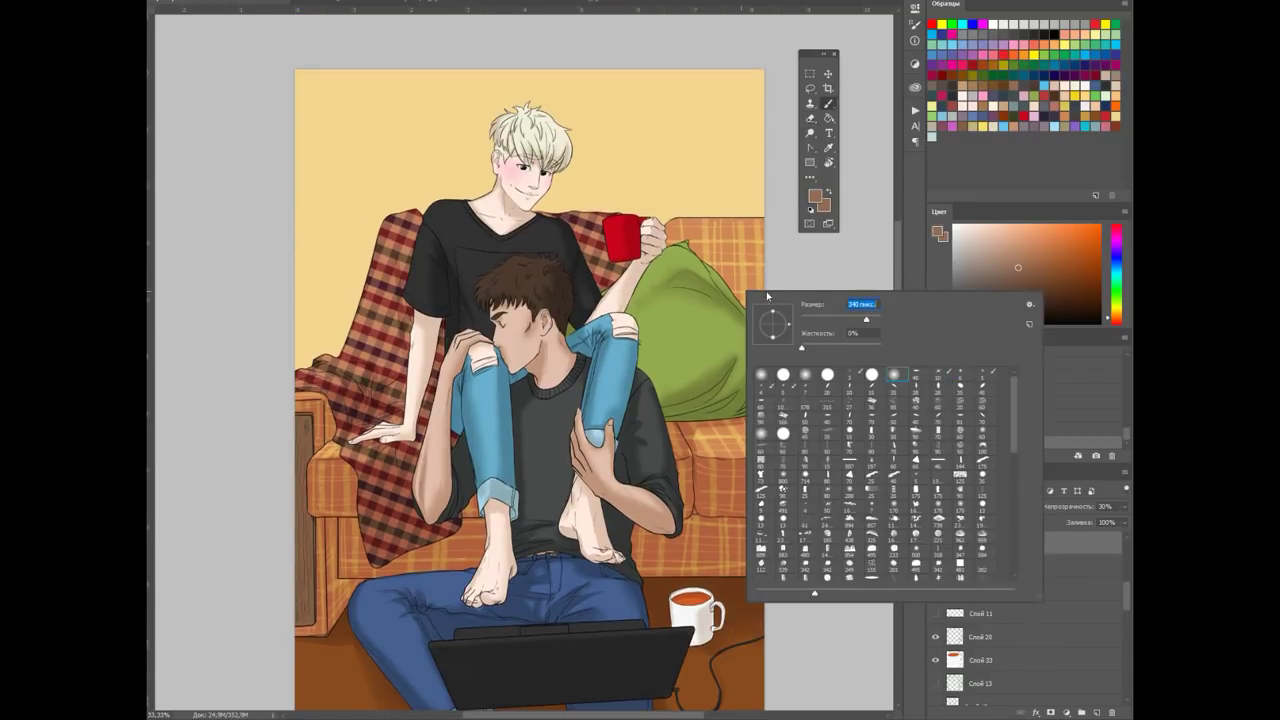
key("Escape")
scroll(1066, 626, "down", 5)
Add a new Linear Burn layer at 30% opacity placed above Слой 27
left_click(1097, 712)
left_click(985, 507)
left_click(980, 252)
left_click(735, 285)
key("ctrl+bracketright")
left_click(806, 397)
Brush shading strokes onto the left side of the sofa, then zoom out
right_click(692, 226)
key("Escape")
key("b")
left_click_drag(320, 410, 360, 450)
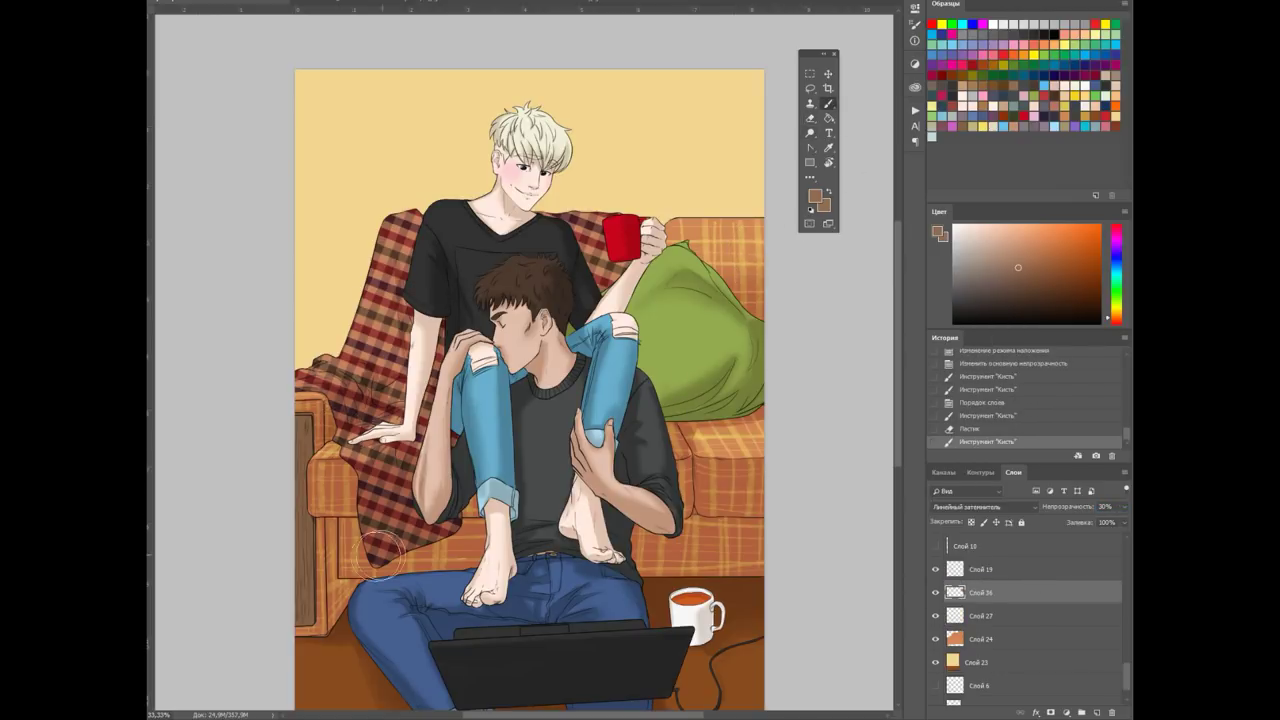
left_click_drag(320, 510, 470, 570)
mouse_move(640, 520)
left_mouse_down()
mouse_move(760, 560)
mouse_move(760, 605)
mouse_move(745, 495)
mouse_move(680, 440)
left_mouse_up()
key("ctrl+minus")
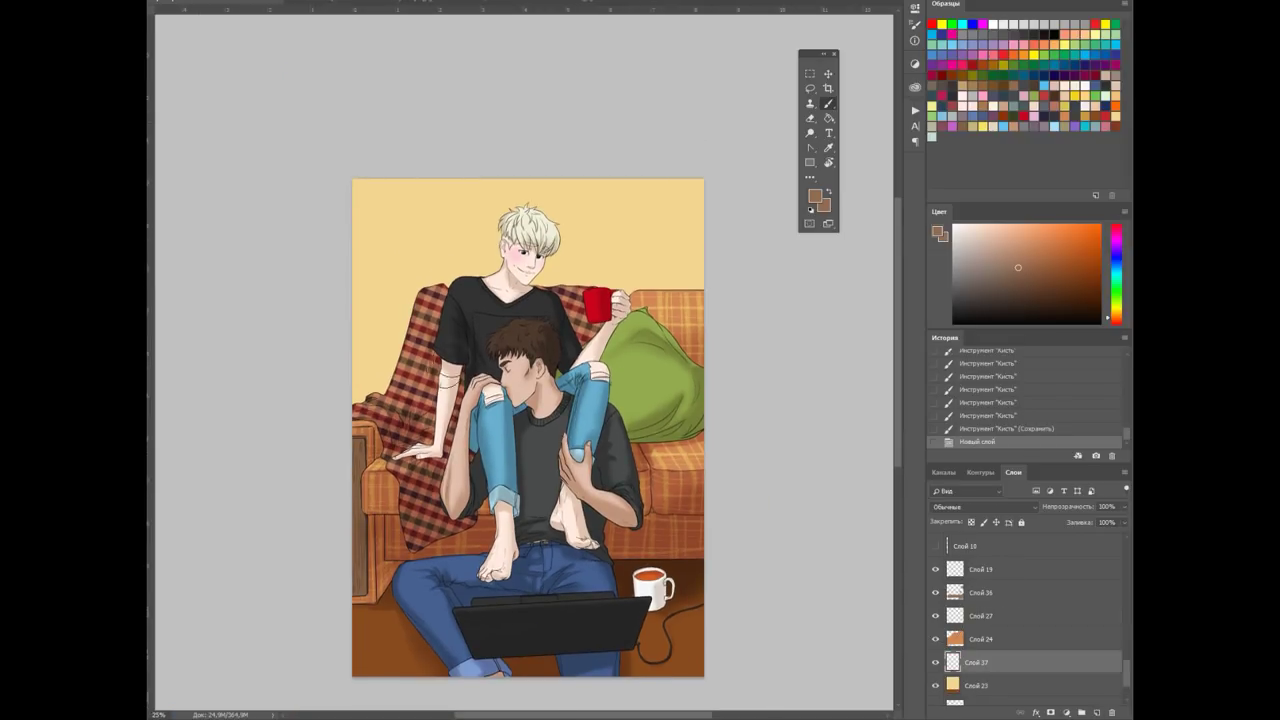
key("ctrl+minus")
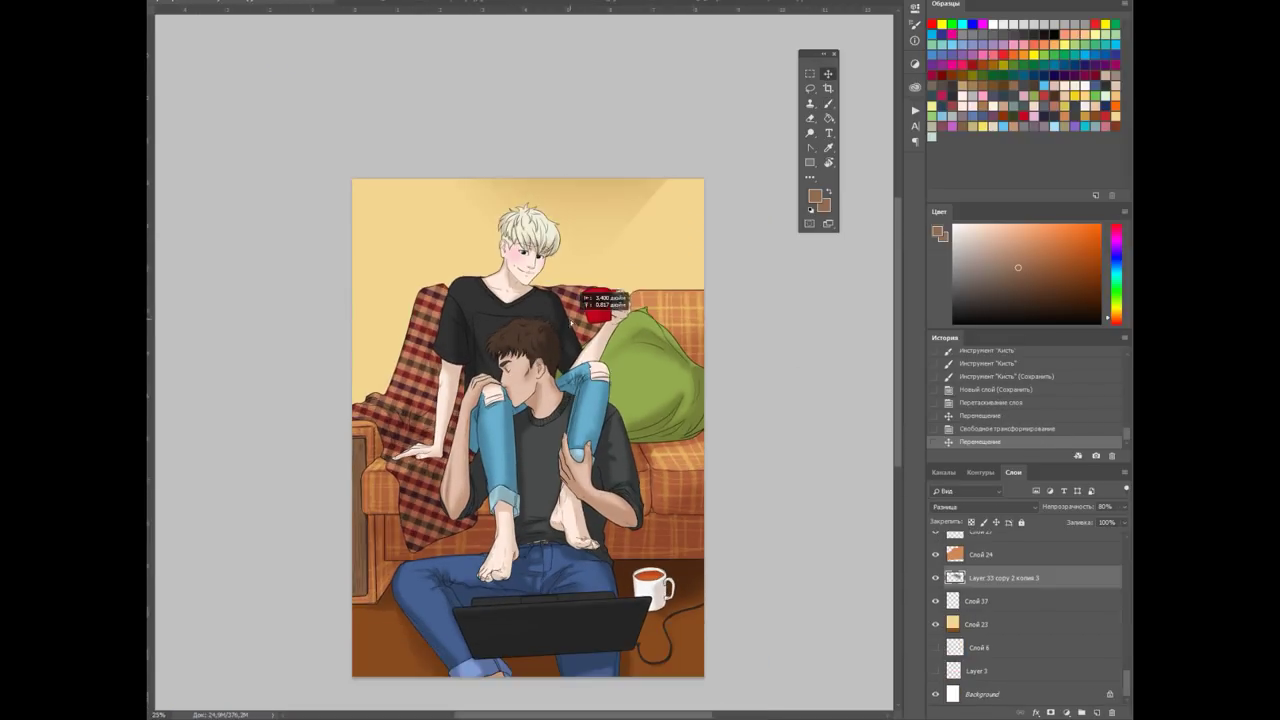
Rotate the light-gradient overlay layer with Free Transform
key("ctrl+minus")
key("ctrl+t")
mouse_move(330, 560)
left_mouse_down()
mouse_move(375, 443)
mouse_move(771, 423)
mouse_move(471, 406)
left_mouse_up()
key("Return")
key("ctrl+plus")
key("ctrl+plus")
scroll(990, 577, "up", 1)
Add a new layer above Слой 36 and ready the Brush tool
left_click(990, 554)
scroll(936, 630, "up", 2)
scroll(936, 602, "up", 2)
left_click(975, 624)
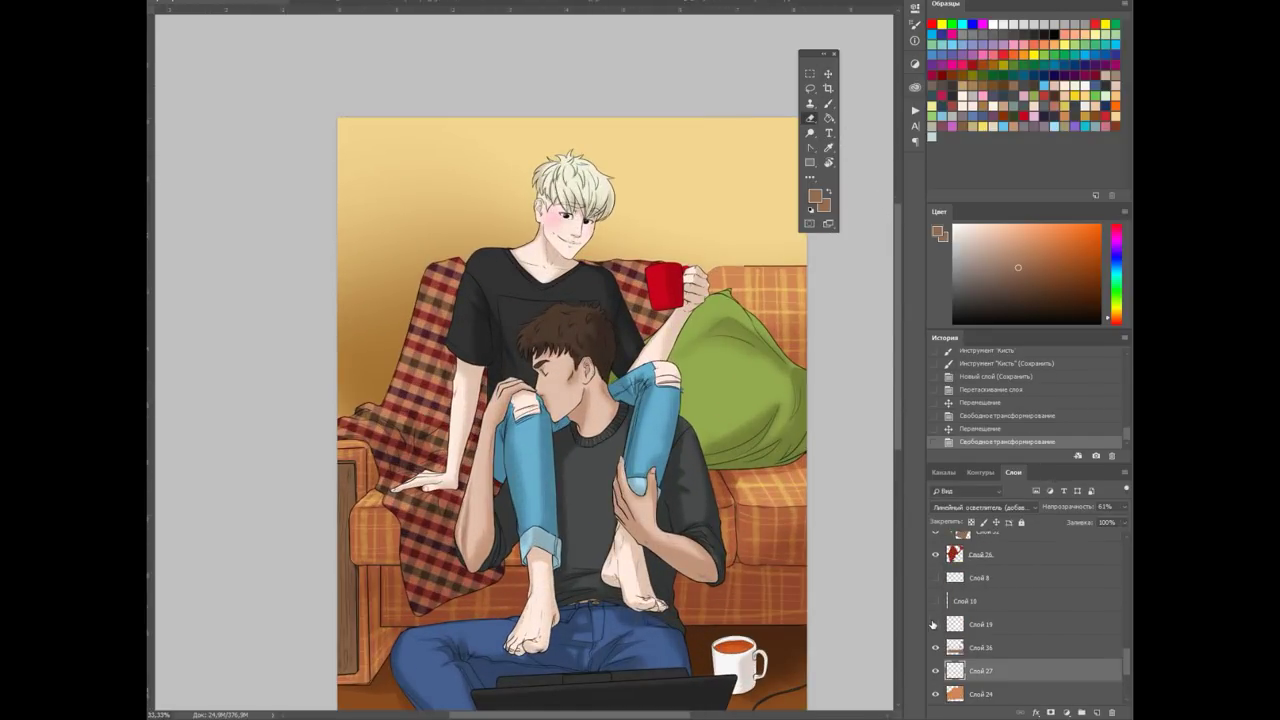
key("ctrl+shift+alt+n")
key("b")
right_click(577, 449)
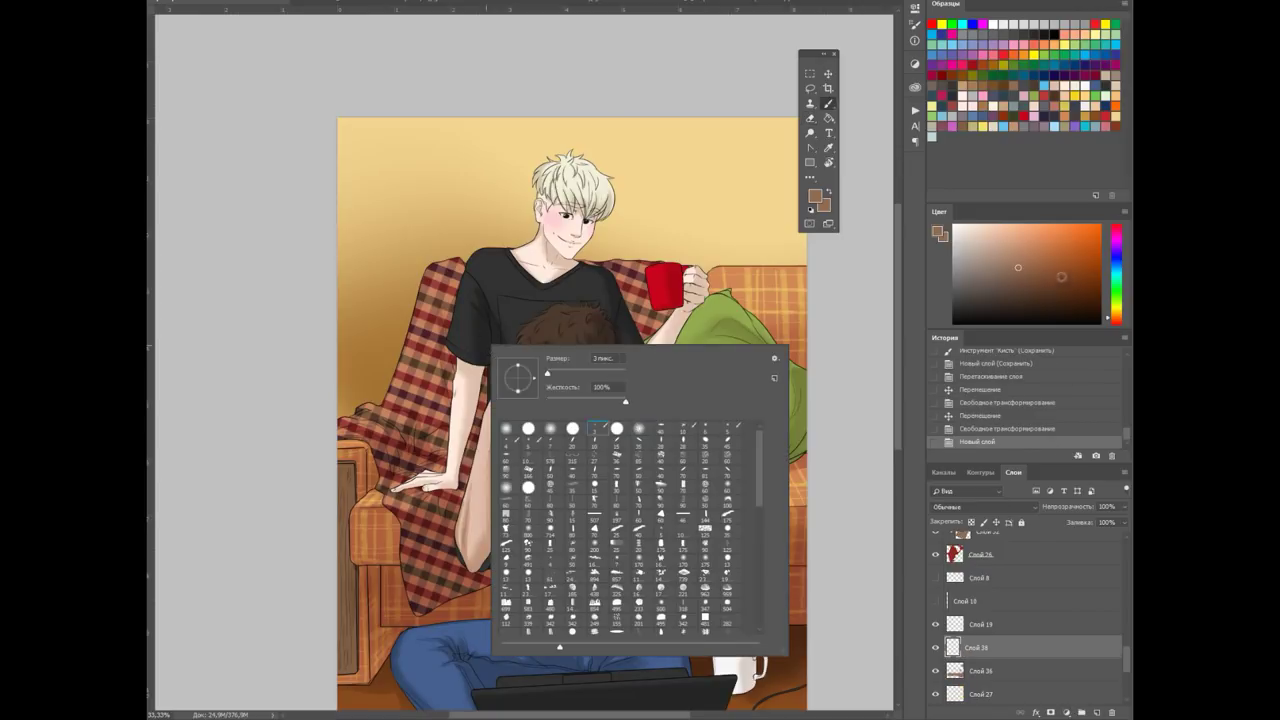
key("Escape")
Fill a strip along the left edge with beige-grey, deselect, and erase its lower part
left_click_drag(376, 116, 376, 404)
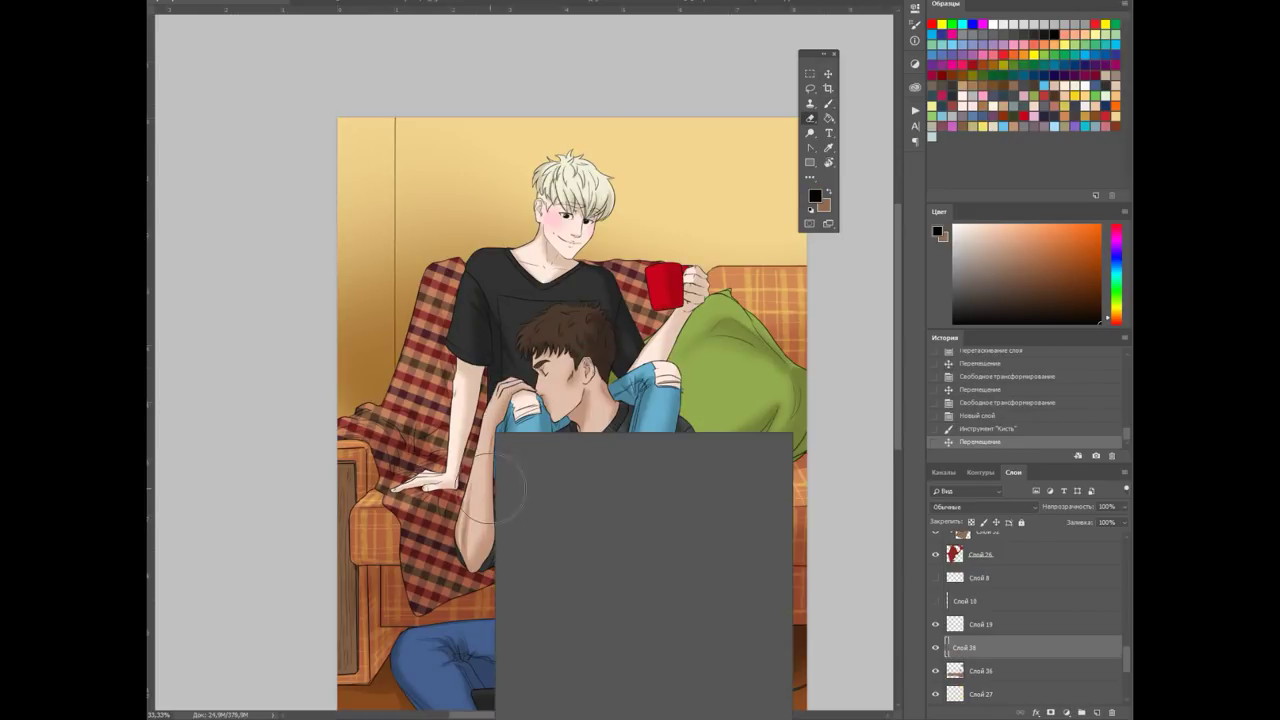
left_click_drag(338, 130, 396, 540)
key("Return")
left_click(390, 235)
key("ctrl+d")
left_click_drag(358, 450, 362, 535)
scroll(624, 449, "down", 1)
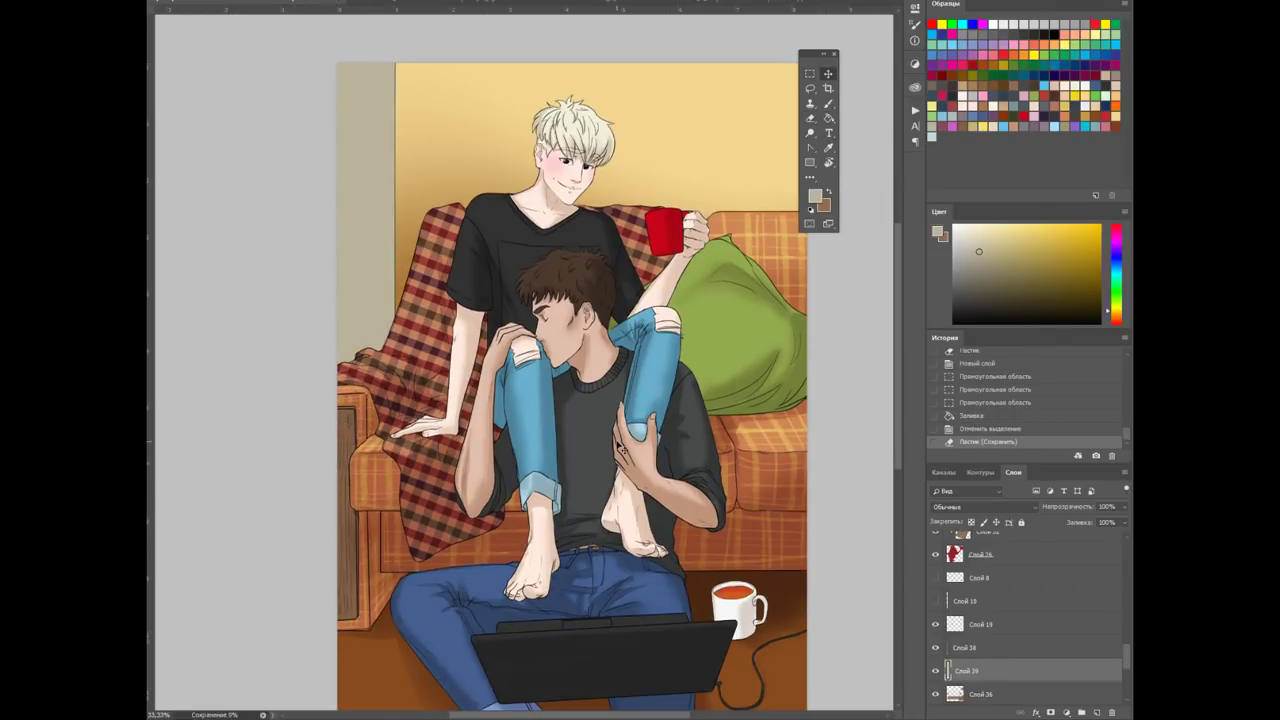
Duplicate the Difference light layer and clip the copy to the layer below at 47% opacity
scroll(1030, 620, "down", 2)
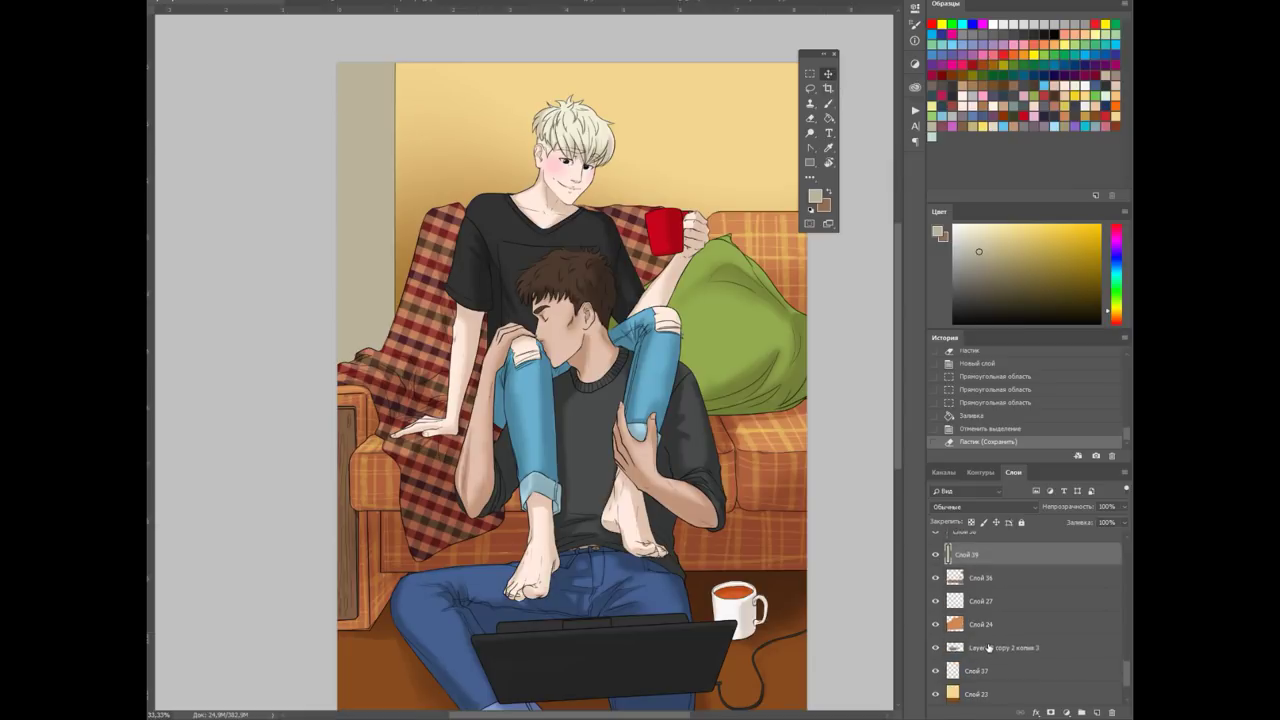
left_click_drag(990, 694, 990, 589)
left_click_drag(300, 260, 428, 425)
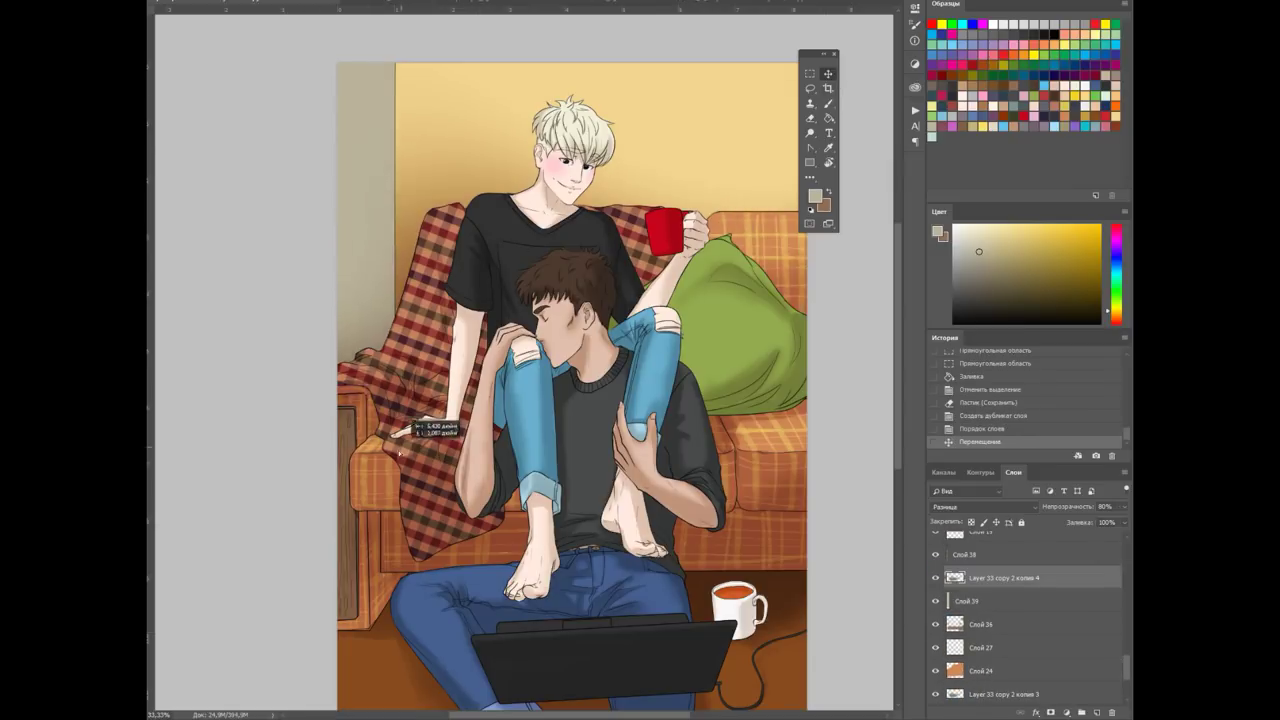
key("ctrl+minus")
key("ctrl+alt+g")
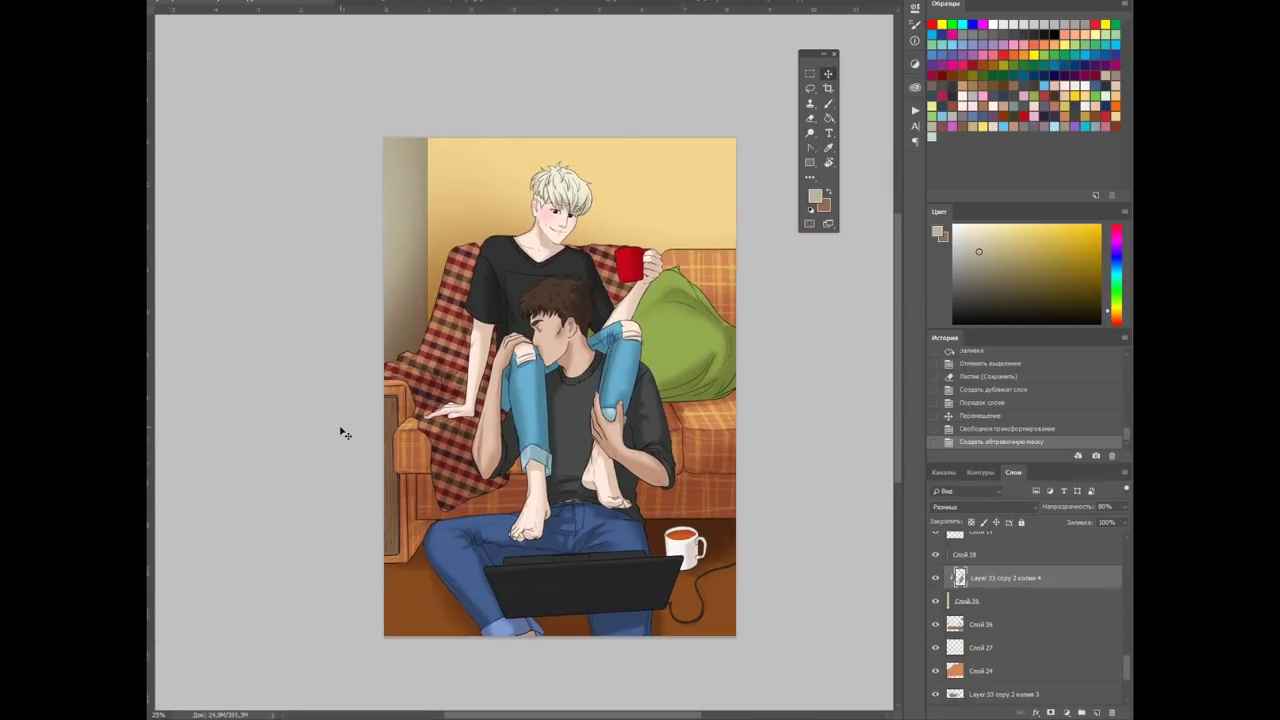
key("ctrl+plus")
Reposition and resize the original Difference light layer
left_click(1000, 577)
left_click_drag(560, 300, 606, 394)
key("ctrl+minus")
left_click_drag(230, 200, 250, 170)
key("Return")
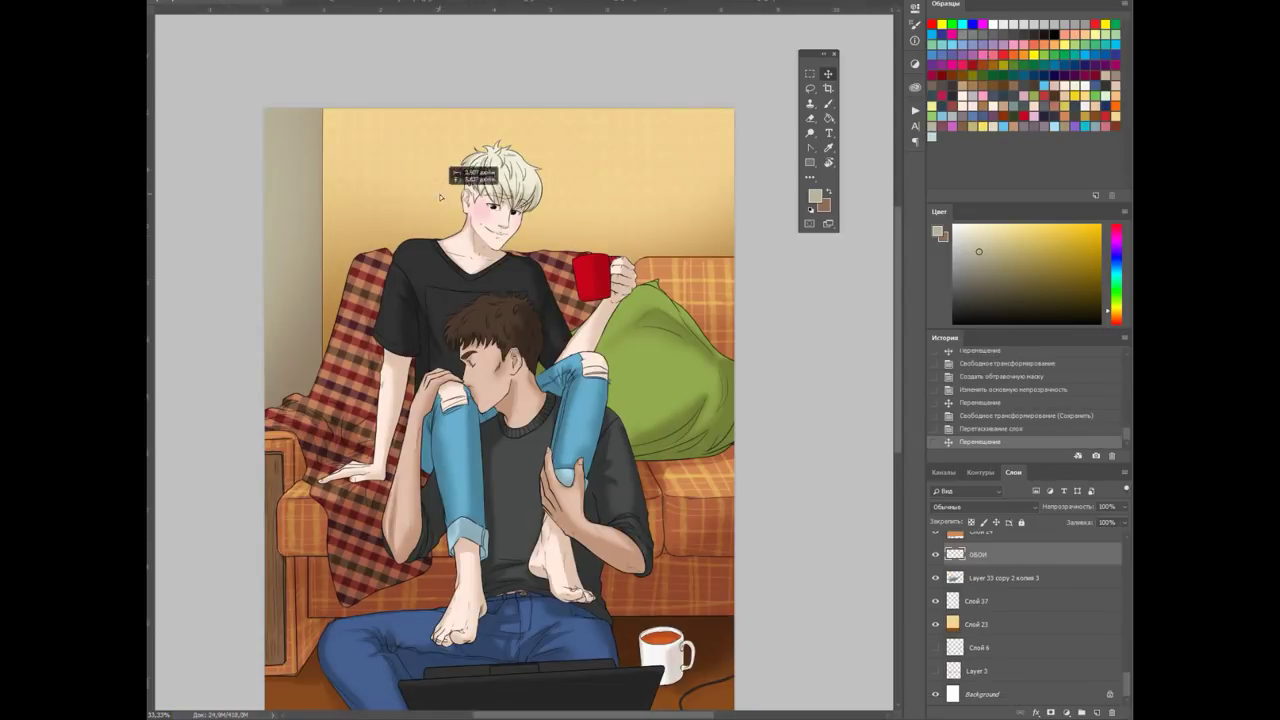
Free Transform the ОБОИ wallpaper layer to fit the canvas
key("ctrl+minus")
key("ctrl+t")
left_click_drag(669, 357, 834, 586)
key("Return")
key("ctrl+minus")
key("ctrl+t")
key("Escape")
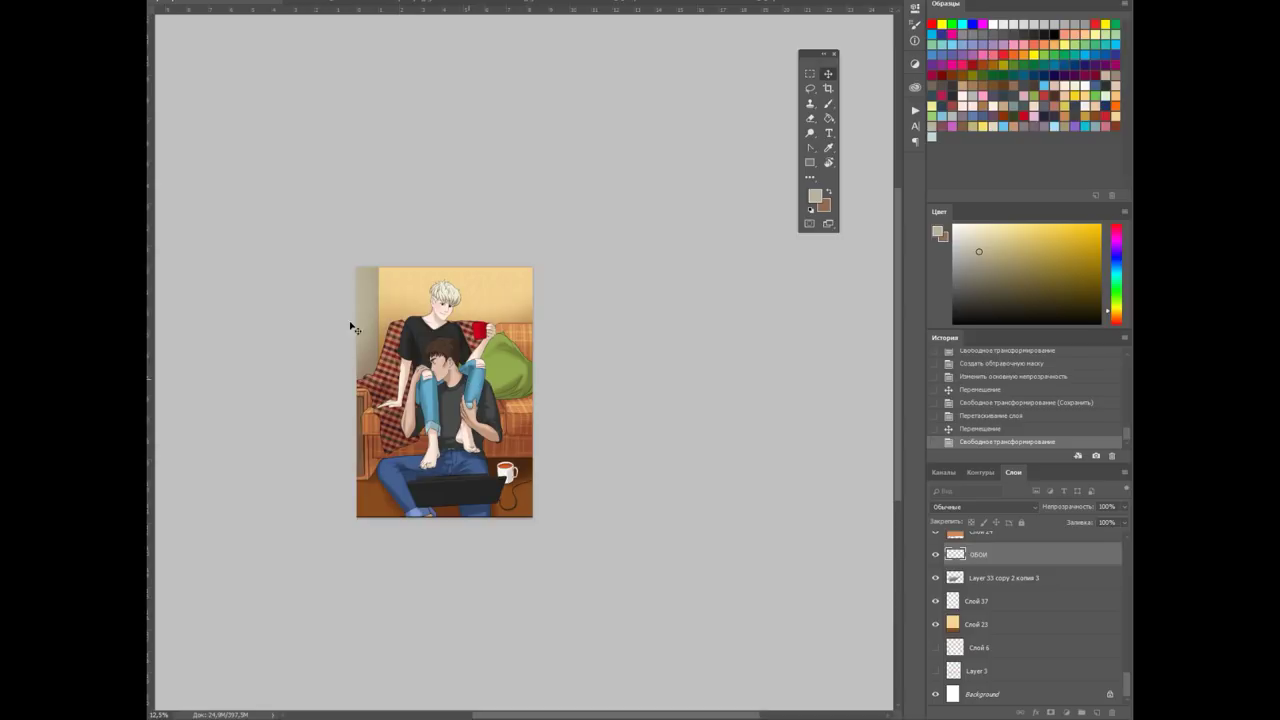
key("ctrl+t")
left_click_drag(166, 305, 240, 305)
key("Return")
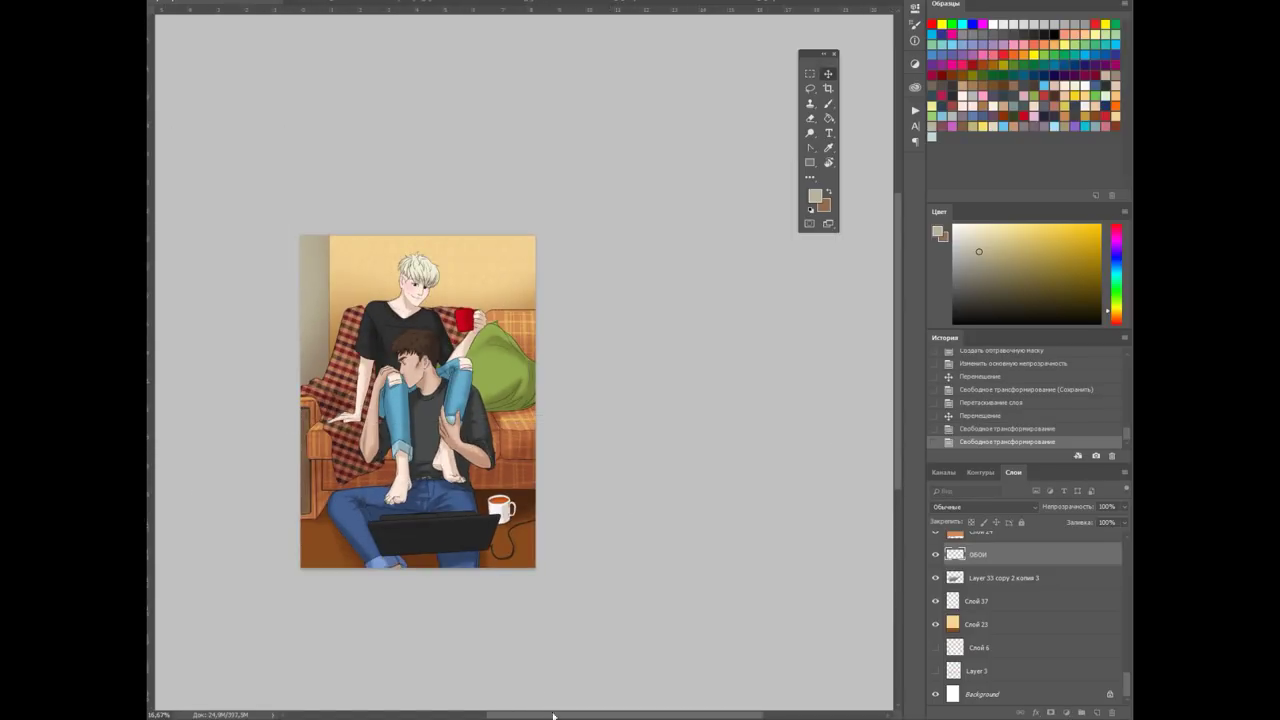
key("ctrl+plus")
key("ctrl+plus")
Set the ОБОИ wallpaper to Linear Dodge and switch to the comic page document
left_click(1035, 507)
left_click(990, 320)
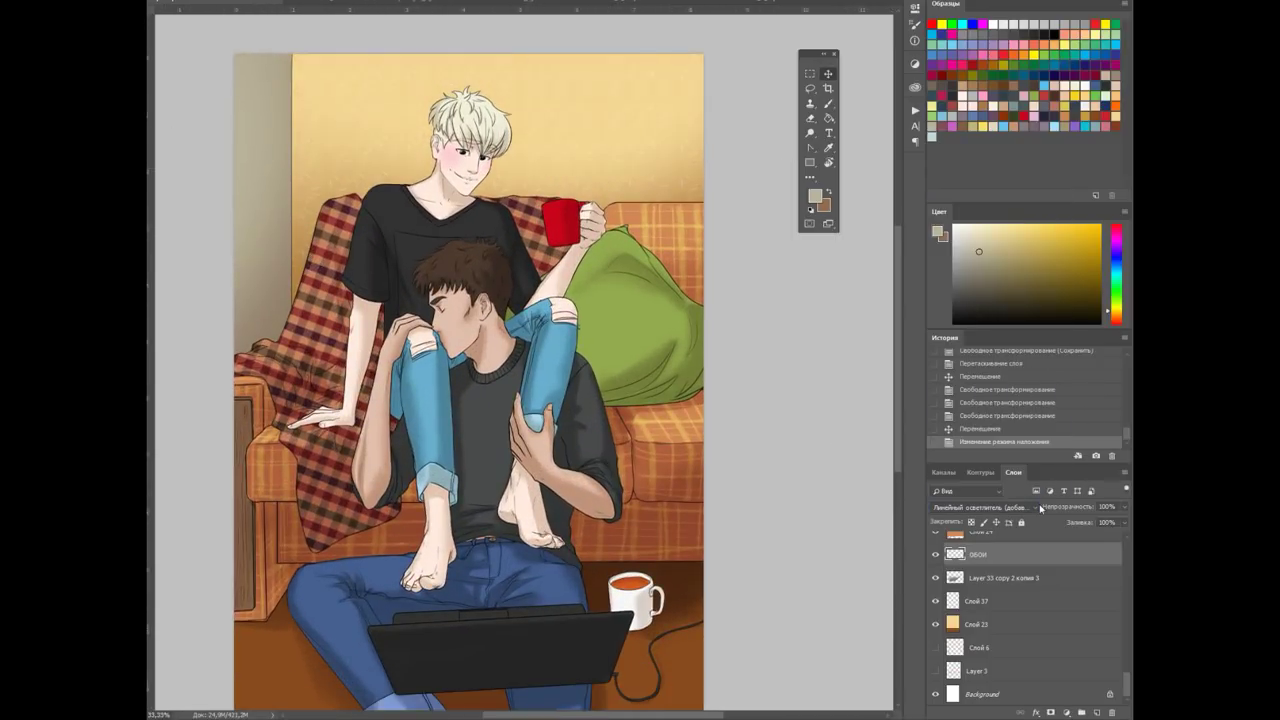
left_click(1035, 507)
key("Escape")
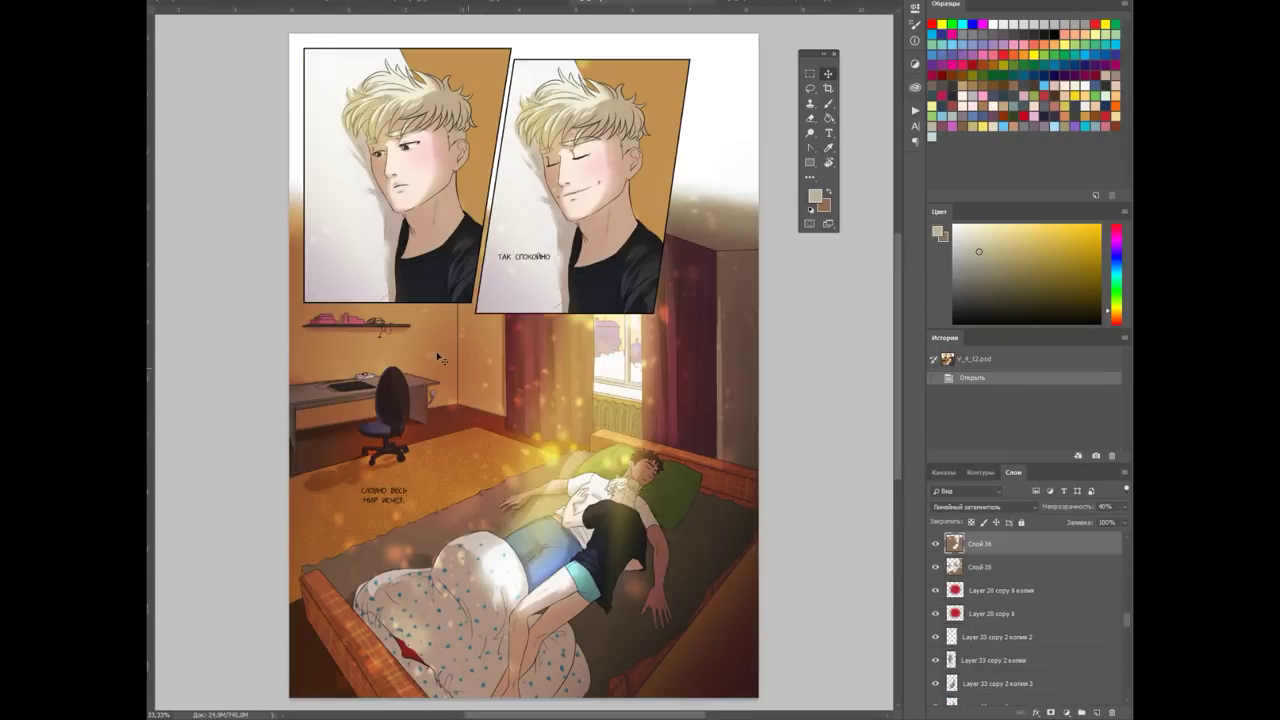
Switch the ОБОИ wallpaper to Linear Light and move it lower in the layer stack
scroll(997, 587, "down", 5)
scroll(997, 587, "down", 5)
key("shift+plus")
key("shift+plus")
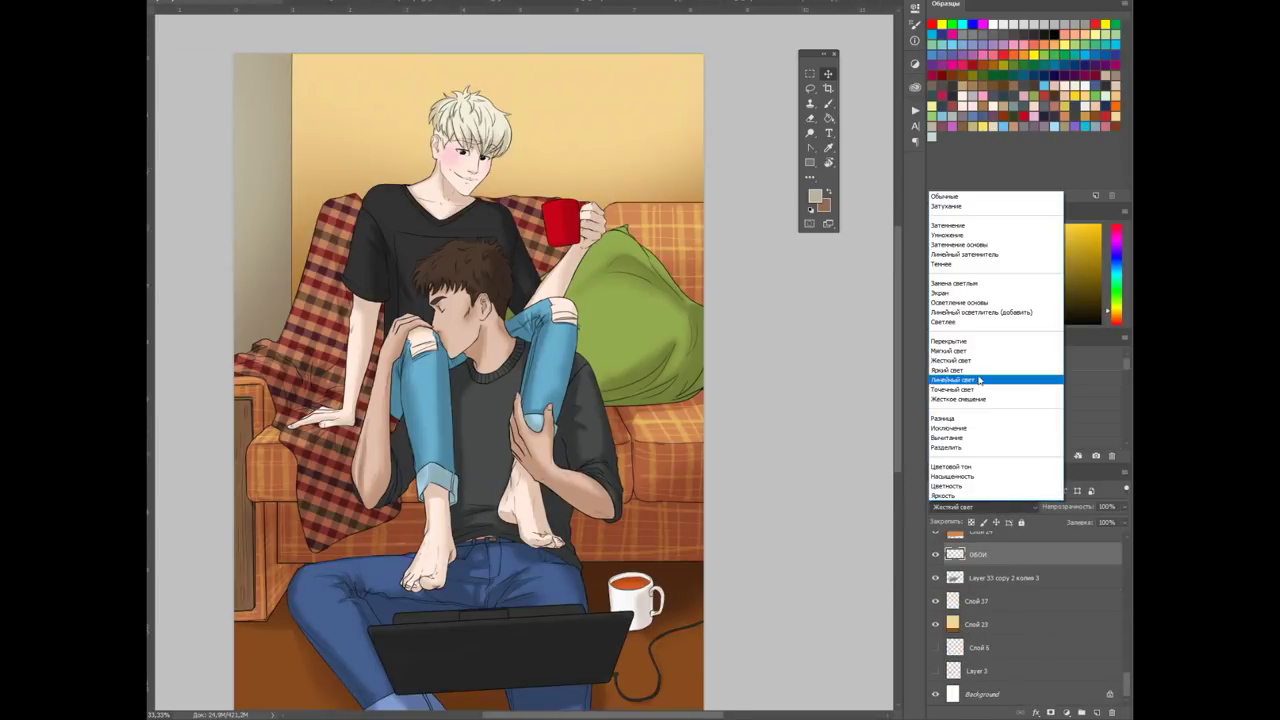
left_click_drag(998, 580, 990, 548)
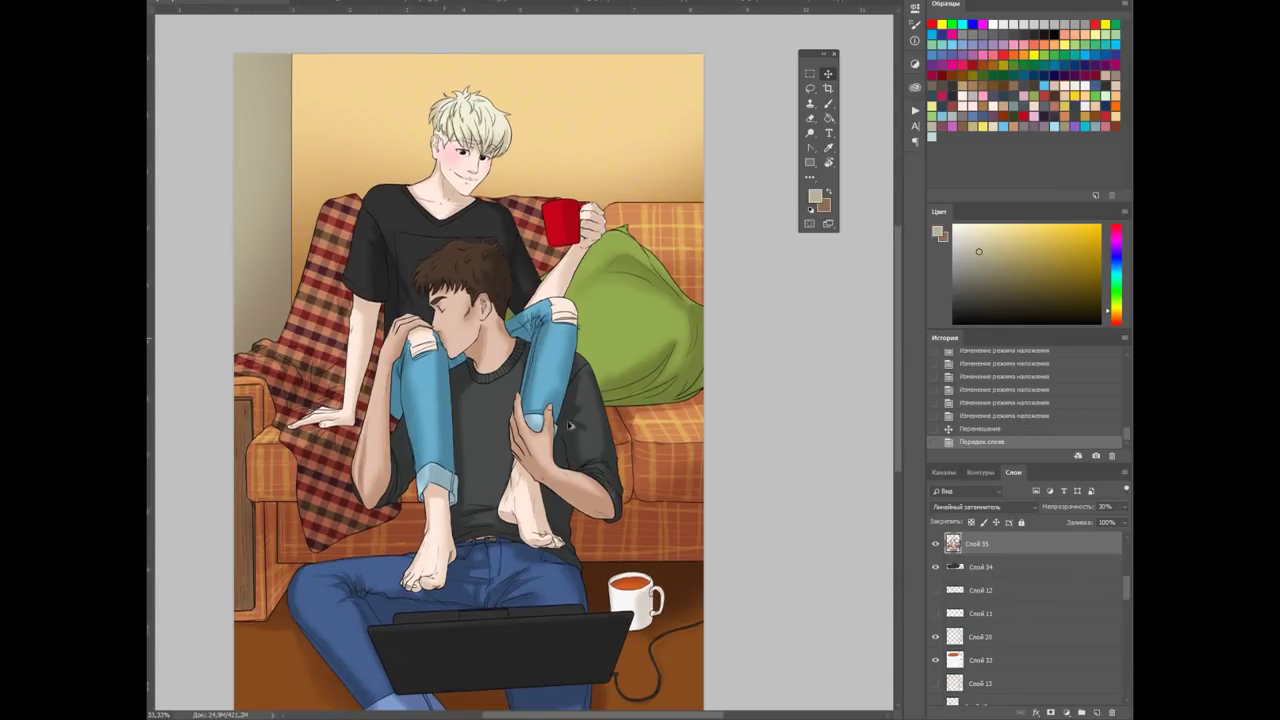
Choose a soft eraser preset from the brush presets
scroll(530, 365, "up", 5)
right_click(555, 375)
left_click(265, 262)
Erase small bits of shading on Слой 35 and pick a soft eraser preset
left_click(280, 263)
left_click(295, 265)
left_click(307, 268)
scroll(307, 268, "down", 5)
right_click(380, 330)
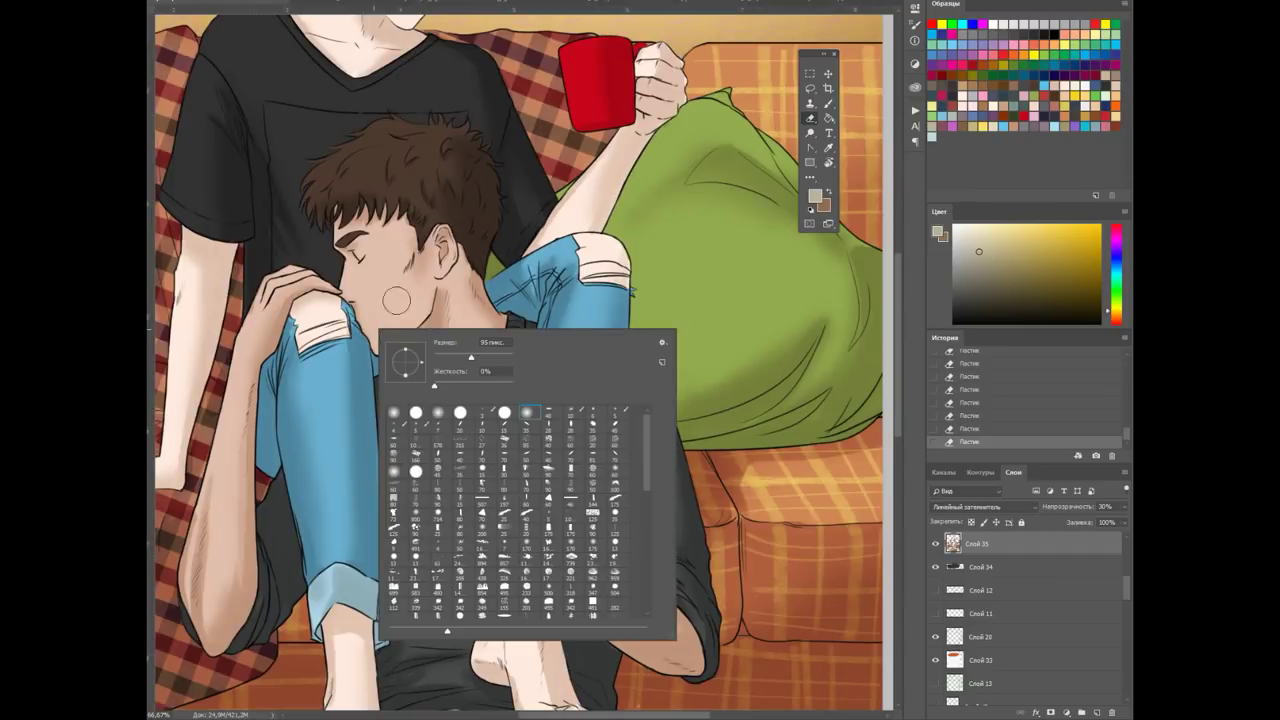
left_click(587, 446)
scroll(587, 446, "up", 3)
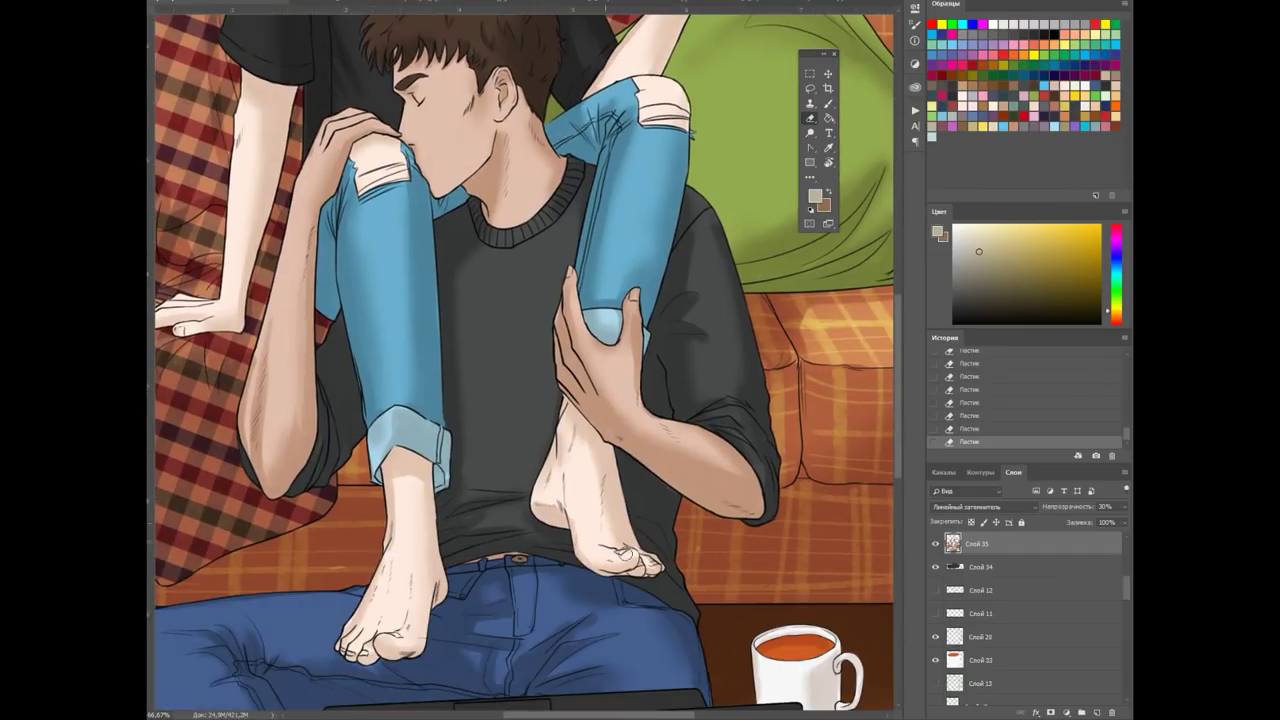
Resize the eraser through the brush presets while cleaning up shading near the legs
right_click(384, 200)
right_click(363, 171)
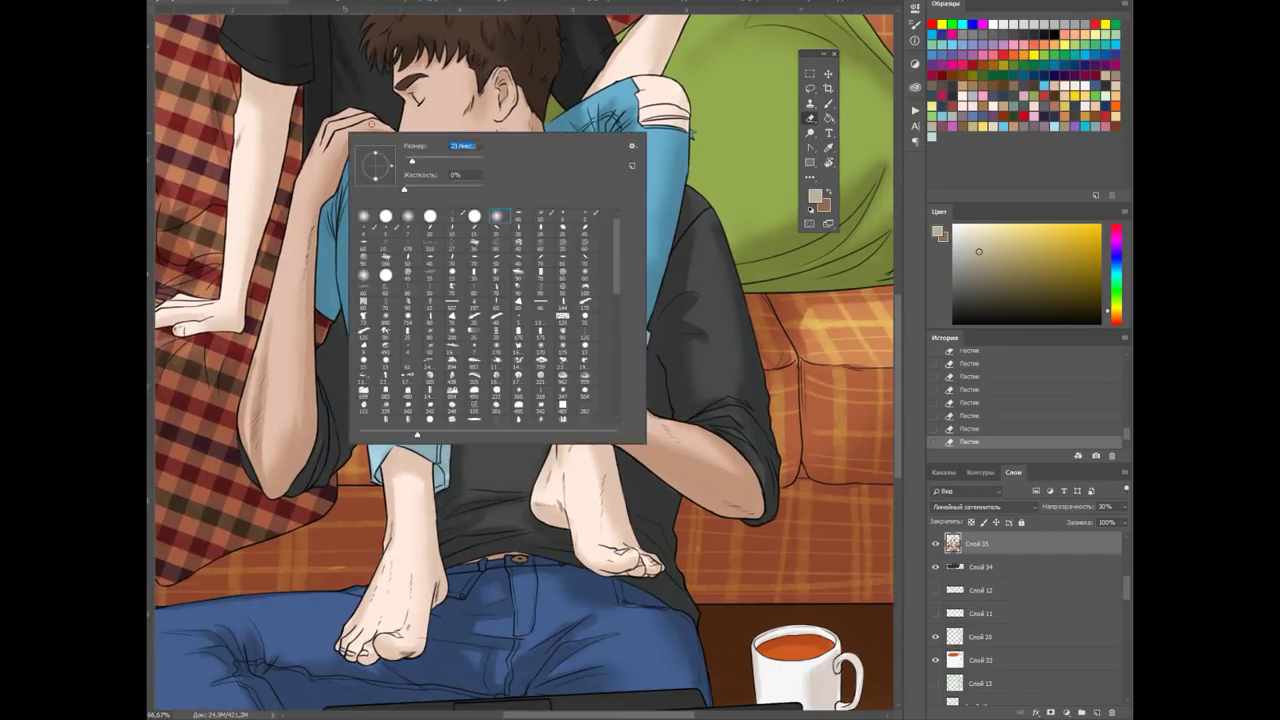
left_click(345, 160)
right_click(325, 165)
left_click(313, 185)
right_click(296, 270)
left_click(280, 420)
right_click(286, 338)
left_click(247, 430)
scroll(247, 430, "left", 5)
Sample a warm orange from the picture and paint warm shading on the sofa armrest
right_click(490, 298)
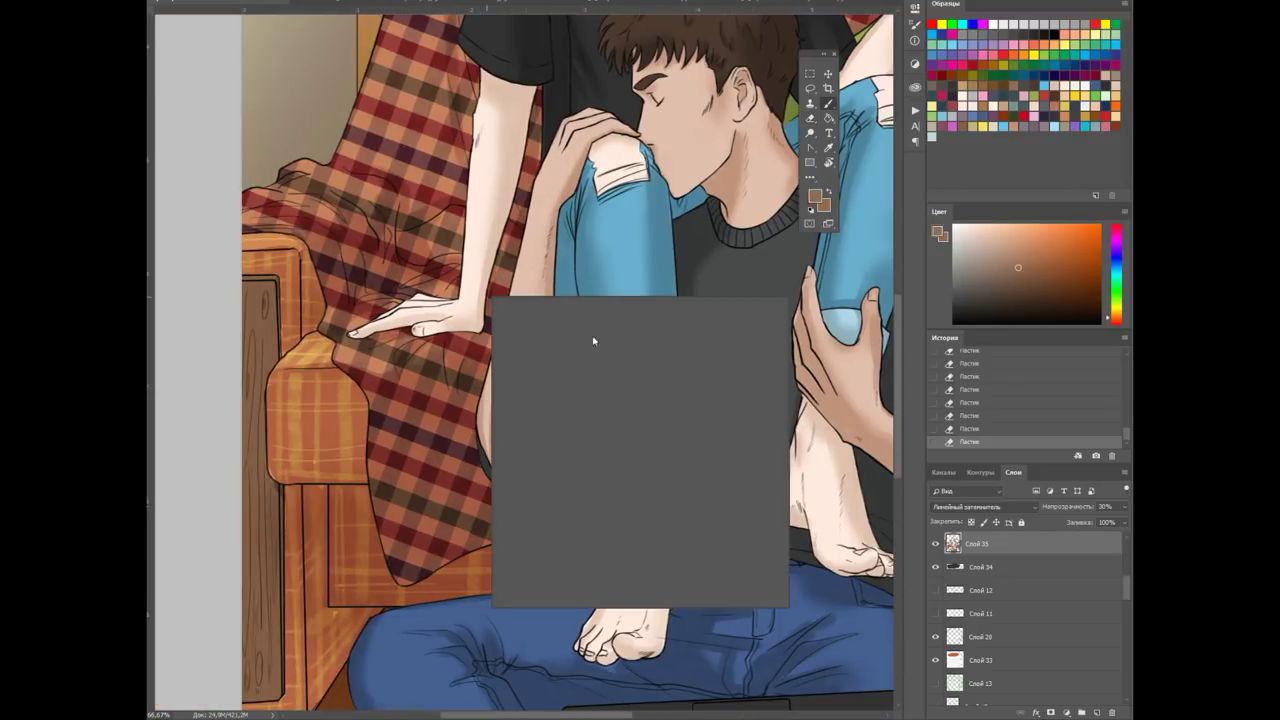
left_click(437, 328)
right_click(496, 210)
left_click(405, 282)
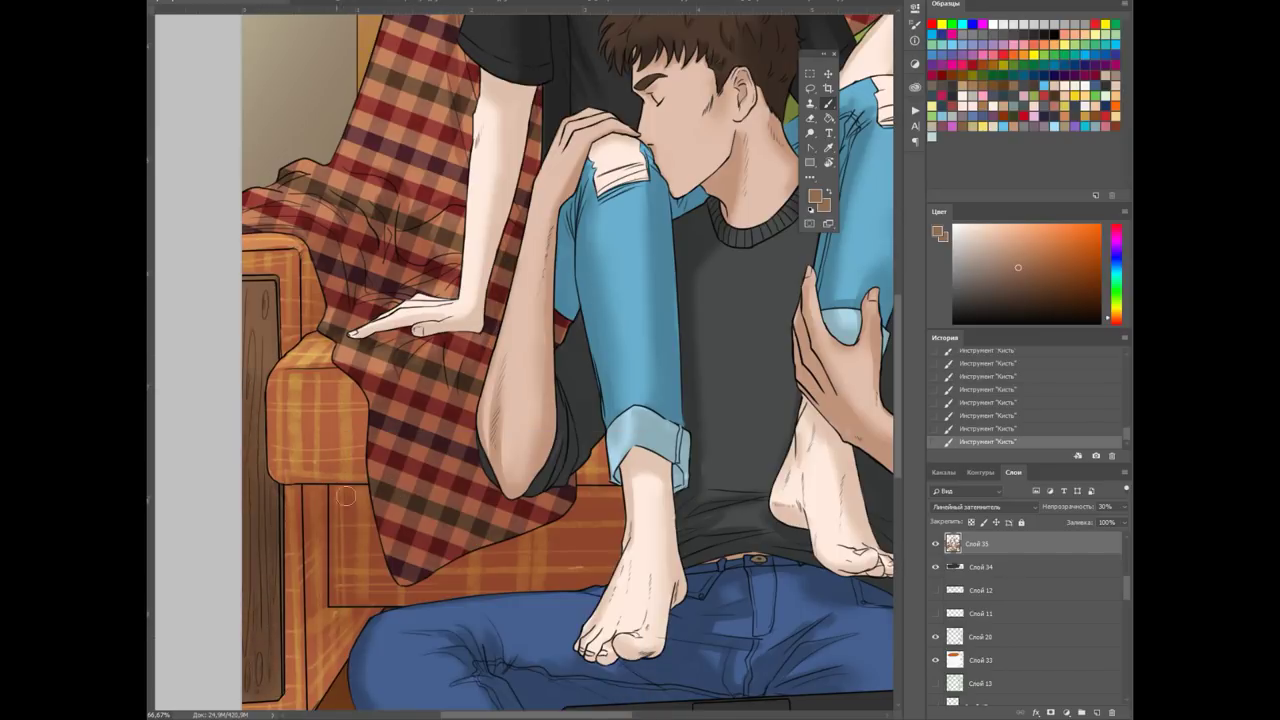
left_click_drag(336, 520, 650, 375)
Pick a large soft brush and zoom out to the whole illustration
right_click(557, 430)
left_click(505, 448)
right_click(505, 448)
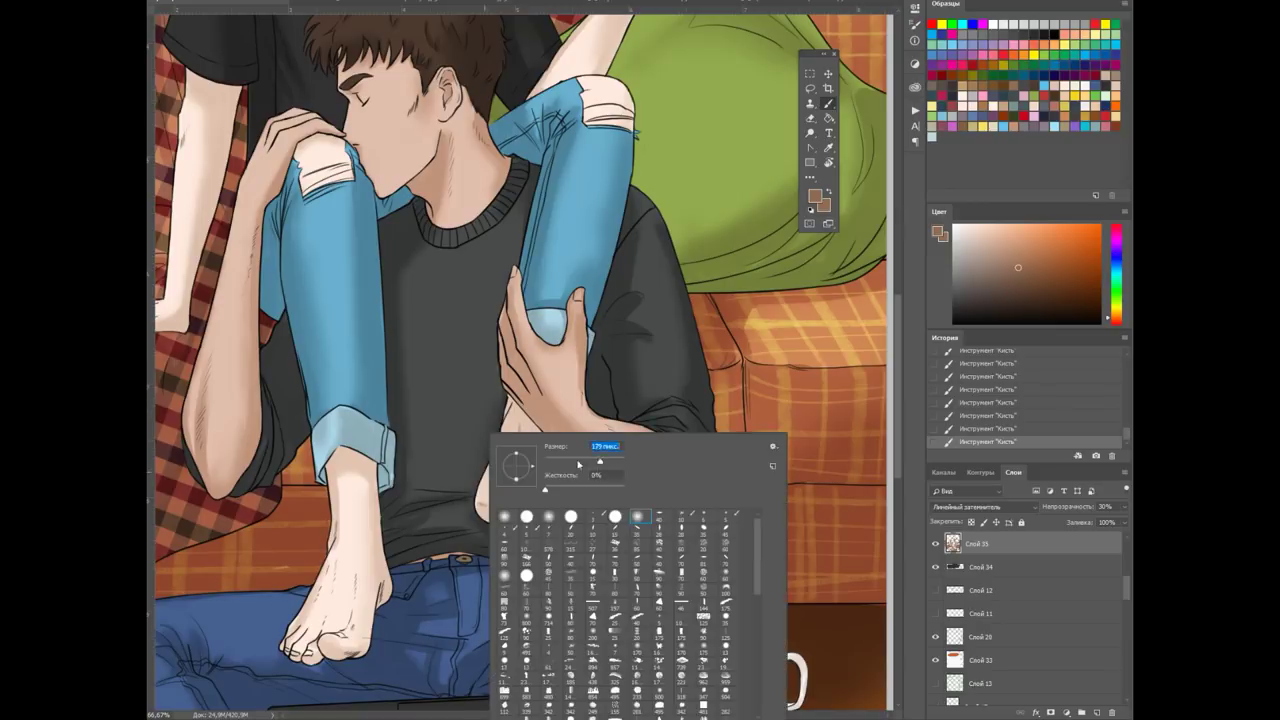
left_click(400, 370)
key("ctrl+minus")
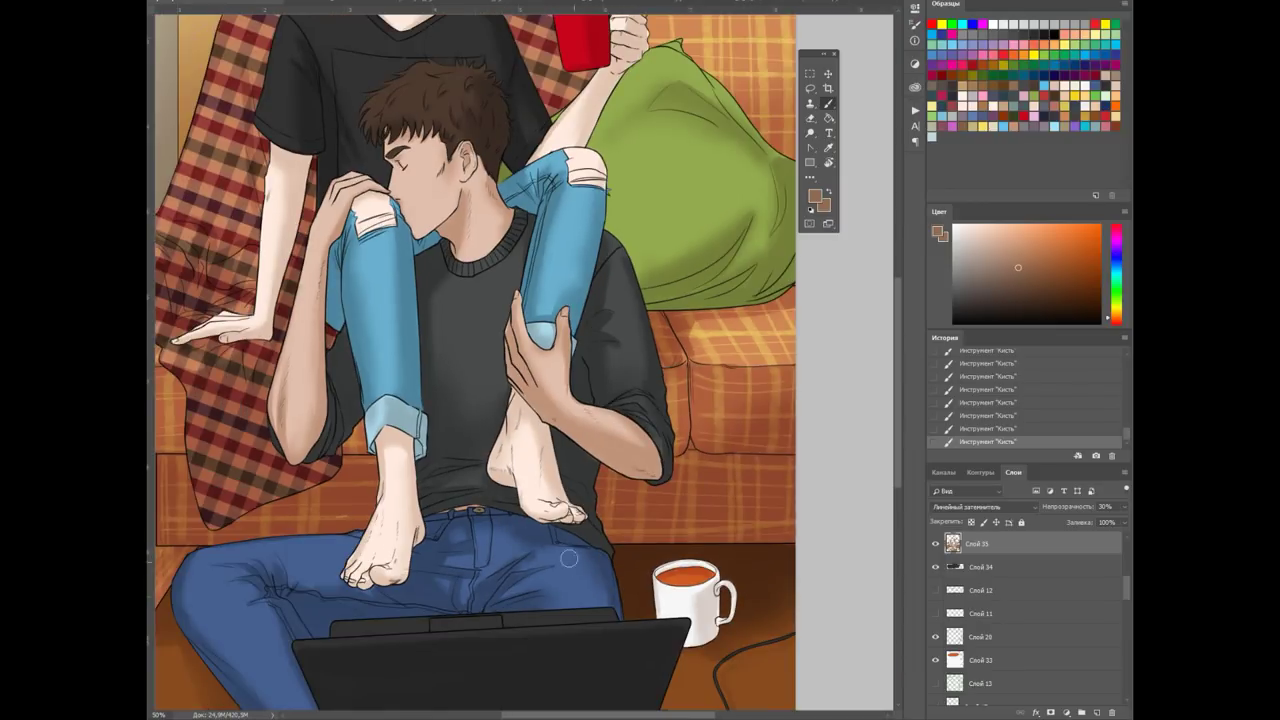
scroll(686, 479, "up", 2)
scroll(686, 479, "down", 1)
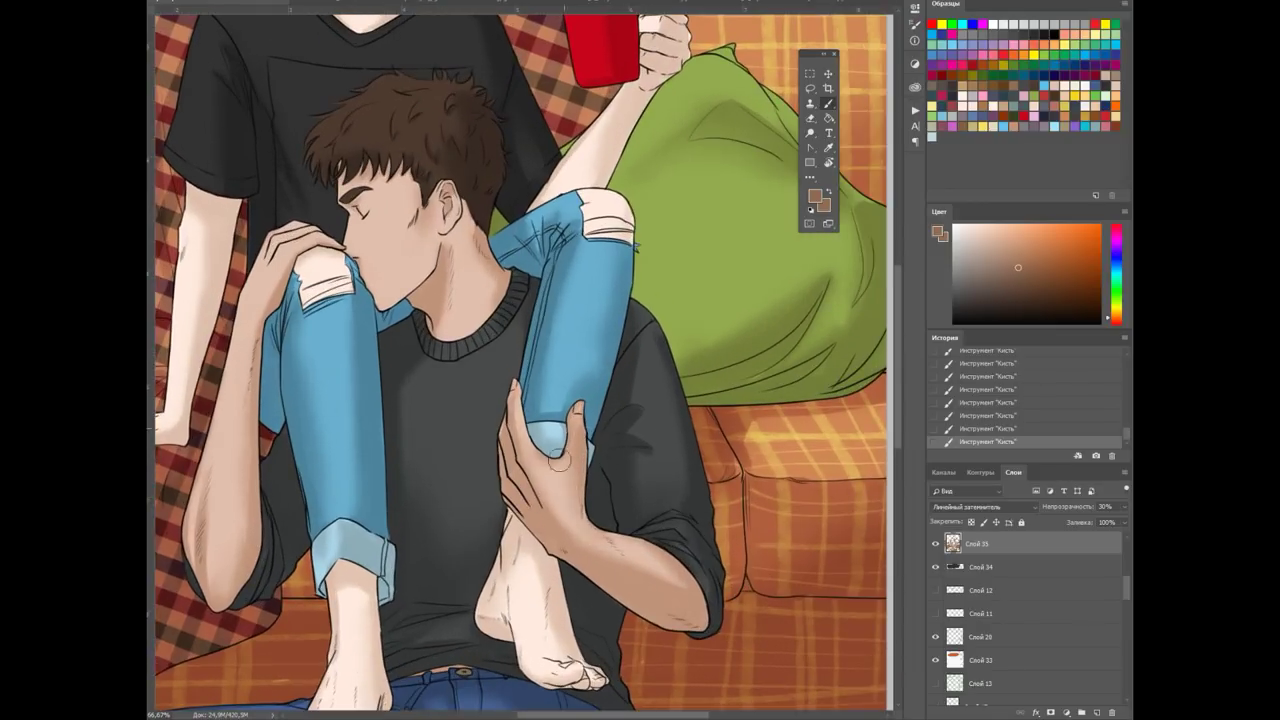
key("ctrl+minus")
key("ctrl+minus")
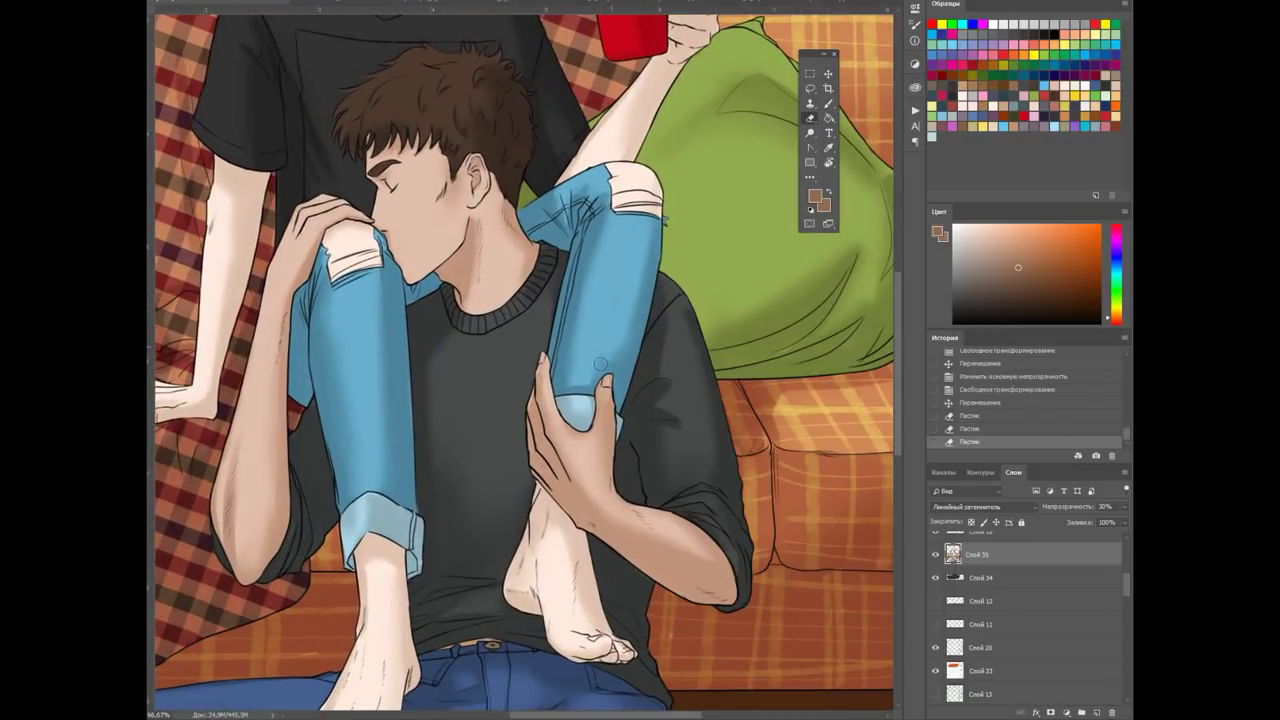
Adjust brush sizes and alternate between Eraser and Brush for final touch-ups
right_click(604, 172)
key("Escape")
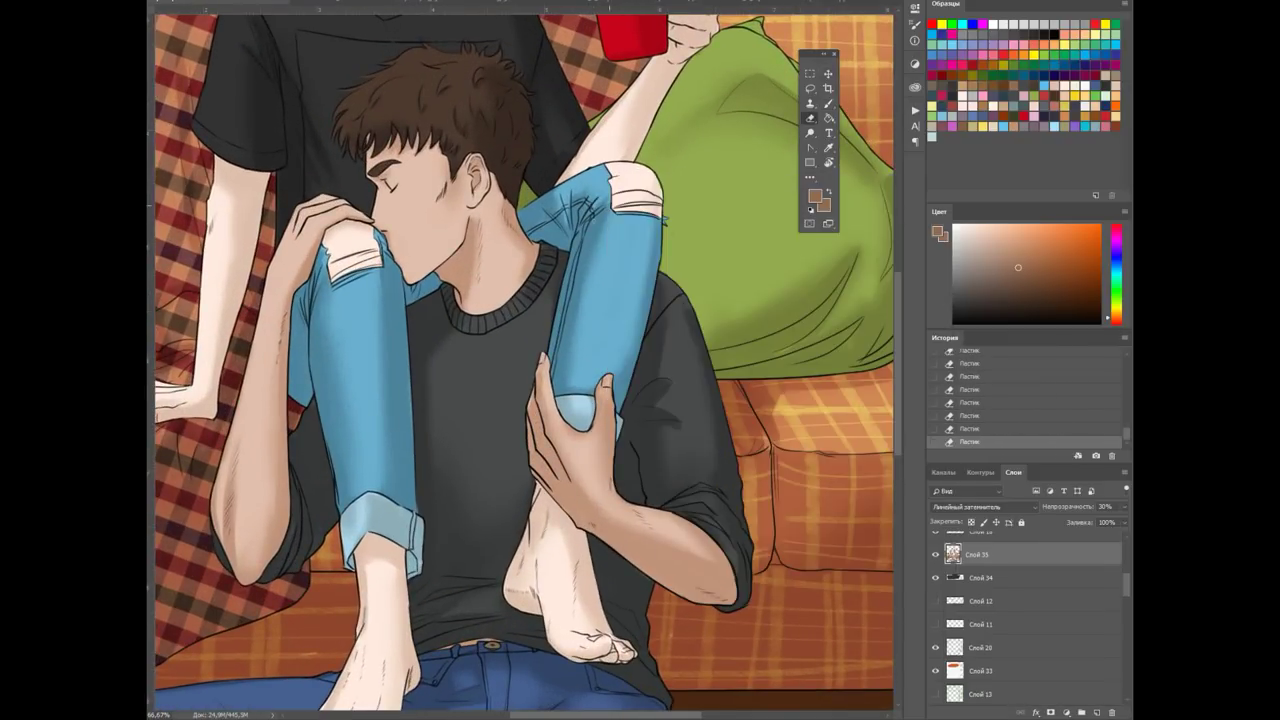
right_click(570, 190)
key("Escape")
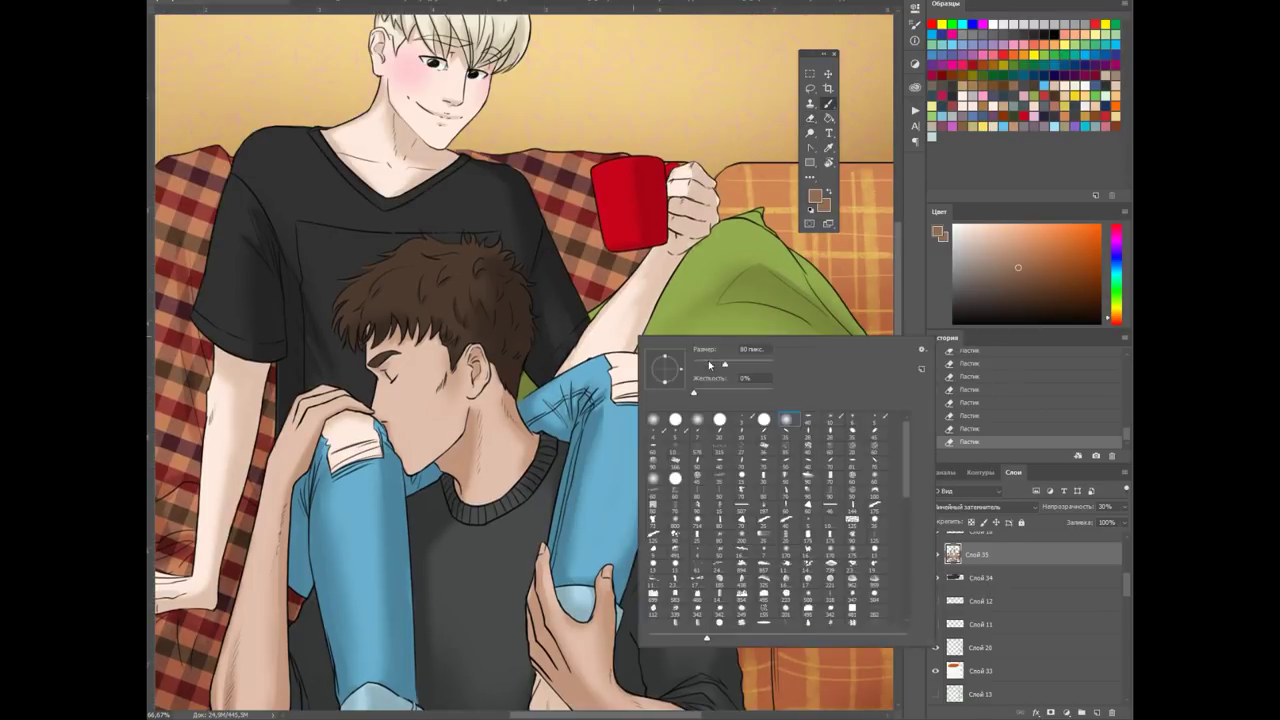
right_click(745, 280)
key("Escape")
key("e")
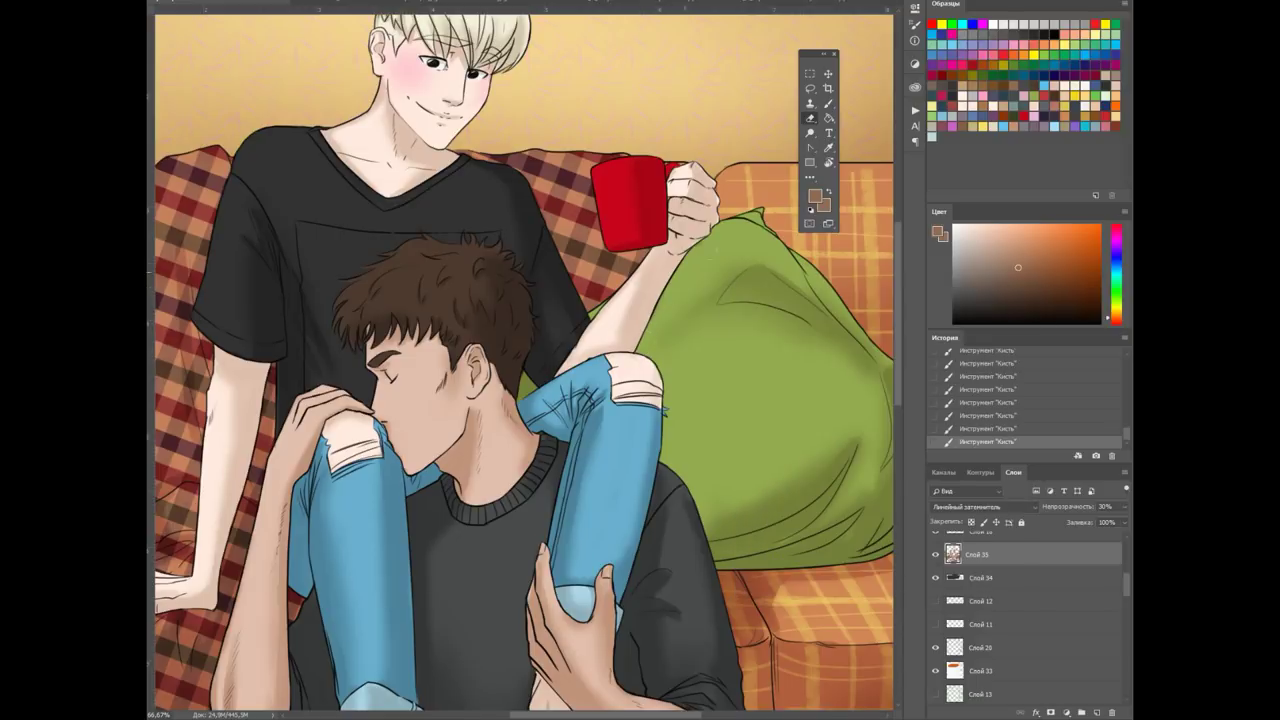
key("b")
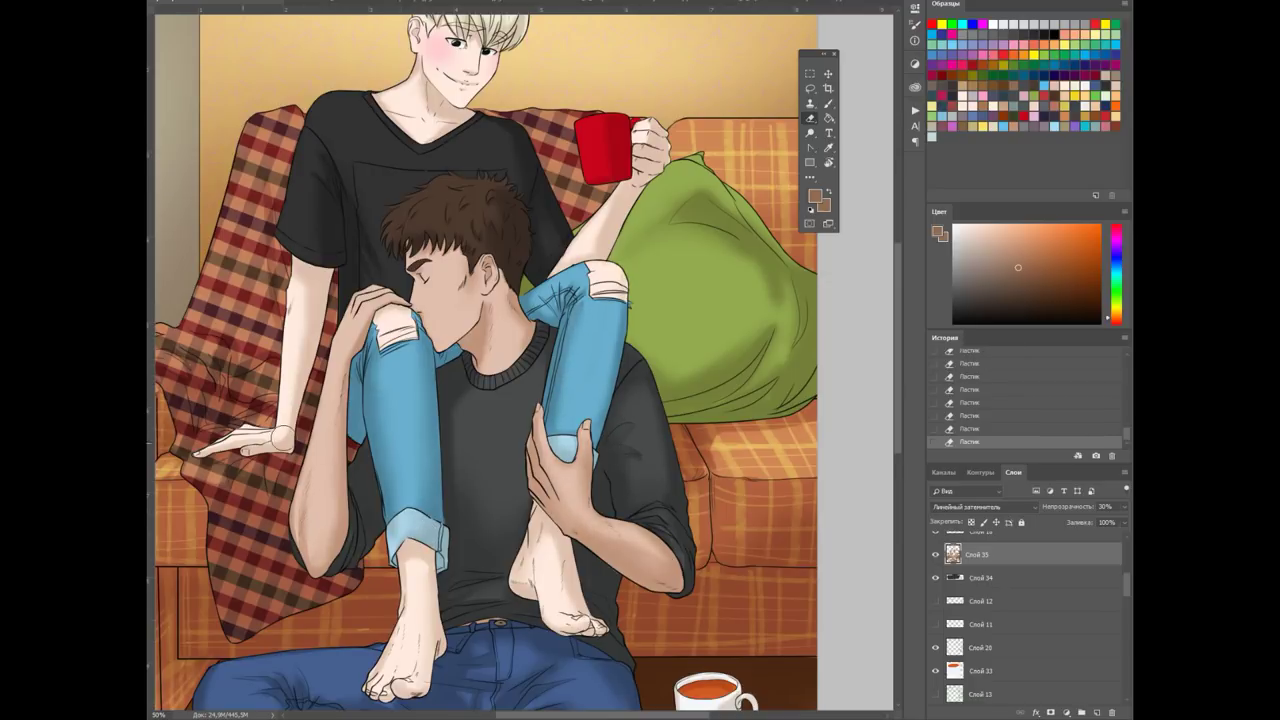
right_click(741, 268)
key("Escape")
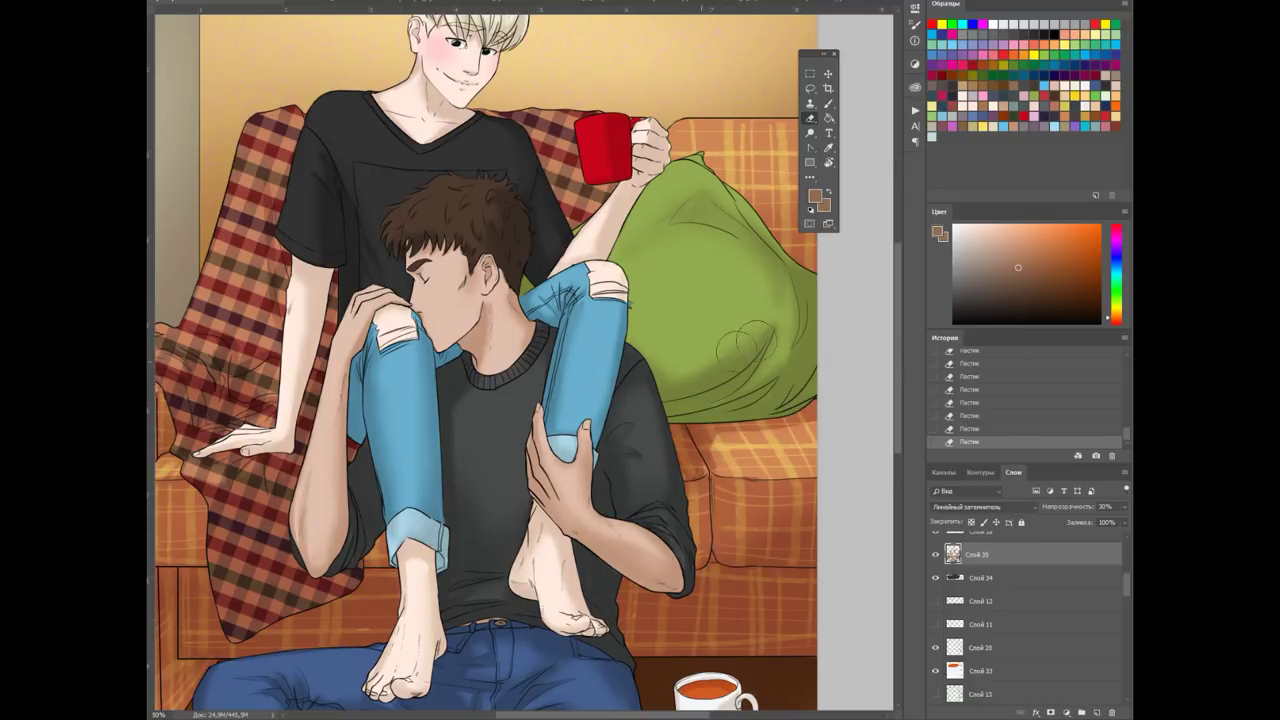
scroll(762, 335, "down", 2)
scroll(453, 221, "up", 1)
scroll(524, 340, "up", 1)
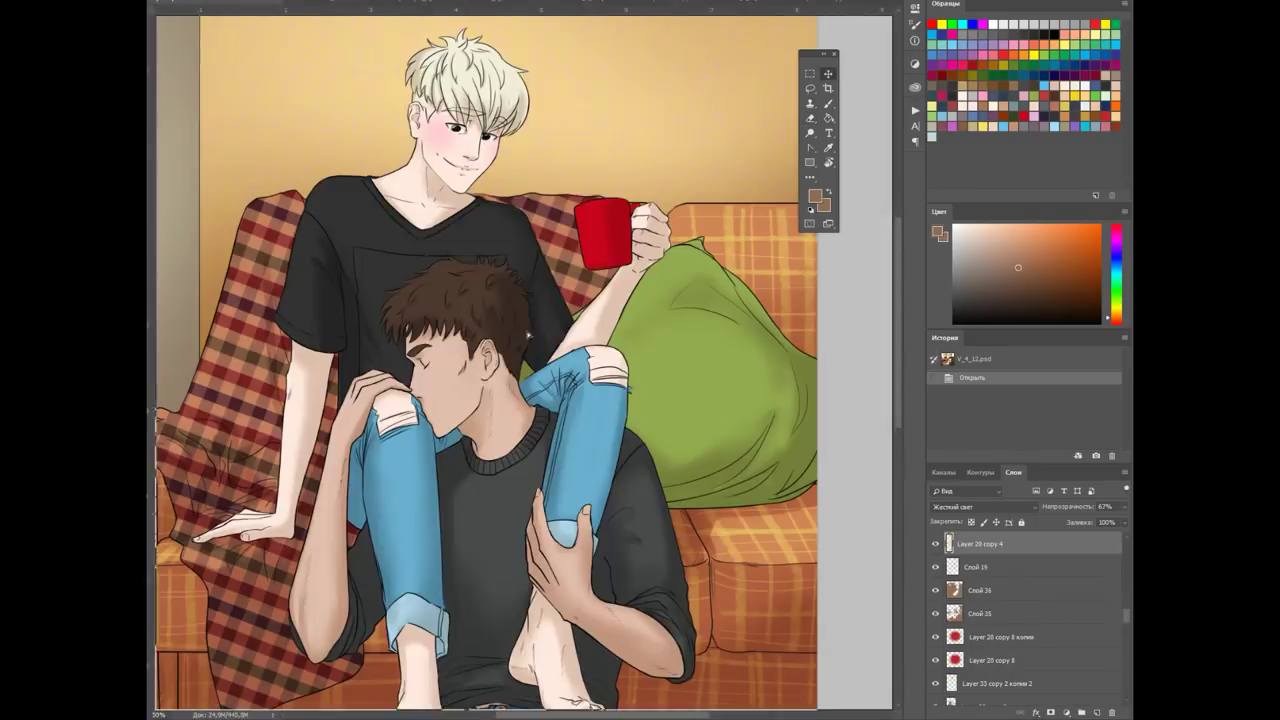
Bring the warm light overlay into the illustration, send it lower, and skew it across the picture
left_click_drag(480, 300, 358, 327)
key("ctrl+[")
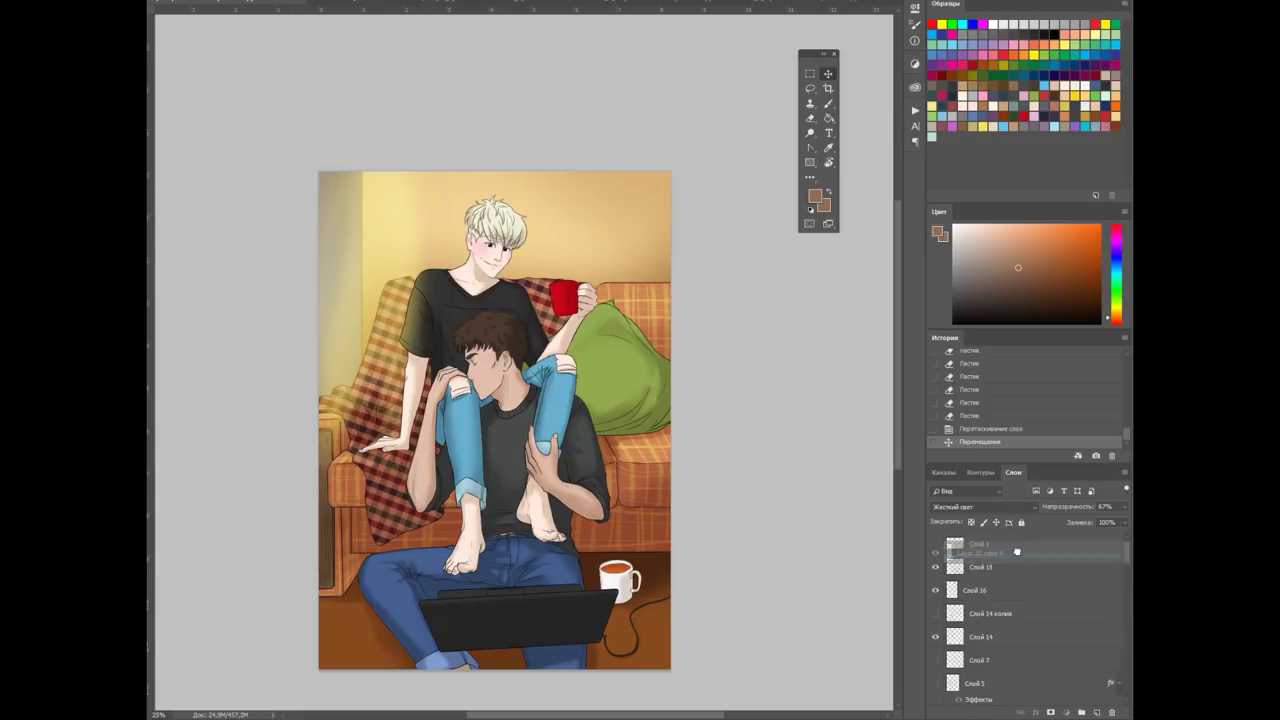
left_click_drag(444, 345, 476, 379)
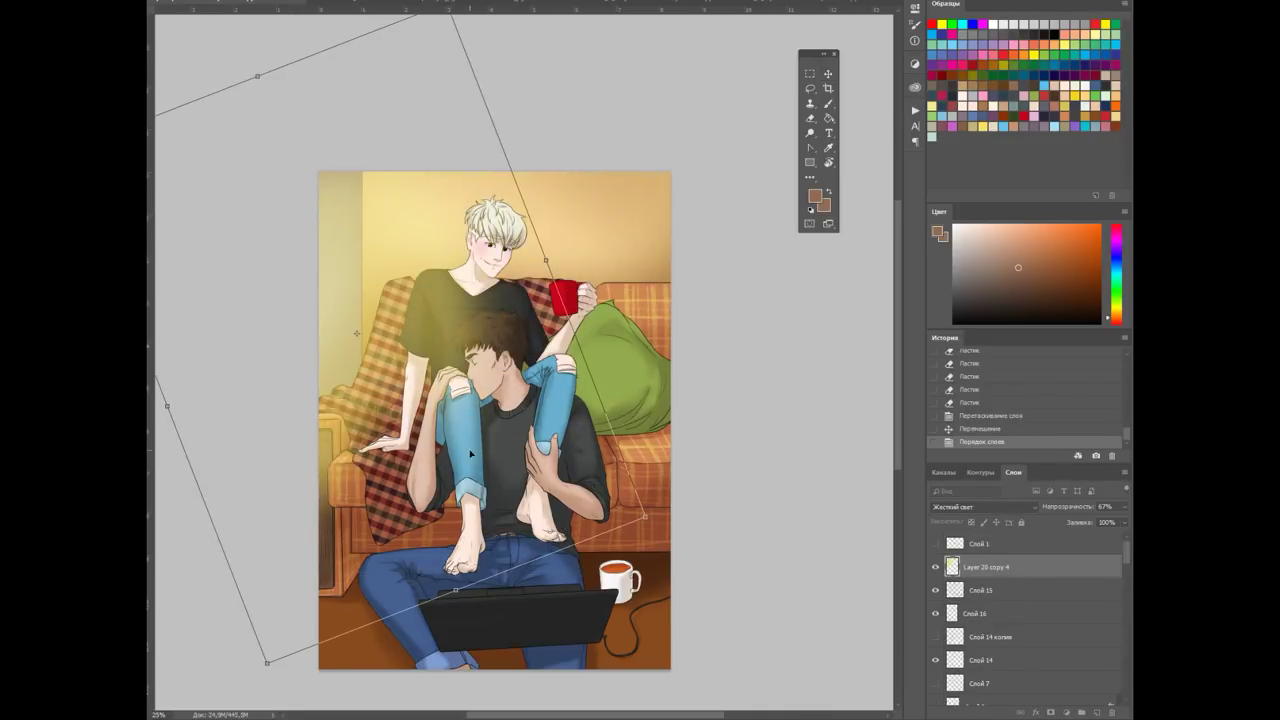
left_click_drag(476, 379, 634, 380)
key("Return")
Make two skewed copies of the light overlay and position them alongside the original
key("ctrl+j")
left_click_drag(400, 300, 366, 270)
key("ctrl+t")
left_click_drag(314, 366, 415, 447)
key("Return")
mouse_move(625, 279)
left_mouse_down()
mouse_move(686, 321)
mouse_move(689, 277)
left_mouse_up()
key("ctrl+j")
mouse_move(640, 480)
left_mouse_down()
mouse_move(740, 466)
mouse_move(680, 477)
mouse_move(694, 531)
mouse_move(623, 209)
mouse_move(478, 205)
left_mouse_up()
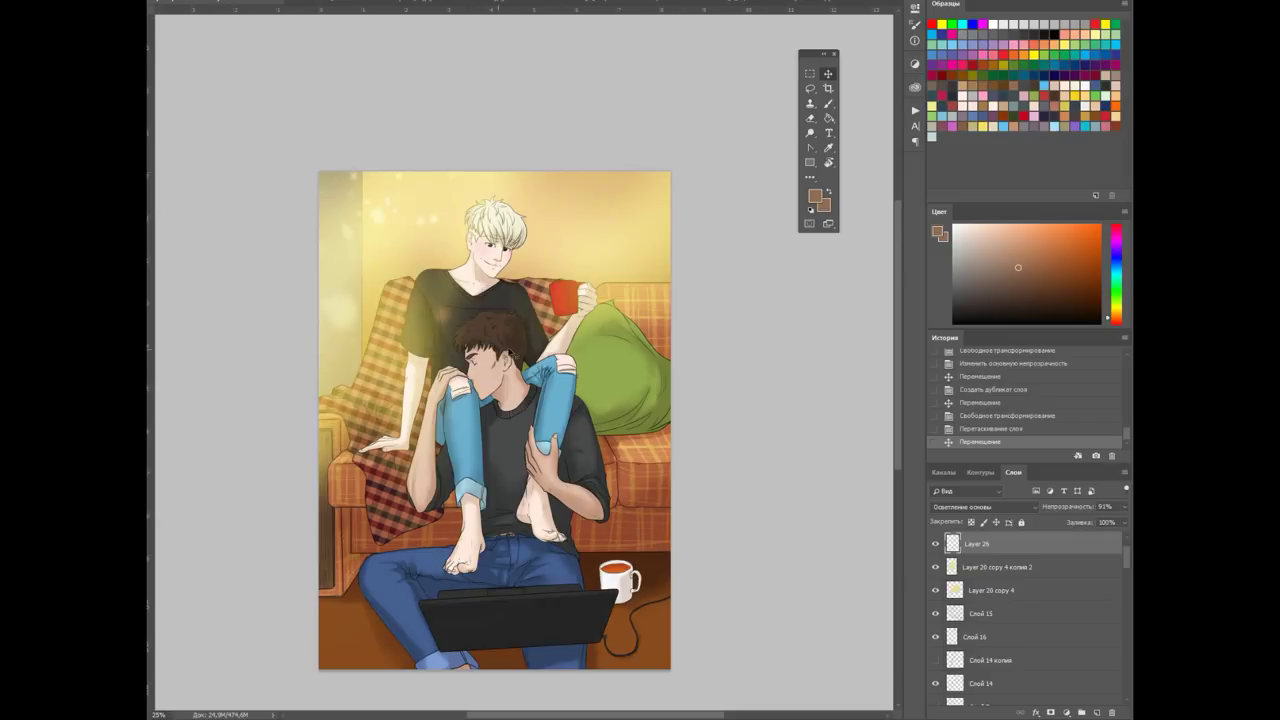
Duplicate the bokeh sparkles, set Layer 26 to full opacity, and erase sparkles near the head
left_click_drag(502, 434, 693, 557)
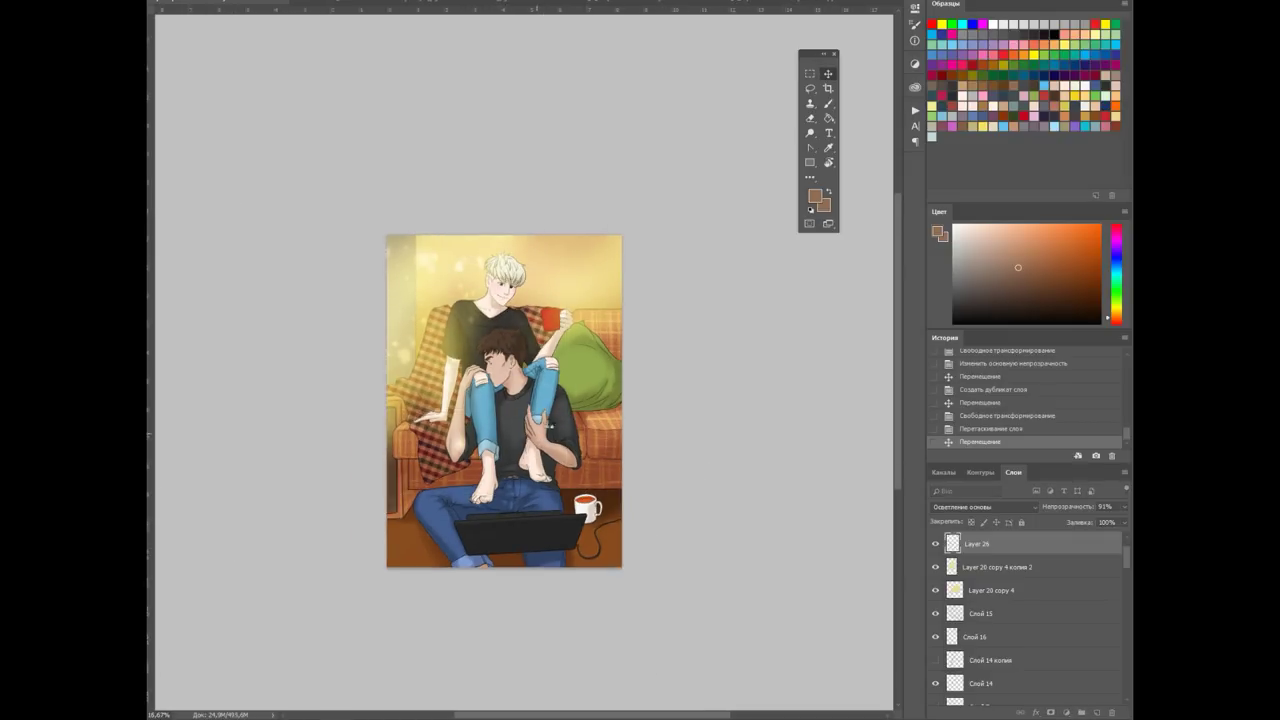
left_click_drag(693, 557, 609, 646)
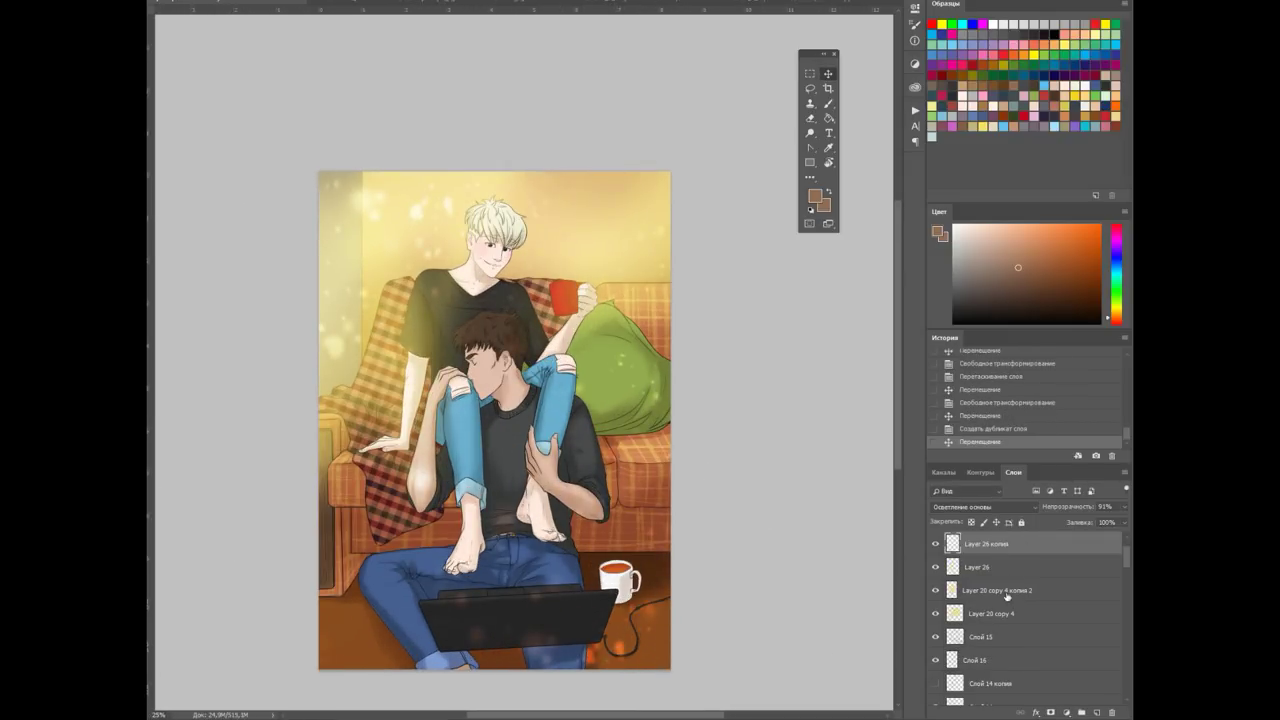
left_click(1047, 566)
key("0")
key("ctrl+j")
key("e")
left_click(462, 220)
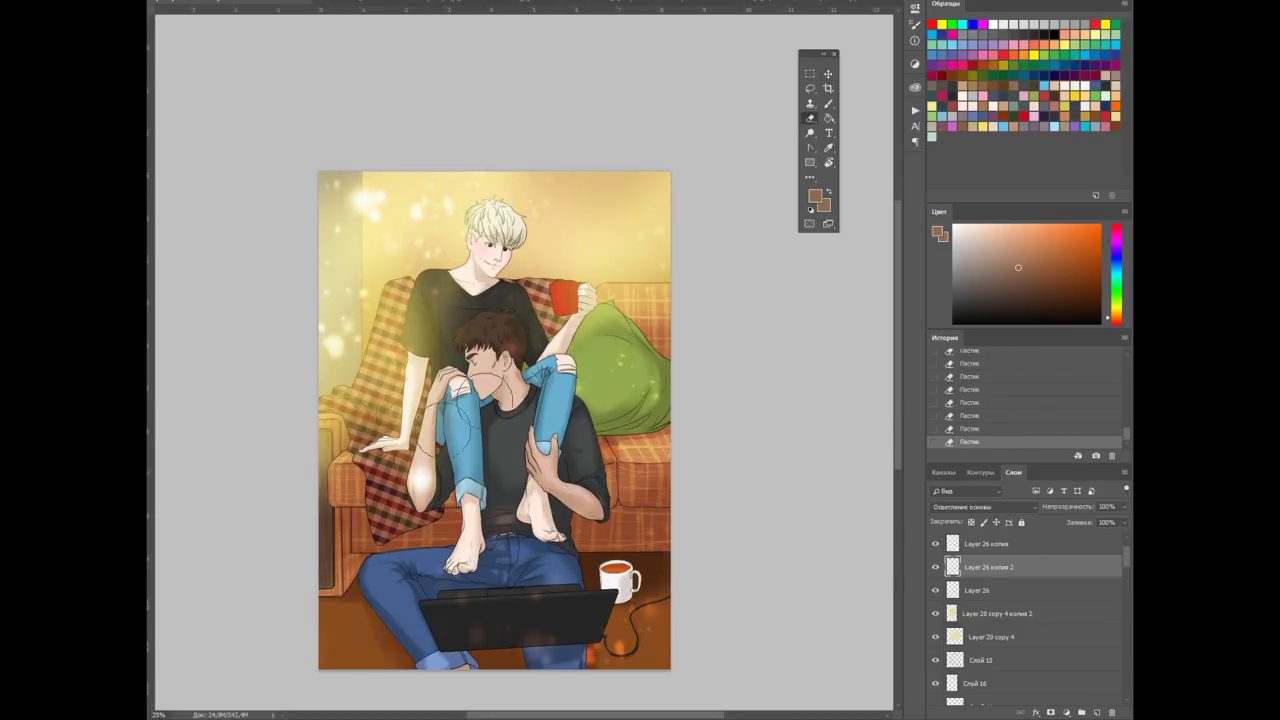
Set Layer 26 копия to 91% opacity and nudge it into place
left_click(990, 543)
key("v")
key("9")
key("1")
key("Left")
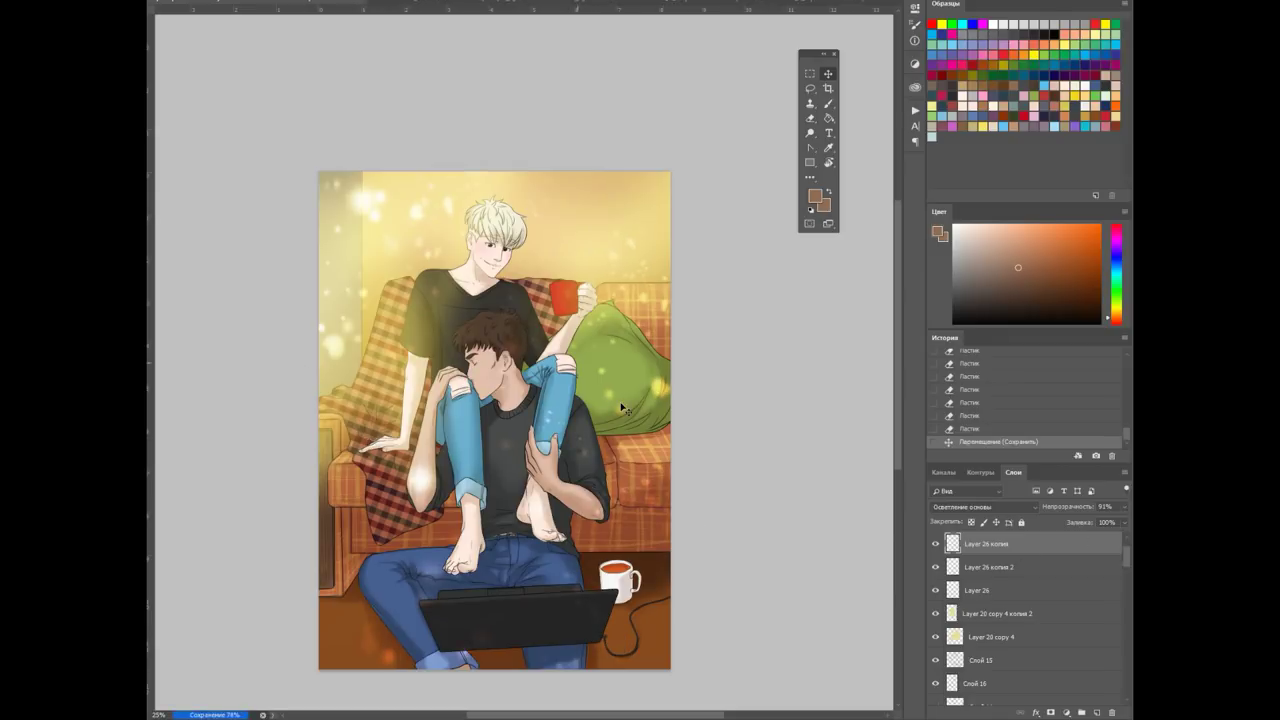
scroll(1064, 665, "down", 5)
scroll(1040, 640, "up", 3)
left_click(1043, 656)
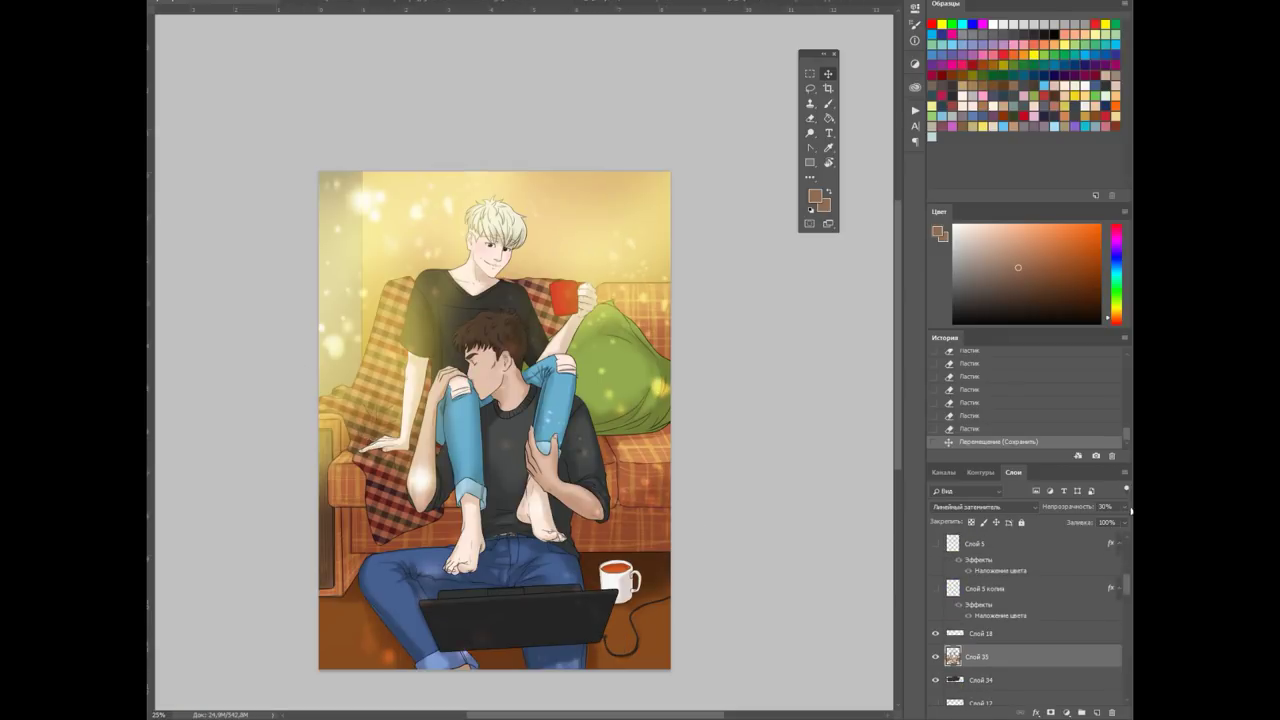
Try Слой 35 opacities of 43% and 34% with Saturation and Subtract blend modes
left_click_drag(1092, 521, 1094, 522)
key("ctrl+plus")
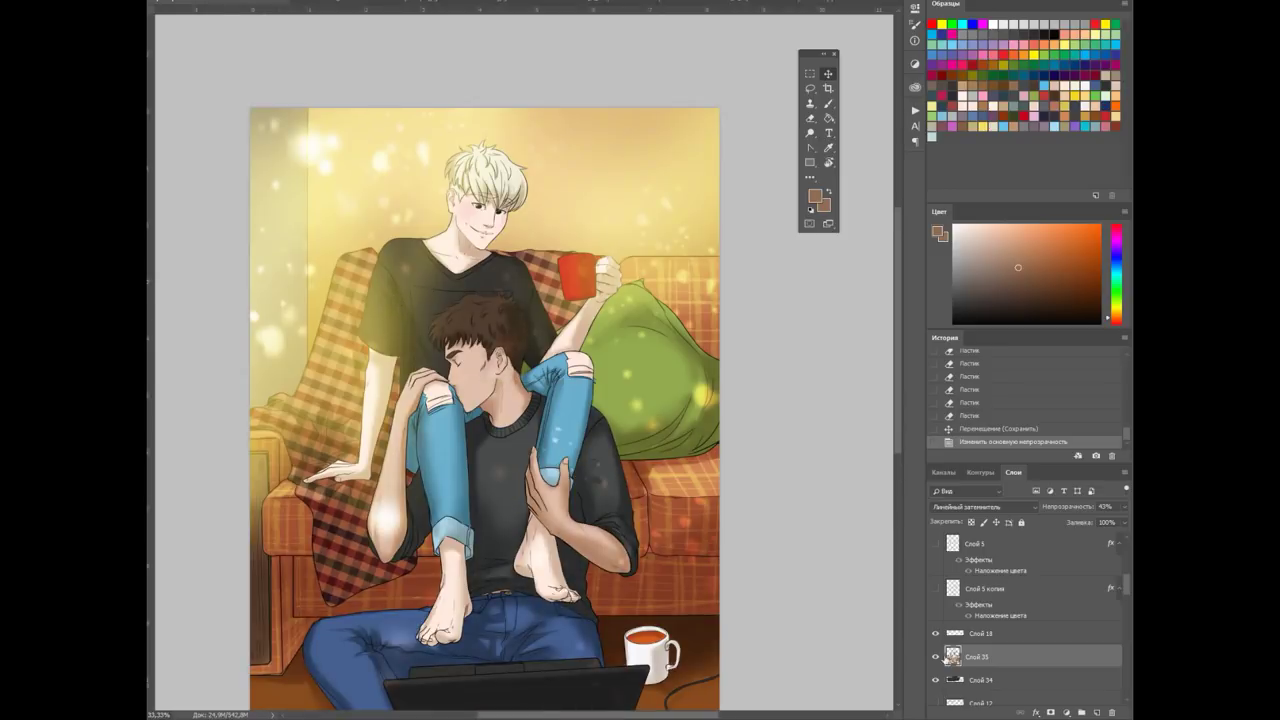
key("shift+plus")
key("ctrl+minus")
key("shift+plus")
key("shift+alt+t")
key("shift+minus")
key("shift+minus")
key("shift+minus")
key("ctrl+plus")
key("3")
key("4")
key("ctrl+minus")
key("ctrl+plus")
key("ctrl+plus")
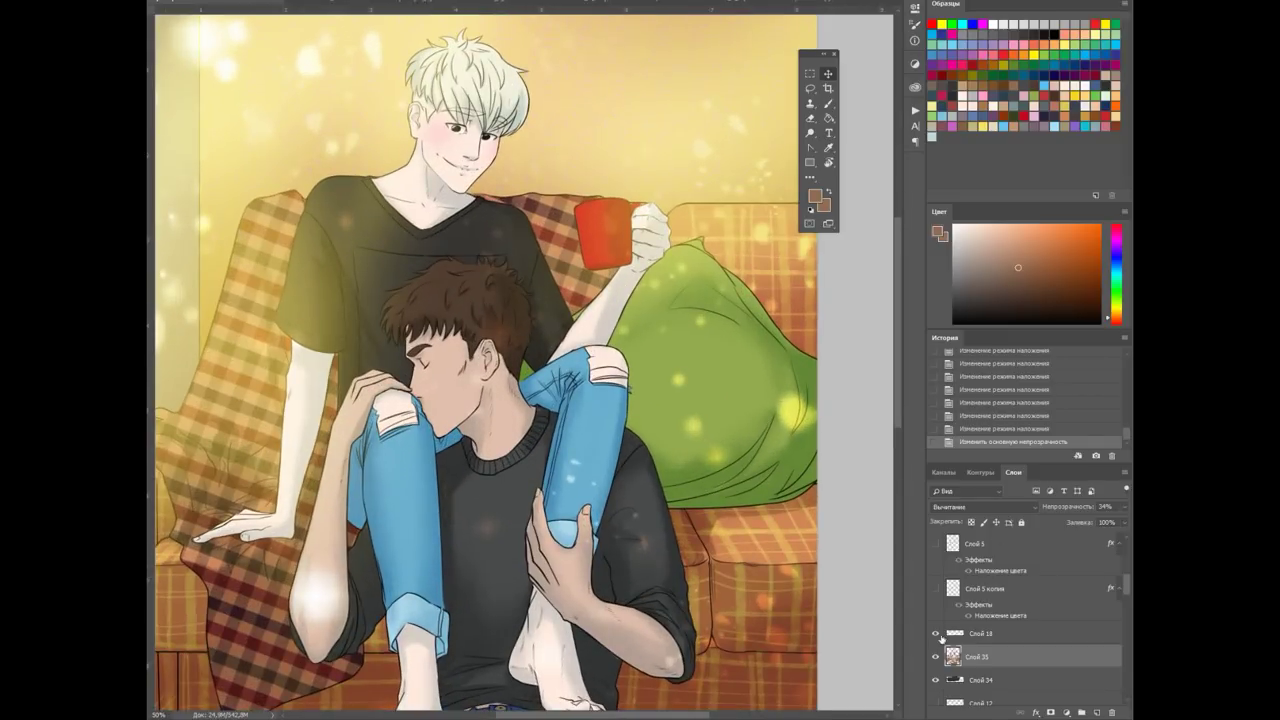
Set Слой 35 to Linear Burn at 47%, duplicate it, and give the visible copy Color blending
key("shift+minus")
key("shift+minus")
key("shift+minus")
key("shift+minus")
key("shift+minus")
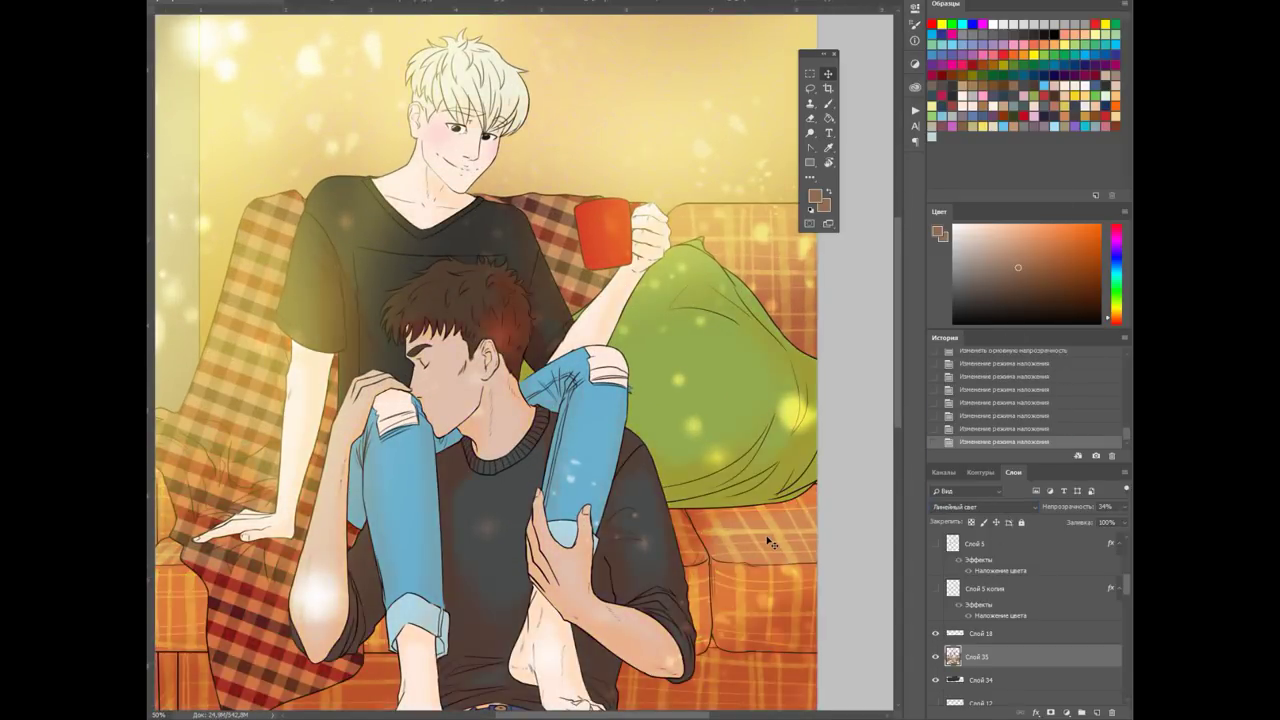
key("ctrl+minus")
key("ctrl+minus")
key("shift+minus")
key("shift+minus")
key("shift+minus")
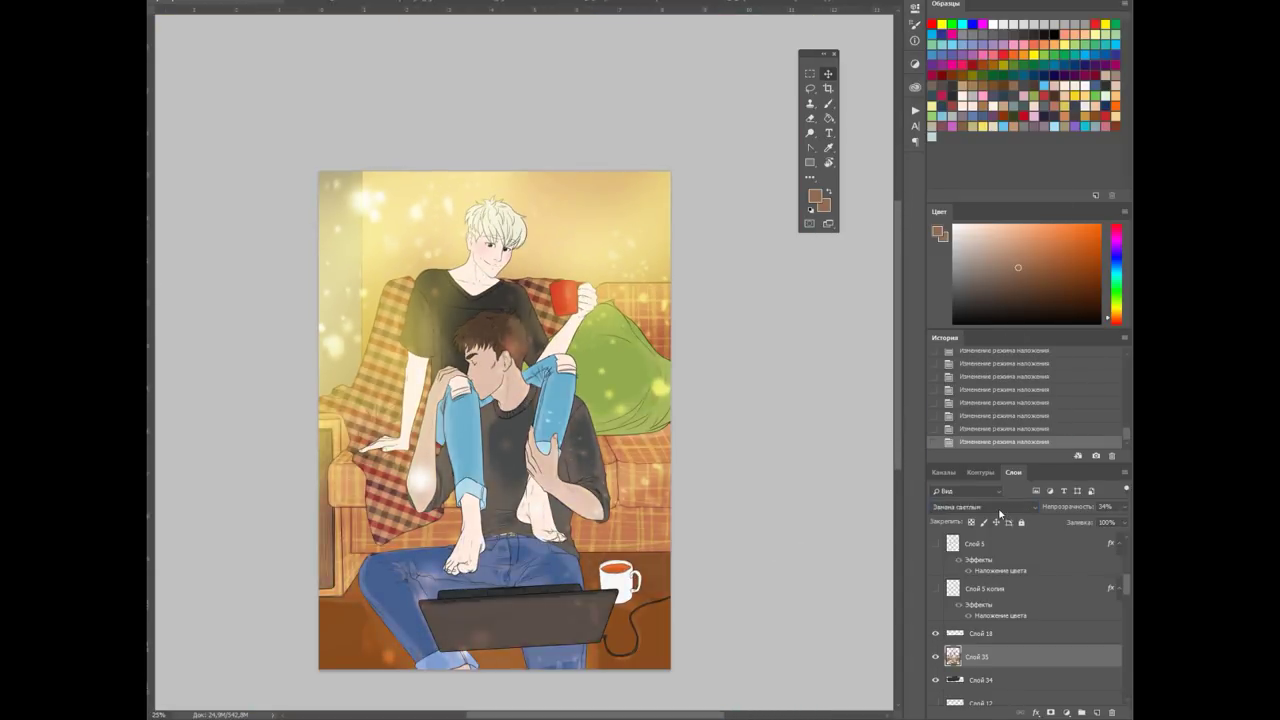
key("shift+minus")
key("shift+minus")
key("shift+minus")
key("4")
key("7")
key("ctrl+j")
key("ctrl+plus")
left_click(980, 507)
left_click(960, 489)
key("shift+minus")
left_click(936, 653)
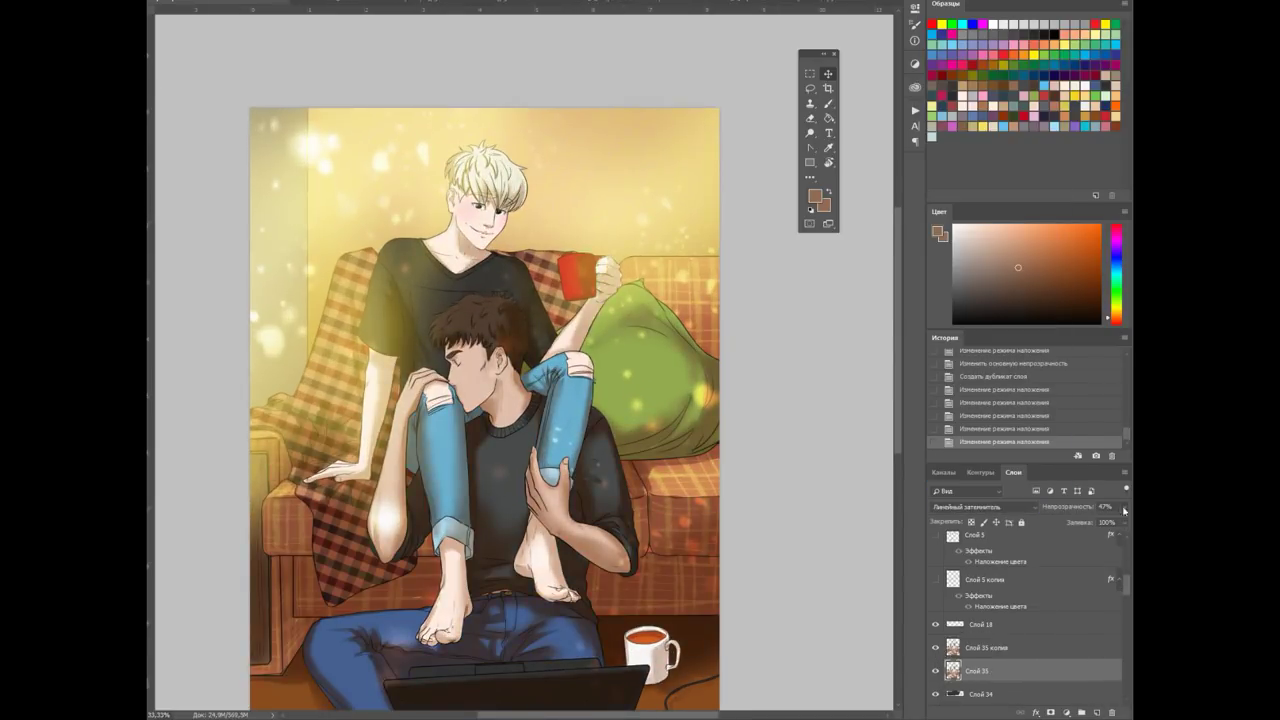
Lower the Слой 35 copy to 63% opacity, try an eraser stroke, then revert it in History
left_click_drag(1110, 523, 1104, 523)
key("ctrl+minus")
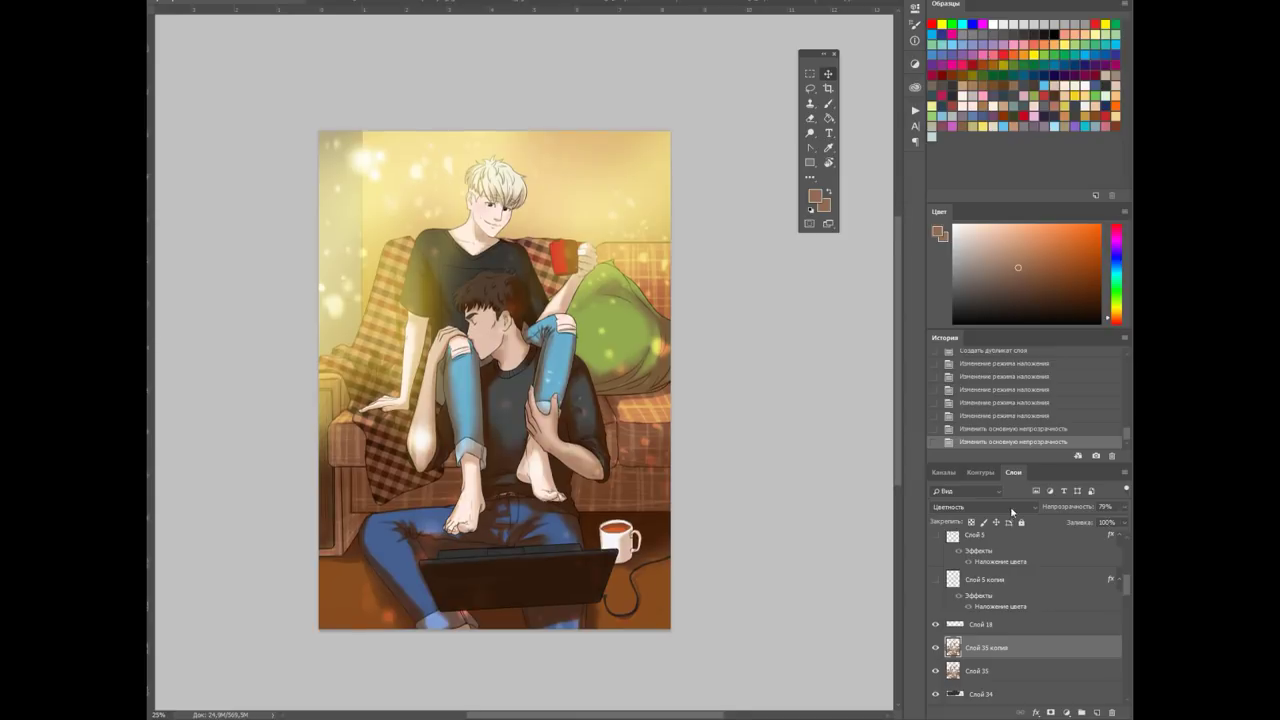
key("e")
right_click(486, 372)
key("Escape")
left_click_drag(415, 430, 490, 500)
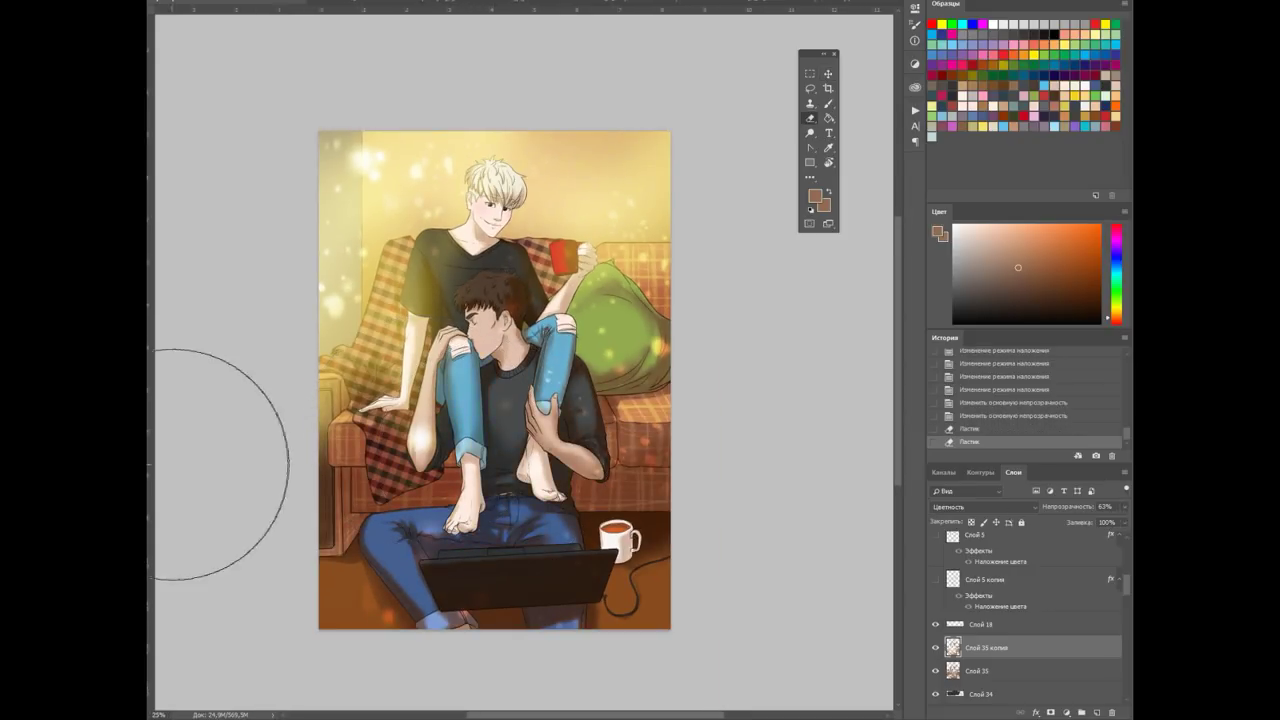
key("alt+bracketleft")
left_click(982, 415)
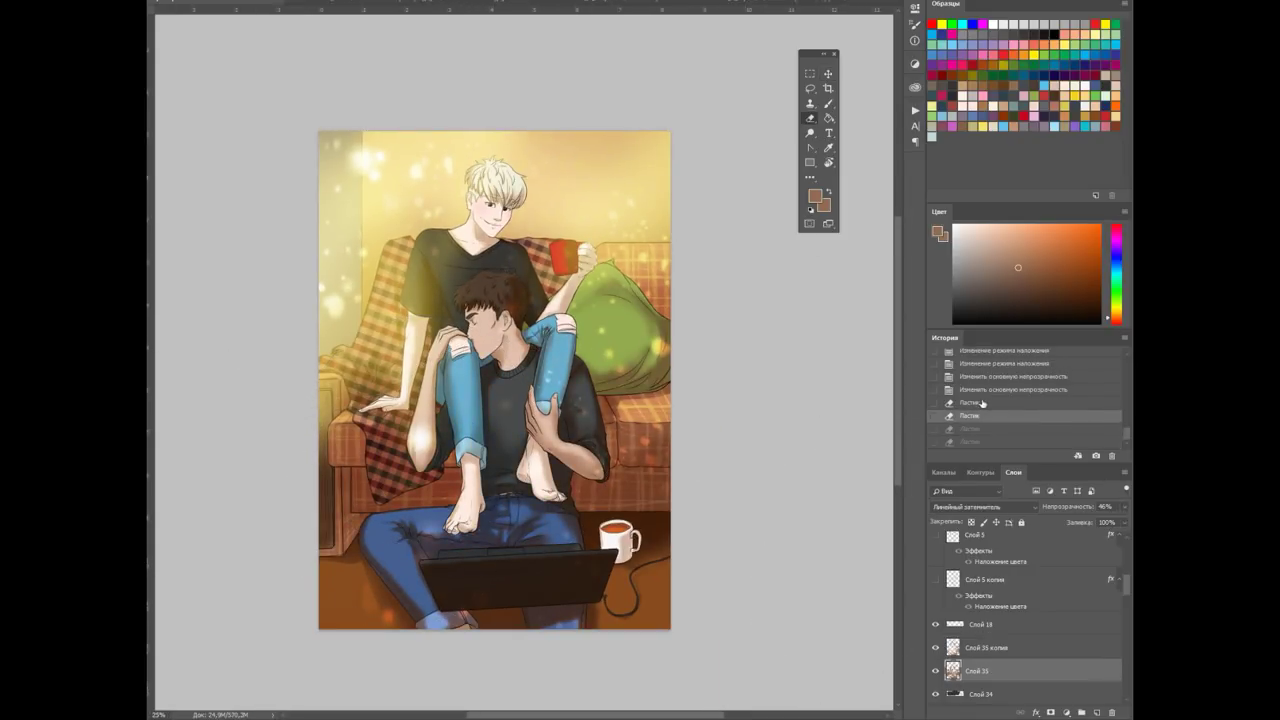
left_click(993, 403)
Erase the texture copy around the legs, over the right sofa and along the bottom
right_click(565, 336)
key("Escape")
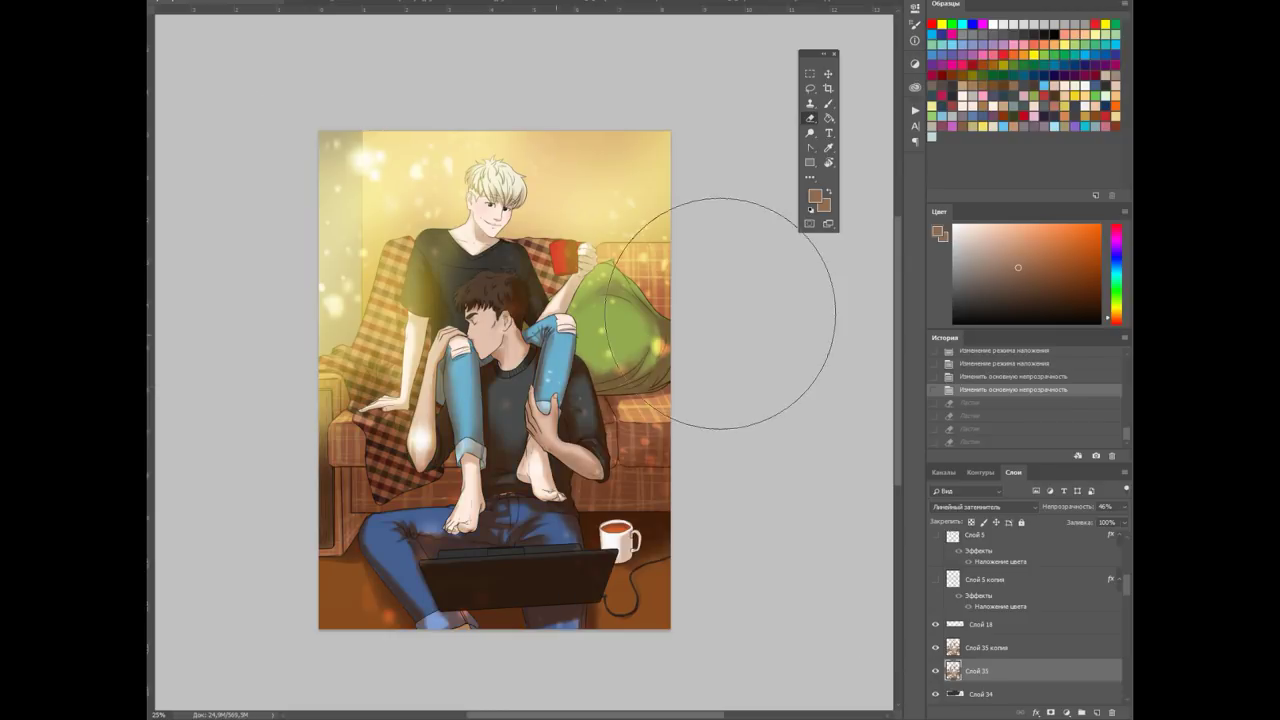
left_click_drag(728, 309, 690, 305)
mouse_move(420, 250)
left_mouse_down()
mouse_move(400, 400)
mouse_move(410, 470)
left_mouse_up()
left_click_drag(520, 400, 540, 480)
right_click(632, 430)
key("Escape")
left_click_drag(404, 505, 430, 525)
left_click_drag(560, 470, 610, 550)
left_click_drag(590, 610, 420, 630)
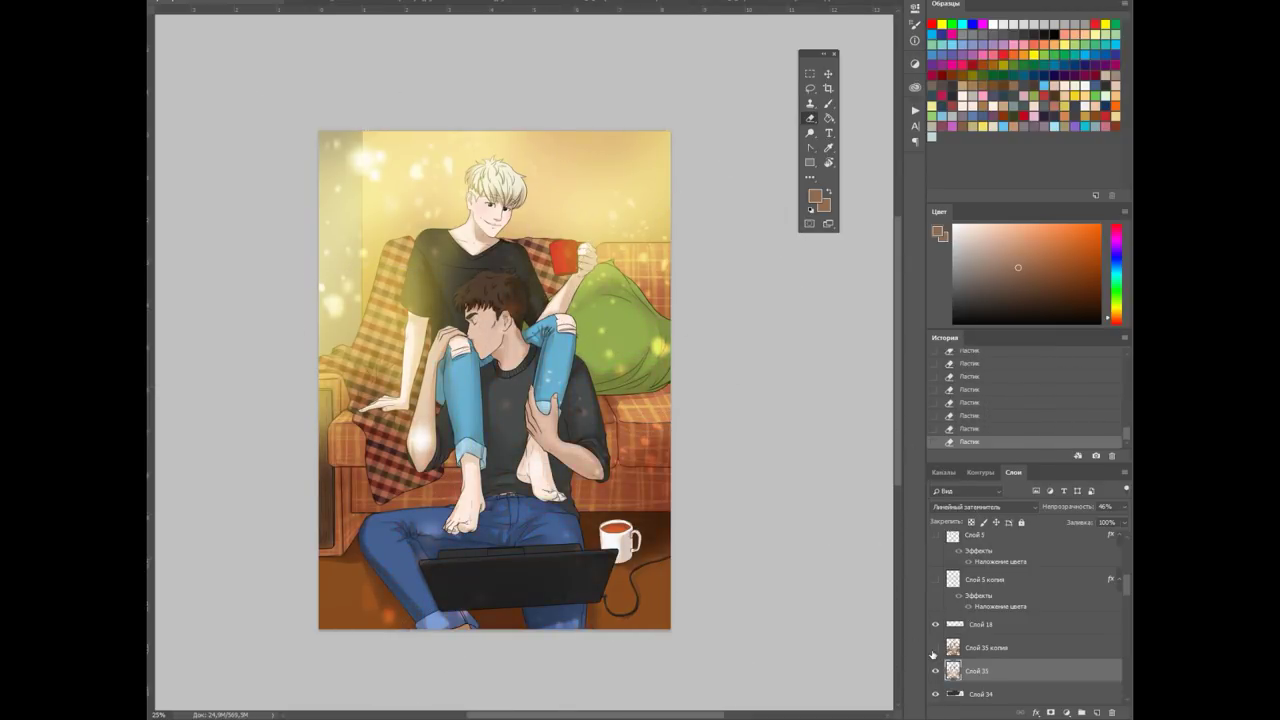
Set Слой 35 to 30% opacity and toggle the overlays off and on to compare
type("30")
key("Return")
key("ctrl+plus")
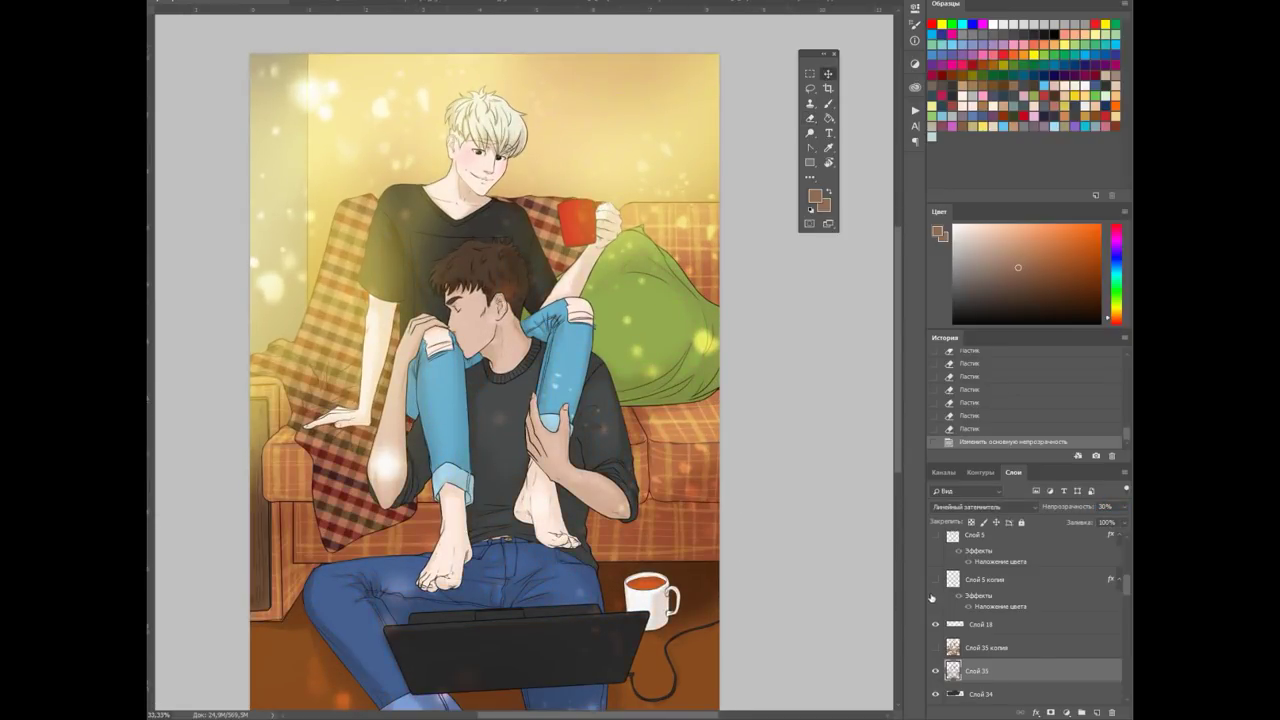
left_click(935, 671)
left_click(937, 648)
Reselect the Слой 35 копия layer, then select Слой 15 and Слой 16 together
key("e")
left_click(935, 648)
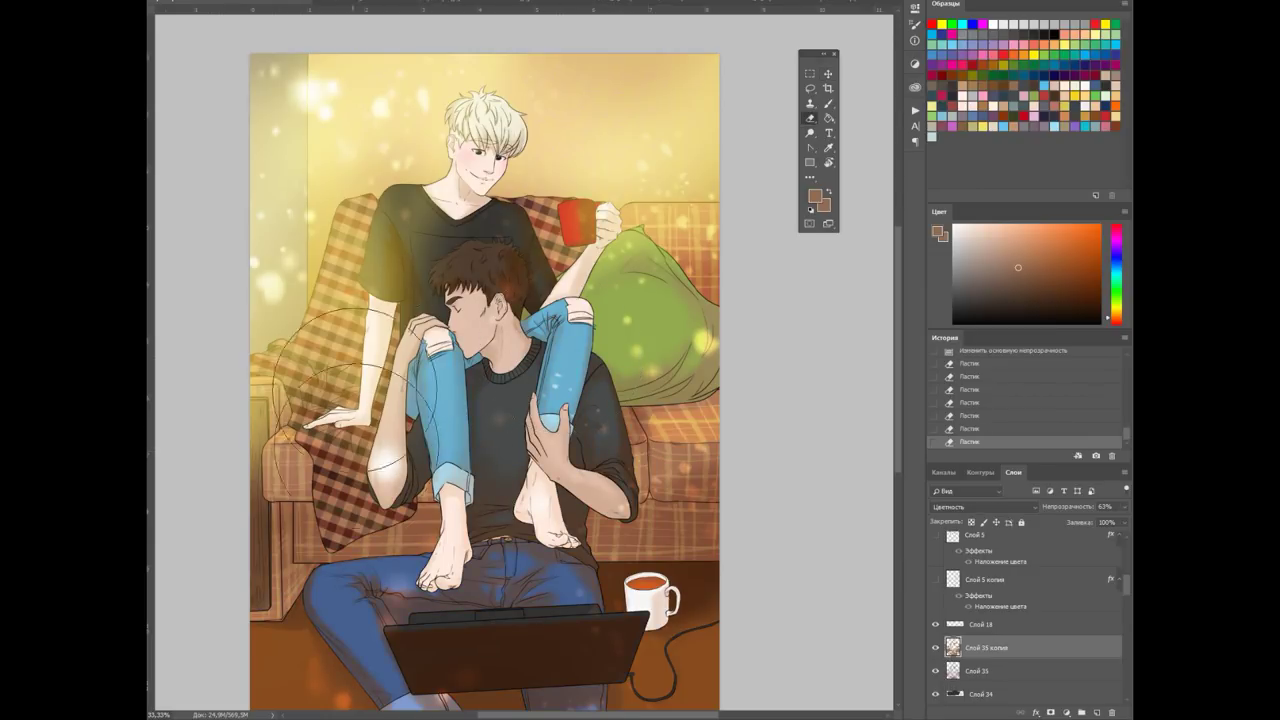
scroll(660, 400, "up", 1)
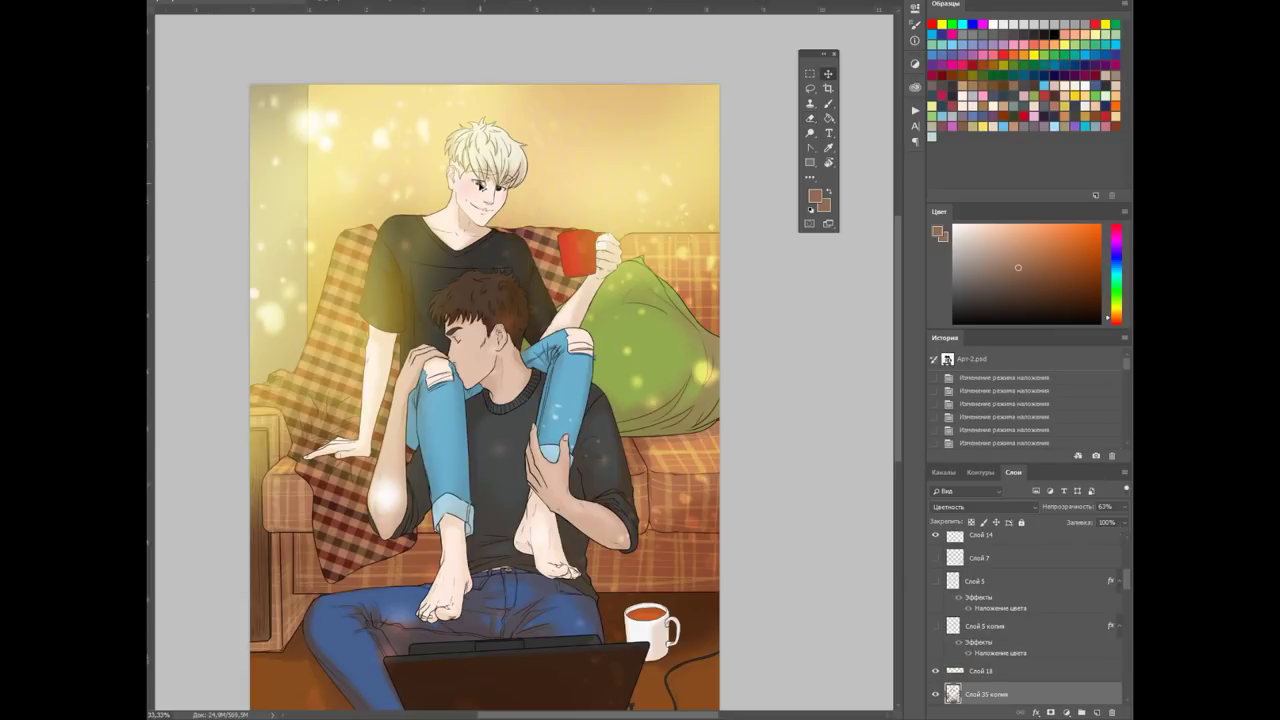
scroll(1000, 600, "up", 3)
left_click(1000, 567)
left_click(1000, 590, "shift")
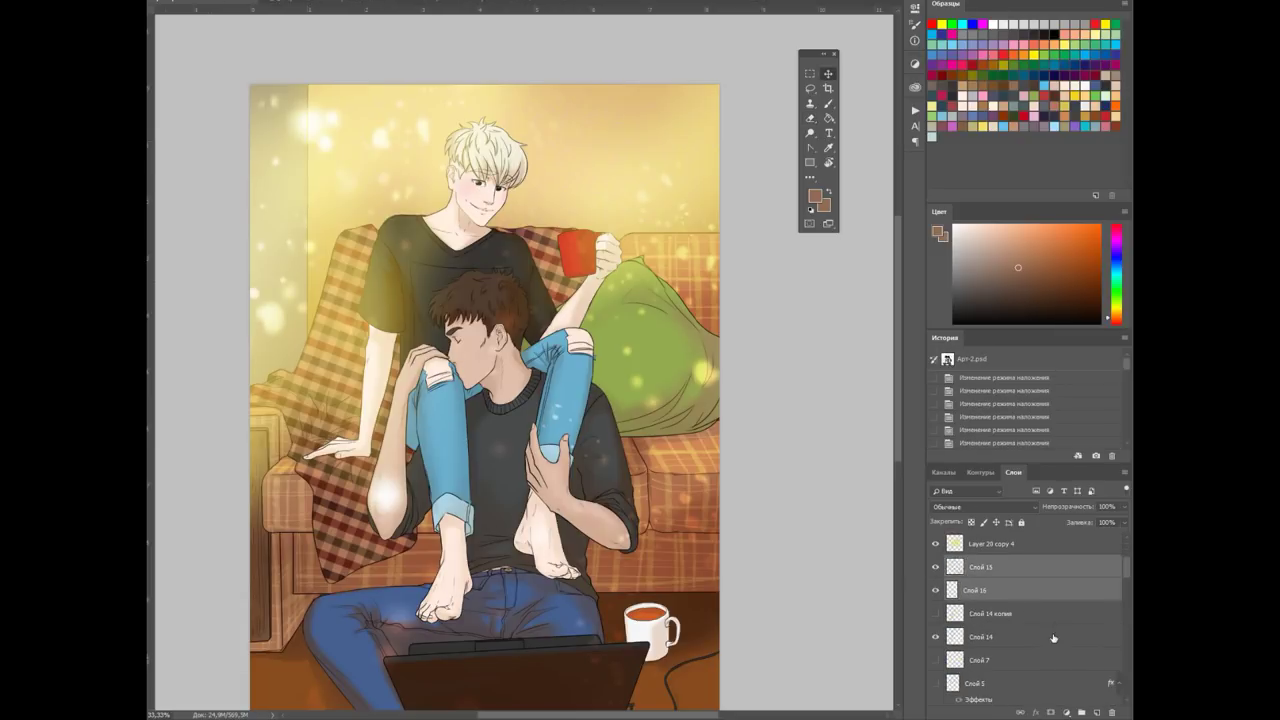